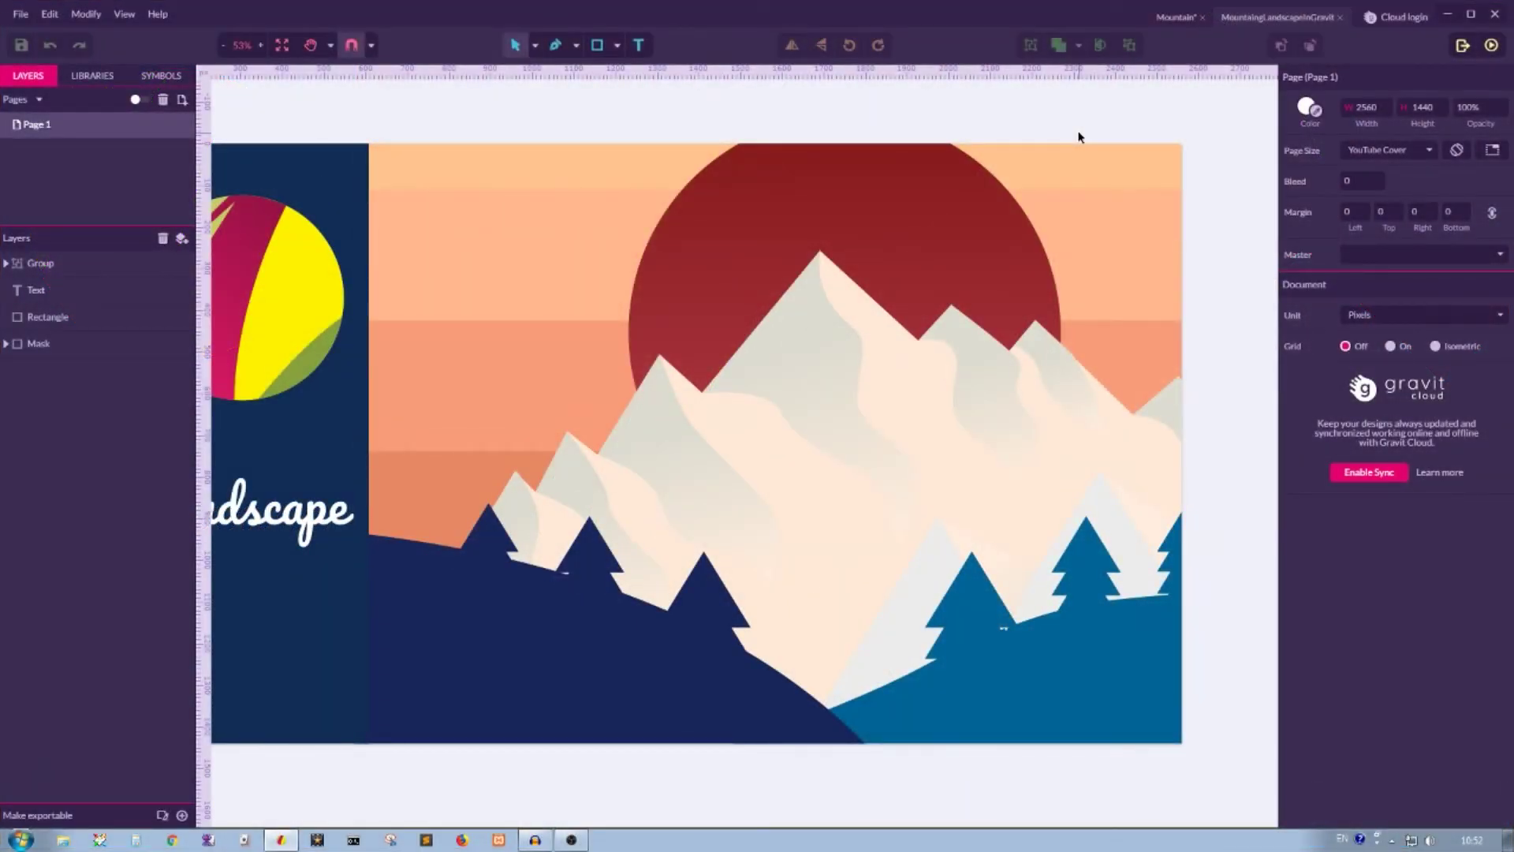
Create a new blank design with width 675 px and height 550 px
{"action": "key", "text": "ctrl+n"}
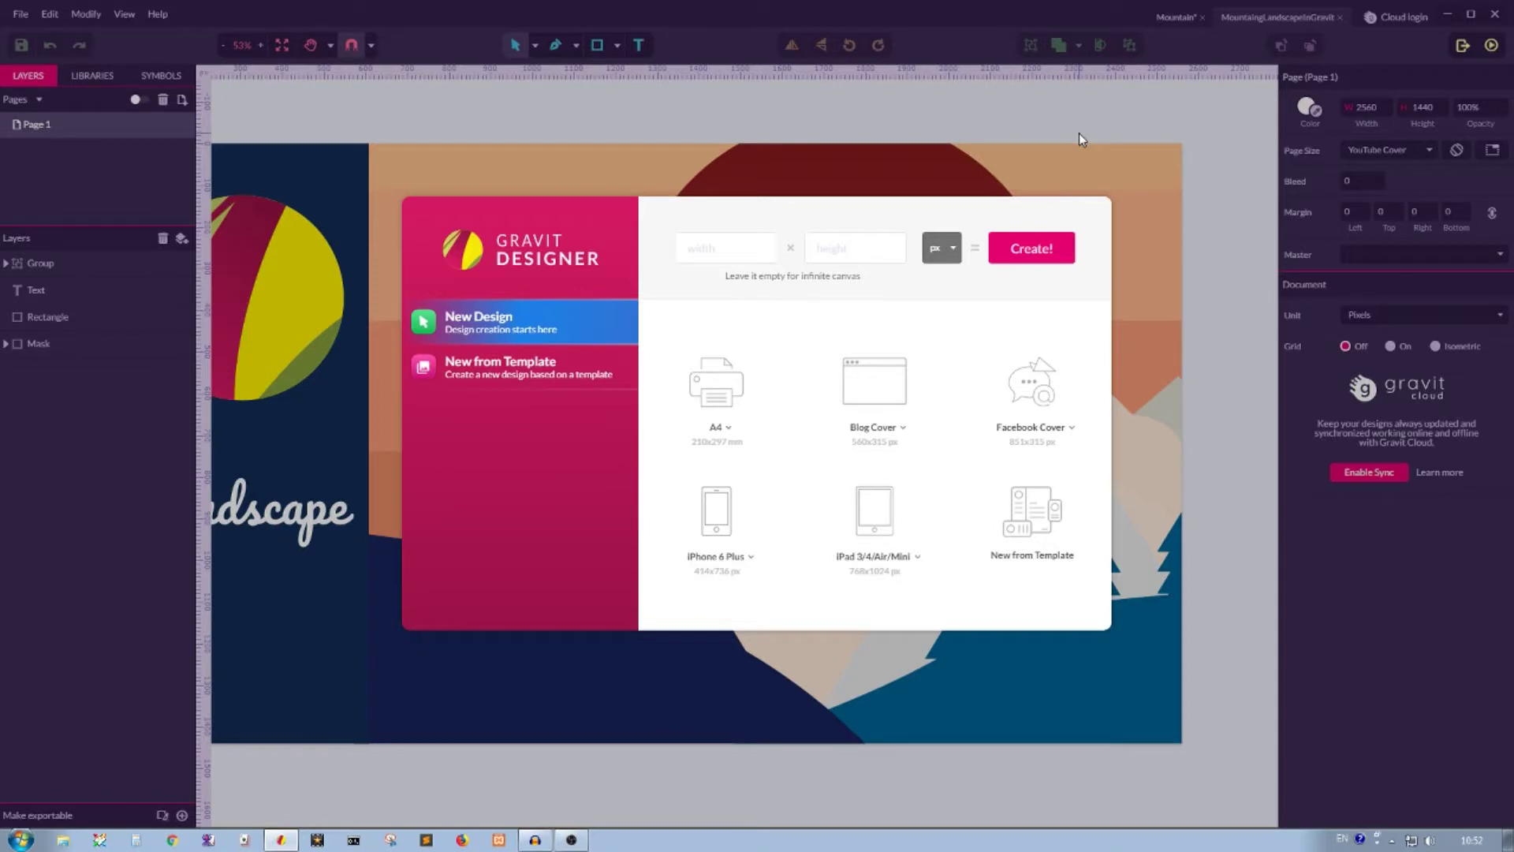
{"action": "left_click", "coordinate": [734, 250]}
{"action": "left_click", "coordinate": [815, 247]}
{"action": "key", "text": "Return"}
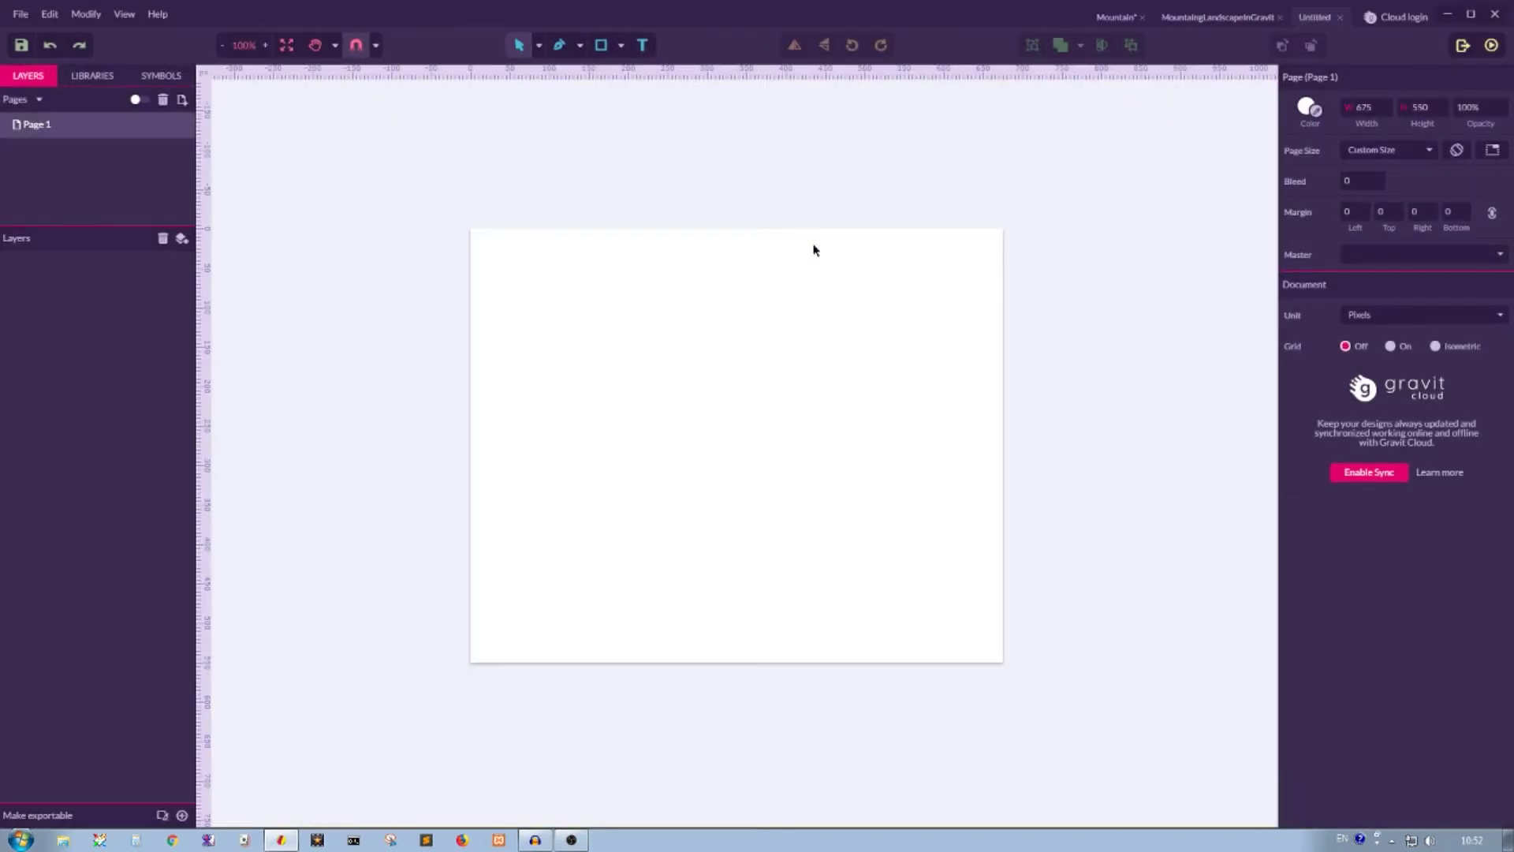
Place the pencil mountain sketch photo via Place Image and move it slightly lower
{"action": "left_click", "coordinate": [20, 14]}
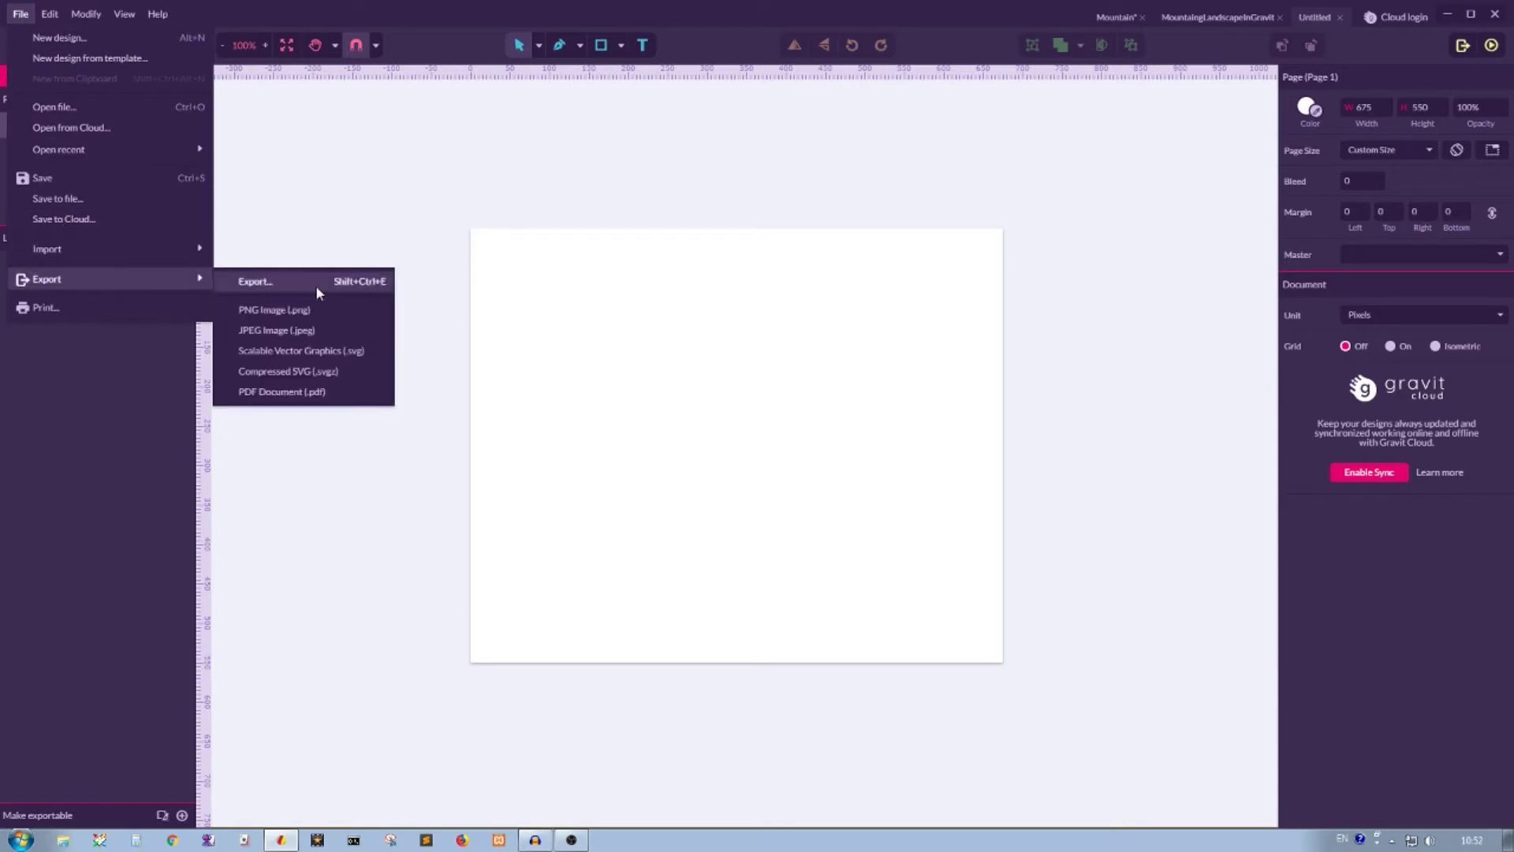
{"action": "mouse_move", "coordinate": [69, 245]}
{"action": "left_click", "coordinate": [290, 253]}
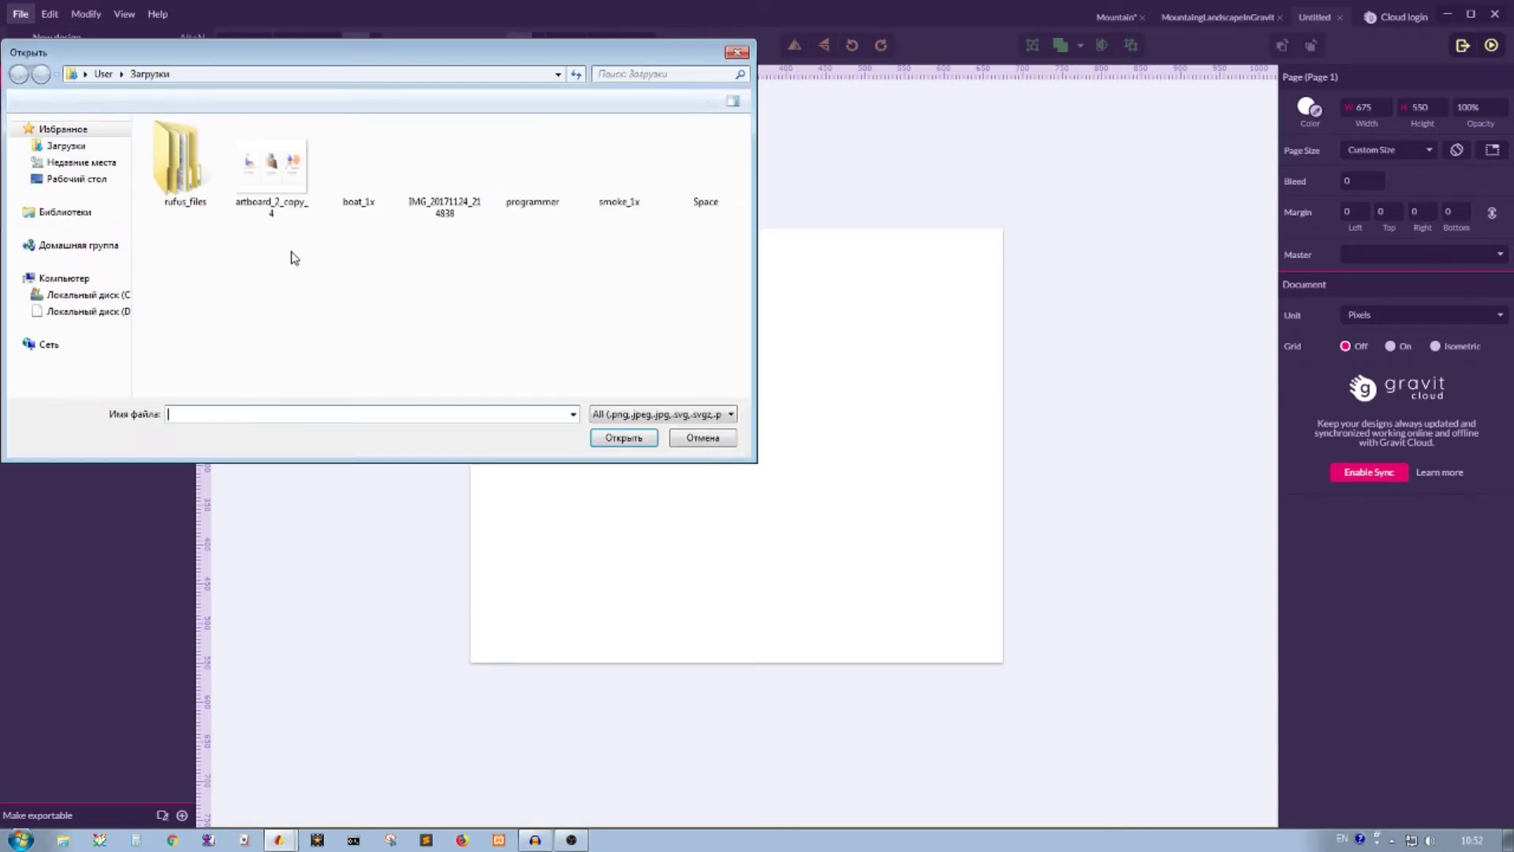
{"action": "double_click", "coordinate": [442, 164]}
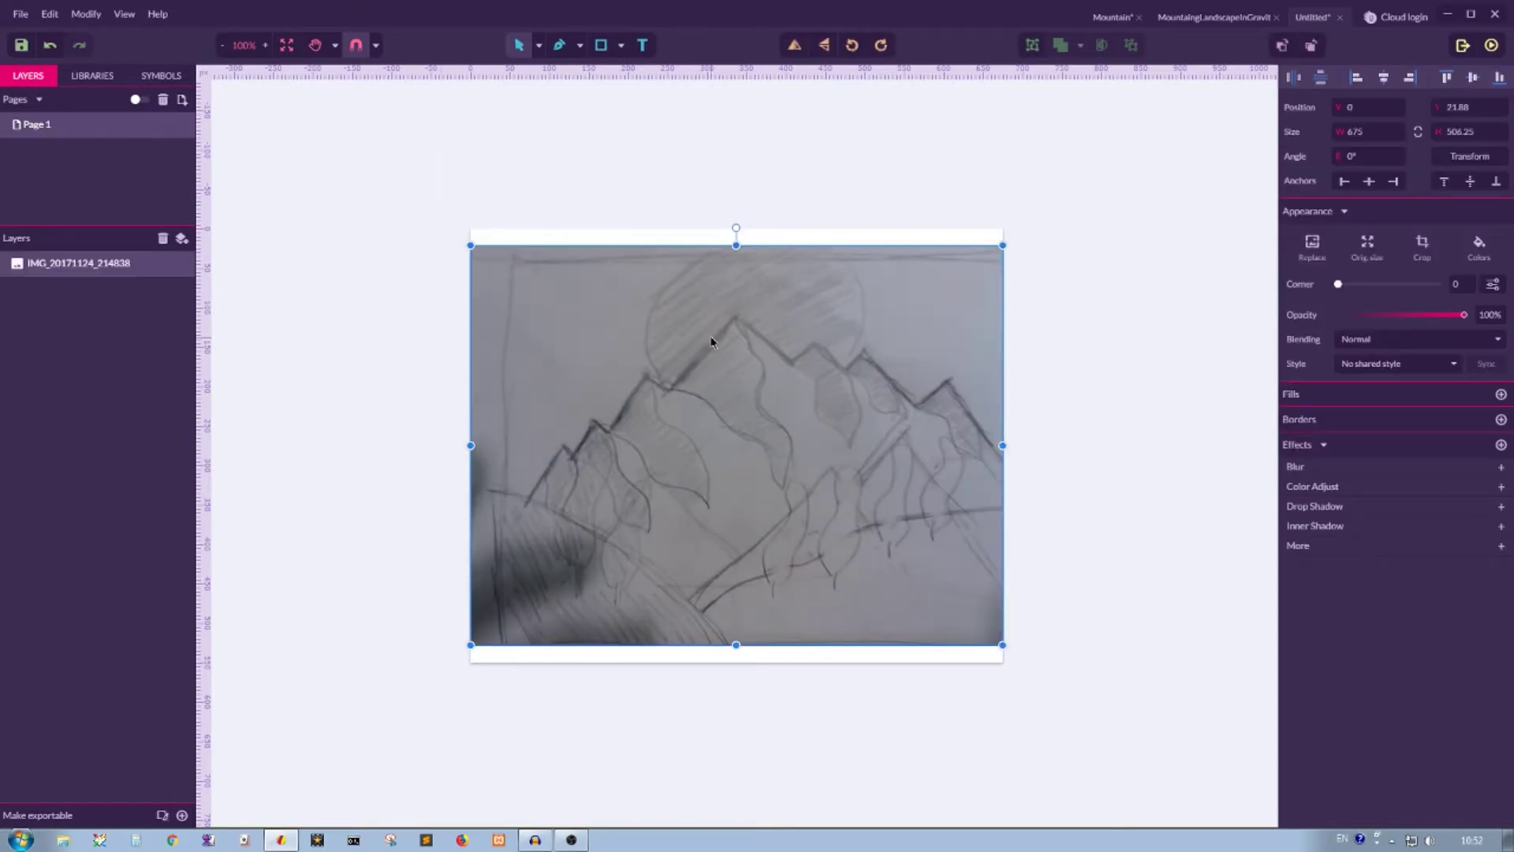
{"action": "left_click_drag", "start_coordinate": [711, 340], "coordinate": [711, 357]}
Lock the sketch image layer and fade it to 50% opacity
{"action": "left_click", "coordinate": [1029, 289]}
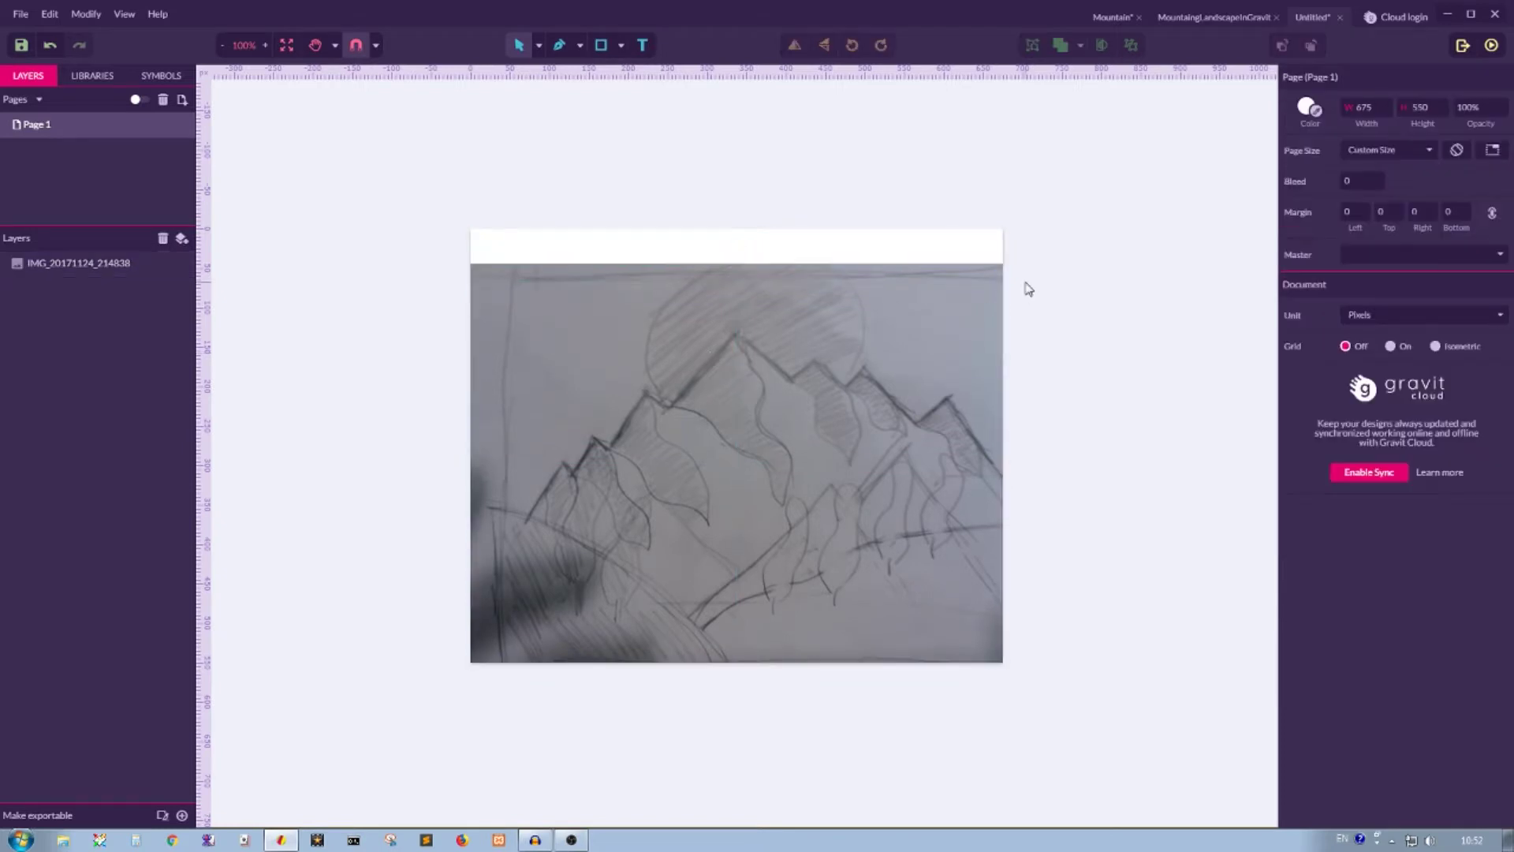
{"action": "left_click", "coordinate": [929, 316]}
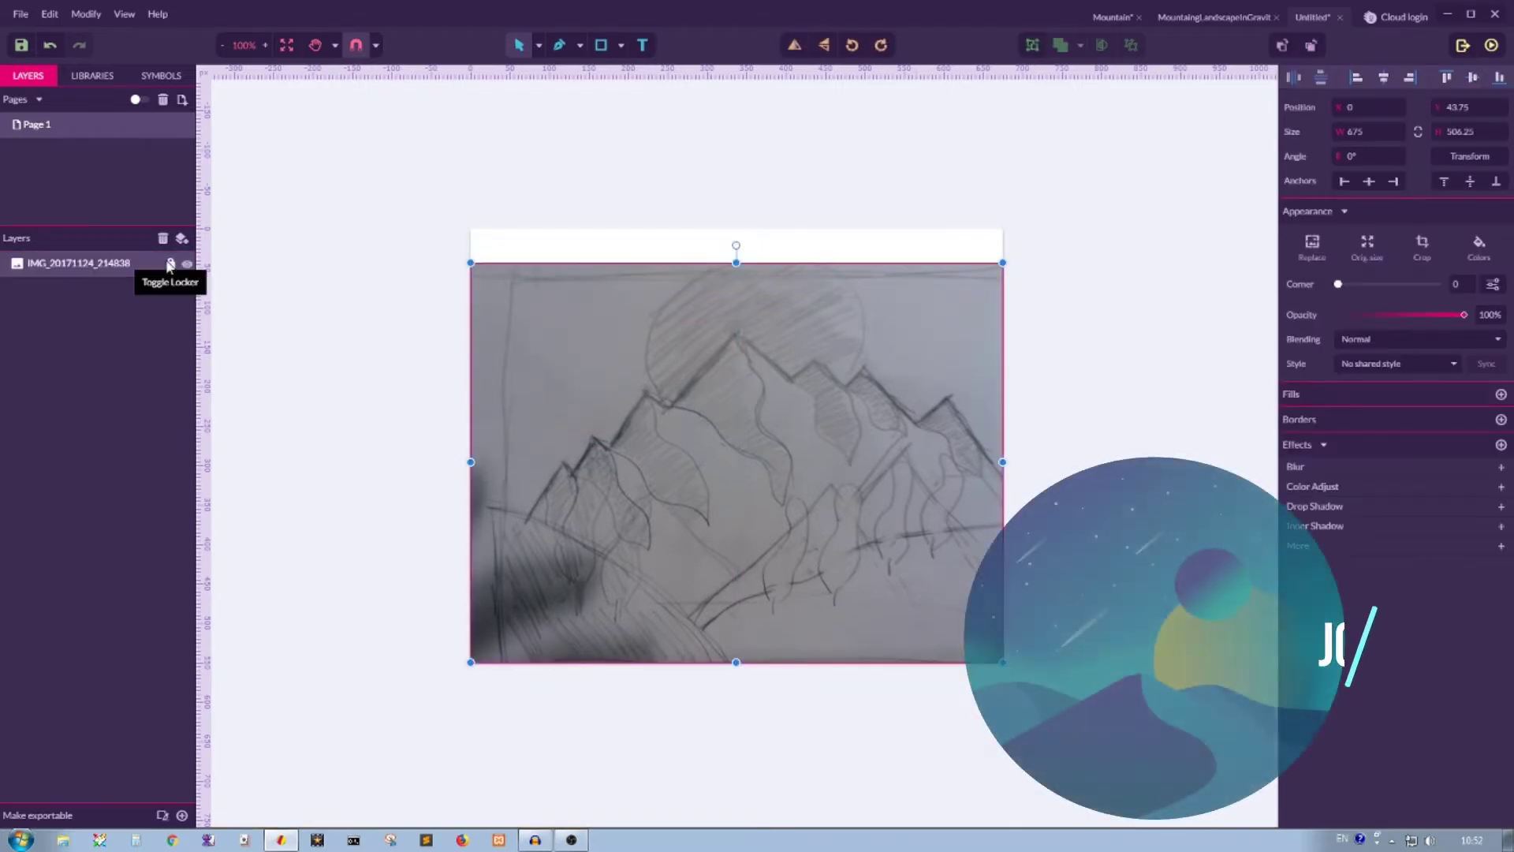
{"action": "left_click", "coordinate": [170, 264]}
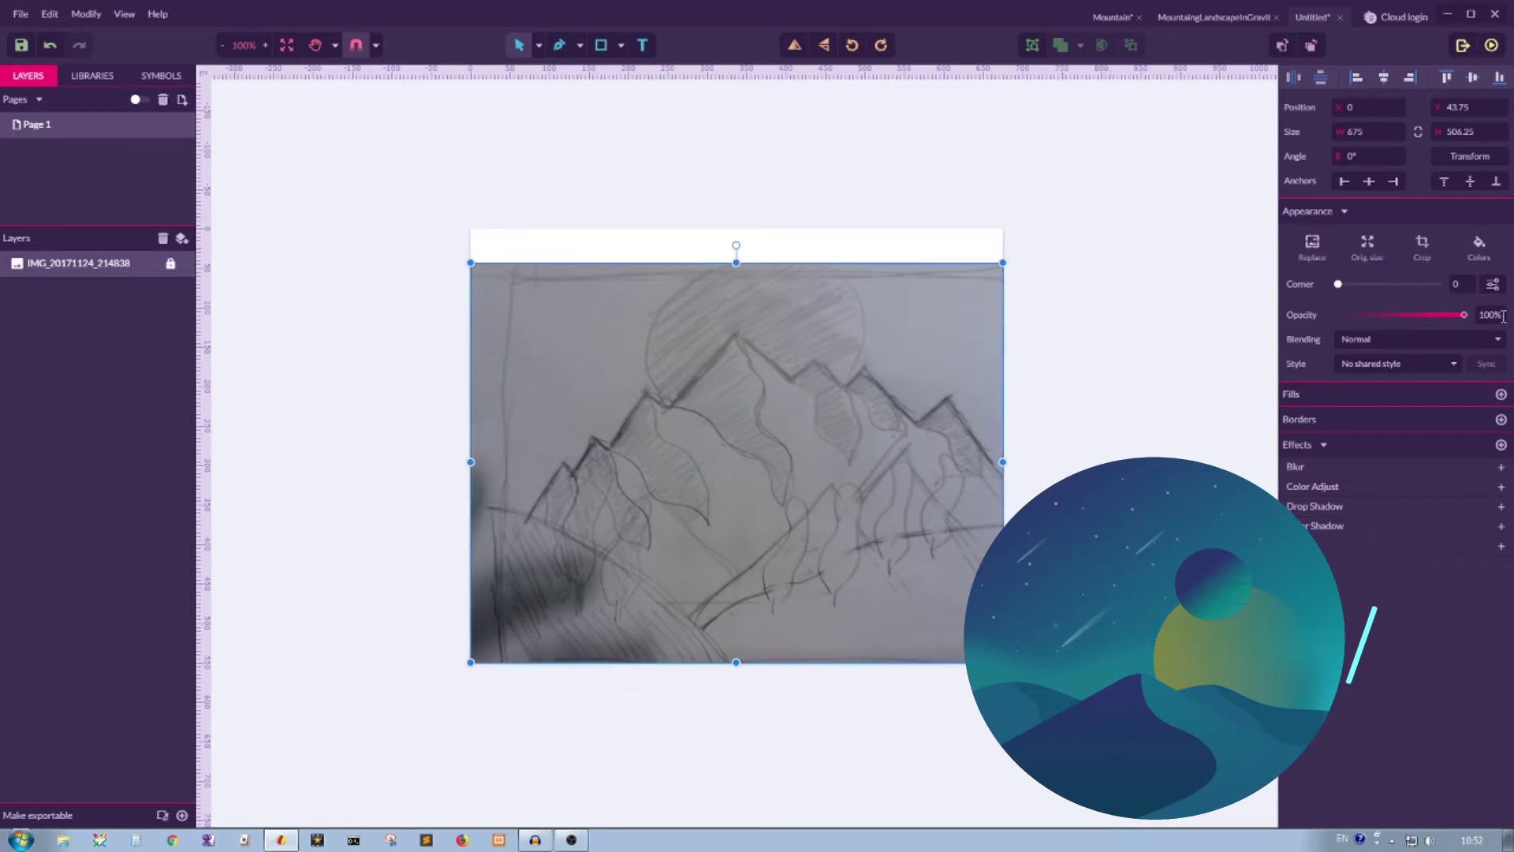
{"action": "mouse_move", "coordinate": [1464, 315]}
{"action": "left_mouse_down"}
{"action": "mouse_move", "coordinate": [1380, 313]}
{"action": "mouse_move", "coordinate": [1399, 314]}
{"action": "left_mouse_up"}
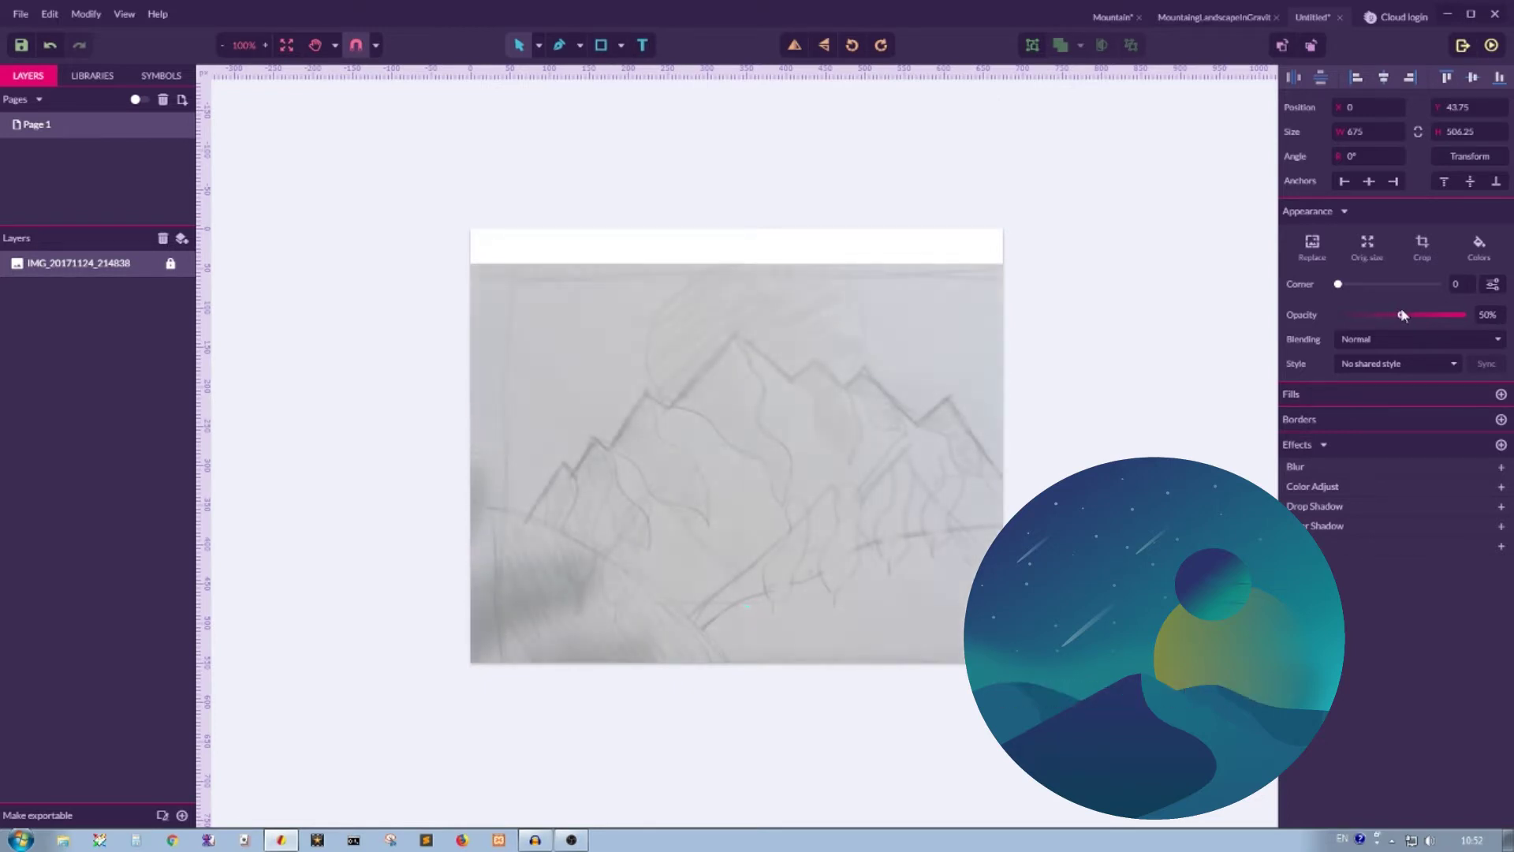
{"action": "left_click_drag", "start_coordinate": [1401, 315], "coordinate": [1405, 315]}
{"action": "left_click", "coordinate": [931, 177]}
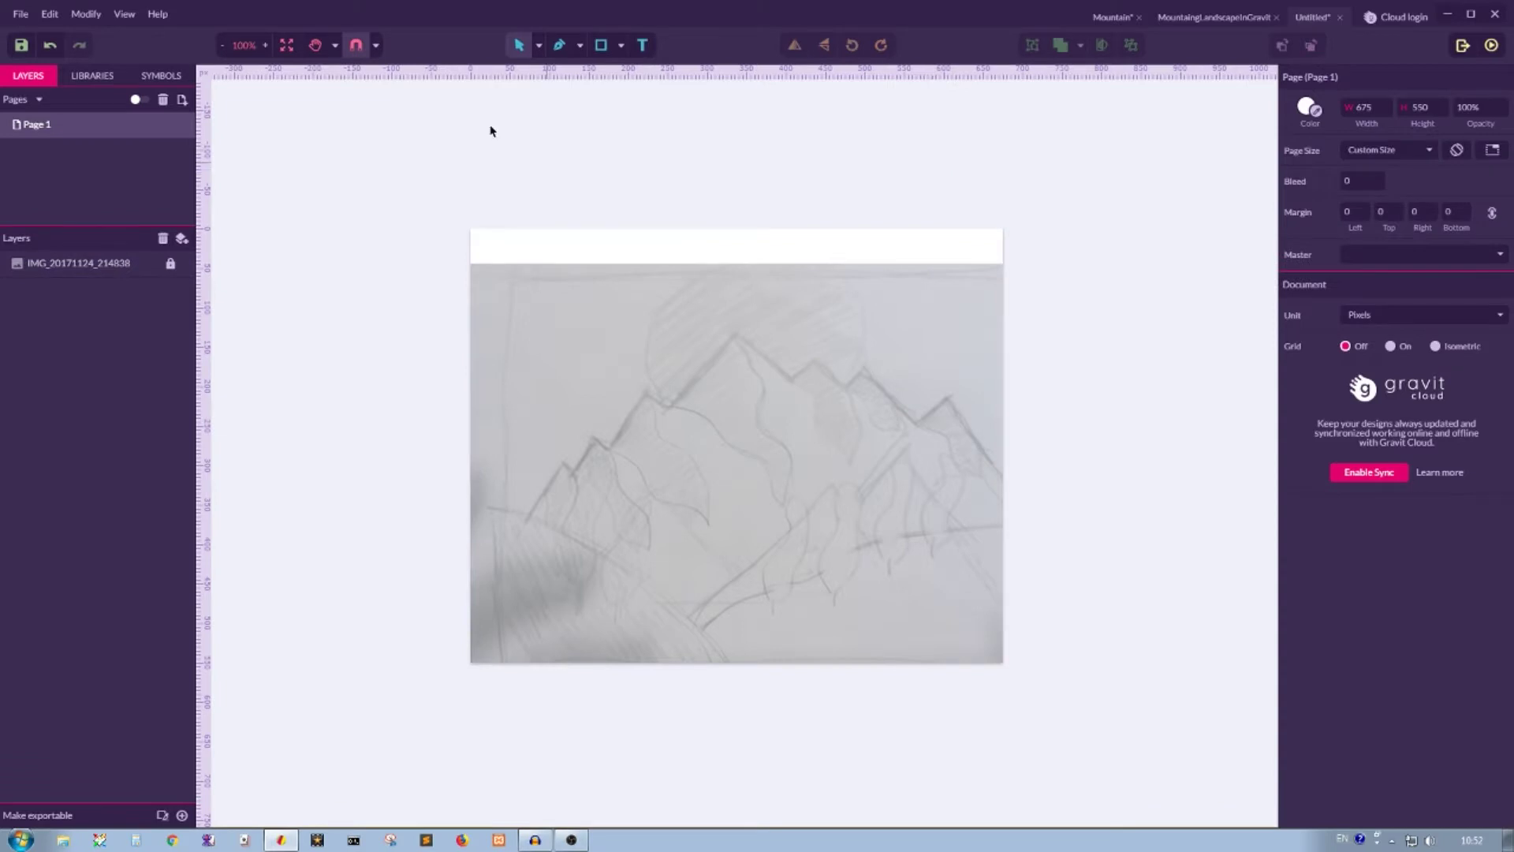
With the Pen tool, trace the ridge from the left slope up to the highest peak
{"action": "left_click", "coordinate": [583, 47]}
{"action": "left_click", "coordinate": [607, 73]}
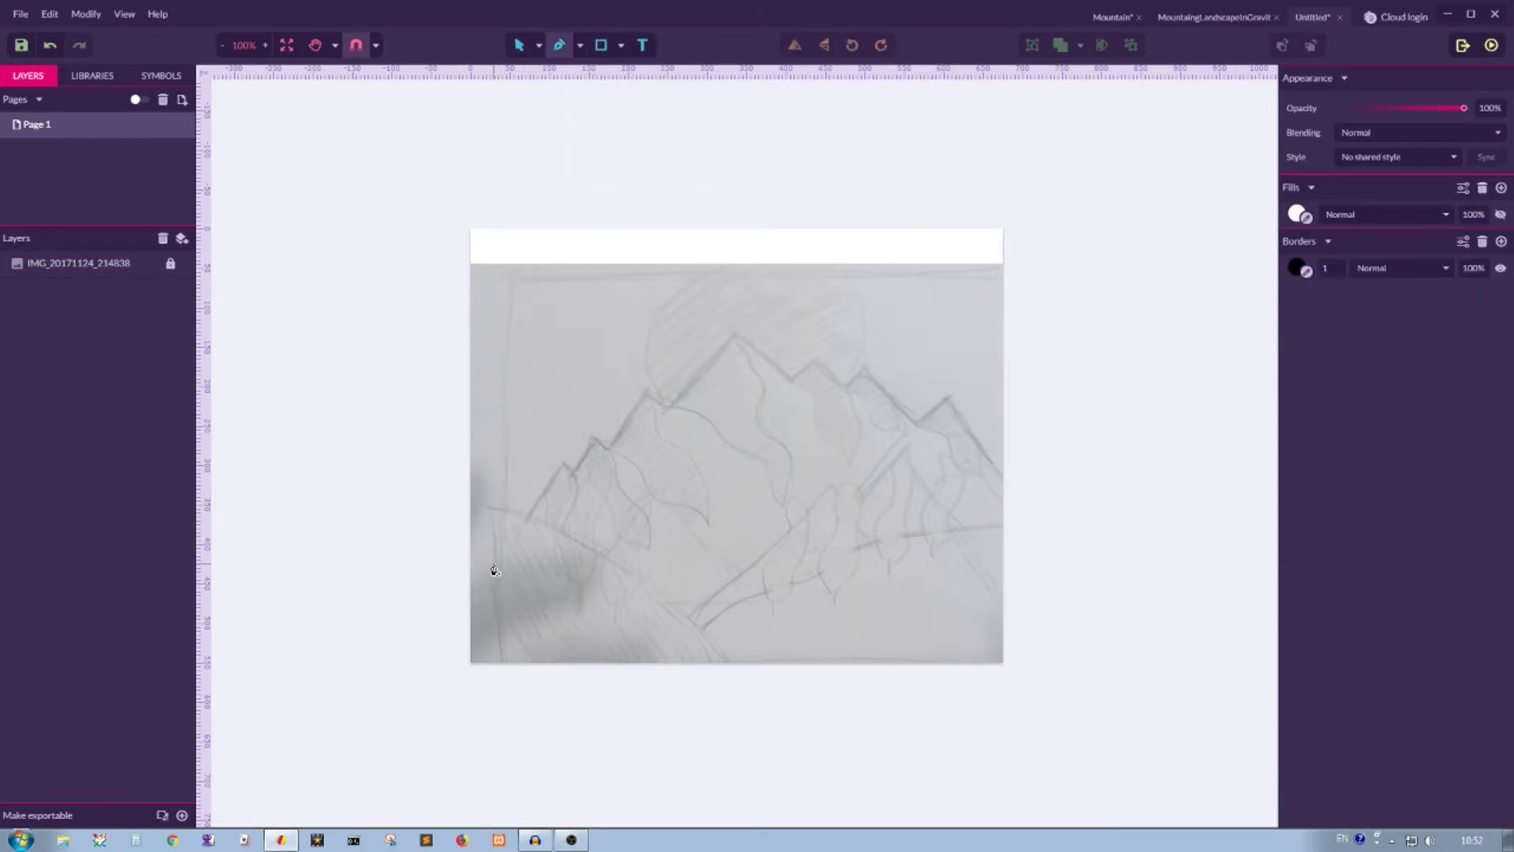
{"action": "left_click", "coordinate": [526, 516]}
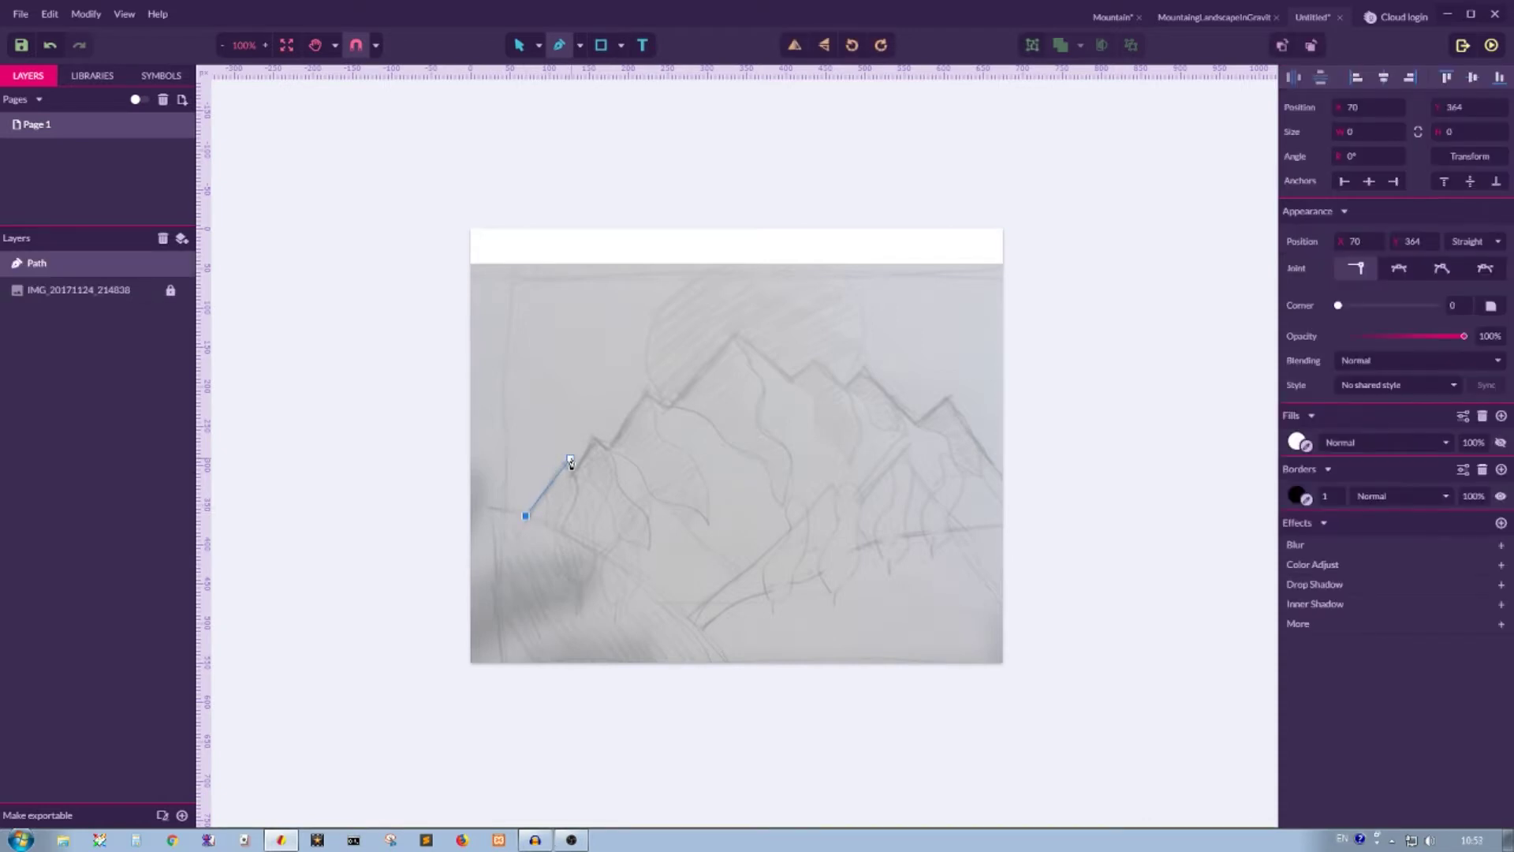
{"action": "left_click", "coordinate": [563, 459]}
{"action": "left_click", "coordinate": [577, 473]}
{"action": "left_click", "coordinate": [596, 435]}
{"action": "left_click", "coordinate": [614, 454]}
{"action": "key", "text": "ctrl+z"}
{"action": "left_click", "coordinate": [610, 452]}
{"action": "left_click", "coordinate": [648, 394]}
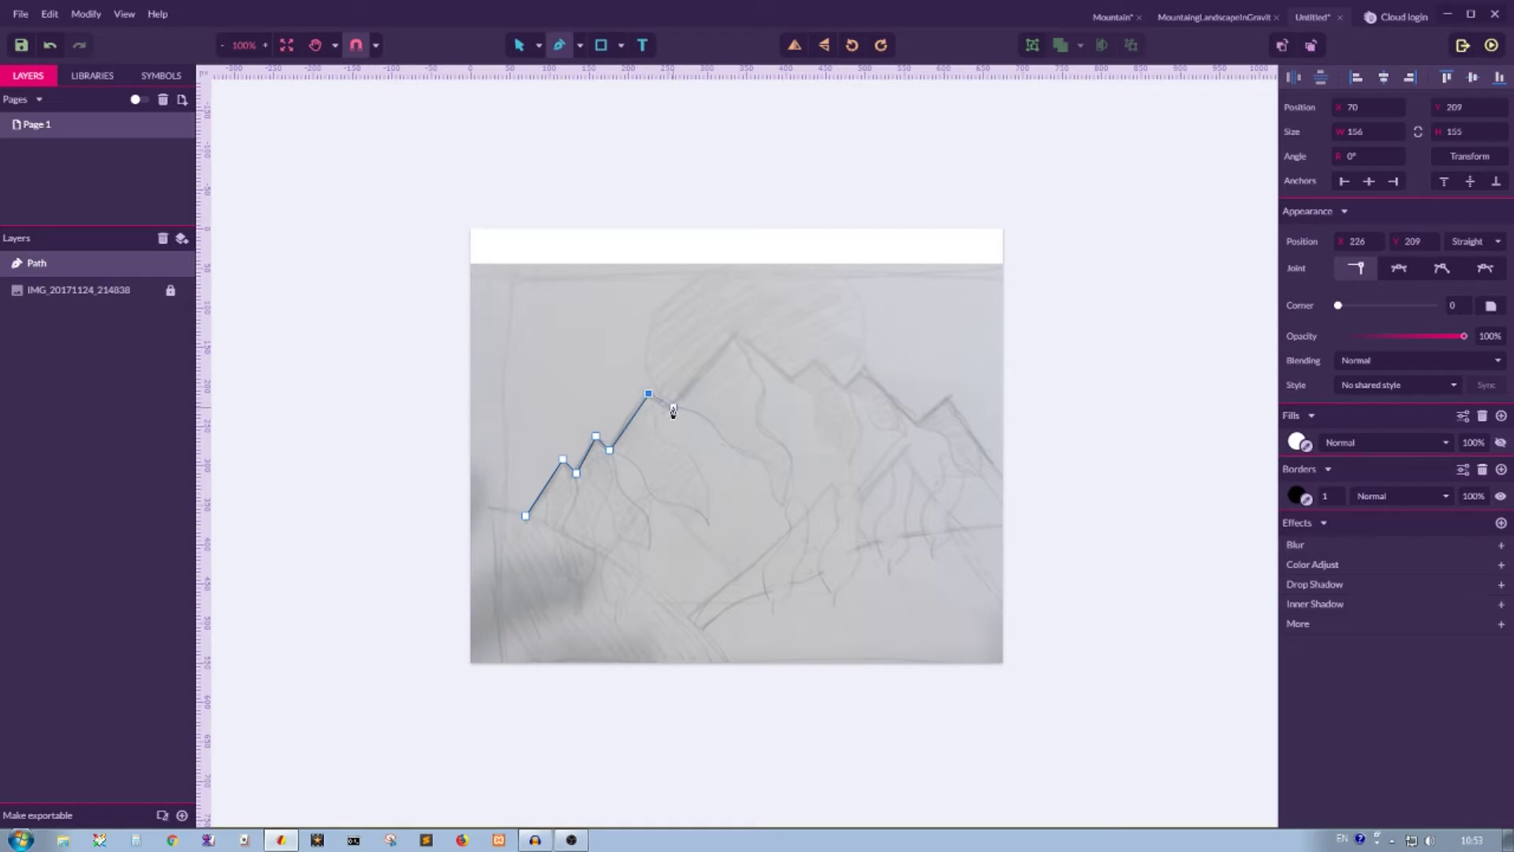
{"action": "left_click", "coordinate": [673, 410]}
{"action": "left_click", "coordinate": [738, 336]}
Trace the right-hand peaks, run down to both bottom corners, and close the outline
{"action": "left_click", "coordinate": [792, 384]}
{"action": "left_click", "coordinate": [812, 360]}
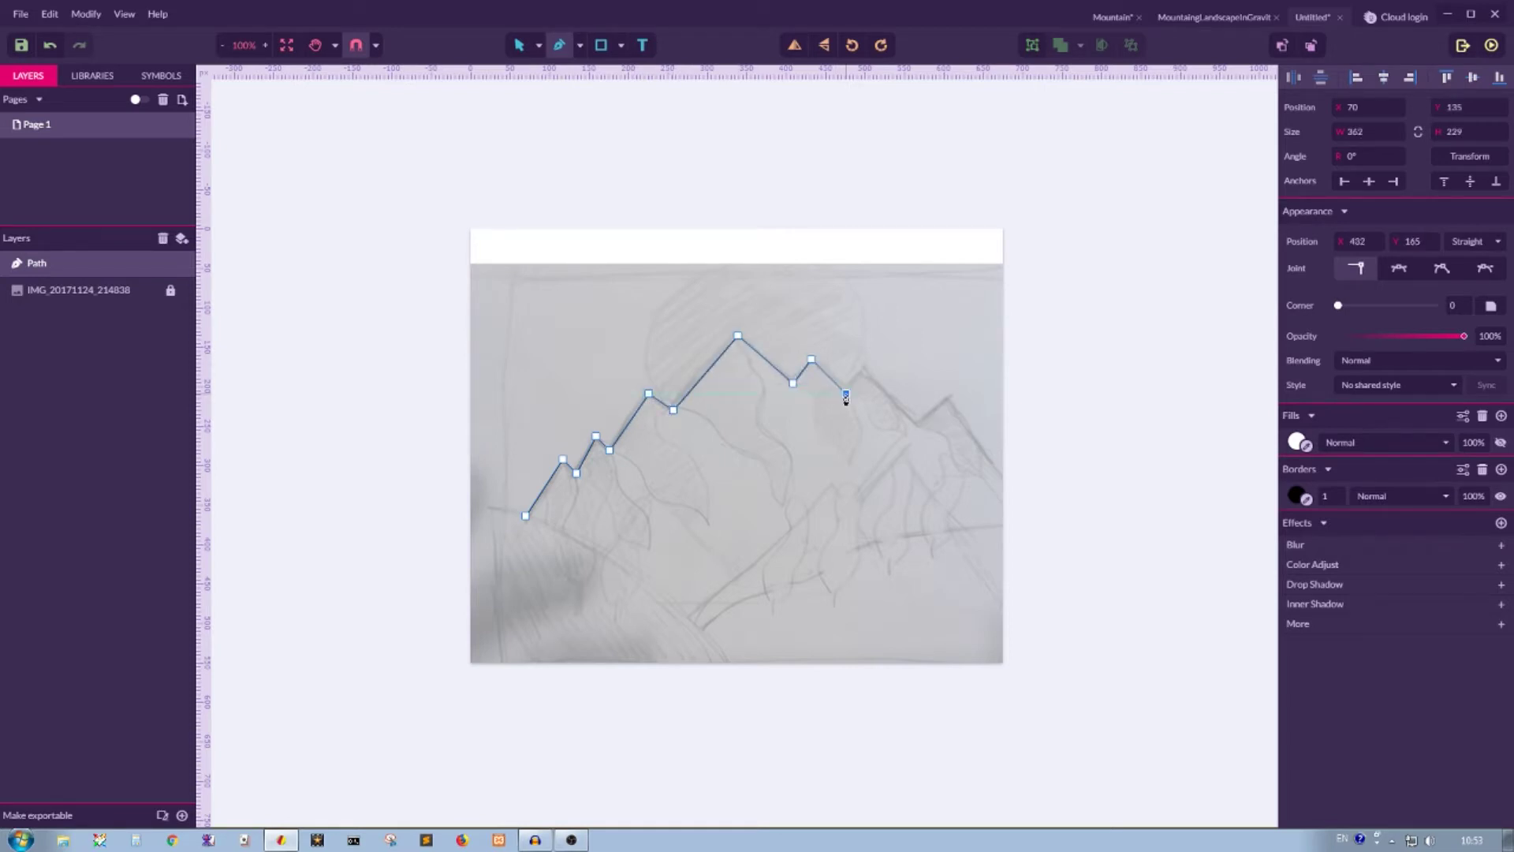
{"action": "left_click", "coordinate": [846, 393]}
{"action": "left_click", "coordinate": [863, 369]}
{"action": "left_click", "coordinate": [916, 430]}
{"action": "left_click", "coordinate": [948, 400]}
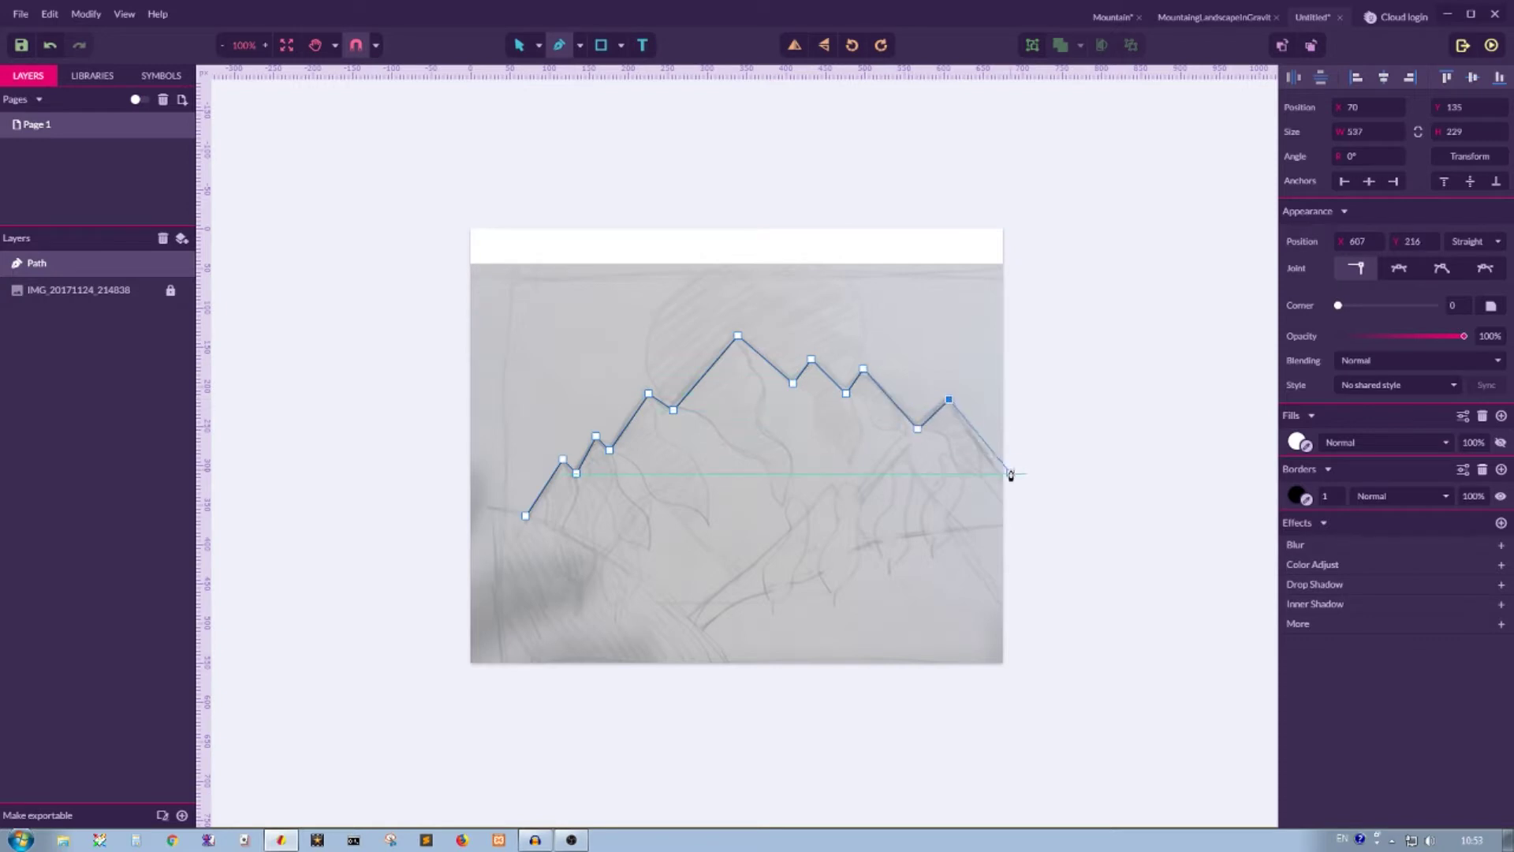
{"action": "left_click", "coordinate": [1005, 477]}
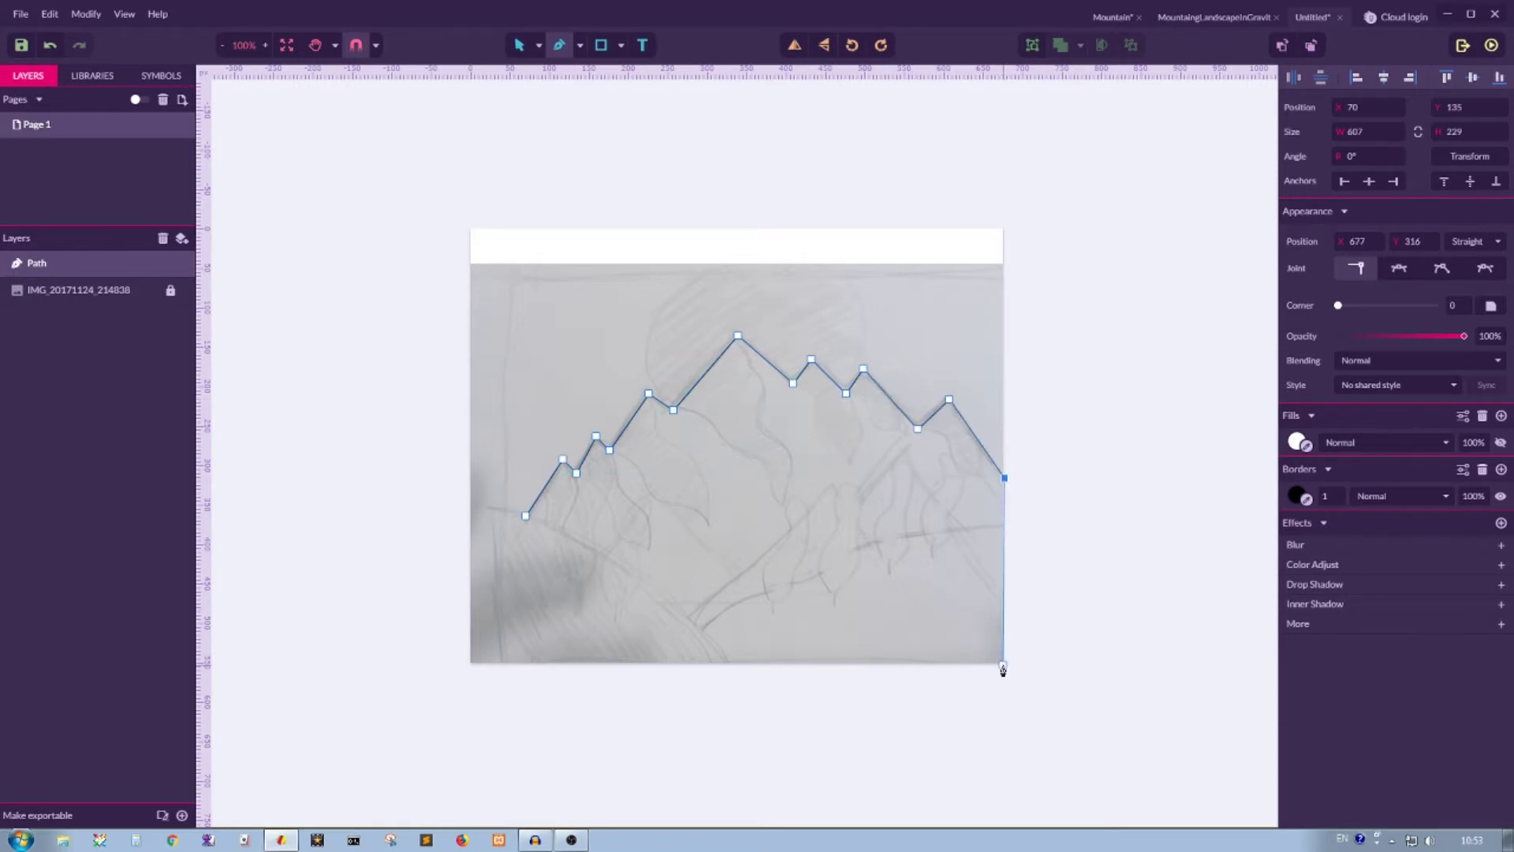
{"action": "left_click", "coordinate": [1003, 665]}
{"action": "left_click", "coordinate": [470, 667]}
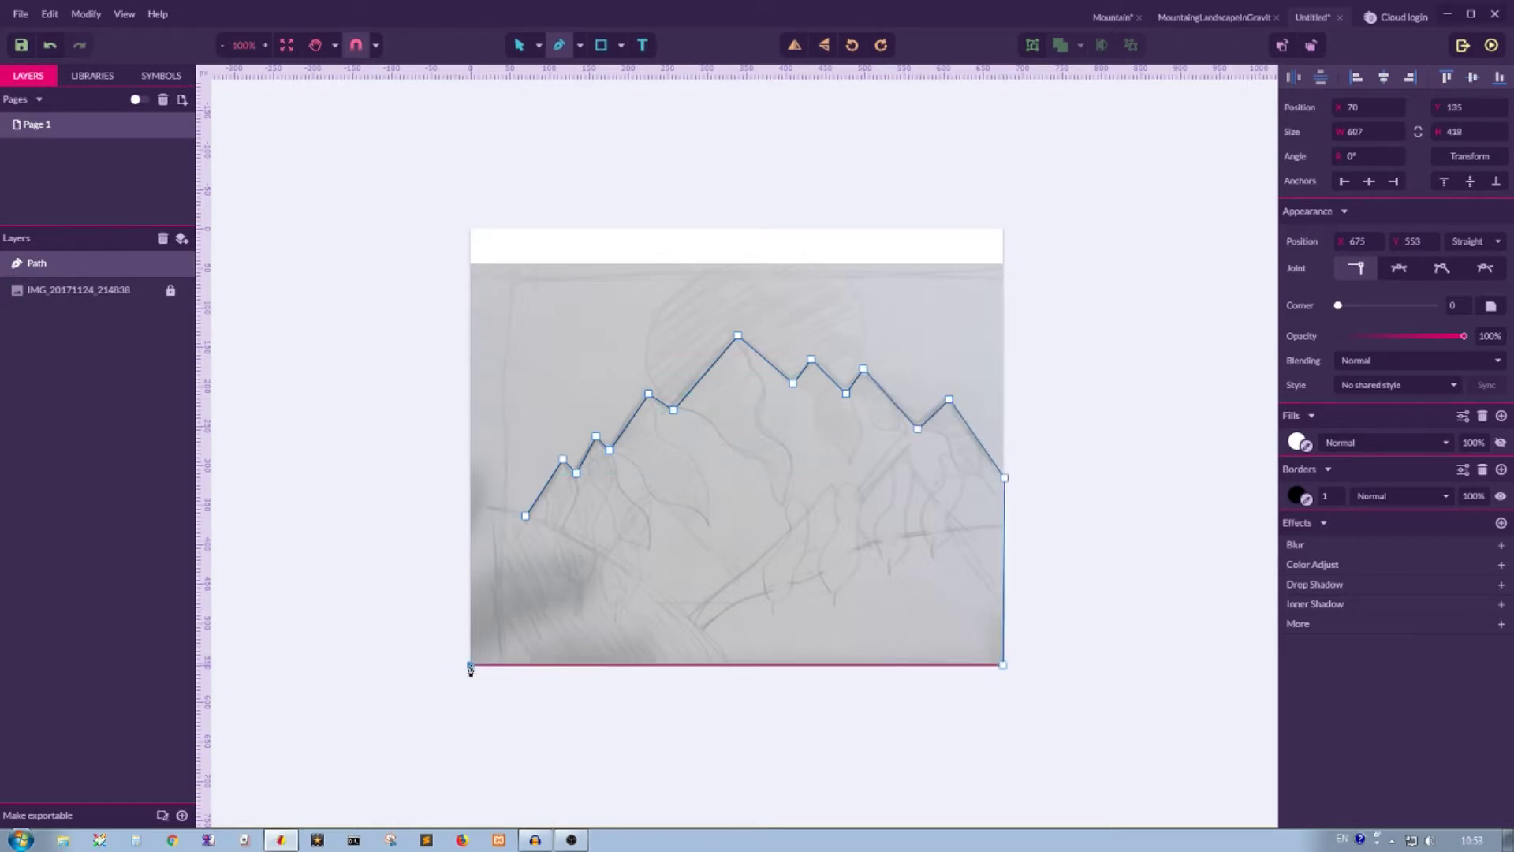
{"action": "left_click", "coordinate": [470, 581]}
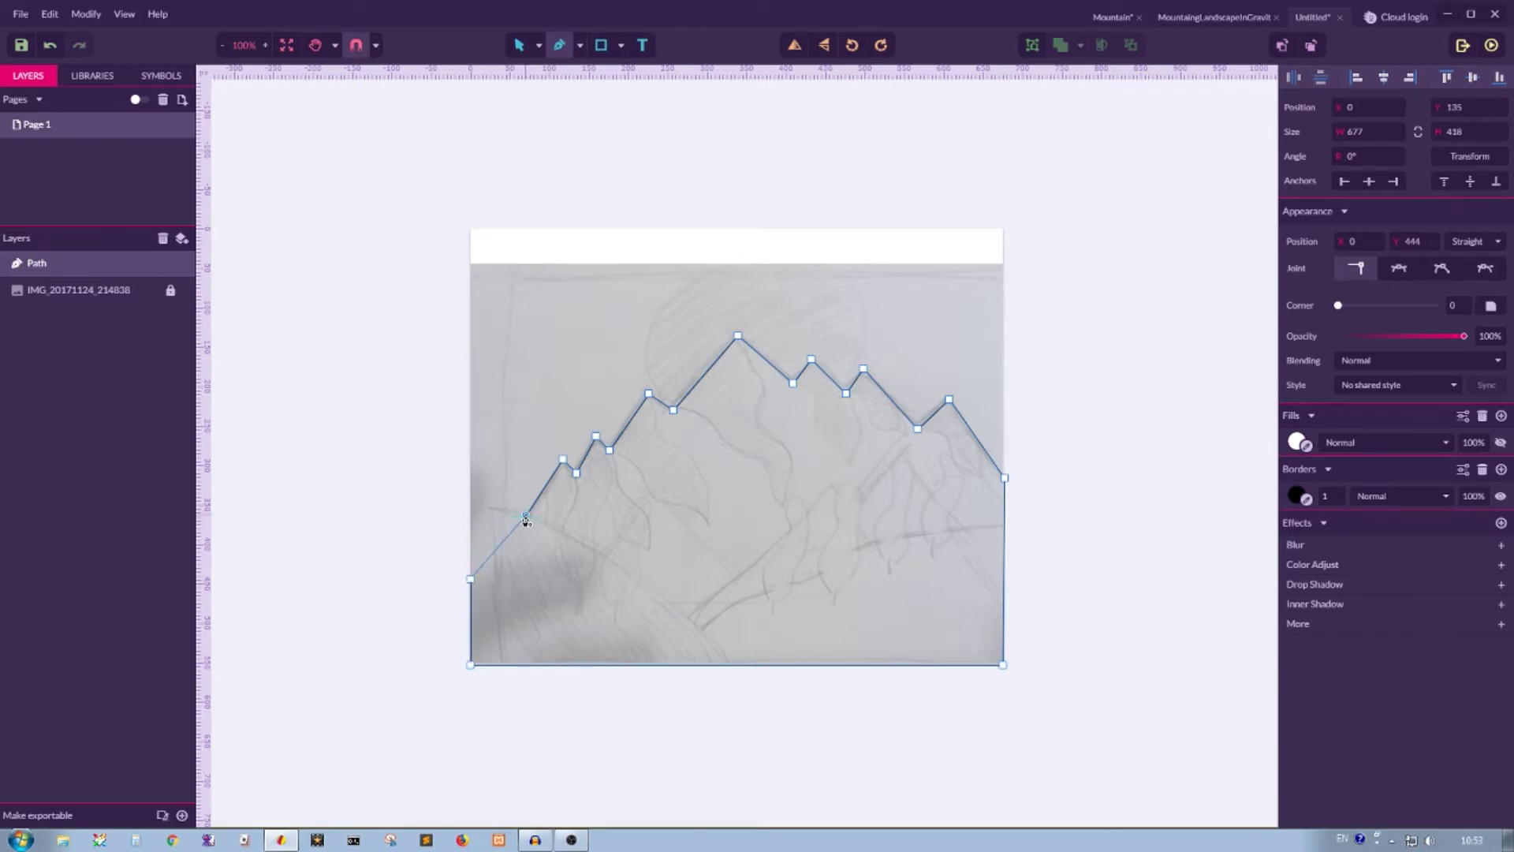
{"action": "left_click", "coordinate": [526, 515]}
Remove the mountain shape's white fill and lock its layer
{"action": "left_click", "coordinate": [542, 51]}
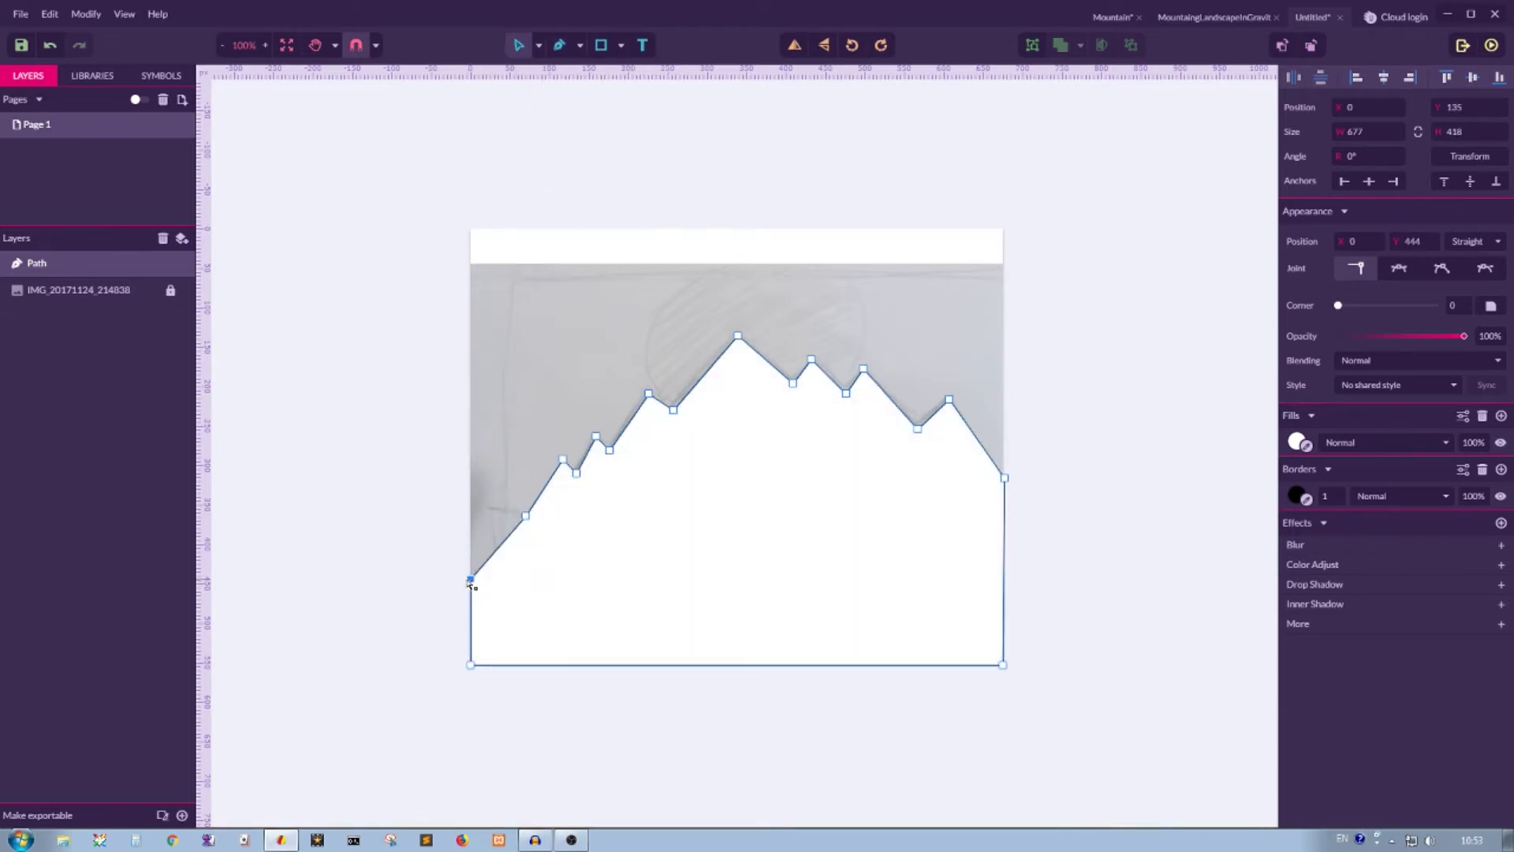
{"action": "left_click", "coordinate": [444, 493]}
{"action": "left_click", "coordinate": [893, 484]}
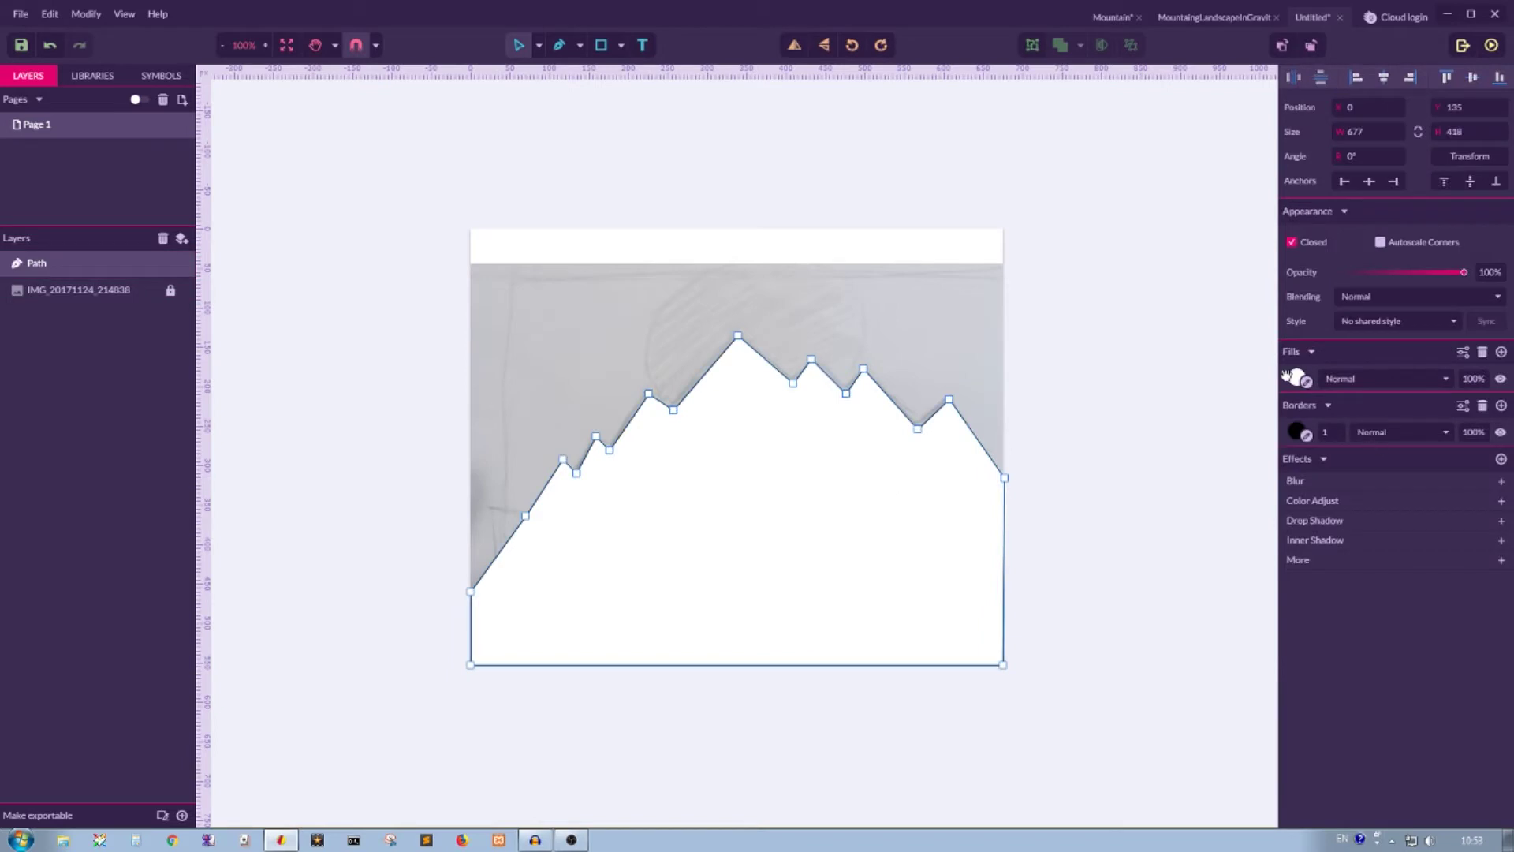
{"action": "left_click", "coordinate": [1483, 352]}
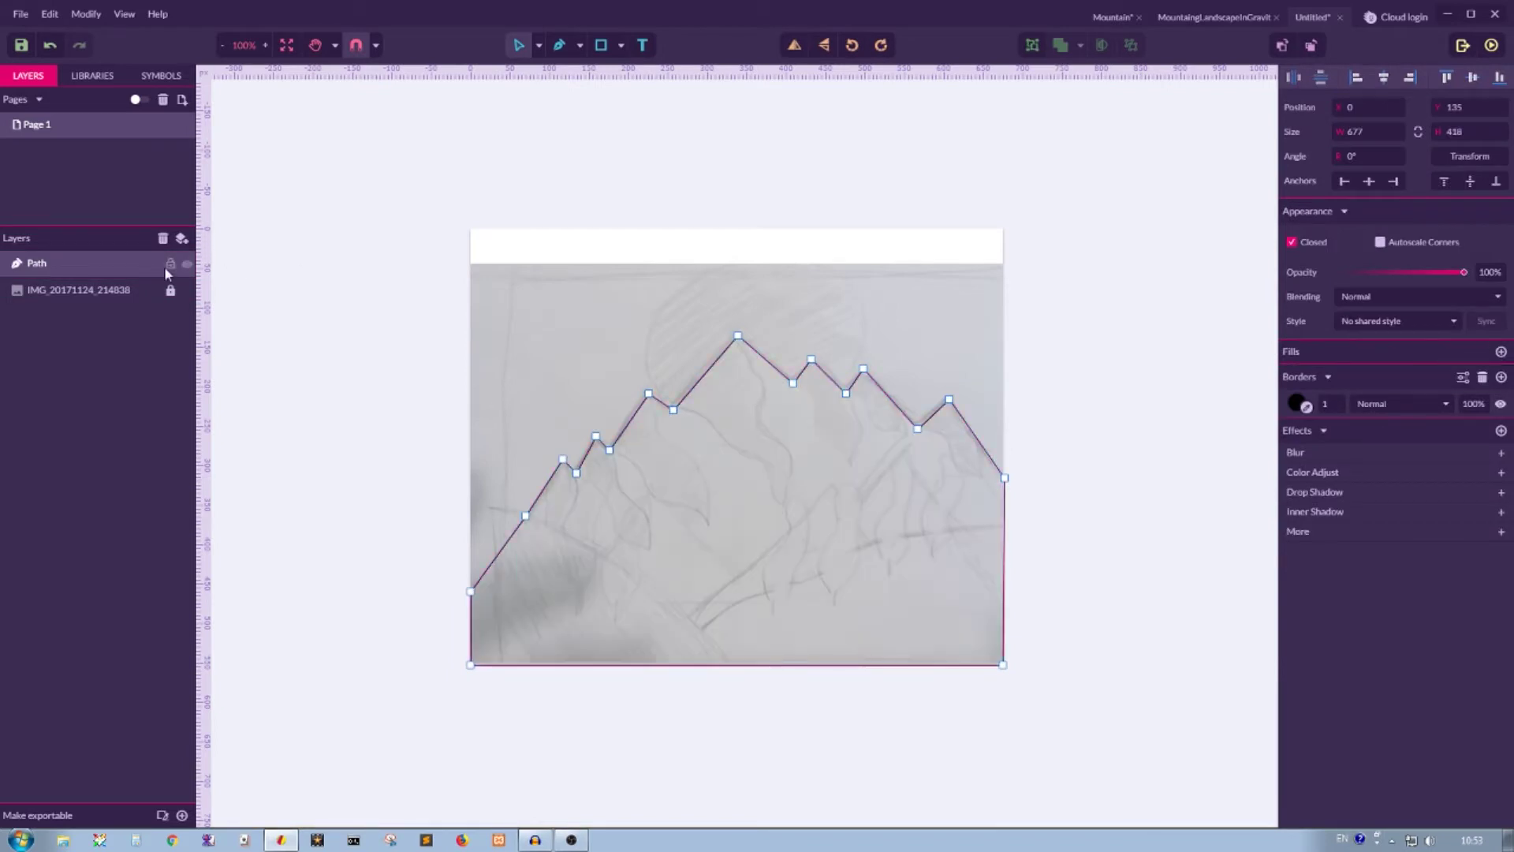
{"action": "left_click", "coordinate": [170, 263]}
Draw a closed snowcap path over the main central peak
{"action": "left_click", "coordinate": [550, 123]}
{"action": "left_click", "coordinate": [579, 45]}
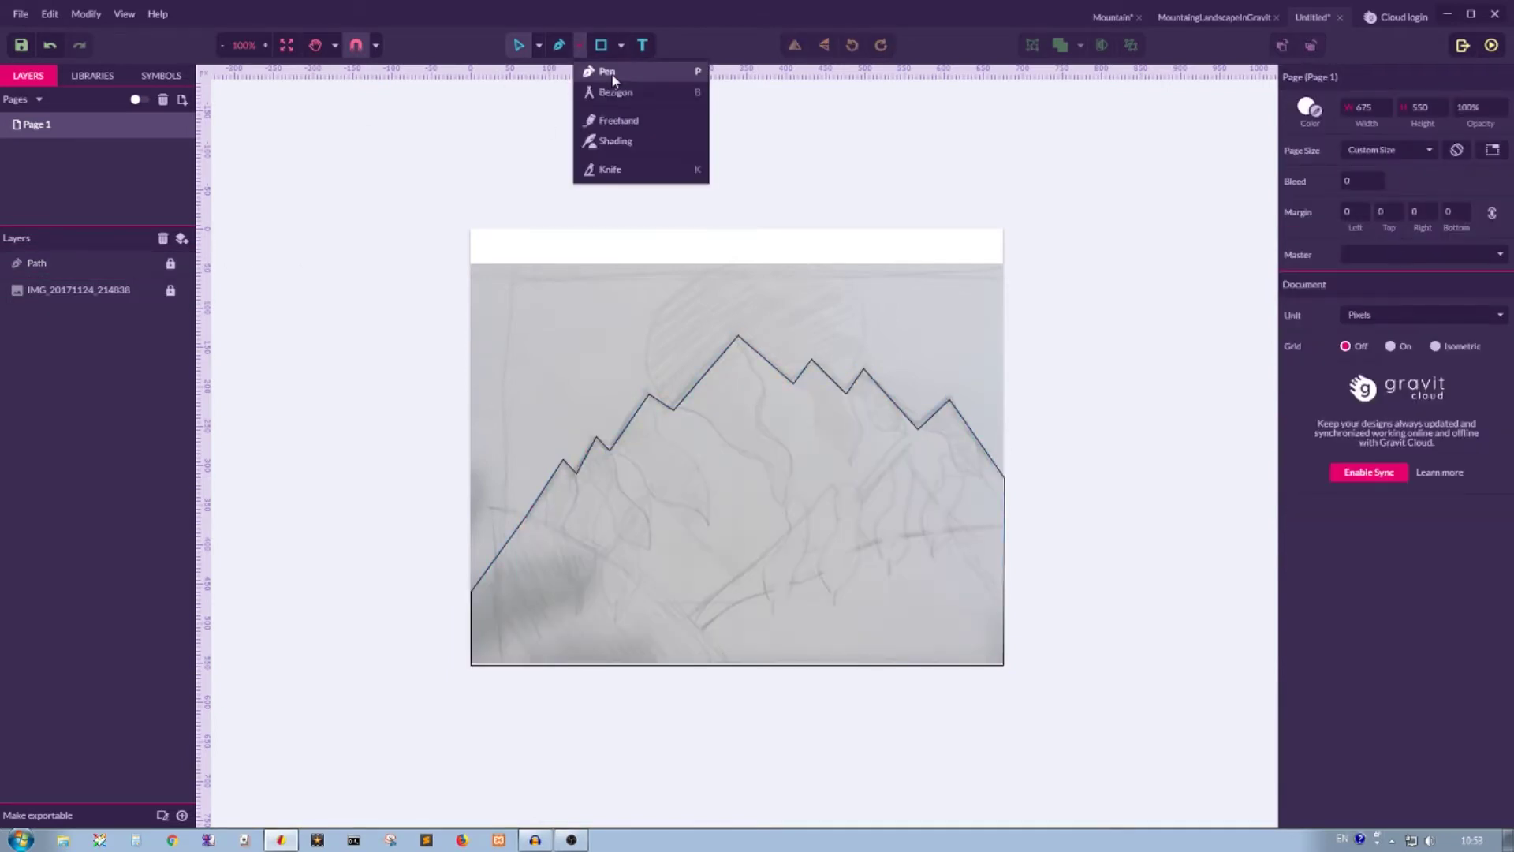
{"action": "left_click", "coordinate": [604, 68]}
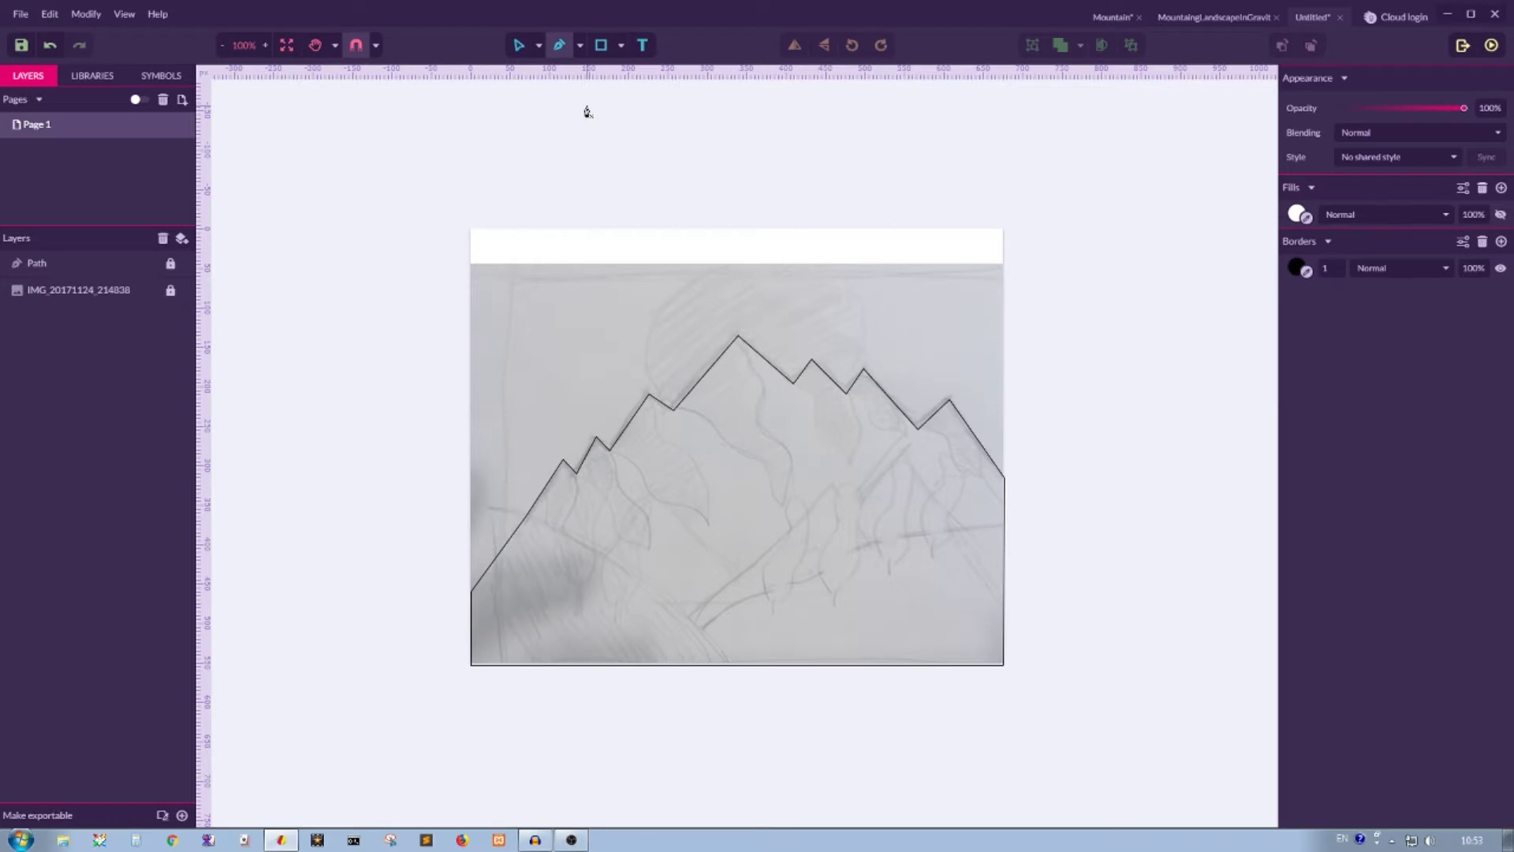
{"action": "left_click", "coordinate": [737, 335]}
{"action": "left_click", "coordinate": [761, 382]}
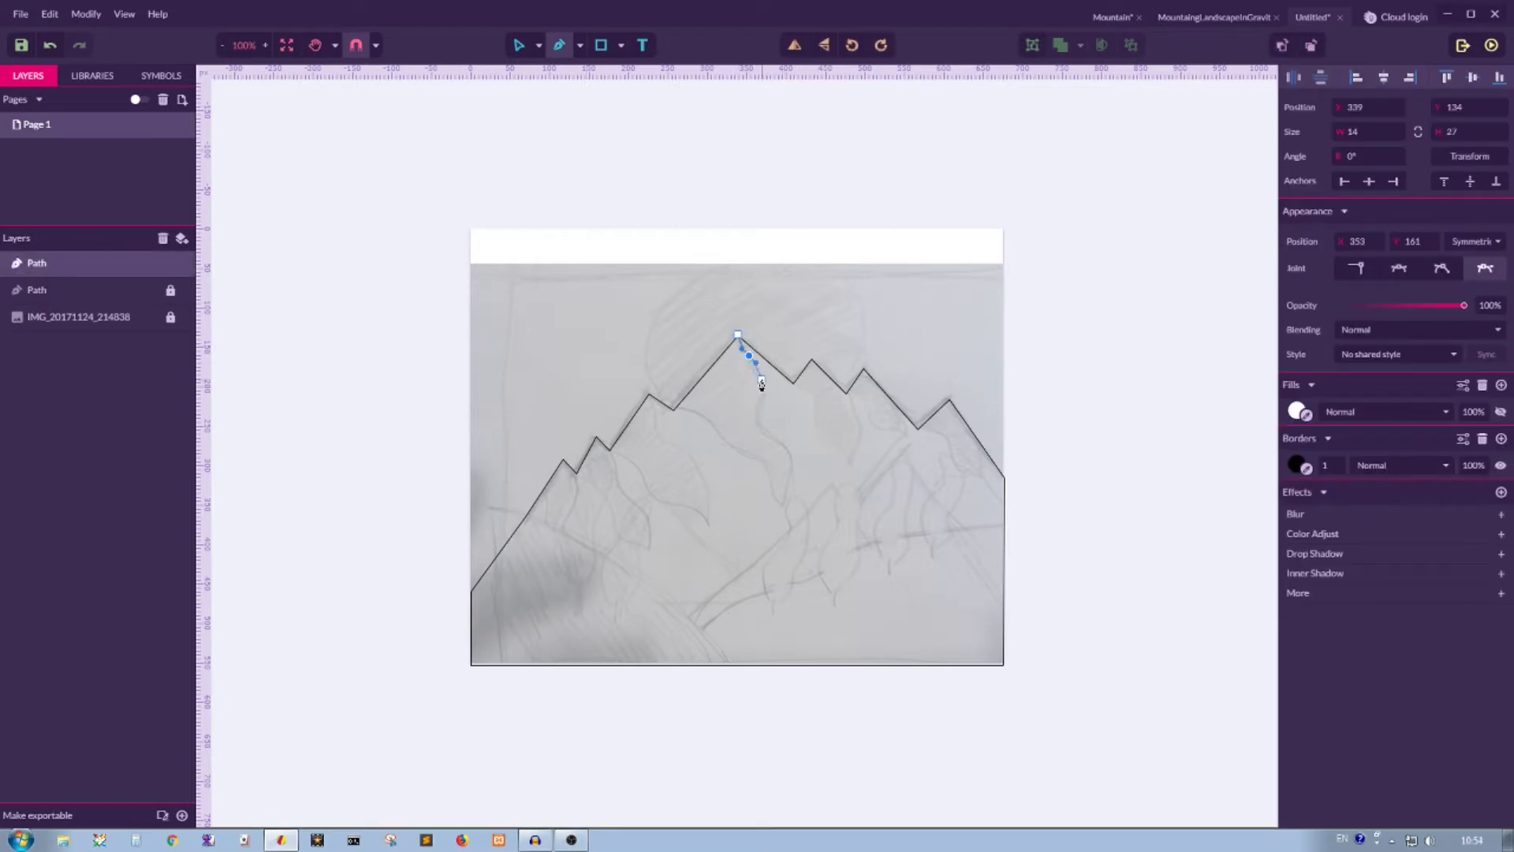
{"action": "left_click_drag", "start_coordinate": [761, 382], "coordinate": [693, 416]}
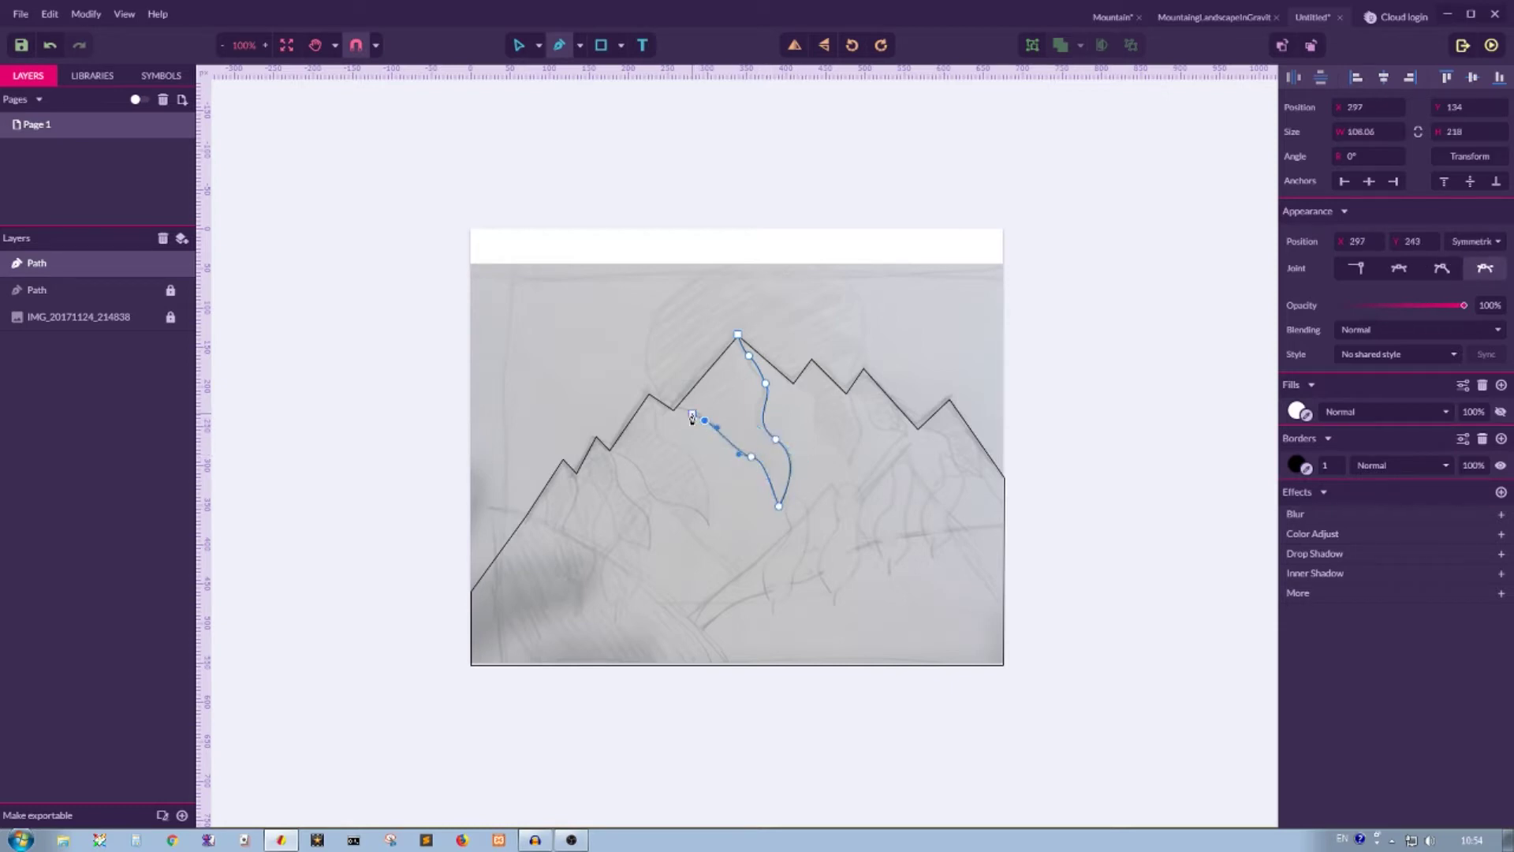
{"action": "left_click", "coordinate": [675, 409]}
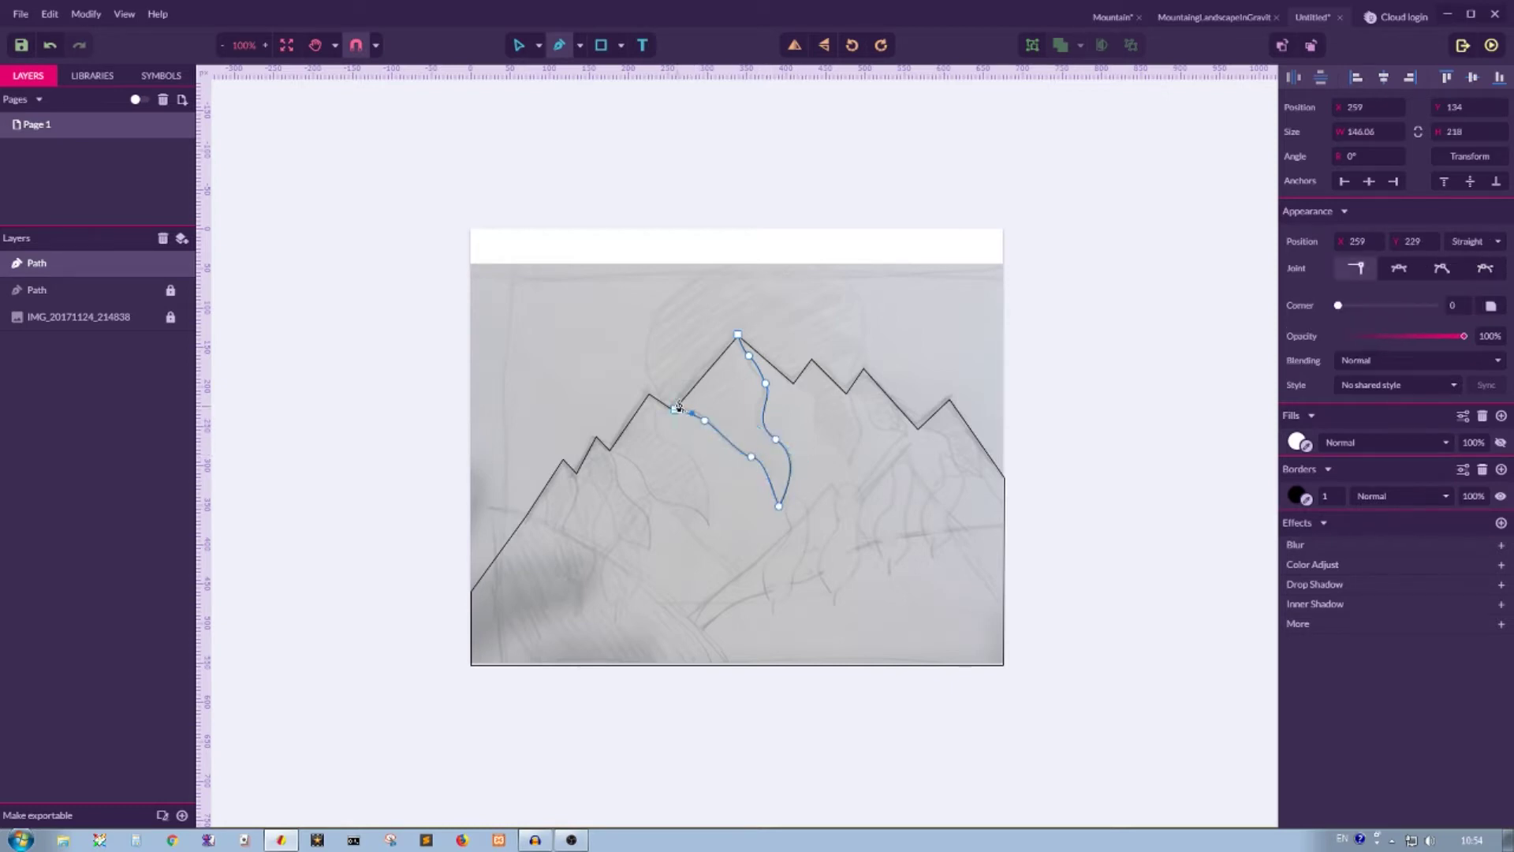
{"action": "left_click", "coordinate": [738, 338]}
Draw a closed snowcap shape on the peak left of the summit
{"action": "left_click_drag", "start_coordinate": [650, 393], "coordinate": [675, 444]}
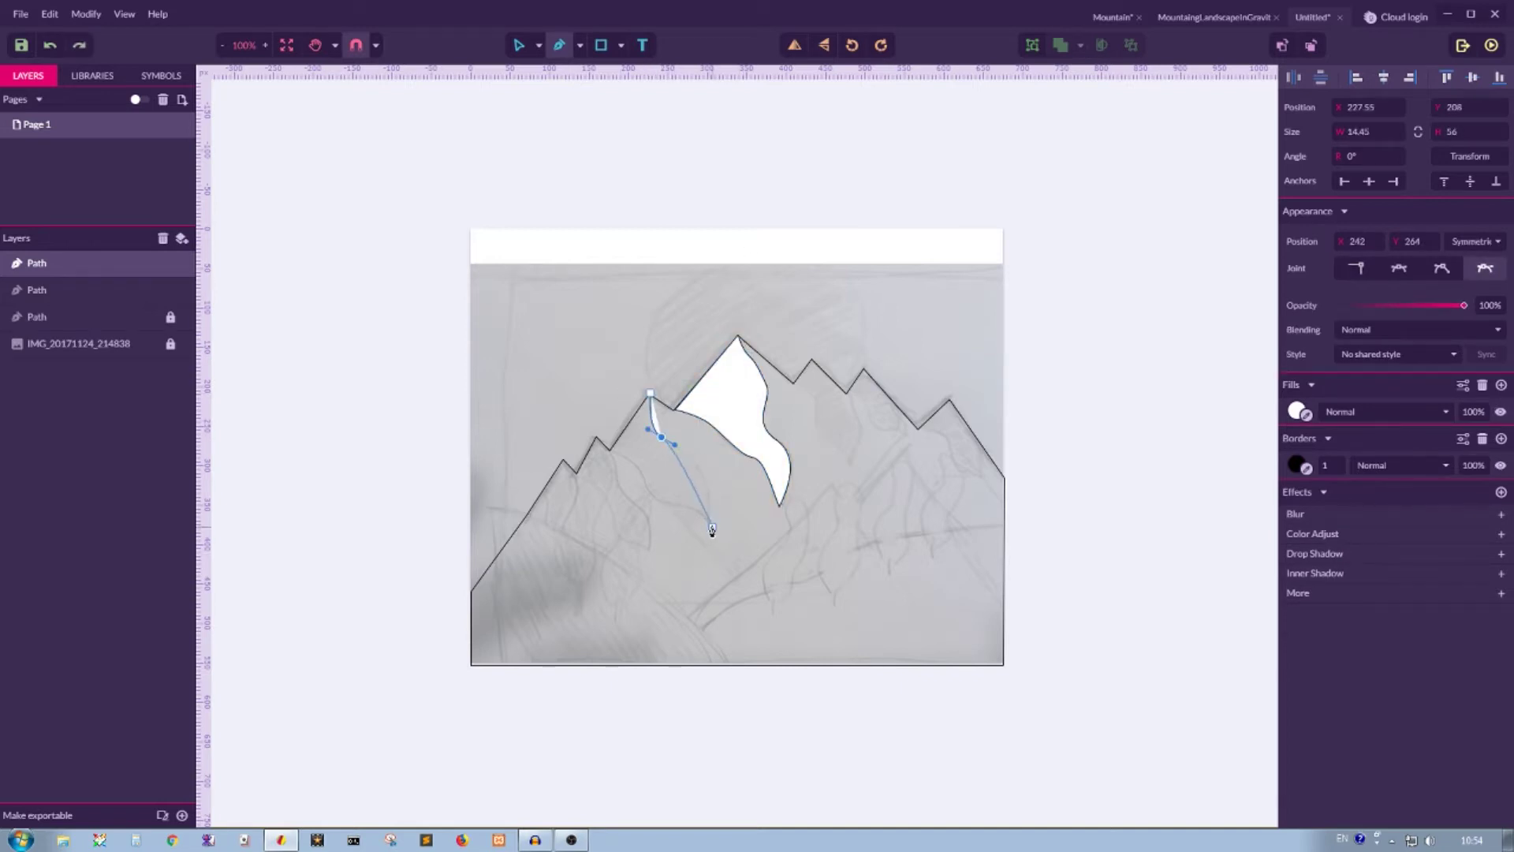
{"action": "left_click_drag", "start_coordinate": [712, 527], "coordinate": [651, 506]}
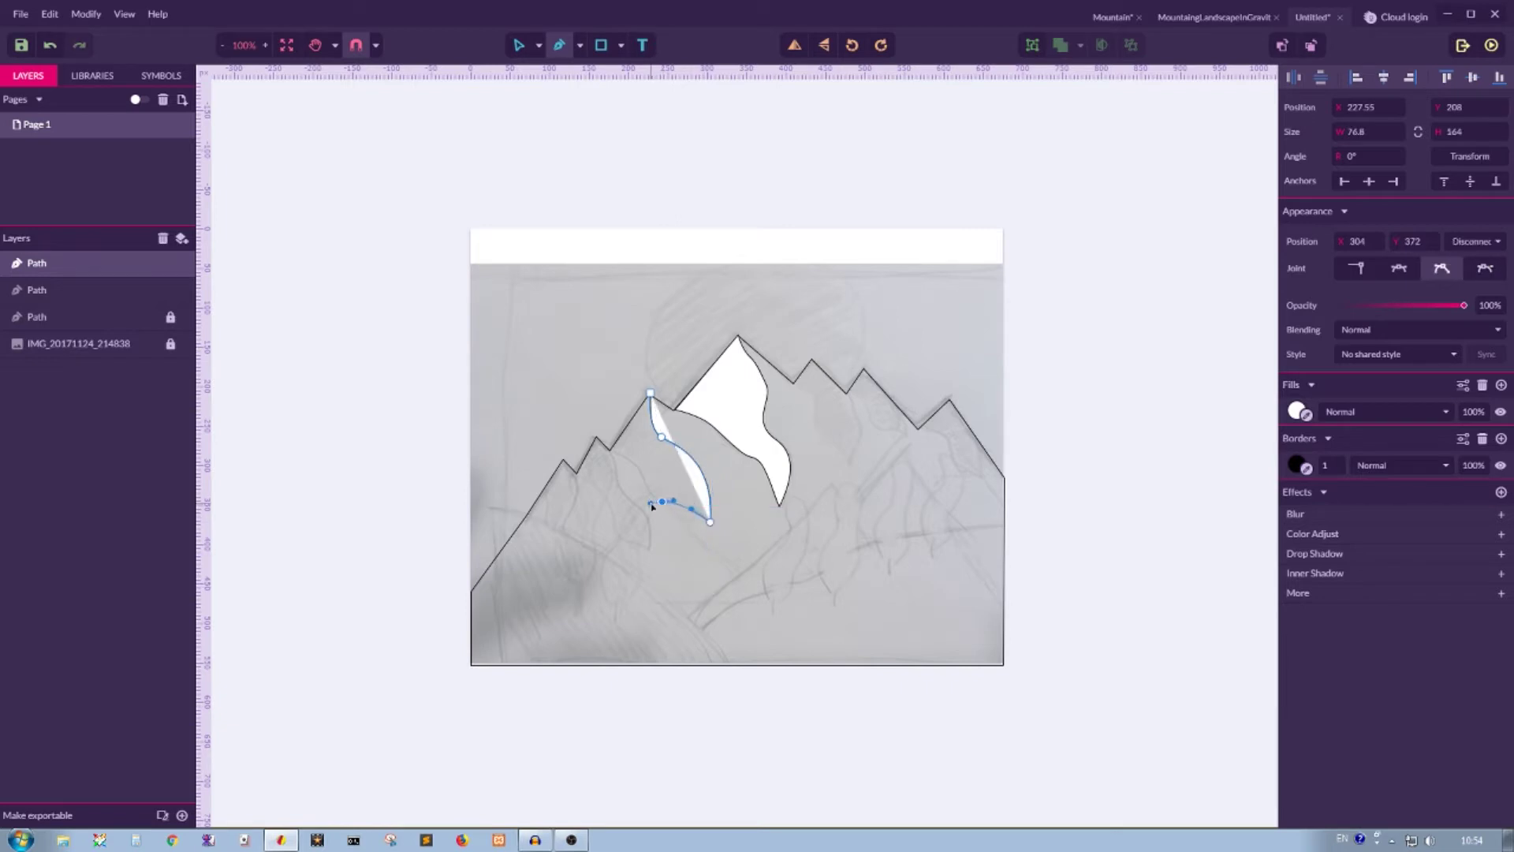
{"action": "left_click", "coordinate": [611, 450]}
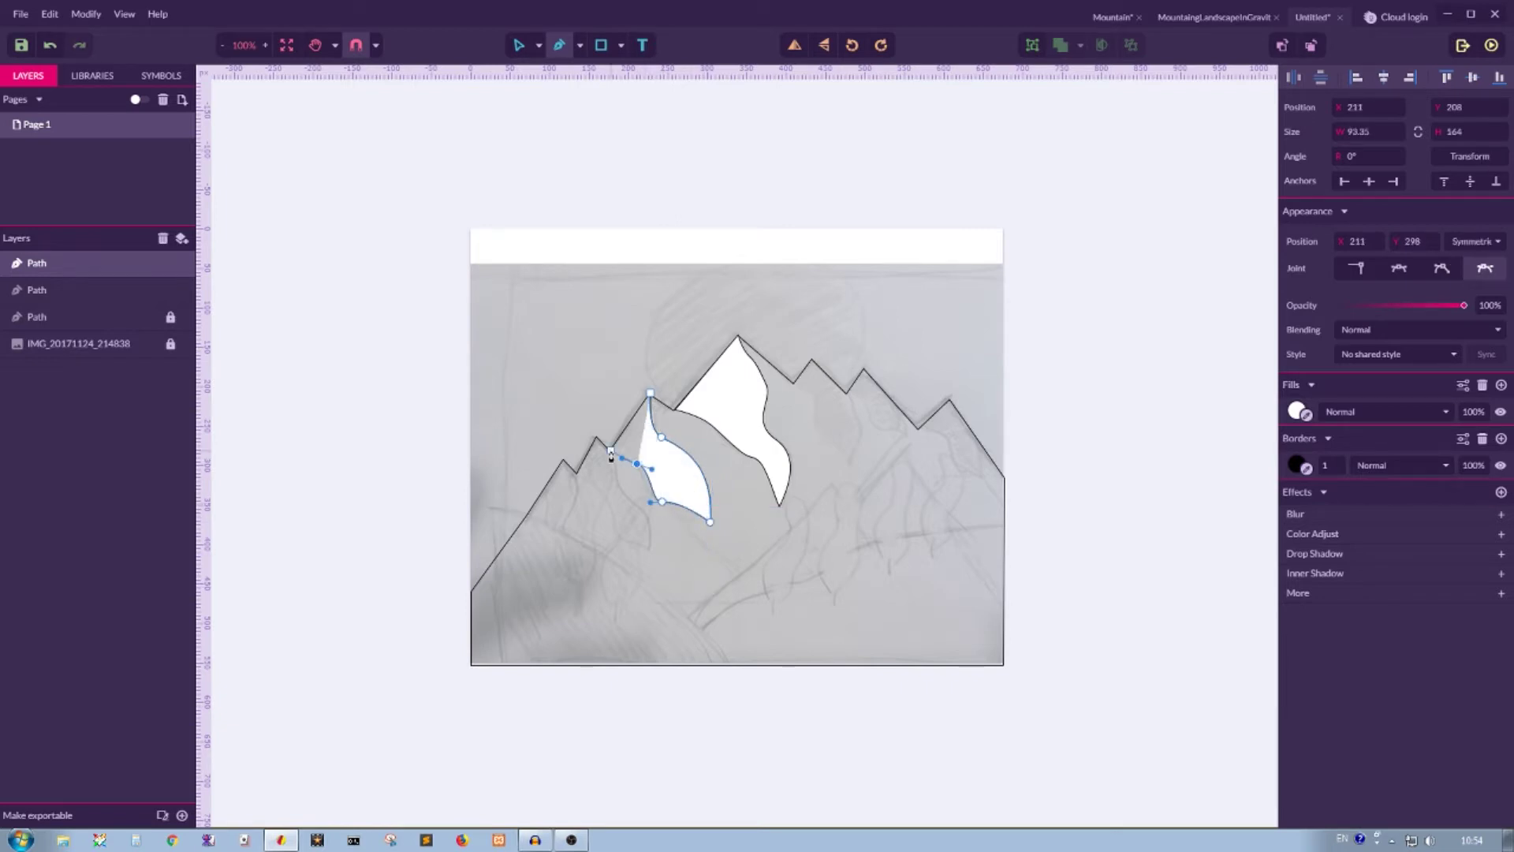
{"action": "left_click", "coordinate": [650, 395]}
{"action": "left_click", "coordinate": [539, 47]}
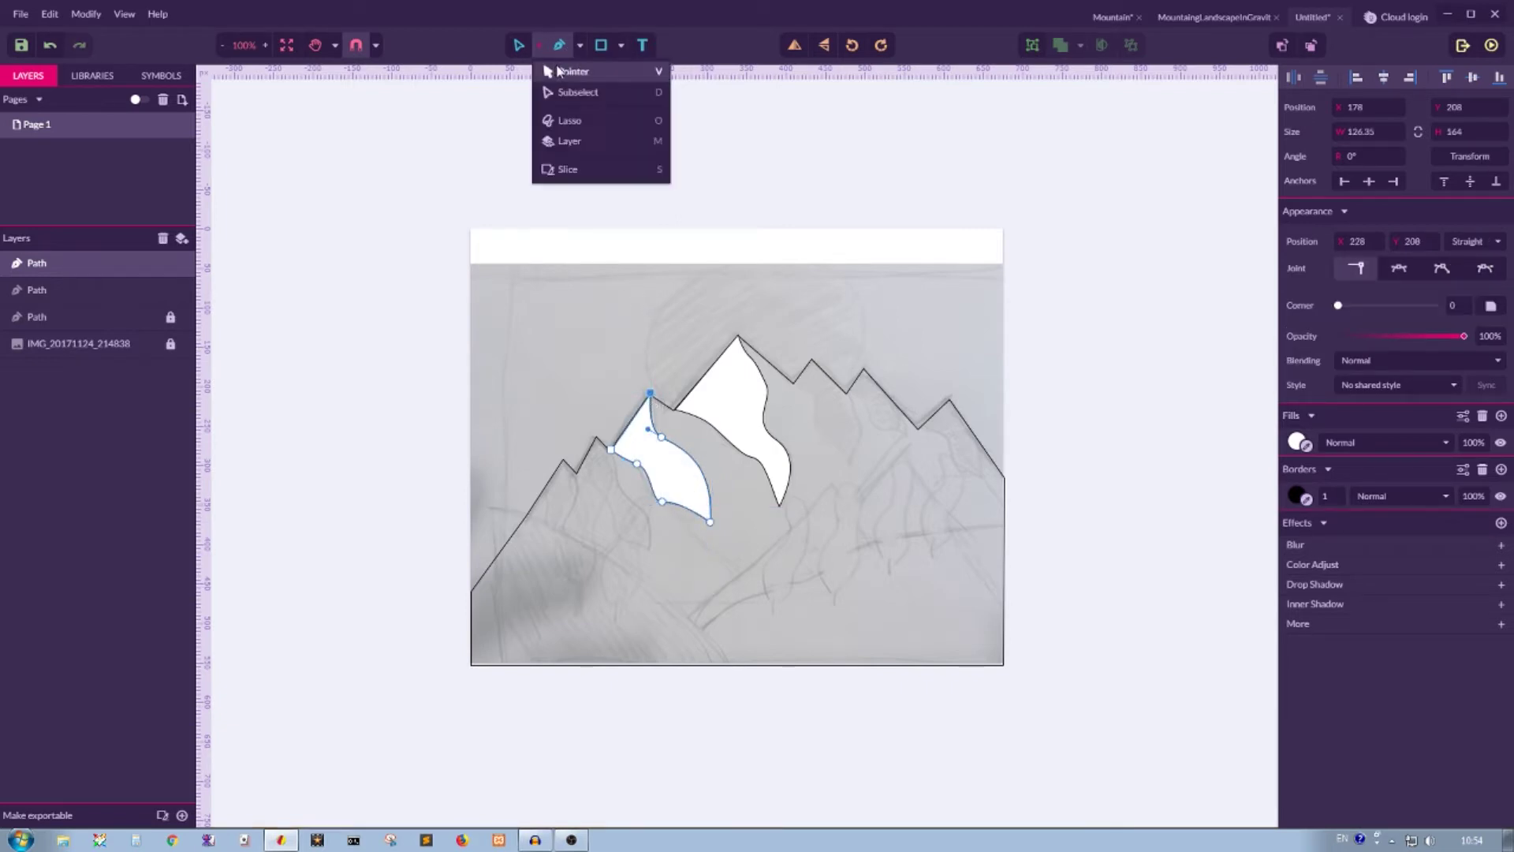
{"action": "left_click", "coordinate": [561, 49]}
Add a closed snowcap shape on the next peak to the left
{"action": "left_click", "coordinate": [577, 471]}
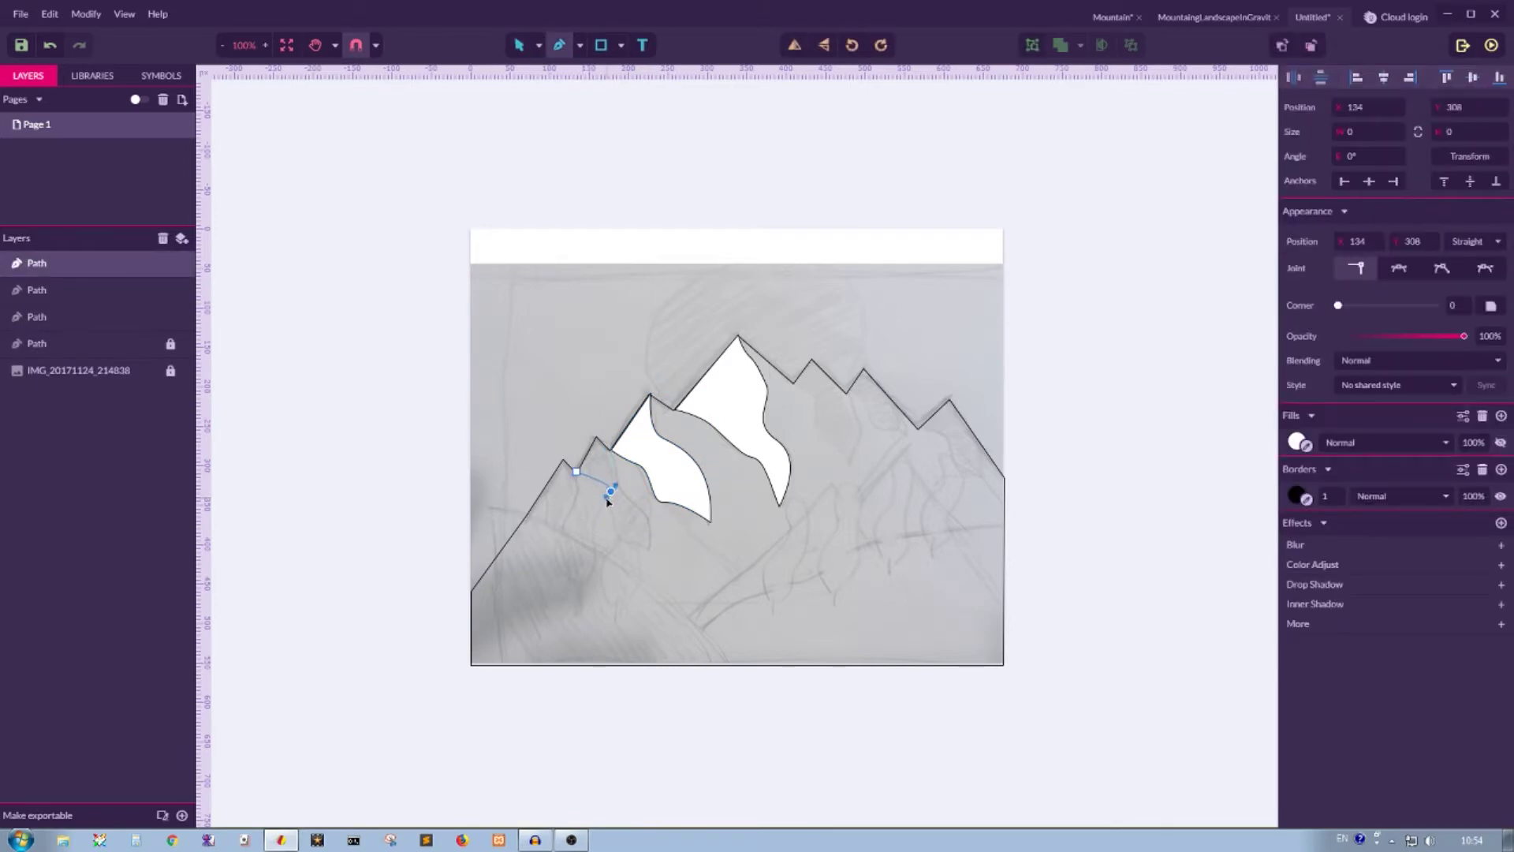
{"action": "left_click_drag", "start_coordinate": [604, 492], "coordinate": [607, 447]}
{"action": "left_click", "coordinate": [650, 551]}
{"action": "left_click", "coordinate": [577, 471]}
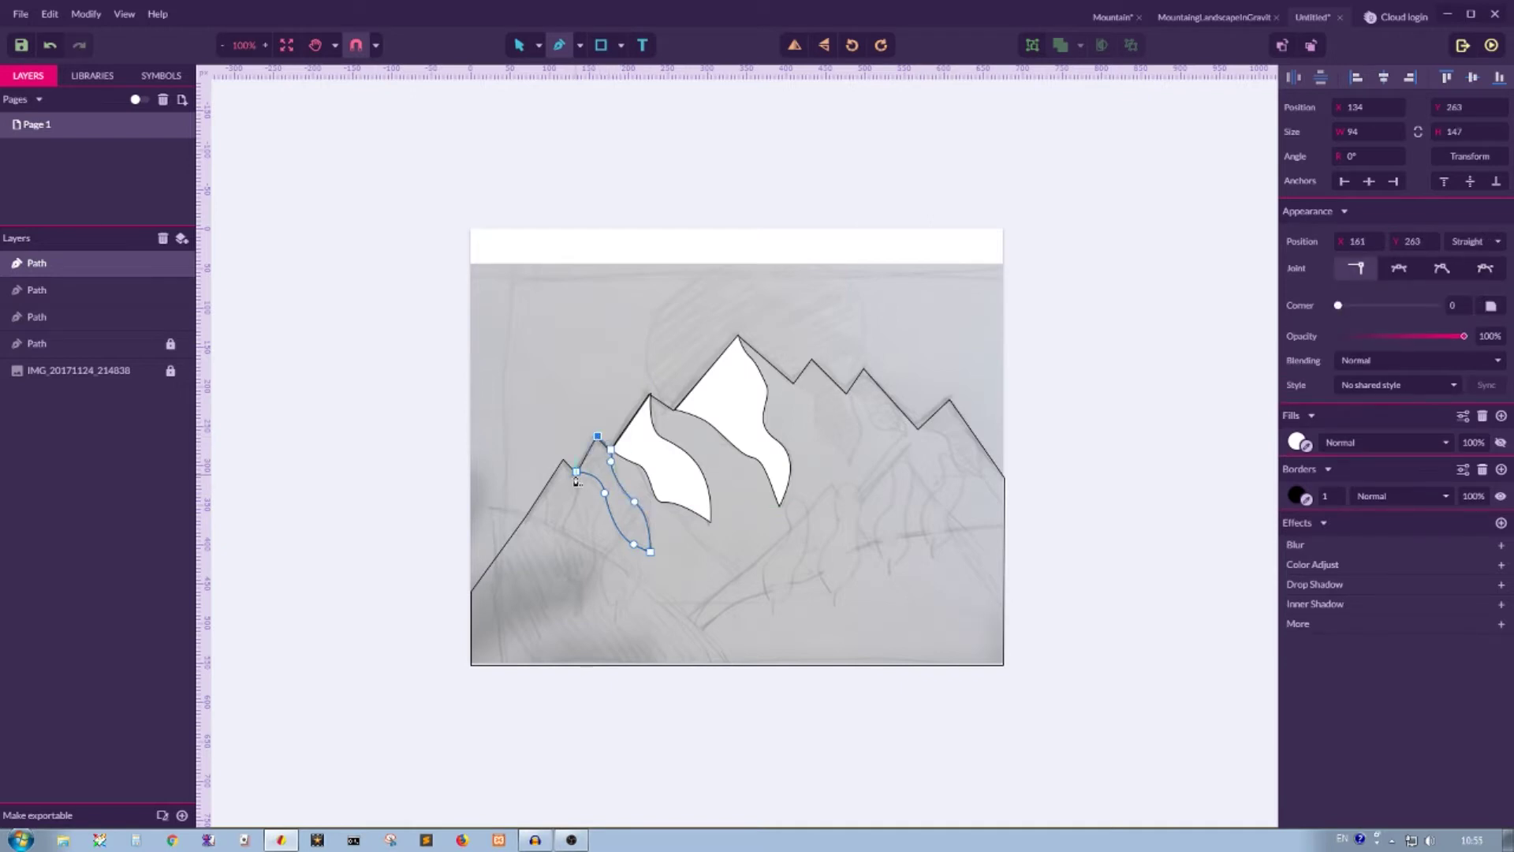
{"action": "key", "text": "space"}
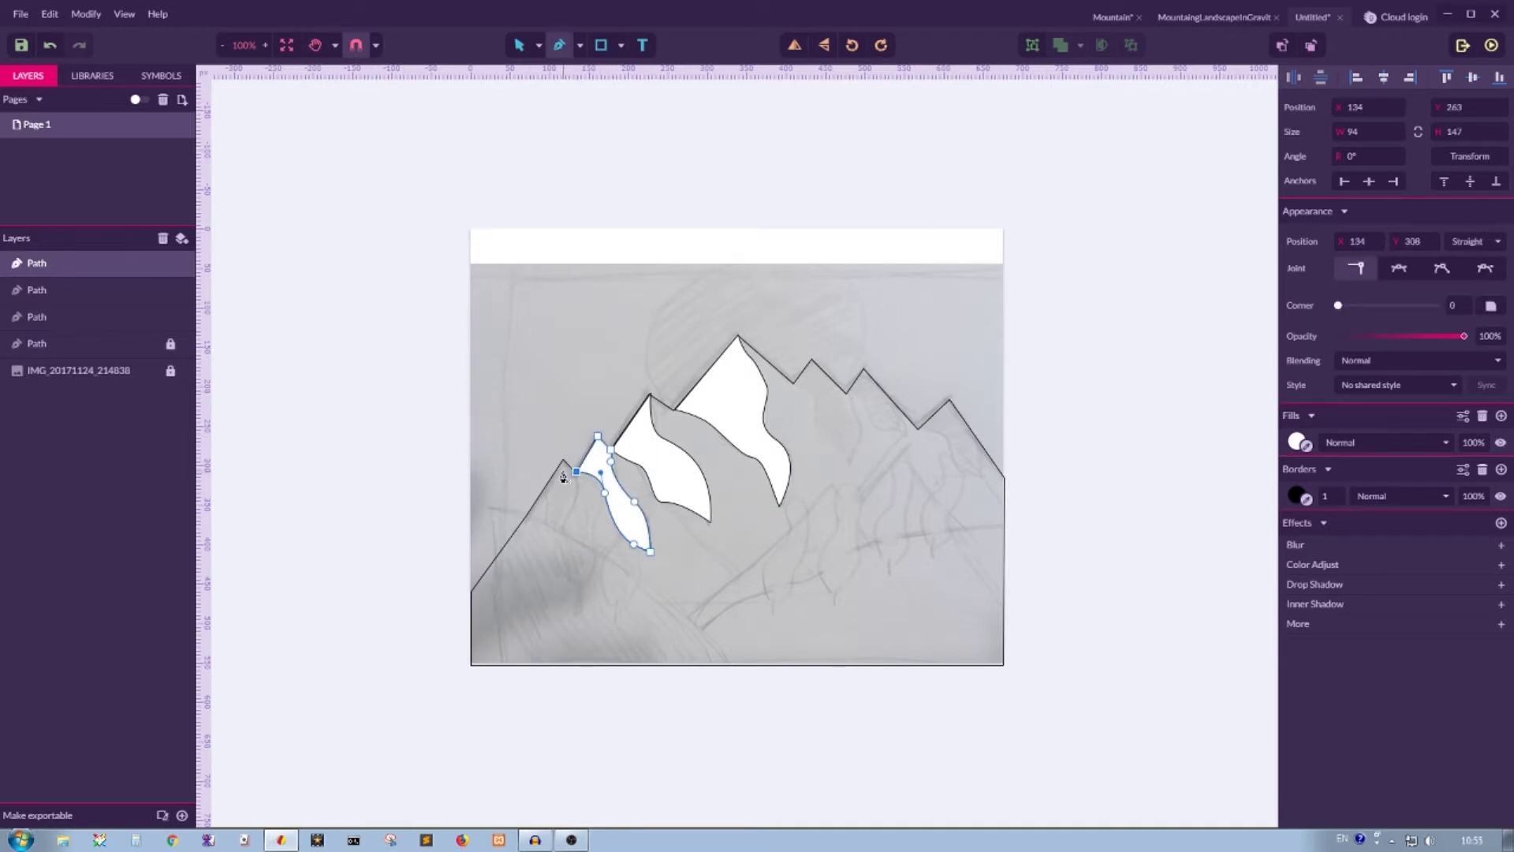
{"action": "key", "text": "v"}
{"action": "left_click", "coordinate": [432, 399]}
Draw a snowcap shape on the small leftmost peak
{"action": "key", "text": "p"}
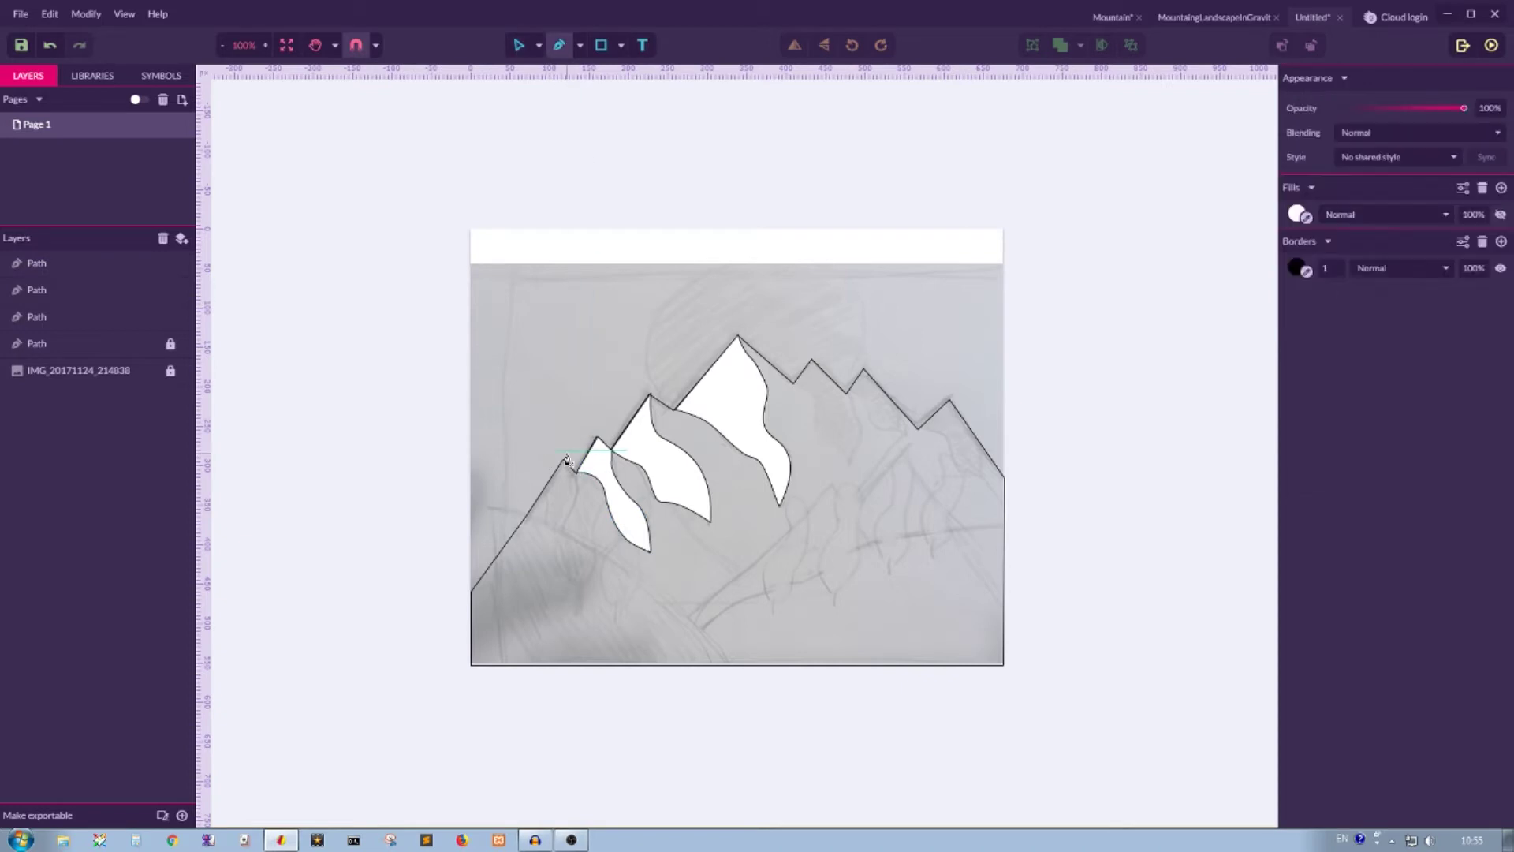
{"action": "left_click", "coordinate": [563, 459]}
{"action": "mouse_move", "coordinate": [577, 501]}
{"action": "left_mouse_down"}
{"action": "mouse_move", "coordinate": [565, 563]}
{"action": "mouse_move", "coordinate": [547, 505]}
{"action": "left_mouse_up"}
{"action": "left_click", "coordinate": [564, 557]}
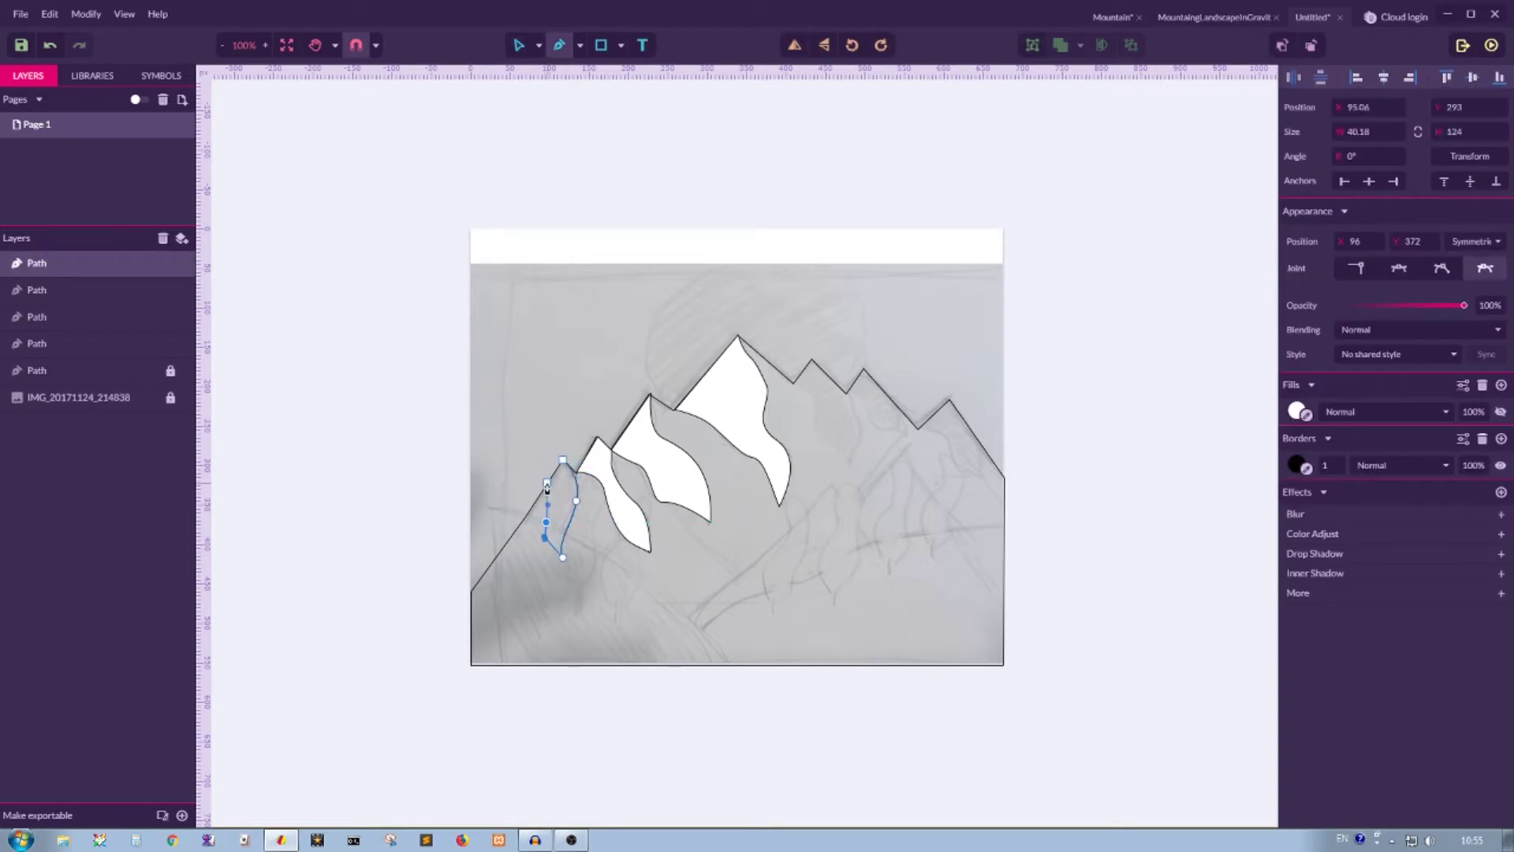
{"action": "left_click", "coordinate": [546, 483]}
{"action": "left_click", "coordinate": [563, 459]}
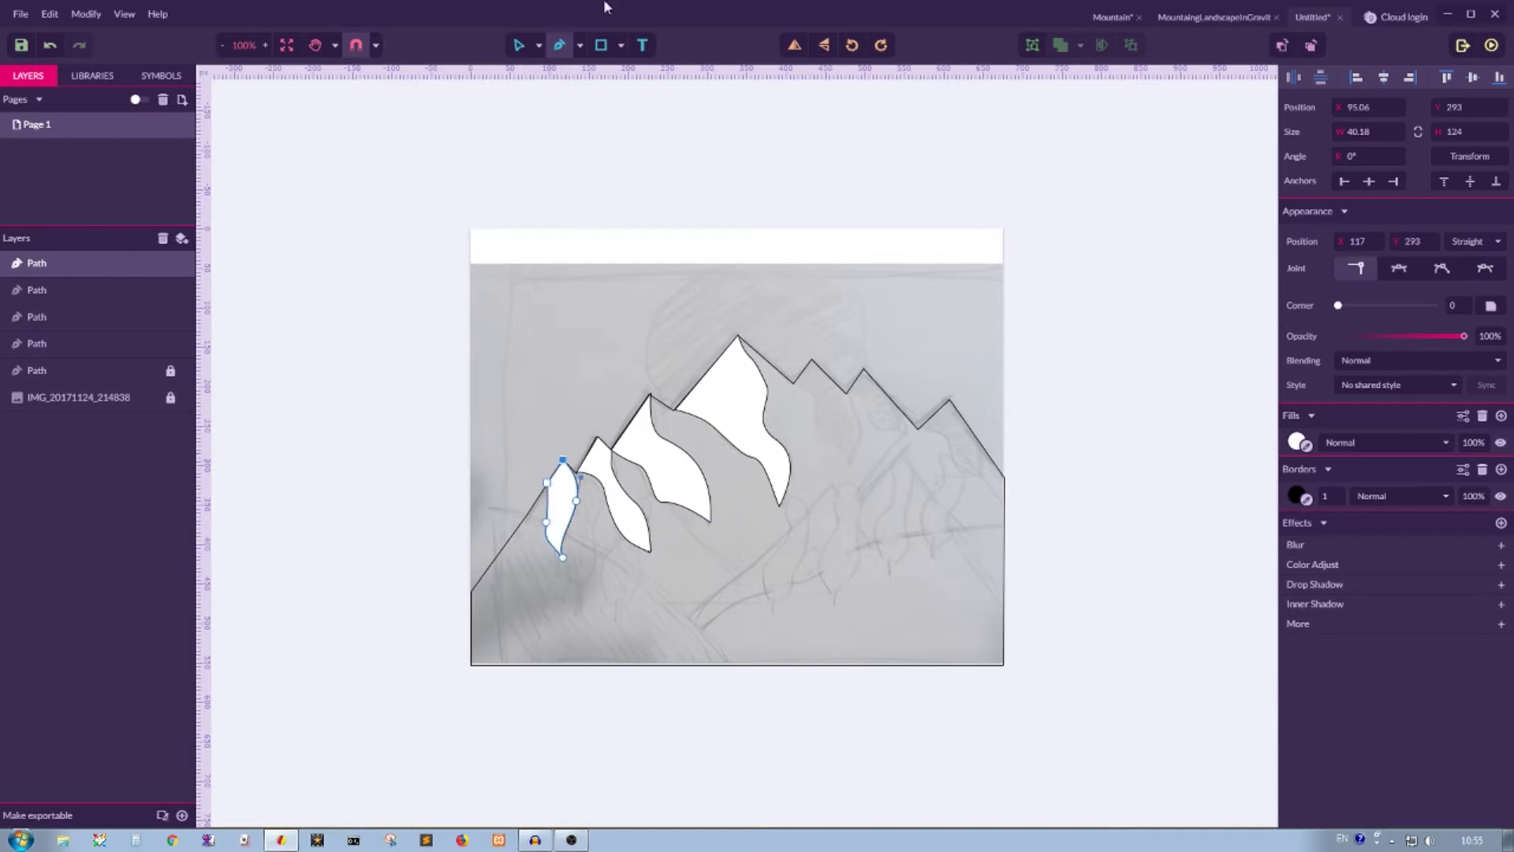
Draw a curved snowcap shape on the peak right of the summit
{"action": "left_click", "coordinate": [795, 382]}
{"action": "left_click_drag", "start_coordinate": [819, 409], "coordinate": [818, 429]}
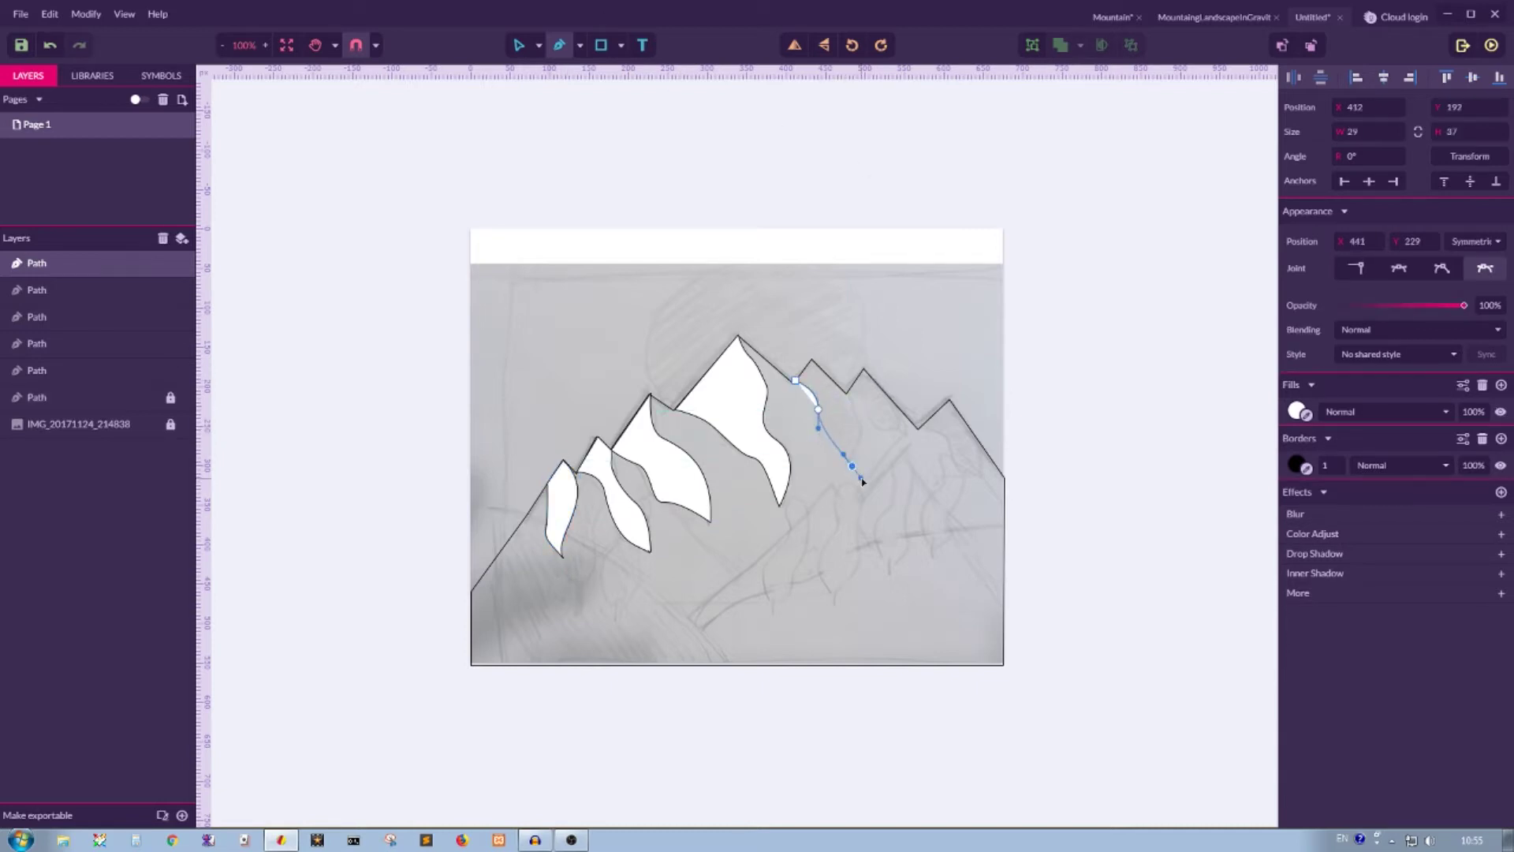
{"action": "left_click_drag", "start_coordinate": [863, 481], "coordinate": [862, 478]}
{"action": "left_click_drag", "start_coordinate": [852, 410], "coordinate": [843, 394]}
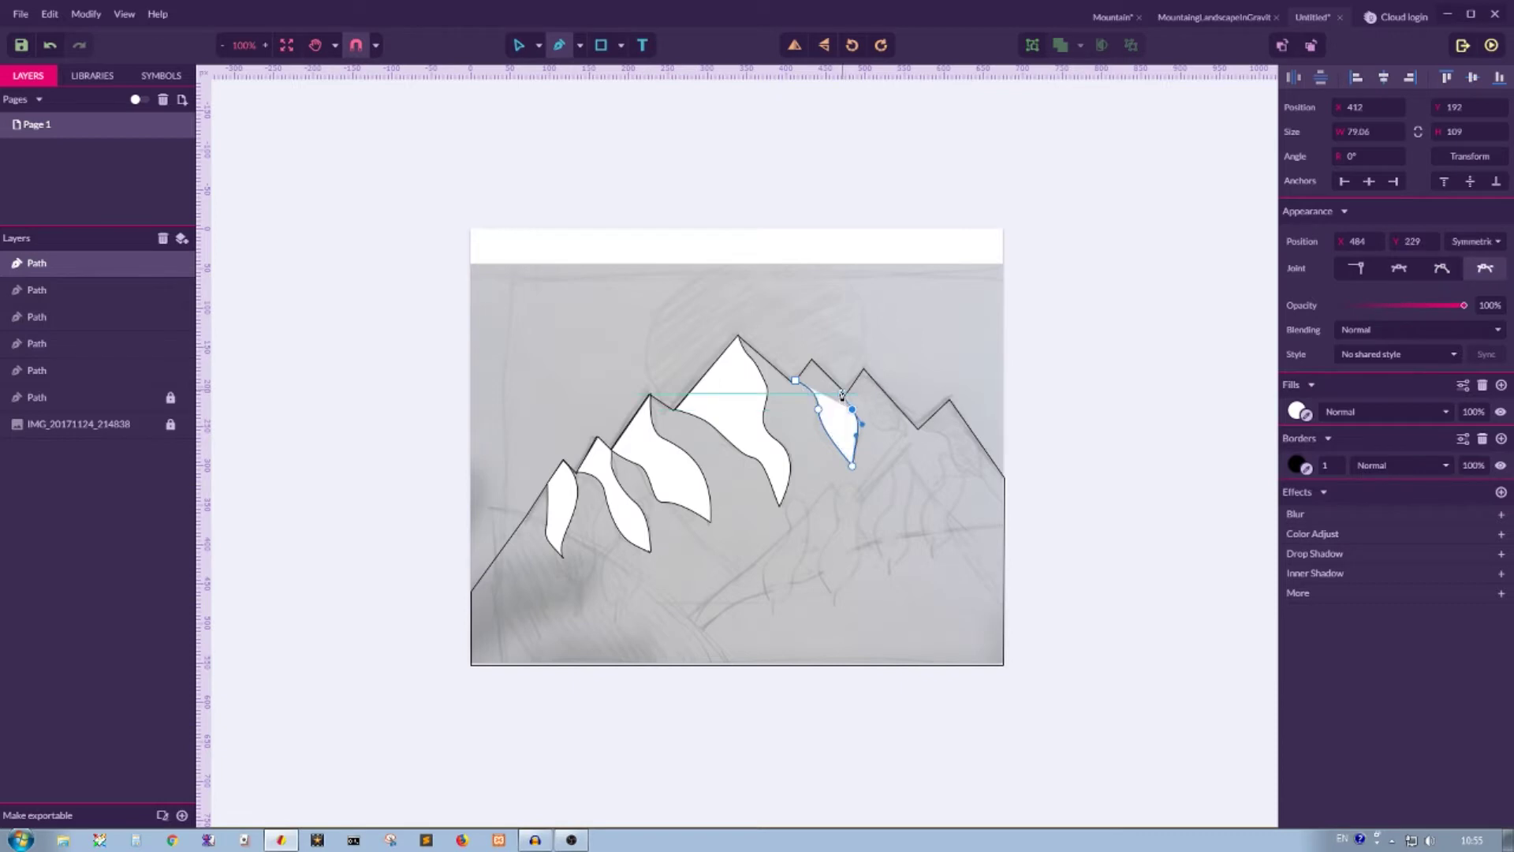
{"action": "left_click", "coordinate": [842, 393]}
{"action": "left_click", "coordinate": [810, 360]}
{"action": "left_click", "coordinate": [796, 381]}
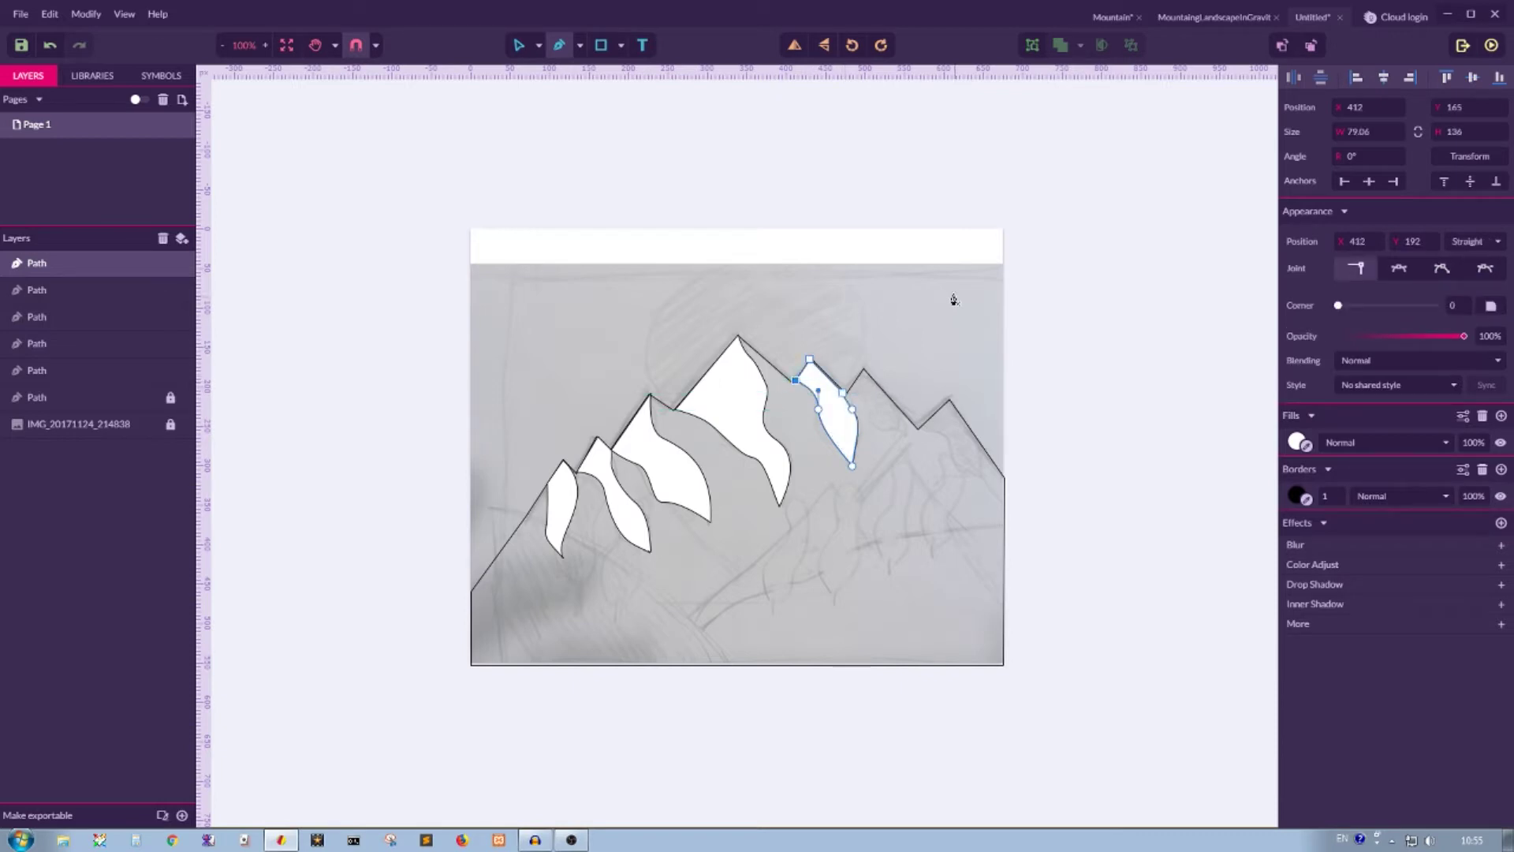
{"action": "key", "text": "v"}
{"action": "left_click", "coordinate": [1042, 326]}
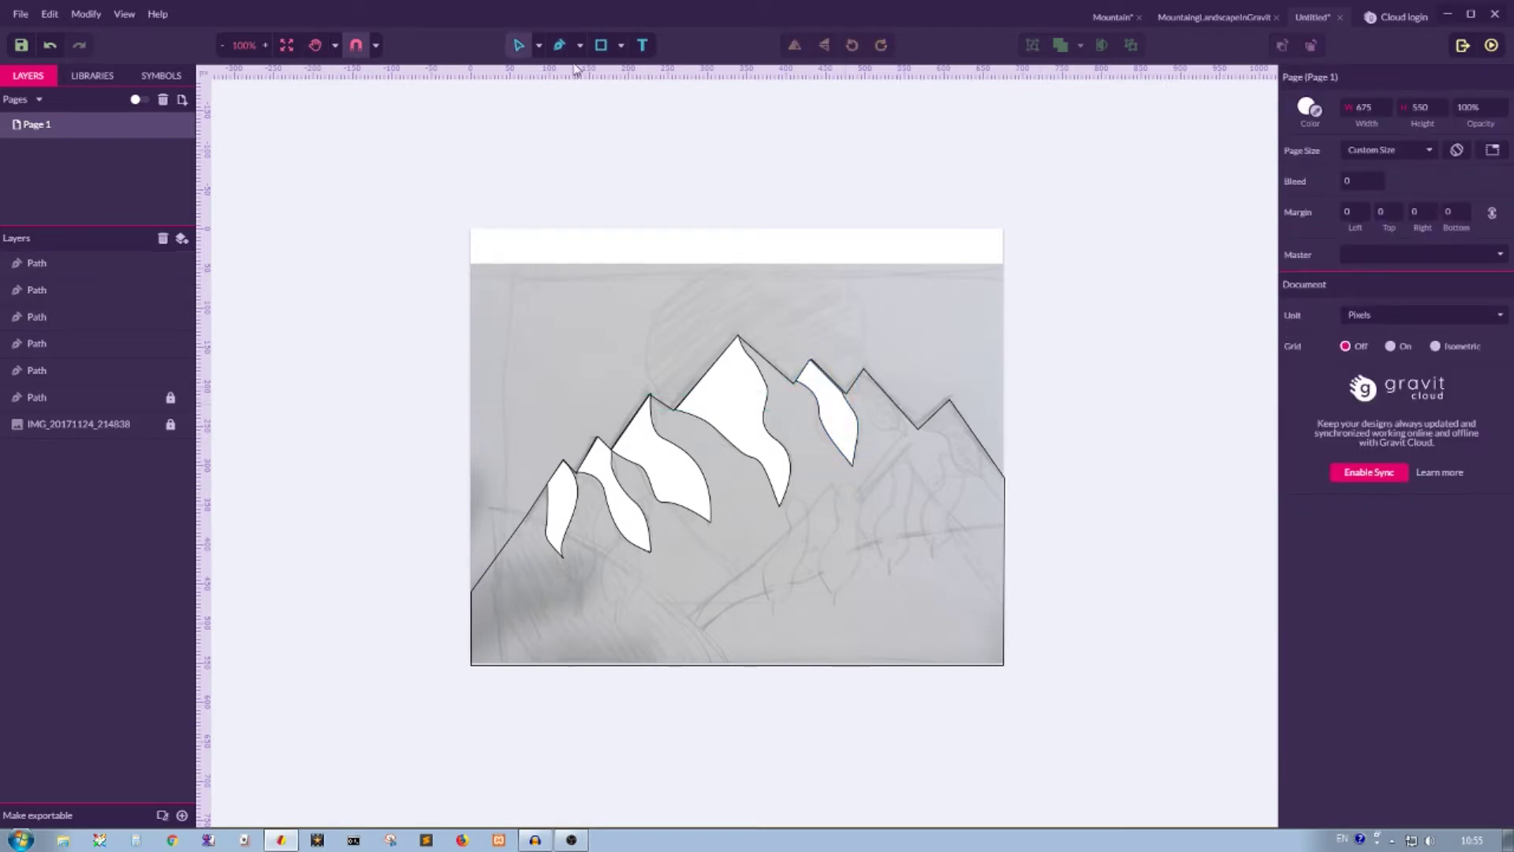
Zoom in and trace the snow edge down the next right peak's ridge
{"action": "key", "text": "p"}
{"action": "key", "text": "ctrl+plus"}
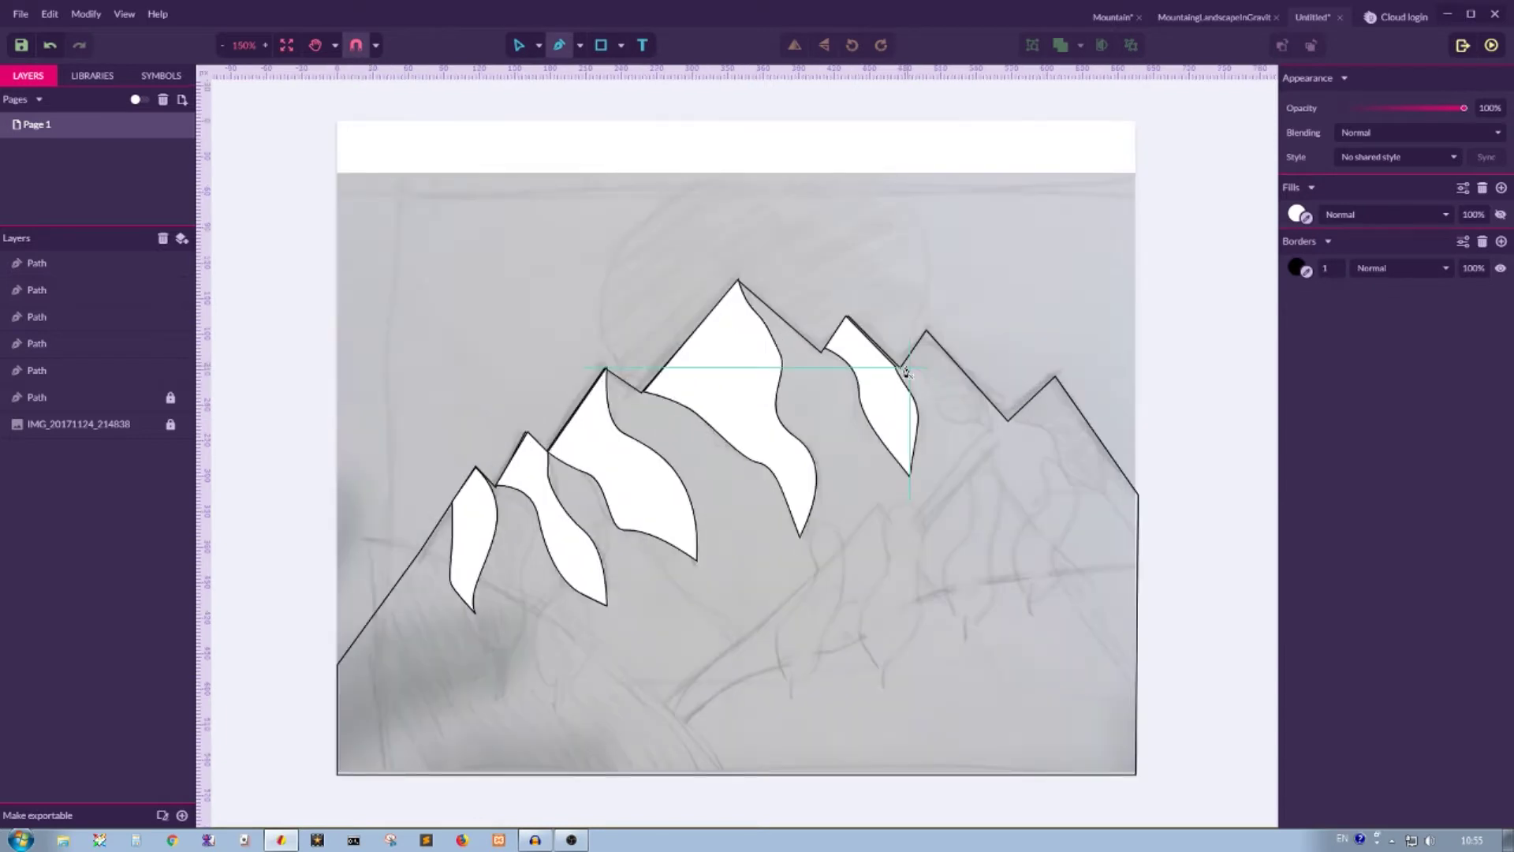
{"action": "left_click", "coordinate": [903, 368]}
{"action": "left_click", "coordinate": [930, 382]}
{"action": "left_click_drag", "start_coordinate": [967, 422], "coordinate": [996, 431]}
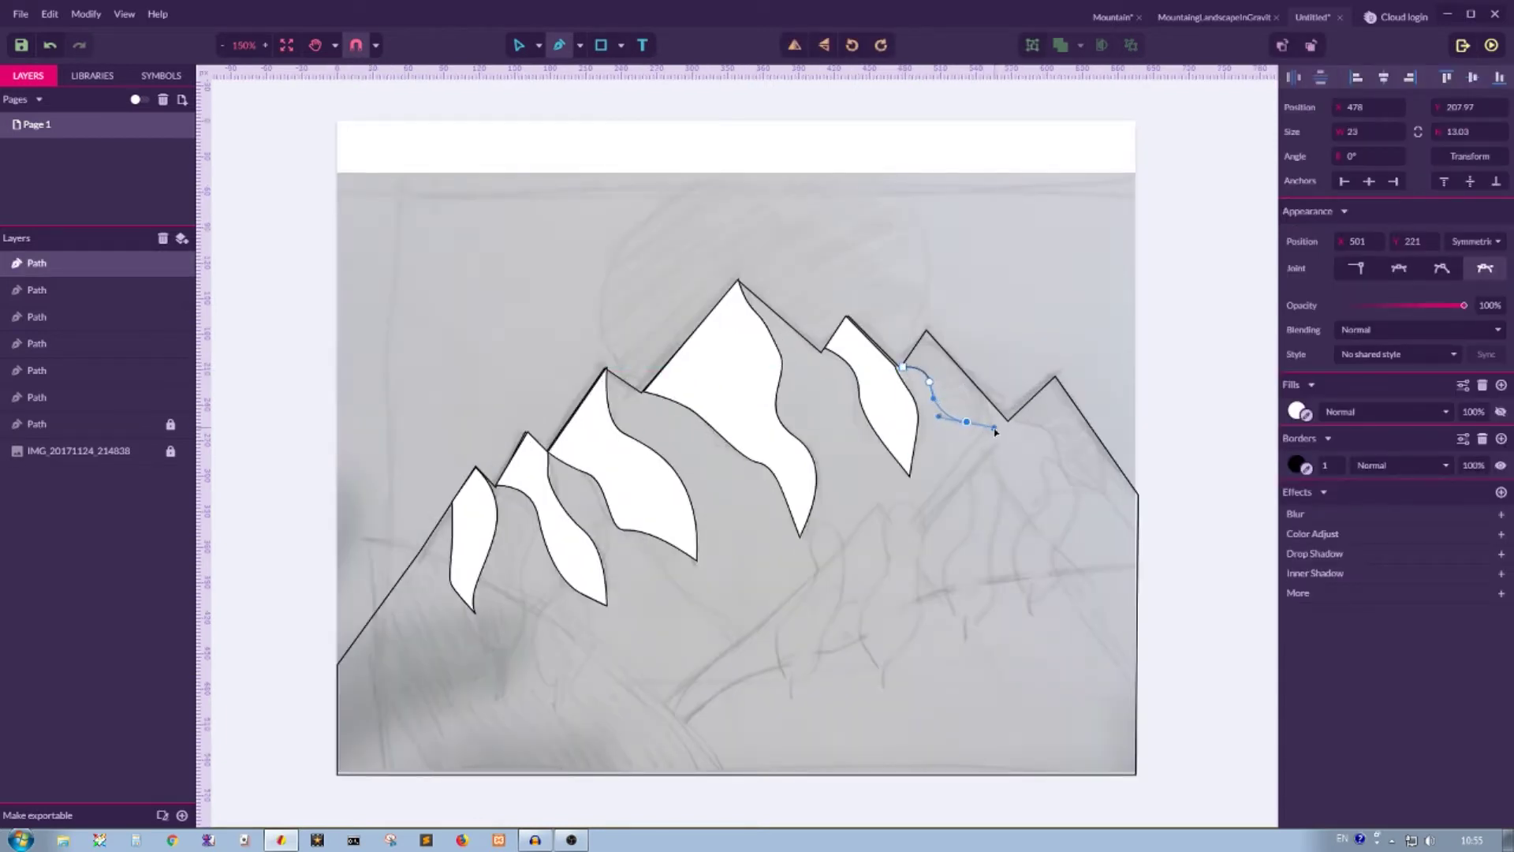
{"action": "left_click", "coordinate": [1000, 438]}
{"action": "key", "text": "Escape"}
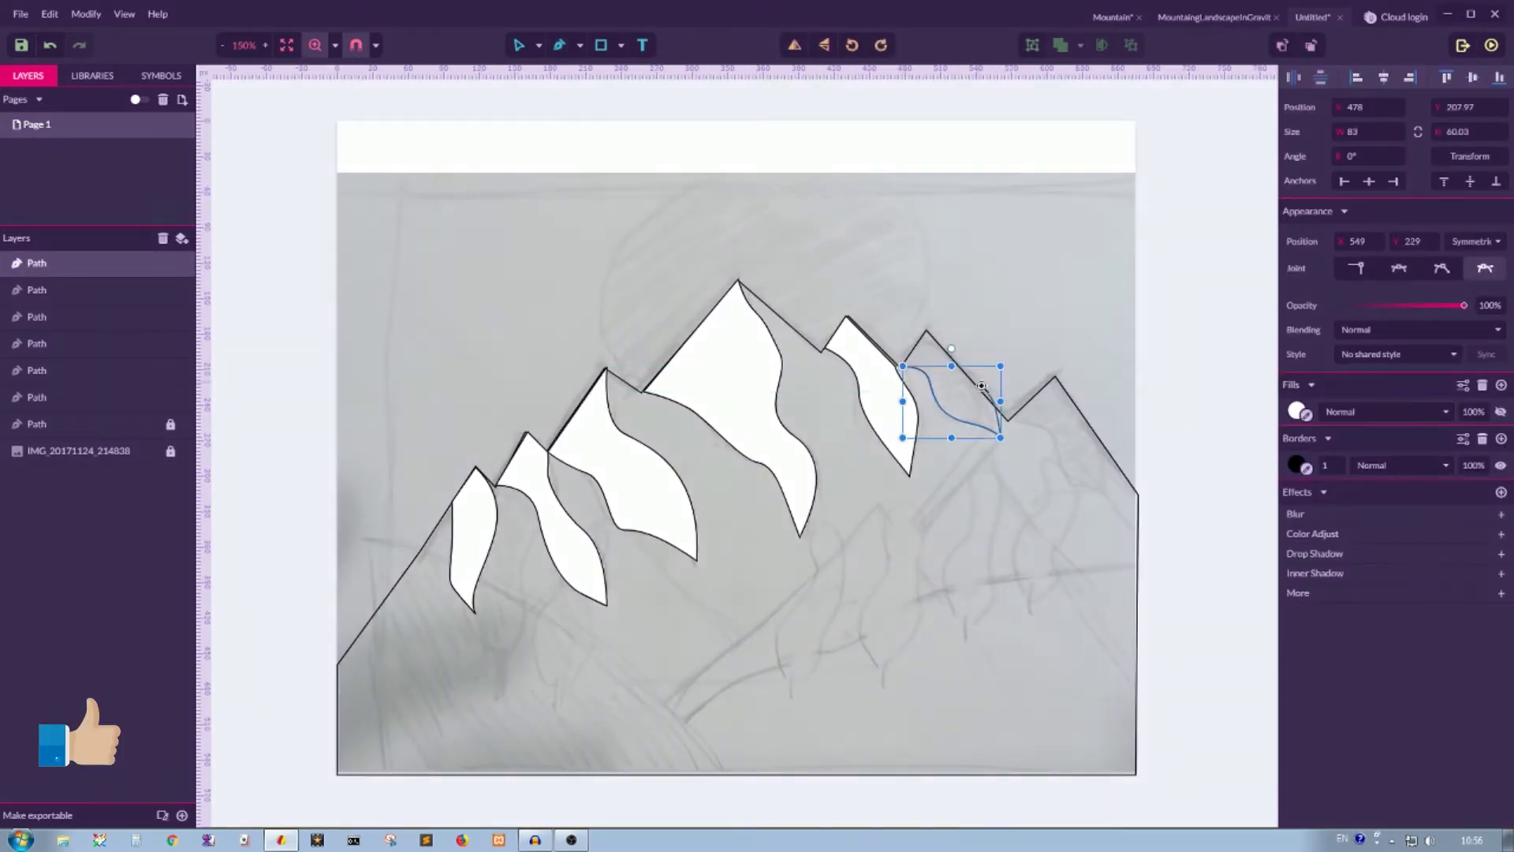
Close that snowcap at the peak's tip and nudge the tip point onto the ridge
{"action": "left_click", "coordinate": [560, 45]}
{"action": "left_click", "coordinate": [1000, 438]}
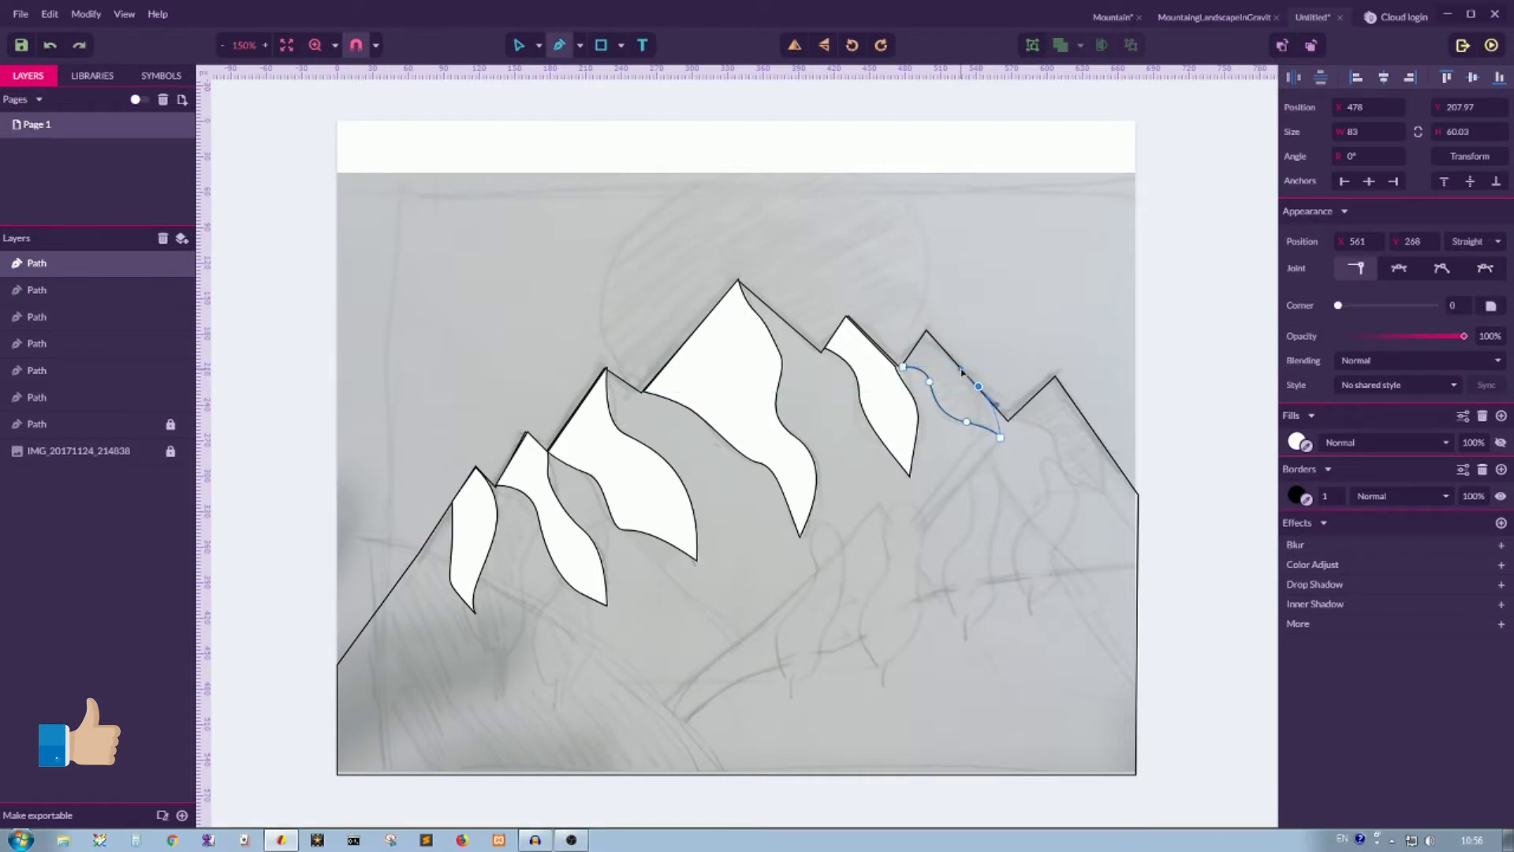
{"action": "left_click", "coordinate": [927, 331]}
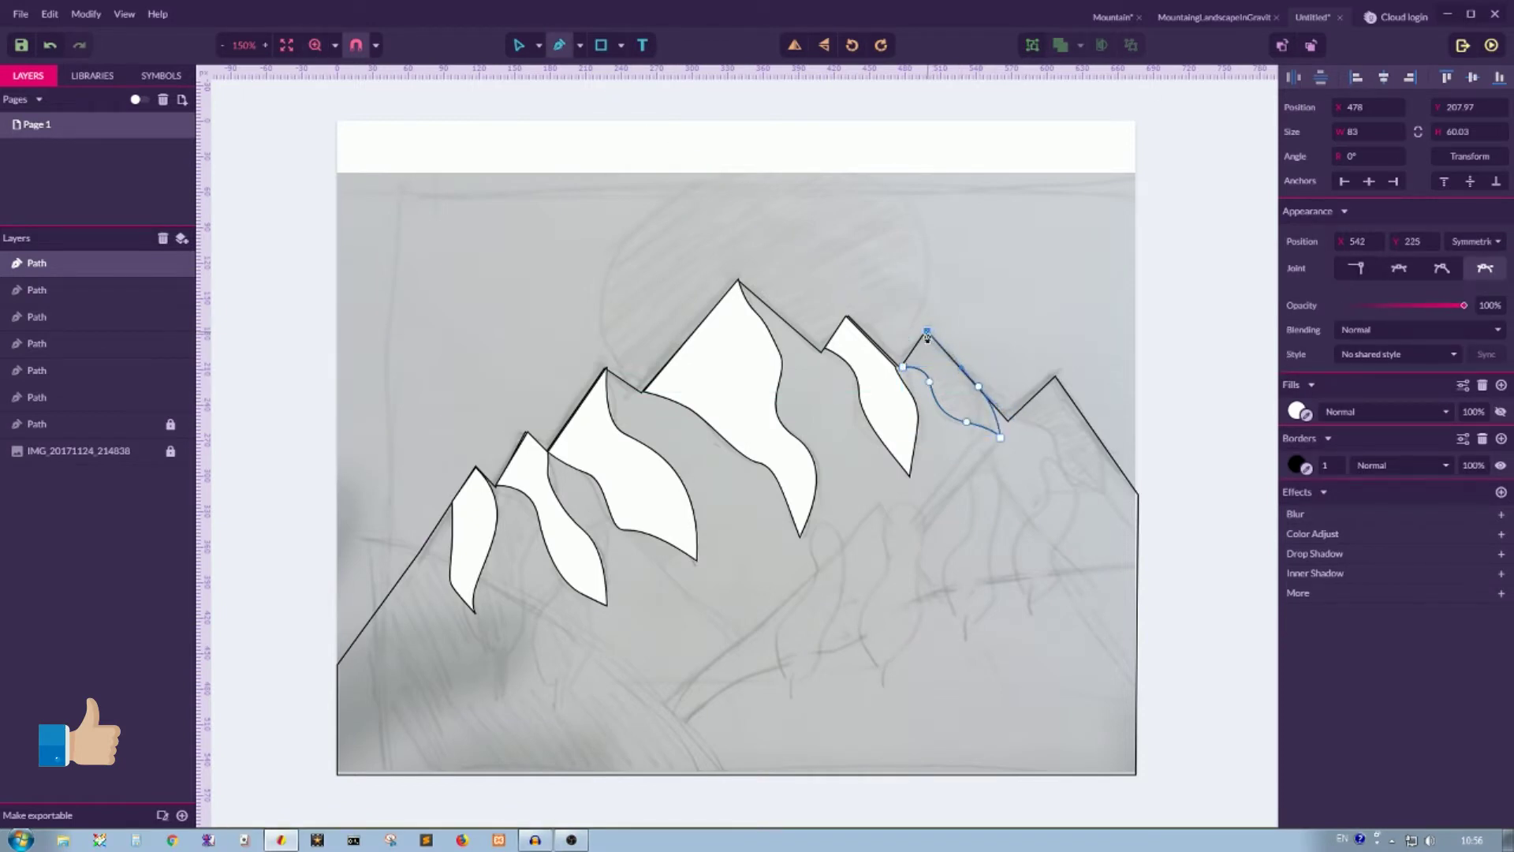
{"action": "left_click", "coordinate": [904, 367]}
{"action": "key", "text": "v"}
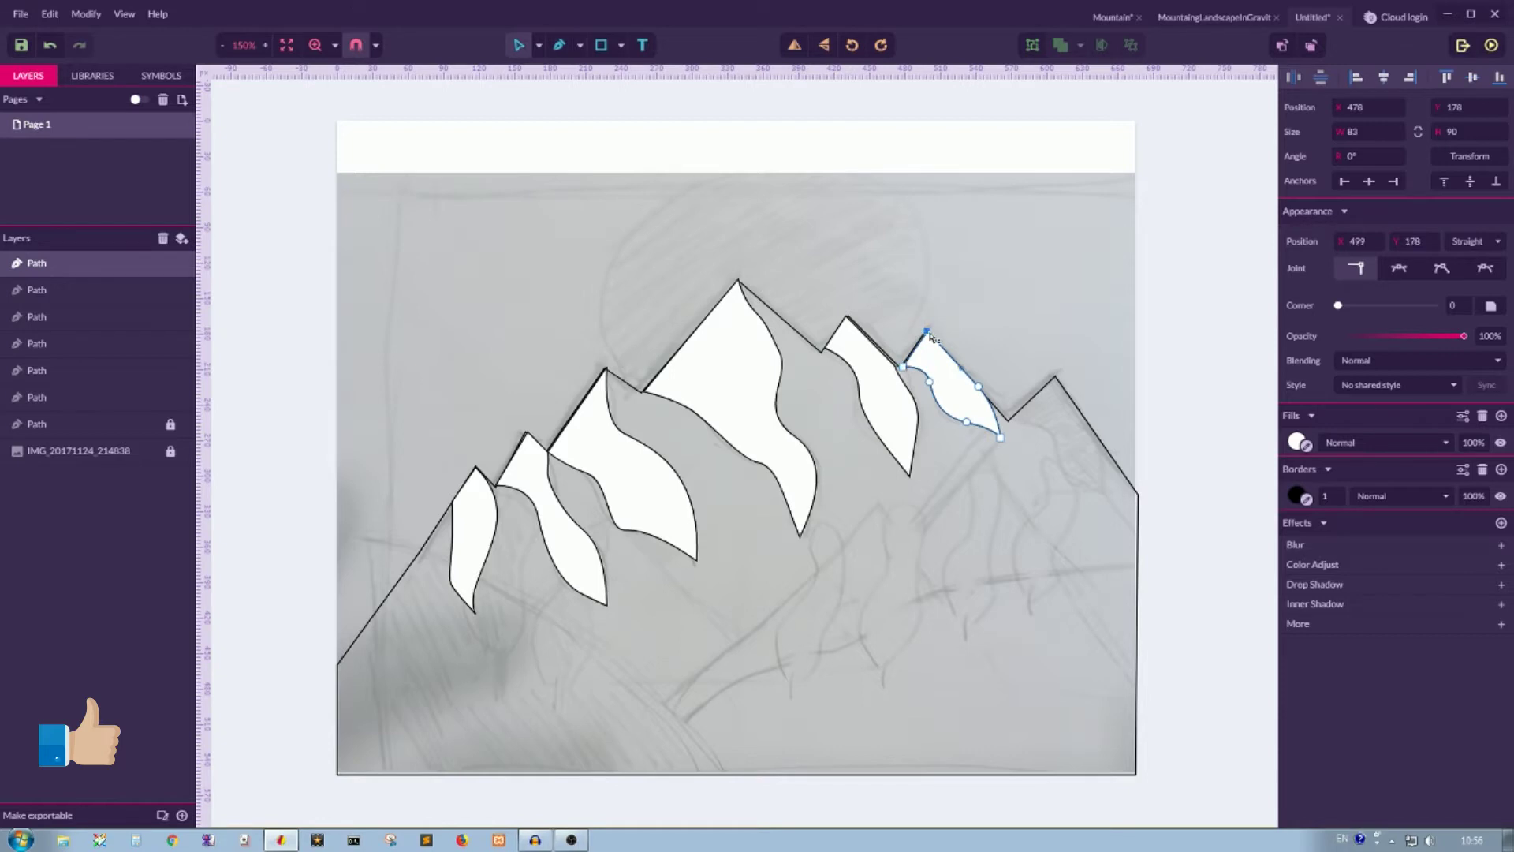
{"action": "mouse_move", "coordinate": [927, 331]}
{"action": "left_mouse_down"}
{"action": "mouse_move", "coordinate": [936, 359]}
{"action": "mouse_move", "coordinate": [928, 333]}
{"action": "left_mouse_up"}
{"action": "left_click", "coordinate": [1201, 274]}
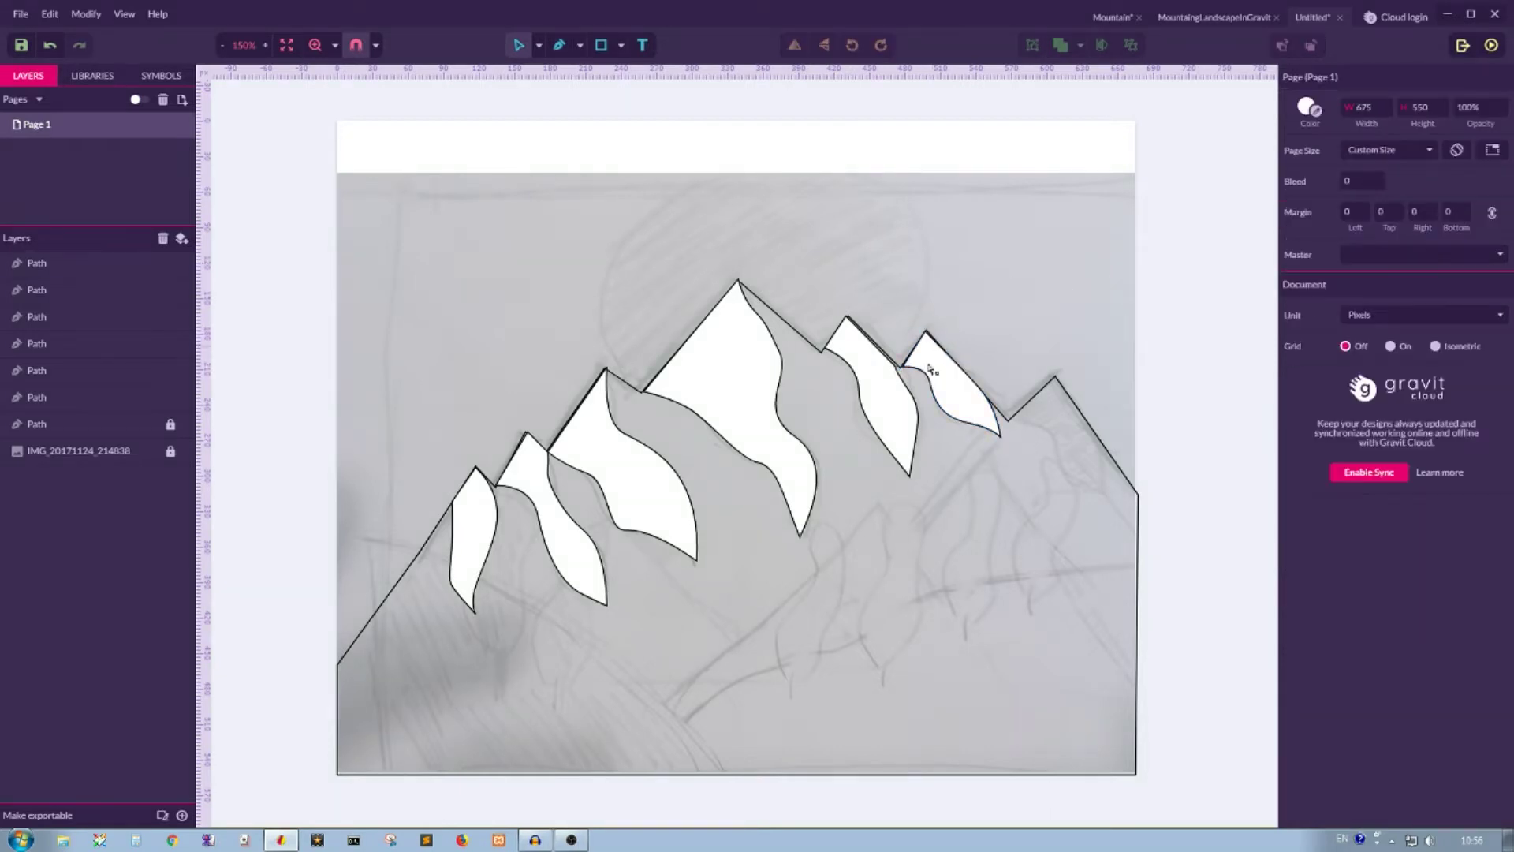
{"action": "left_click", "coordinate": [895, 373]}
{"action": "left_click", "coordinate": [1191, 271]}
Draw a snowcap shape on the rightmost peak and select it
{"action": "key", "text": "p"}
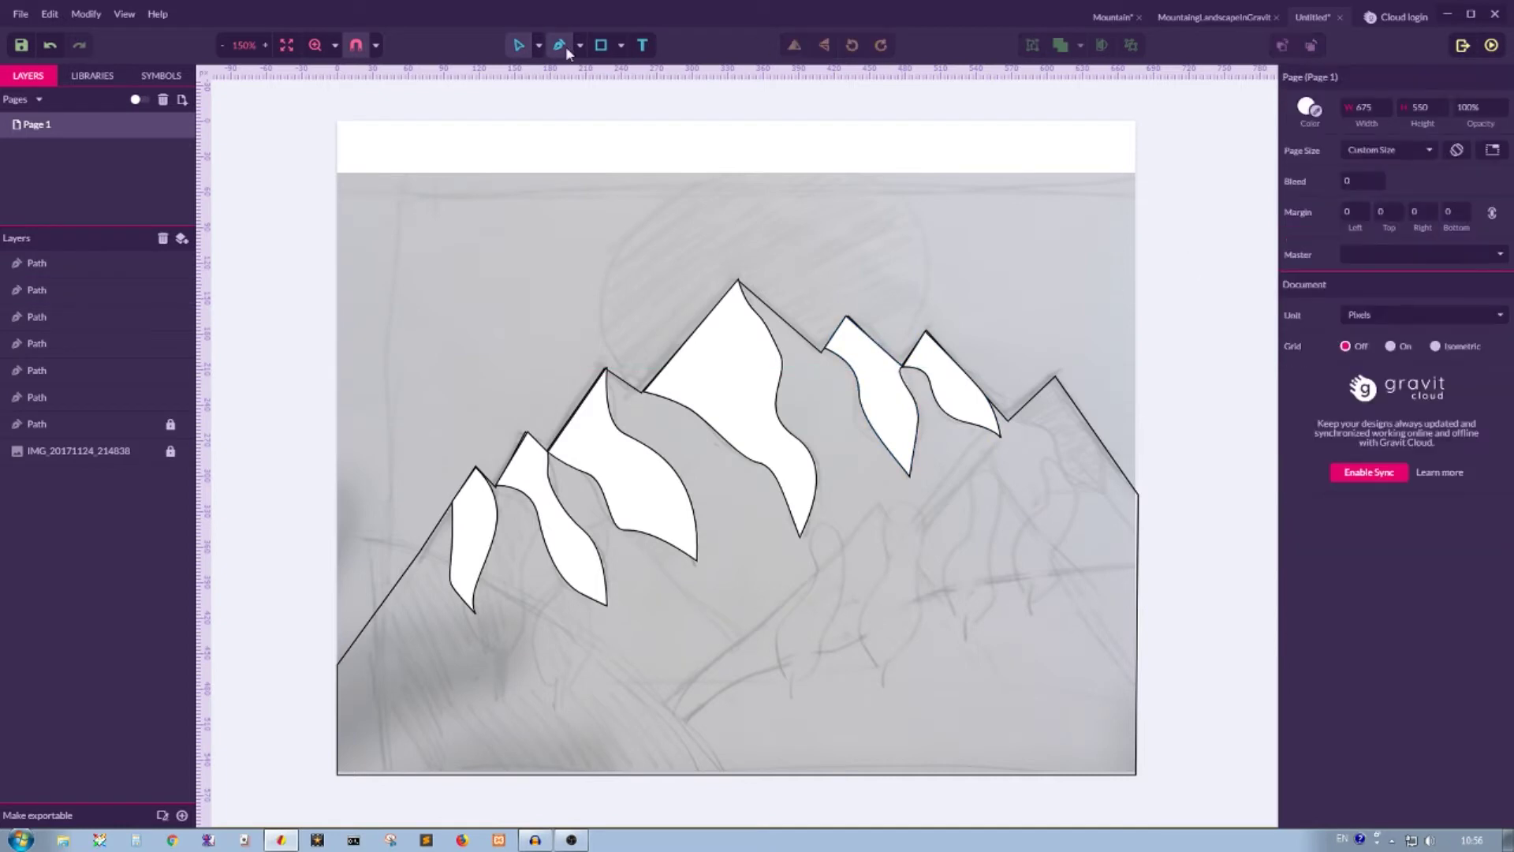
{"action": "left_click", "coordinate": [1010, 419]}
{"action": "mouse_move", "coordinate": [1057, 445]}
{"action": "left_mouse_down"}
{"action": "mouse_move", "coordinate": [1063, 469]}
{"action": "mouse_move", "coordinate": [1132, 504]}
{"action": "left_mouse_up"}
{"action": "left_click", "coordinate": [1103, 490]}
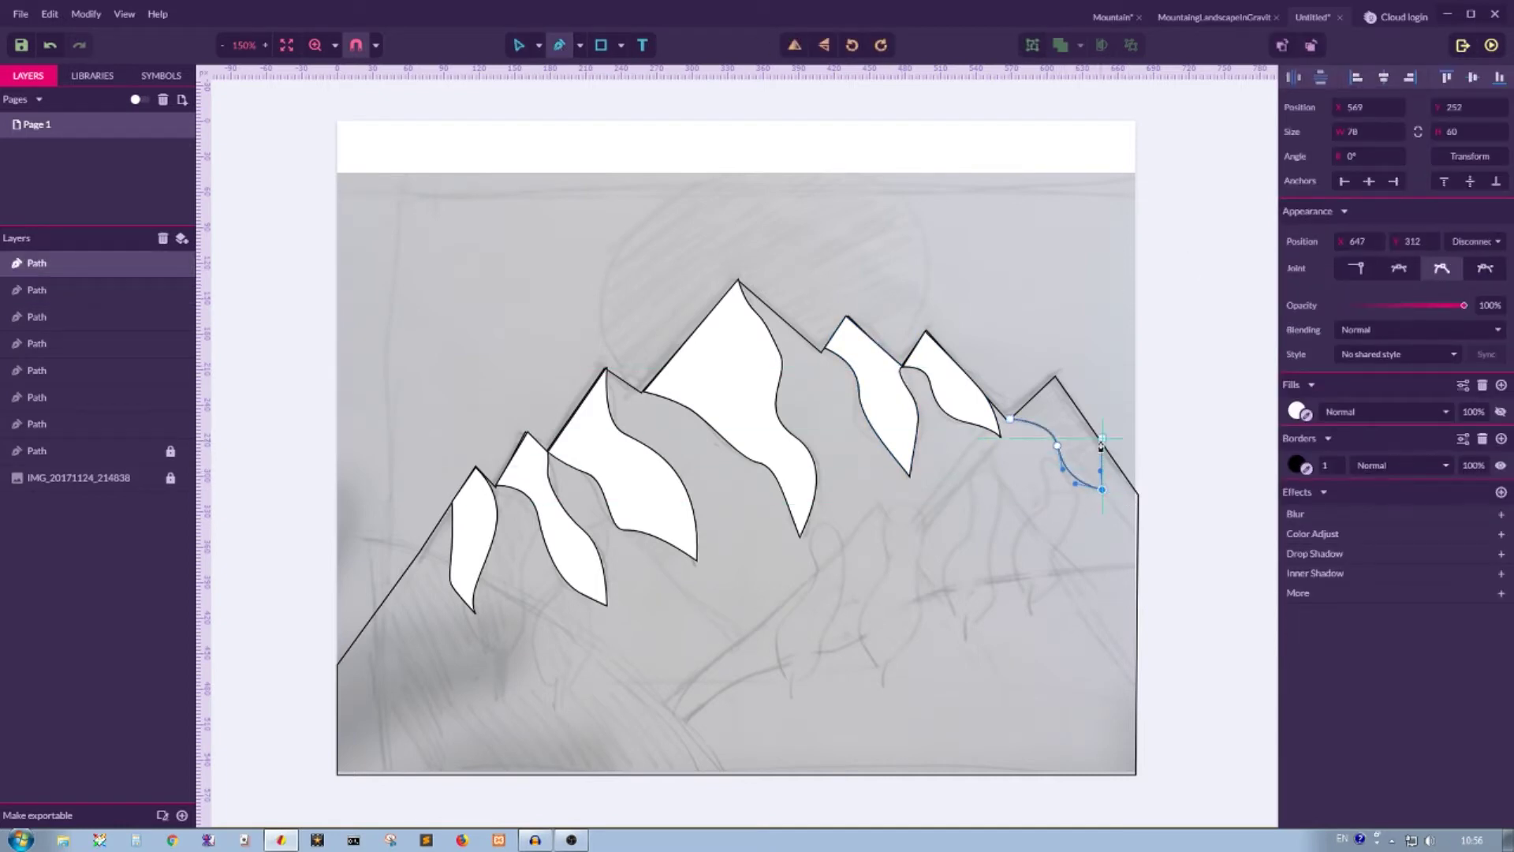
{"action": "left_click_drag", "start_coordinate": [1097, 432], "coordinate": [1086, 416]}
{"action": "left_click", "coordinate": [1057, 377]}
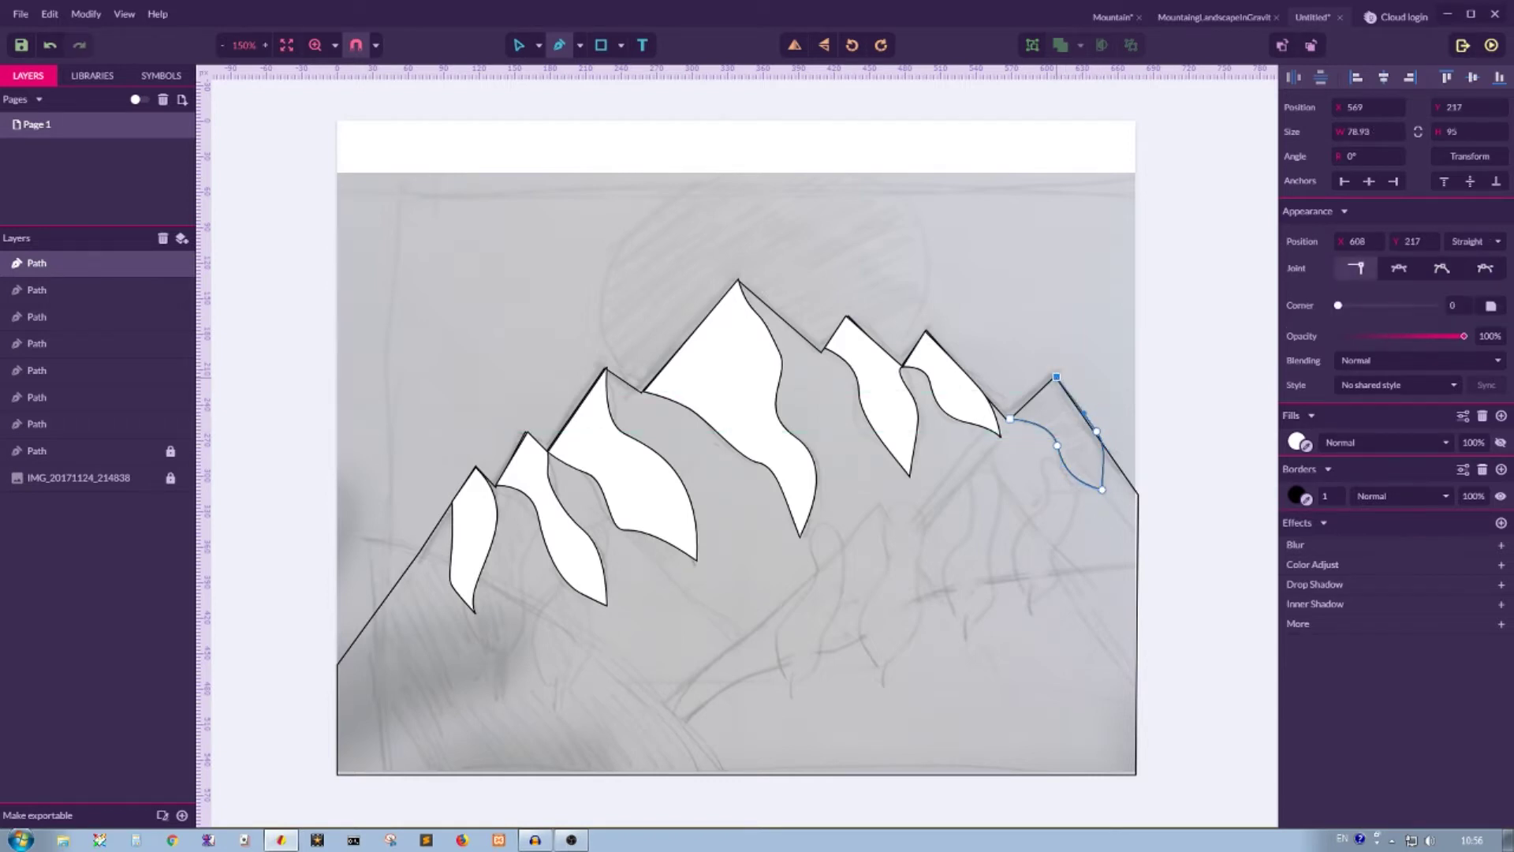
{"action": "left_click", "coordinate": [1011, 419]}
{"action": "left_click", "coordinate": [558, 41]}
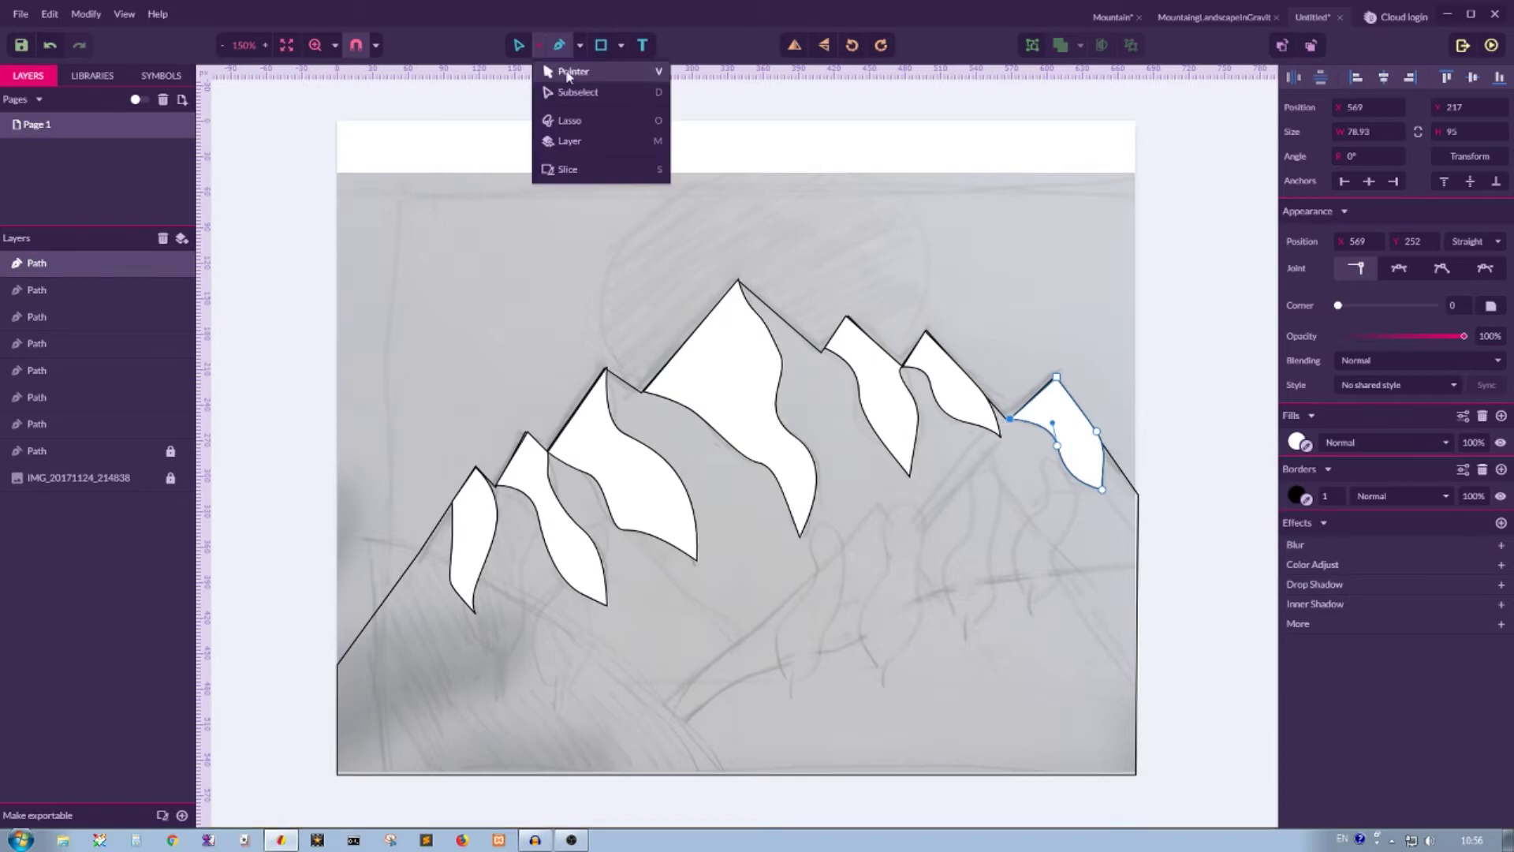
{"action": "key", "text": "v"}
{"action": "left_click", "coordinate": [1177, 310]}
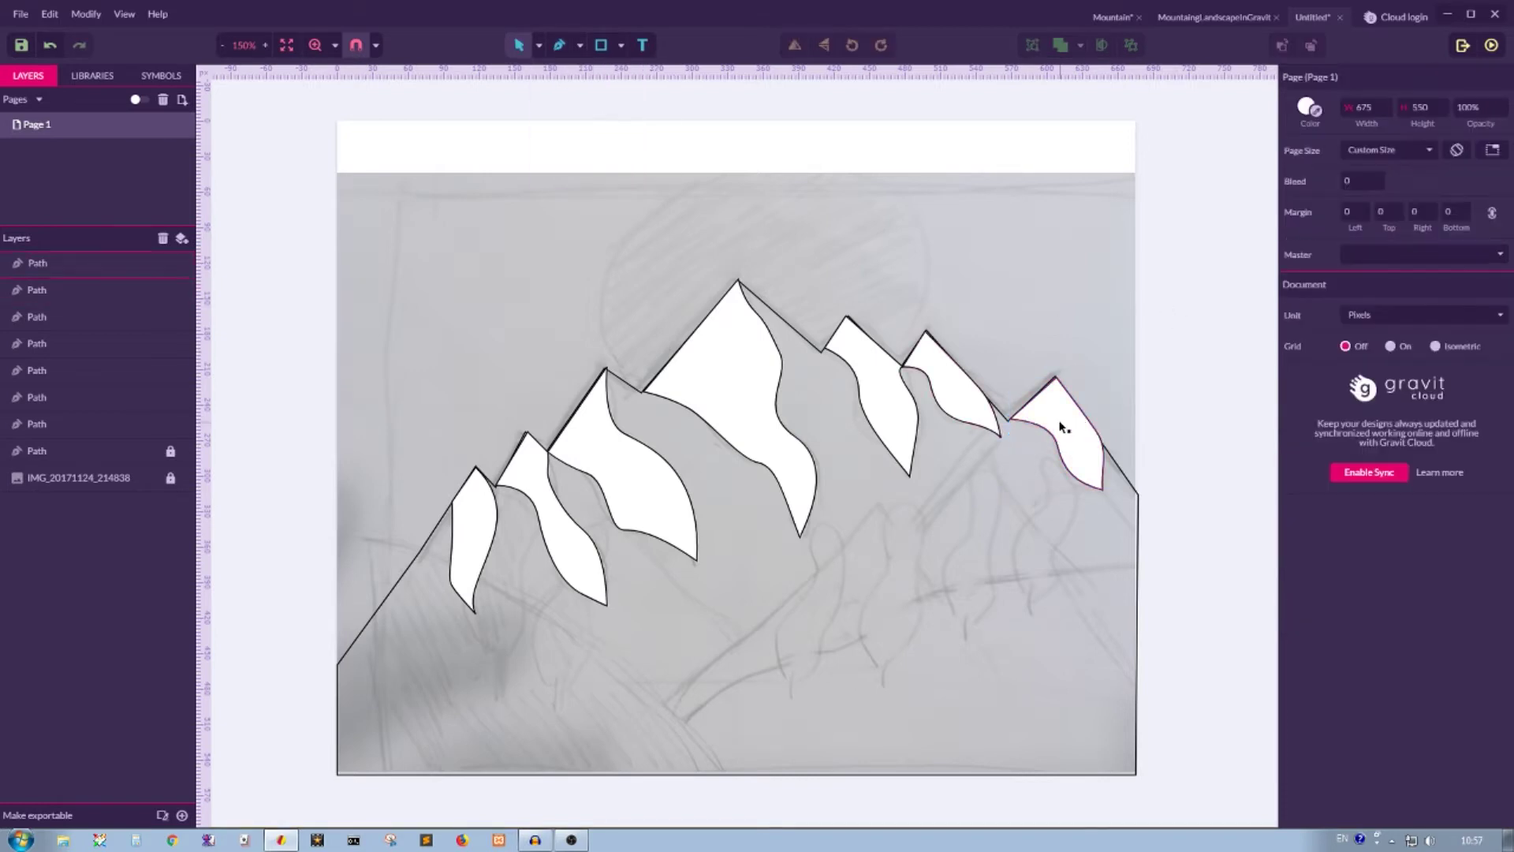
{"action": "left_click", "coordinate": [1059, 427]}
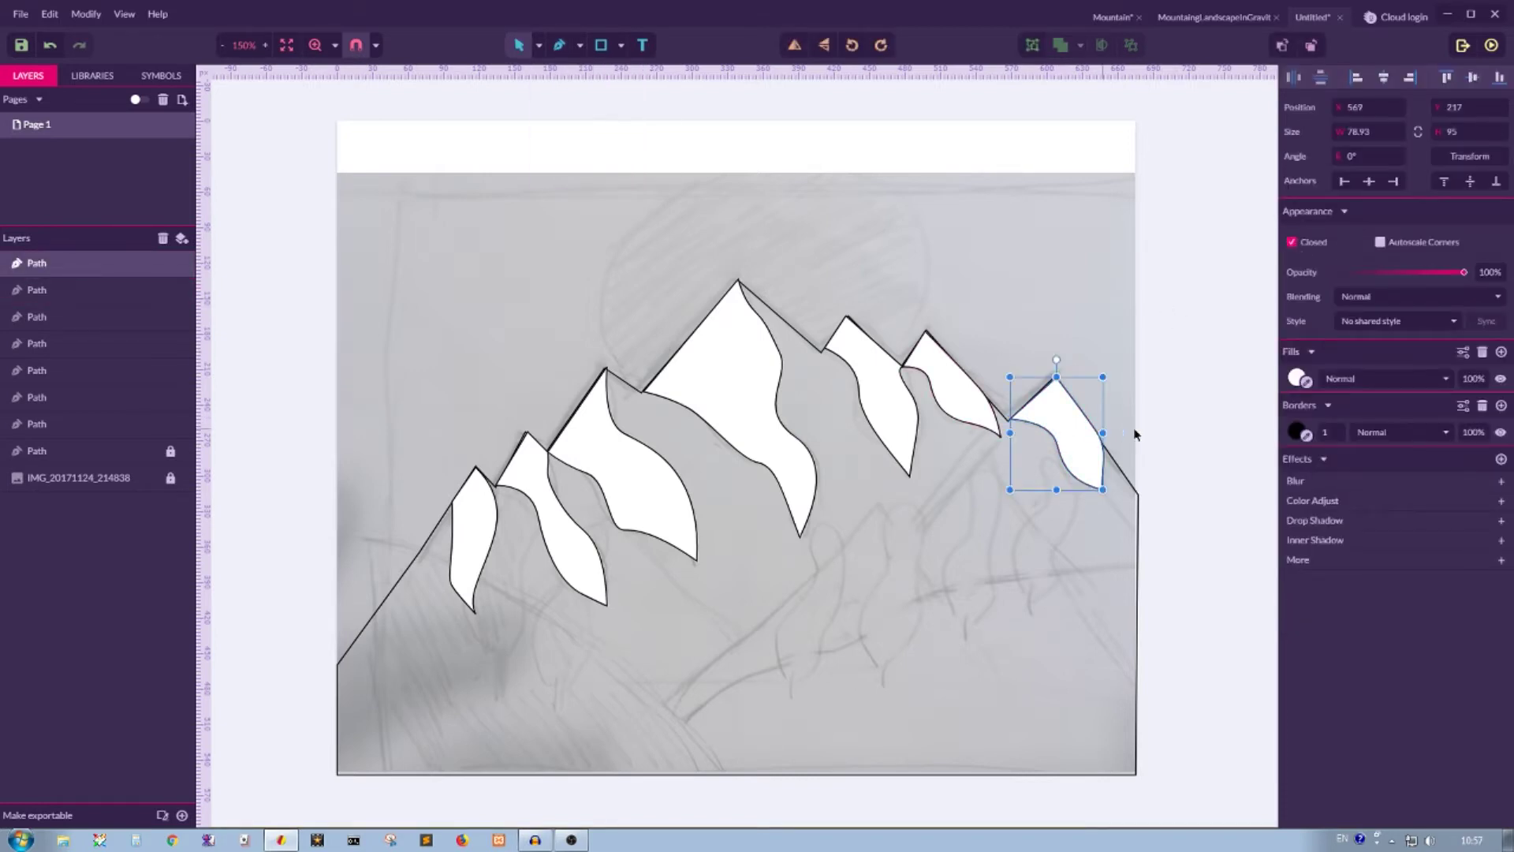
Select all seven snow shapes and remove their black outline
{"action": "left_click", "coordinate": [978, 406], "text": "shift"}
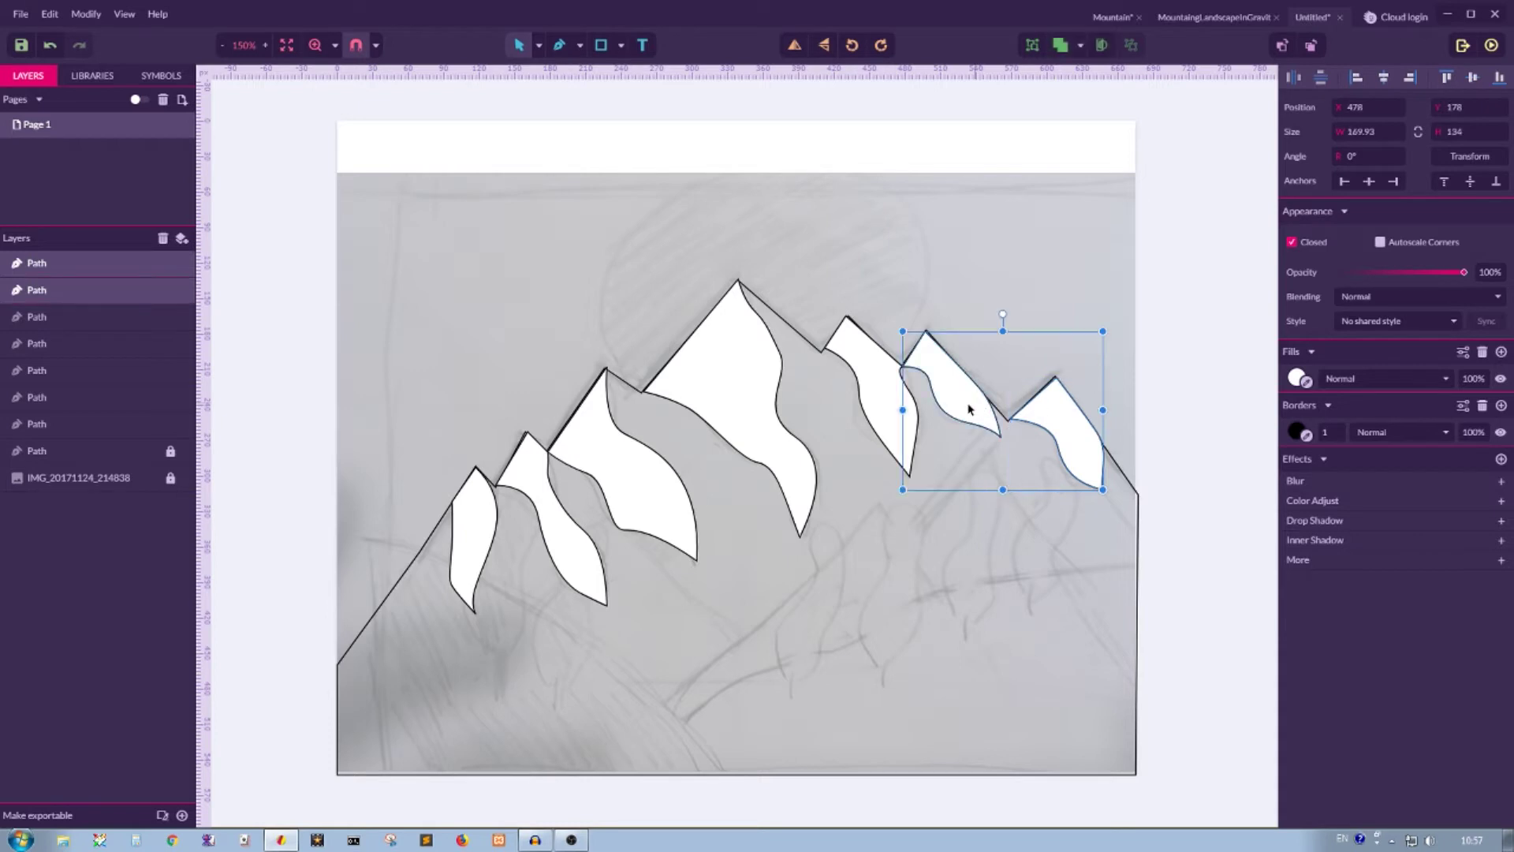
{"action": "left_click", "coordinate": [907, 416], "text": "shift"}
{"action": "left_click", "coordinate": [774, 422], "text": "shift"}
{"action": "left_click", "coordinate": [599, 458], "text": "shift"}
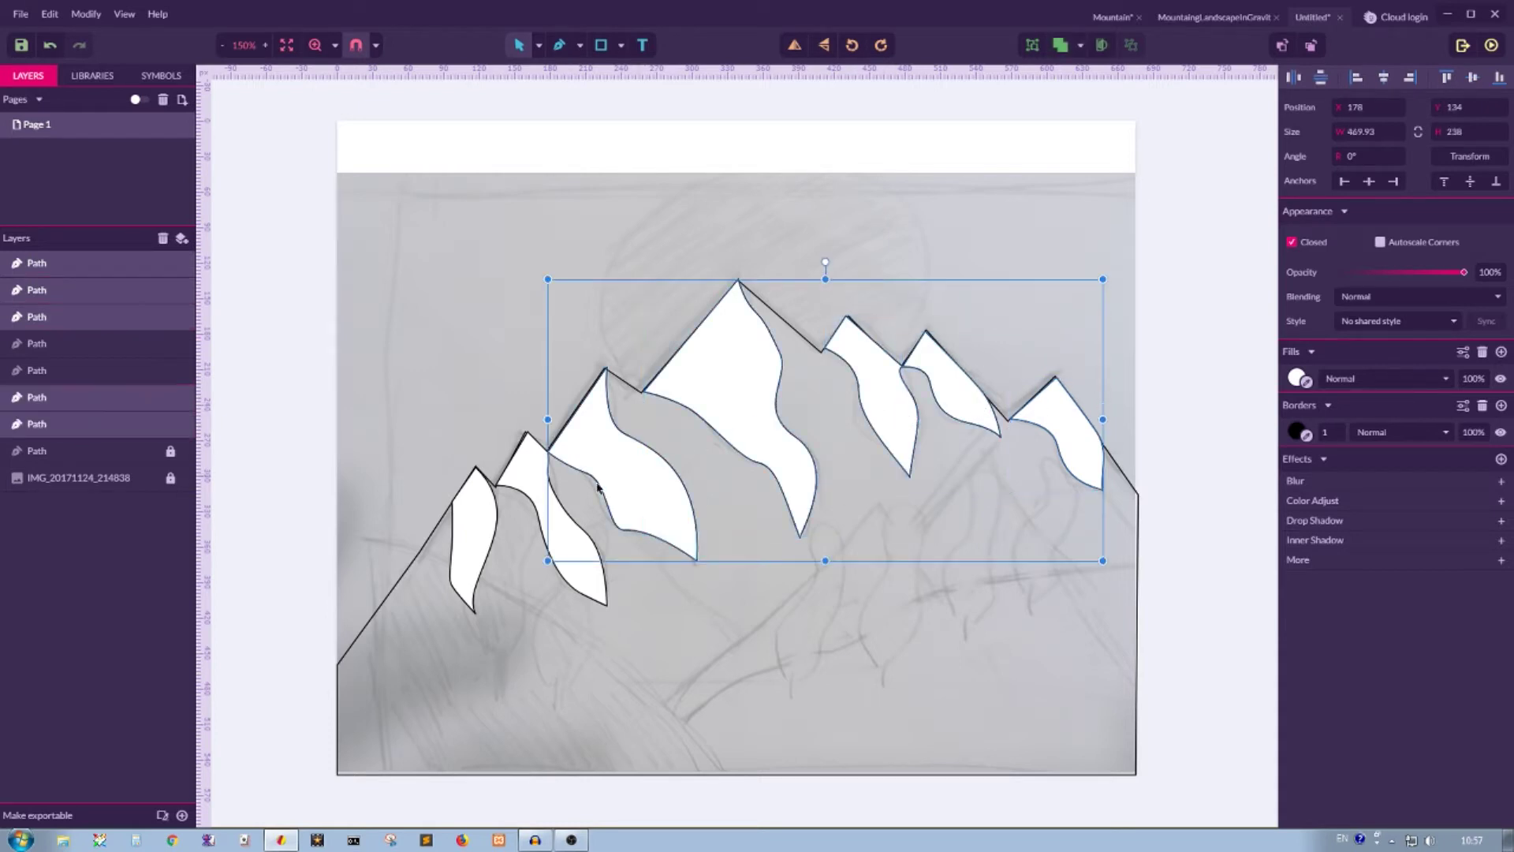
{"action": "left_click", "coordinate": [552, 517], "text": "shift"}
{"action": "left_click", "coordinate": [476, 517], "text": "shift"}
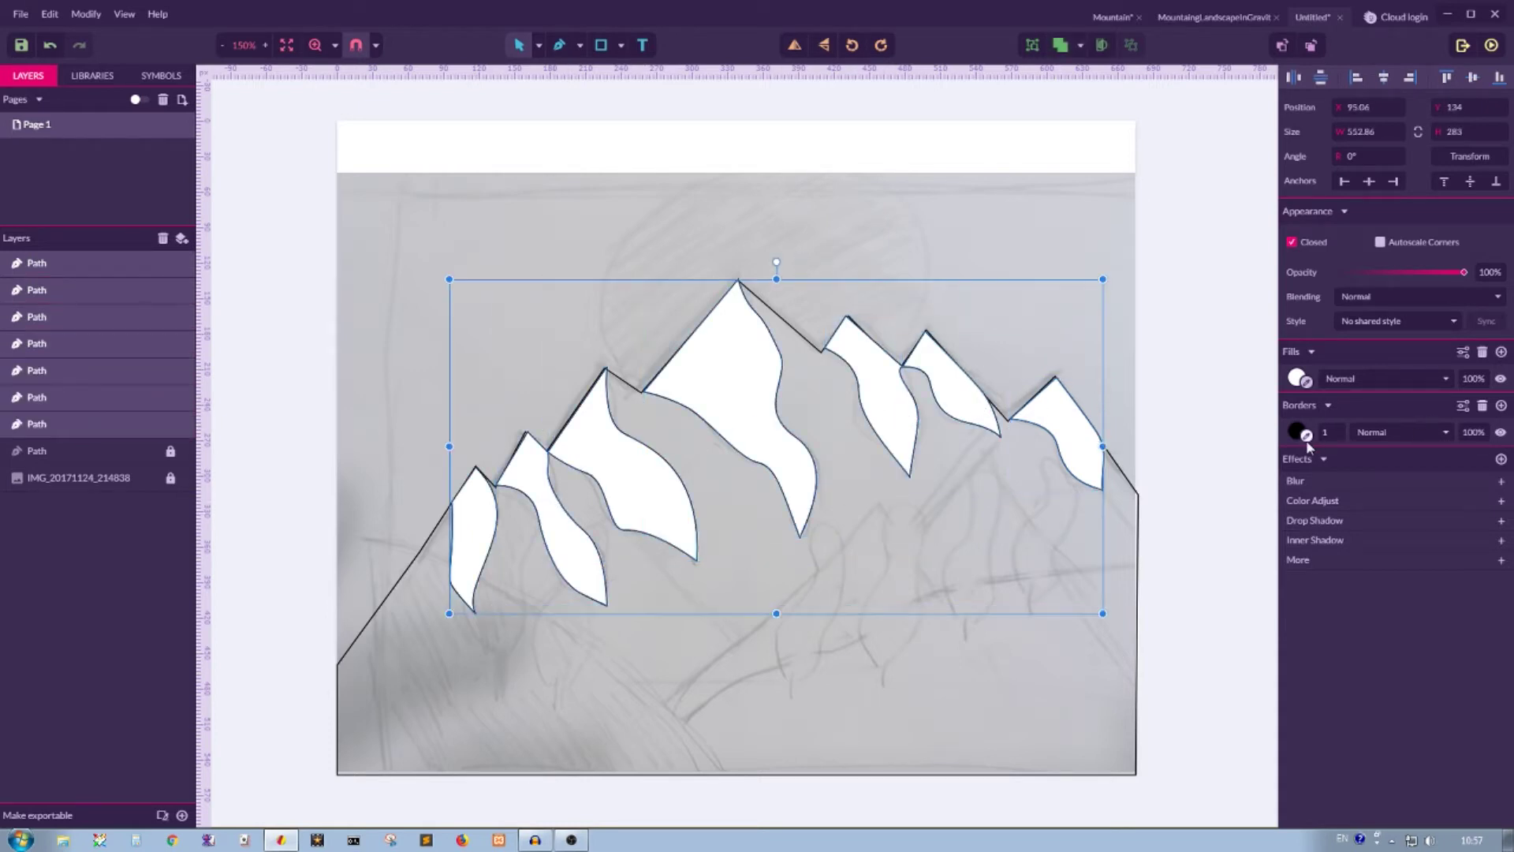
{"action": "left_click", "coordinate": [1483, 405]}
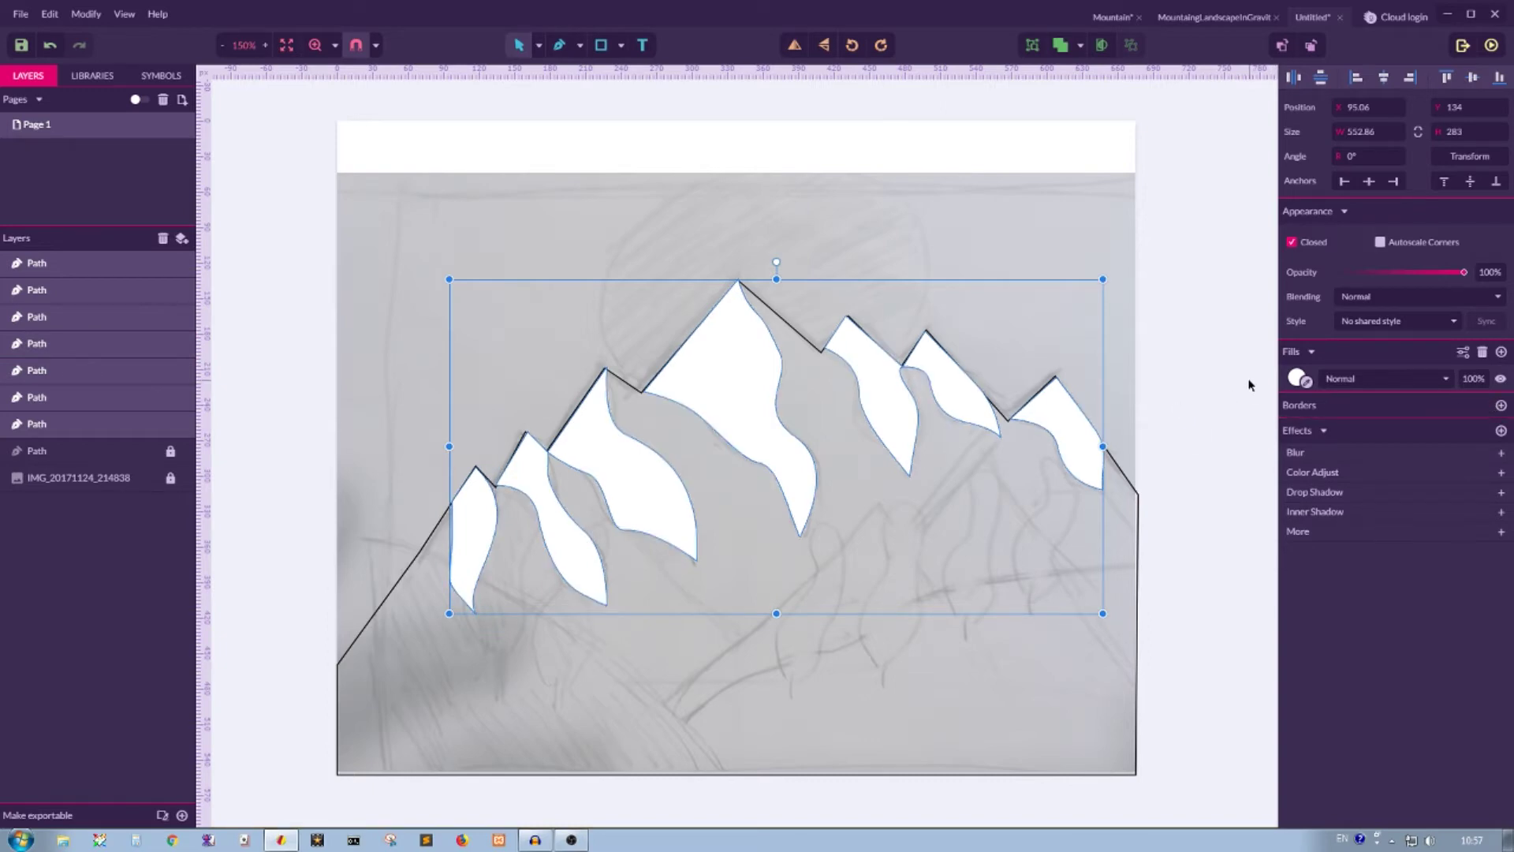
Fill the snow shapes with a linear gradient from cream #DDDCD1 to peach #FFEDDE
{"action": "left_click", "coordinate": [1296, 379]}
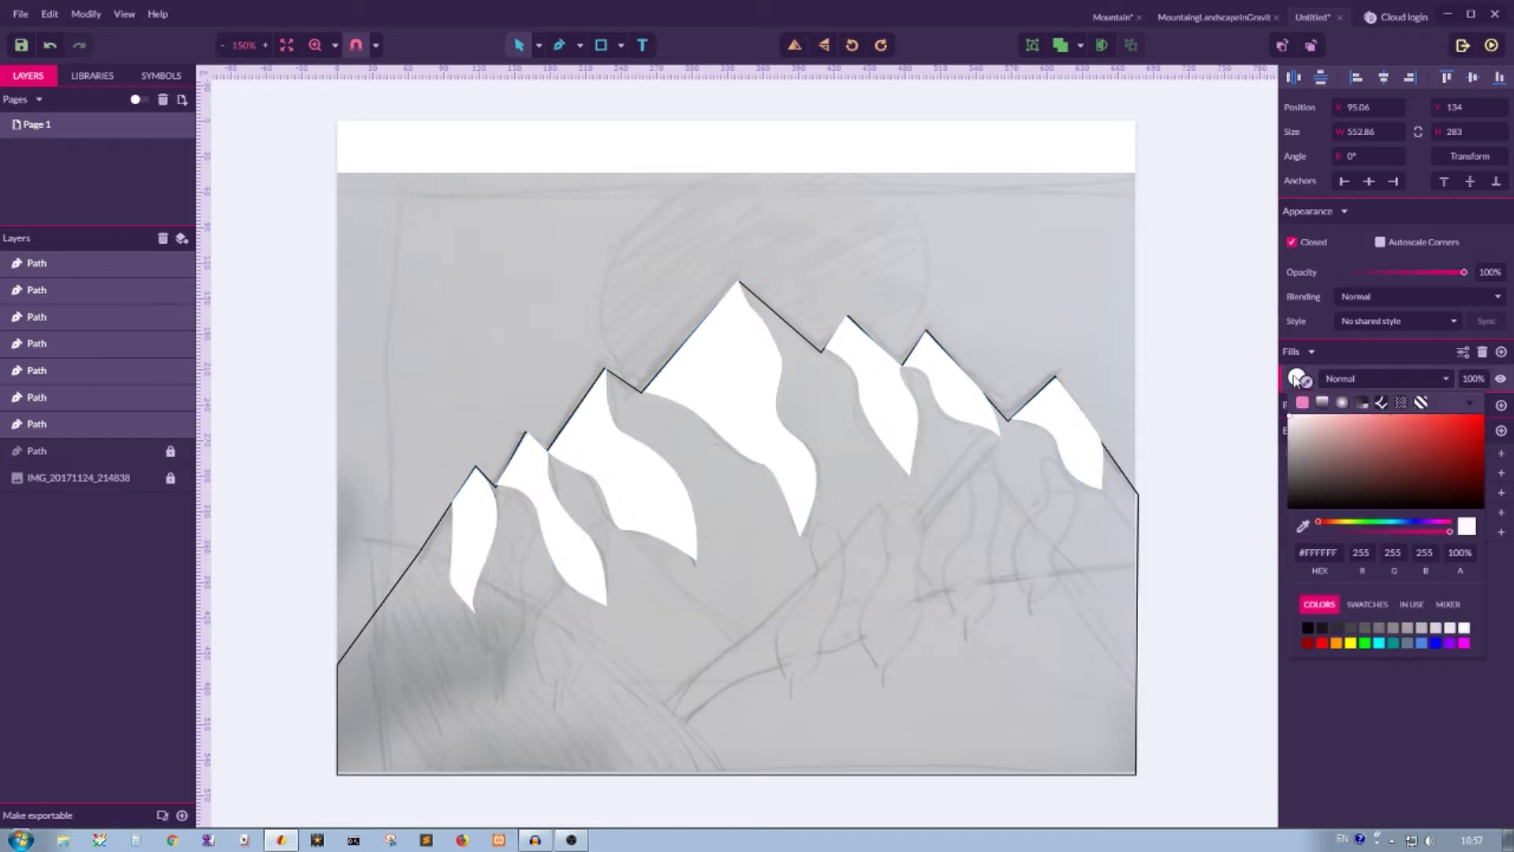
{"action": "left_click", "coordinate": [1325, 404]}
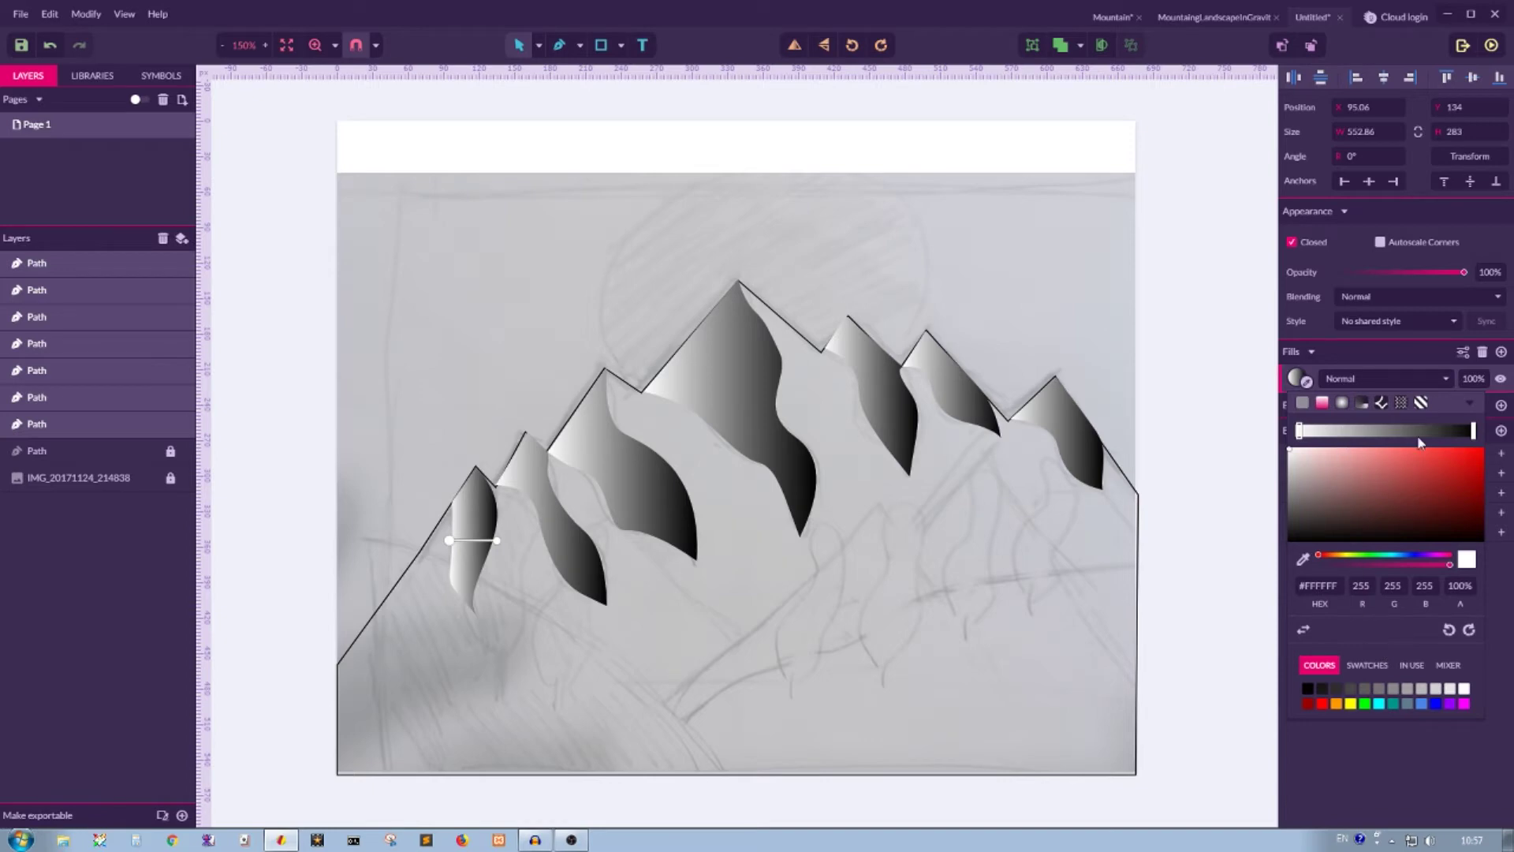
{"action": "left_click", "coordinate": [1359, 668]}
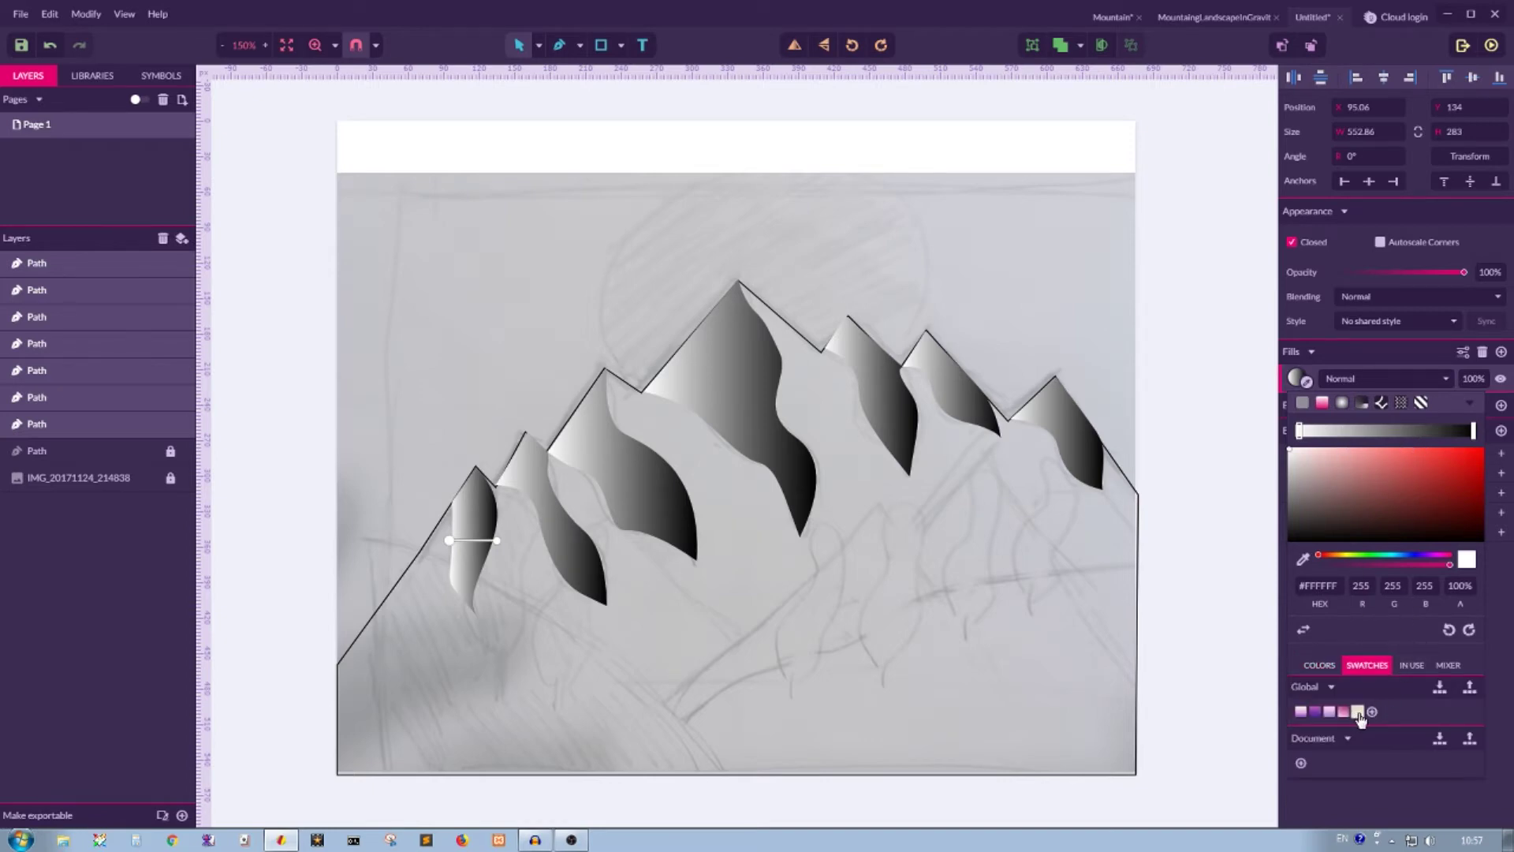
{"action": "left_click", "coordinate": [1357, 713]}
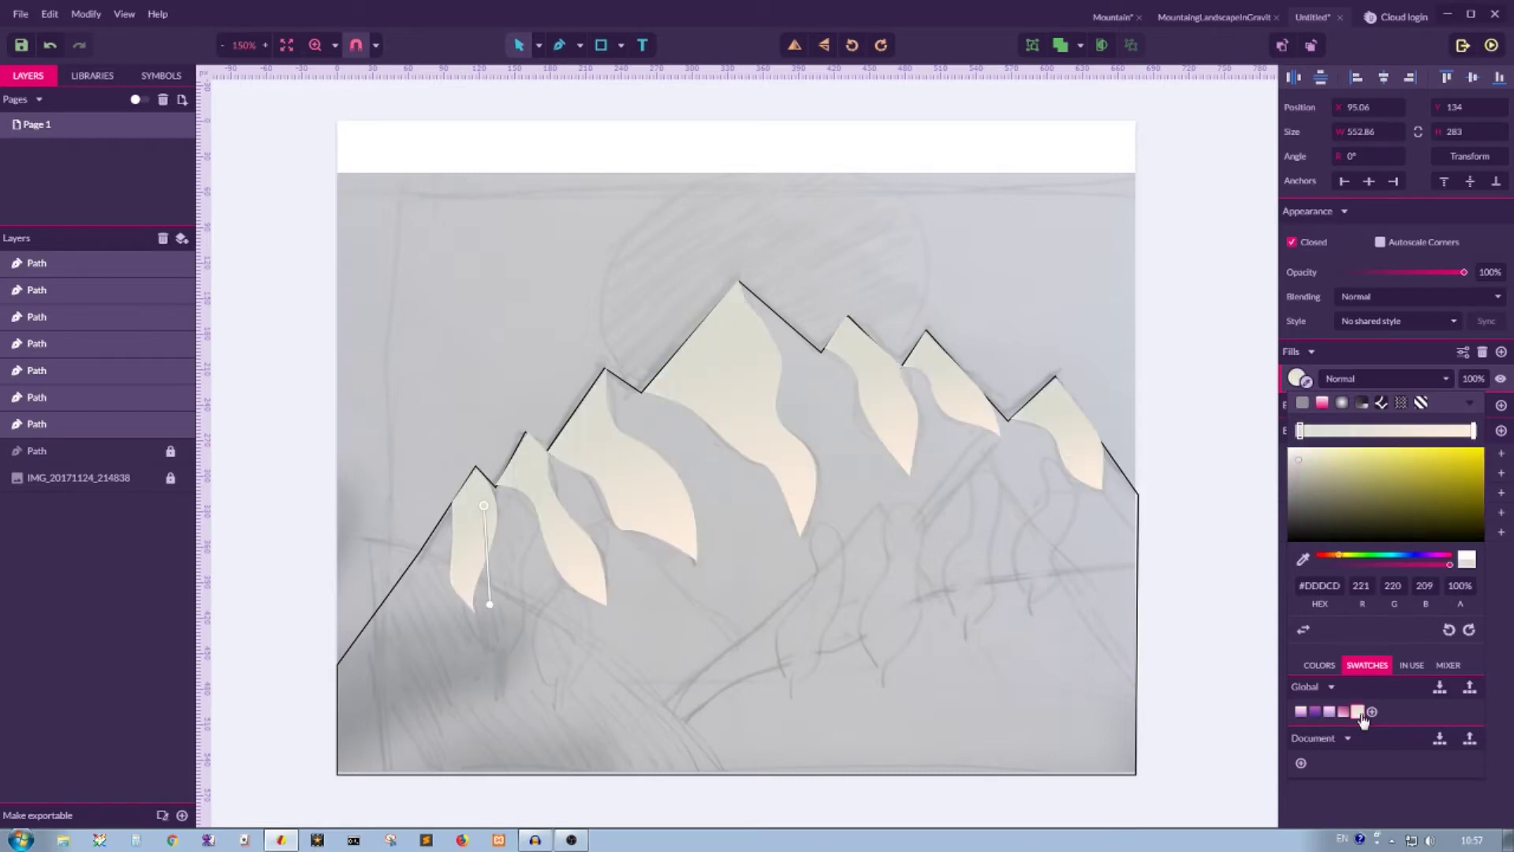
{"action": "left_click", "coordinate": [491, 607]}
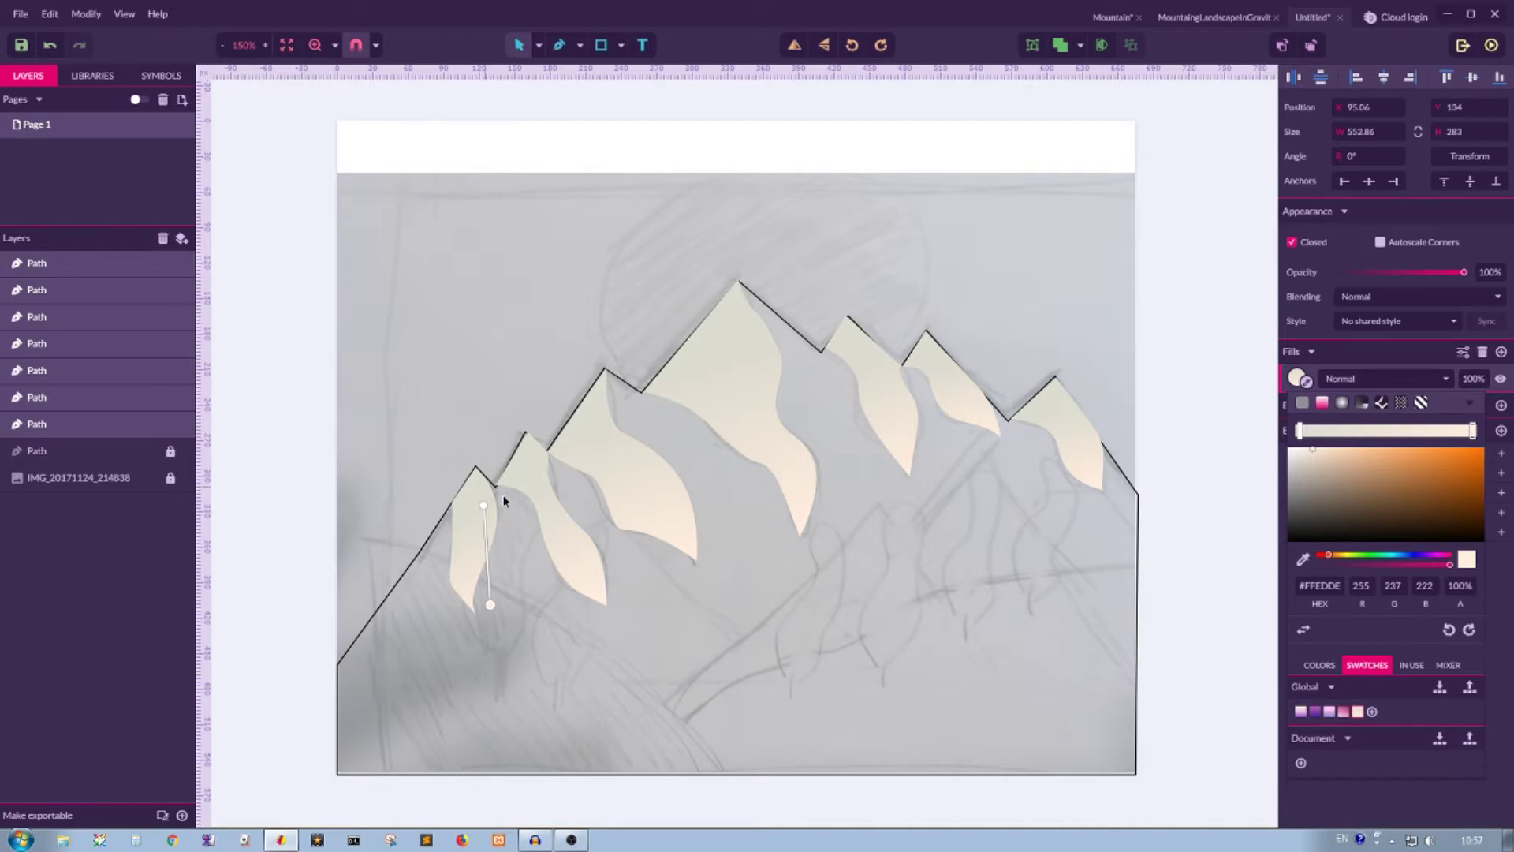
{"action": "left_click", "coordinate": [484, 507]}
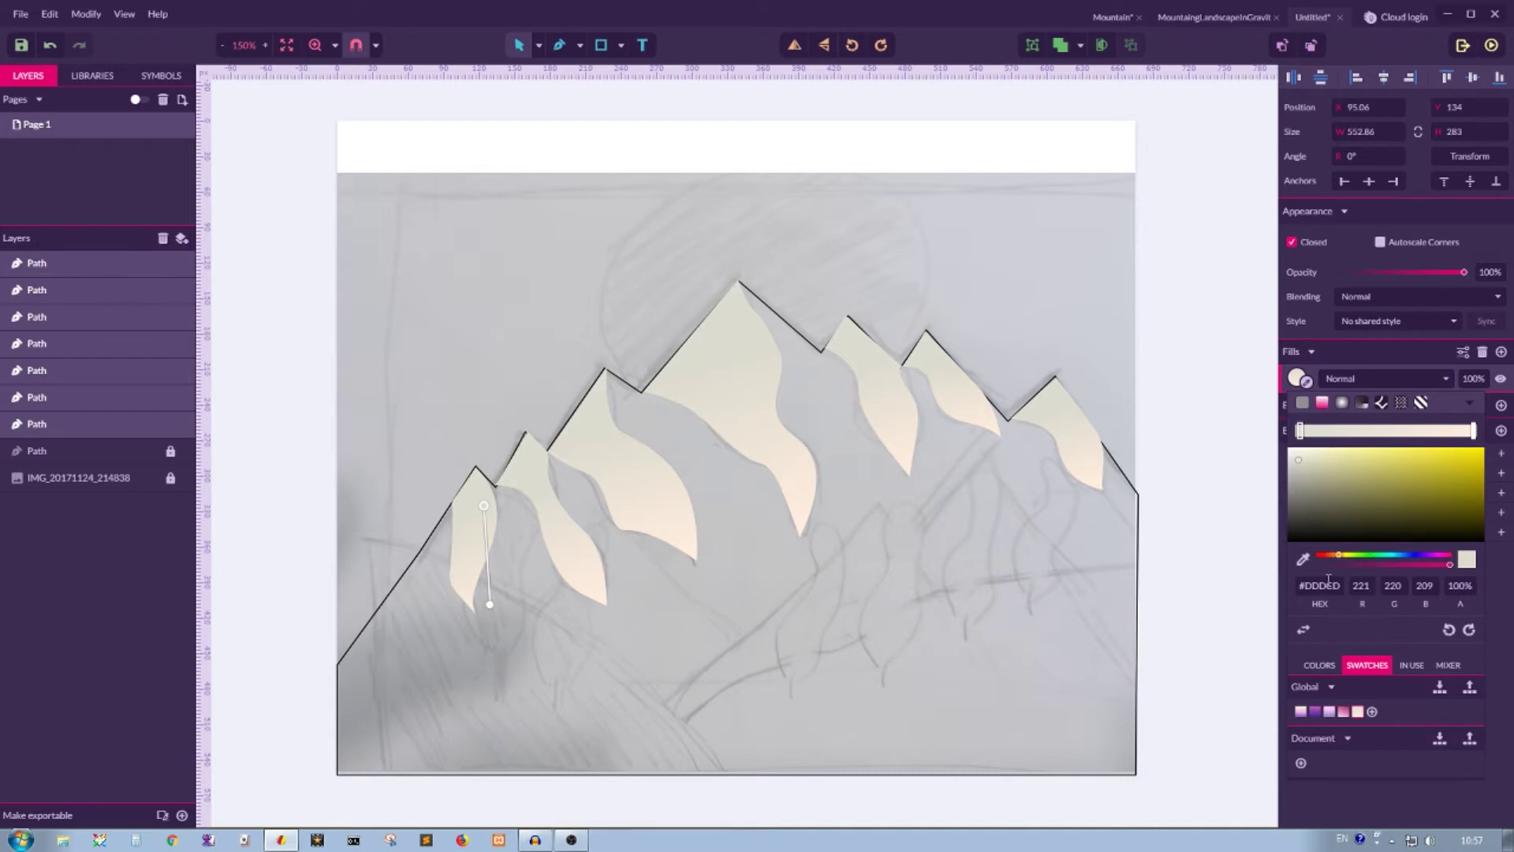
{"action": "left_click", "coordinate": [289, 395]}
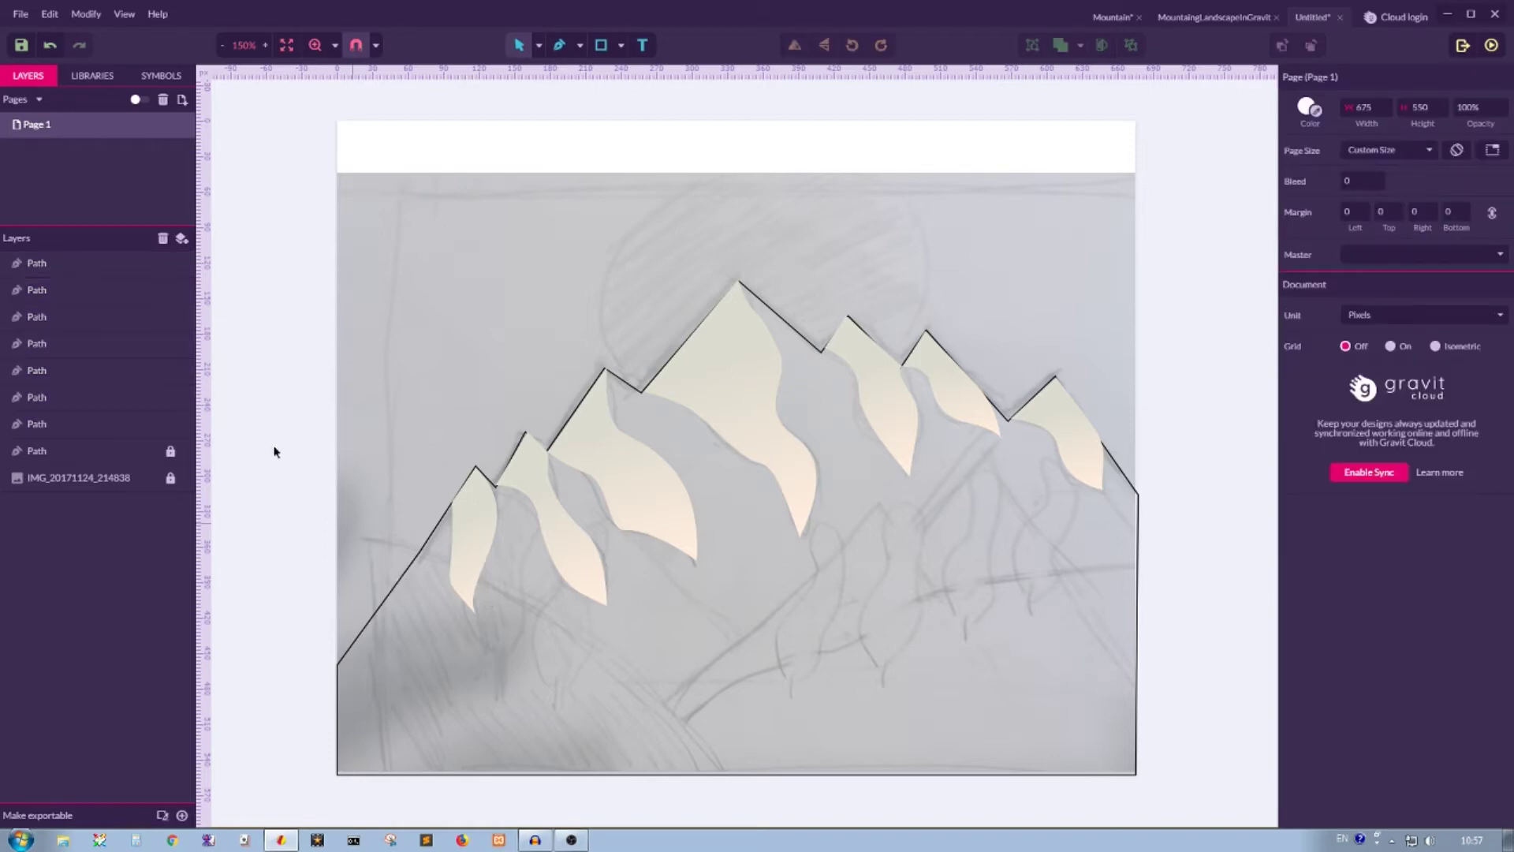
Remove the mountain path's black border and fill it with light peach #FFE9D8
{"action": "left_click", "coordinate": [73, 452]}
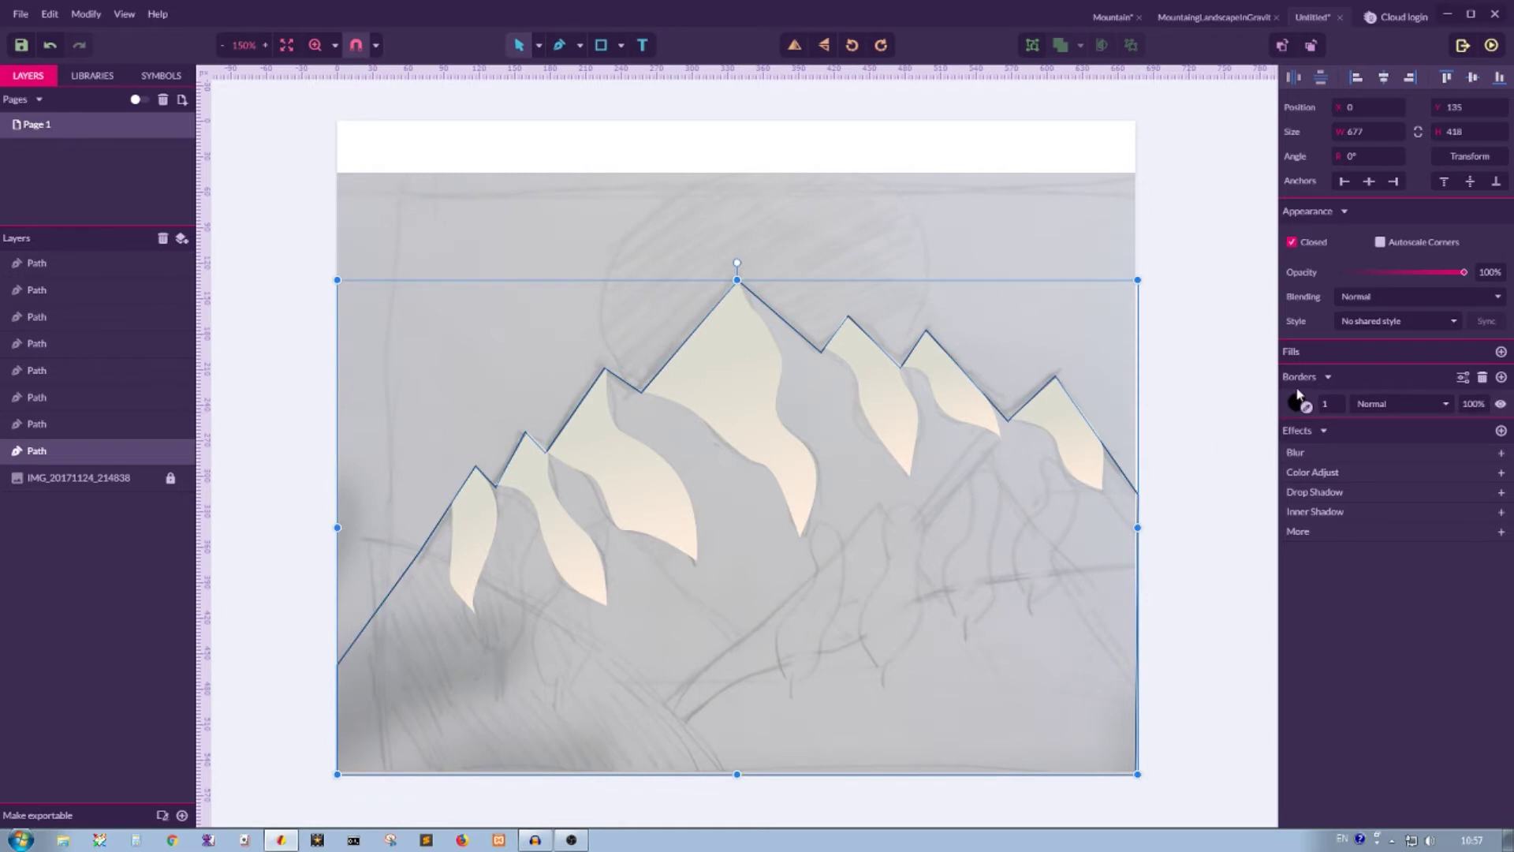
{"action": "left_click", "coordinate": [1482, 378]}
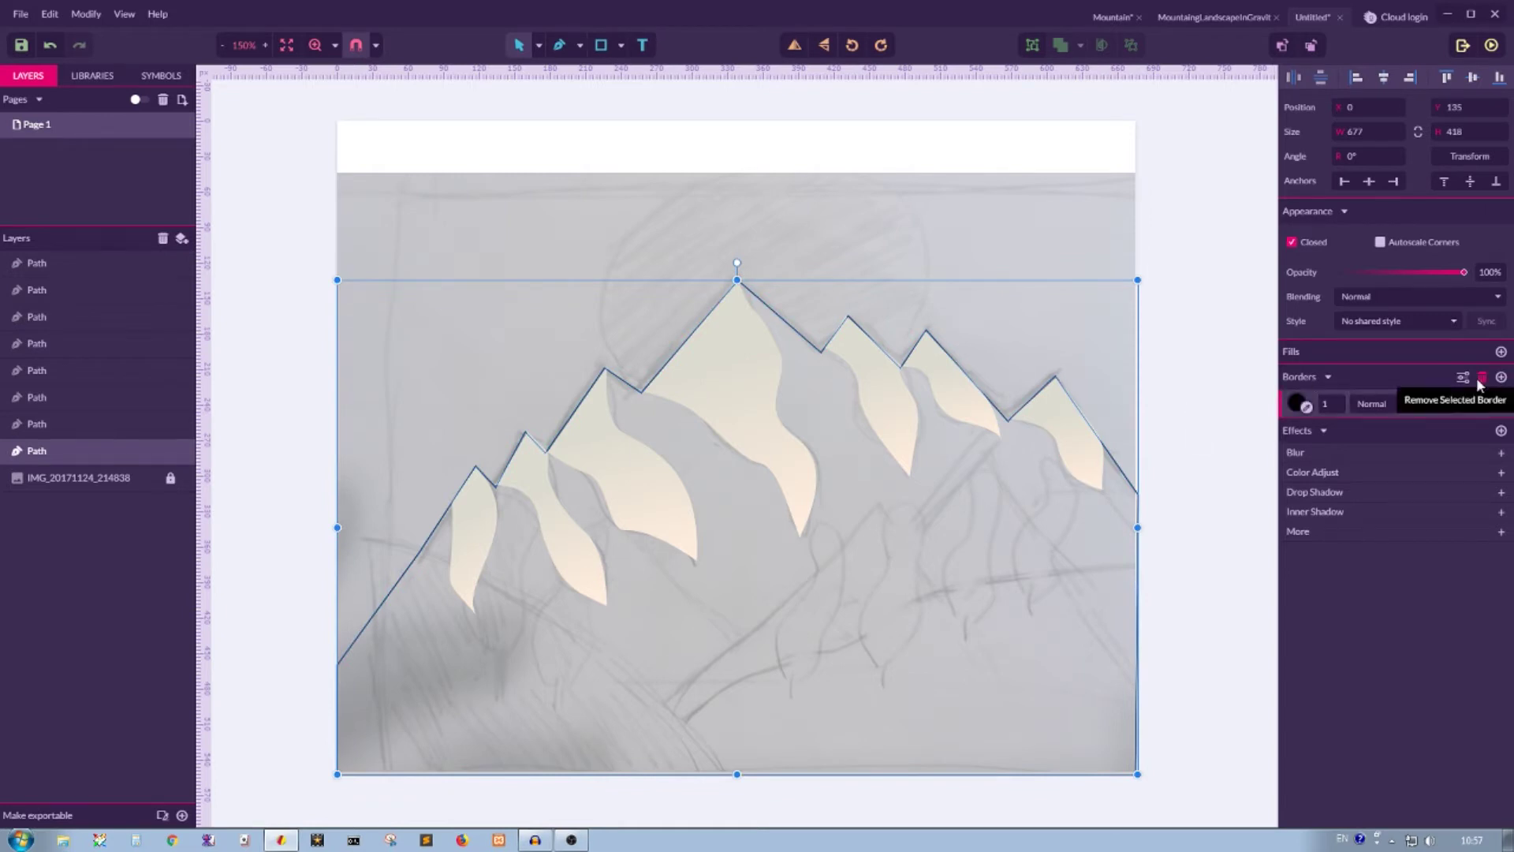
{"action": "left_click", "coordinate": [1501, 352]}
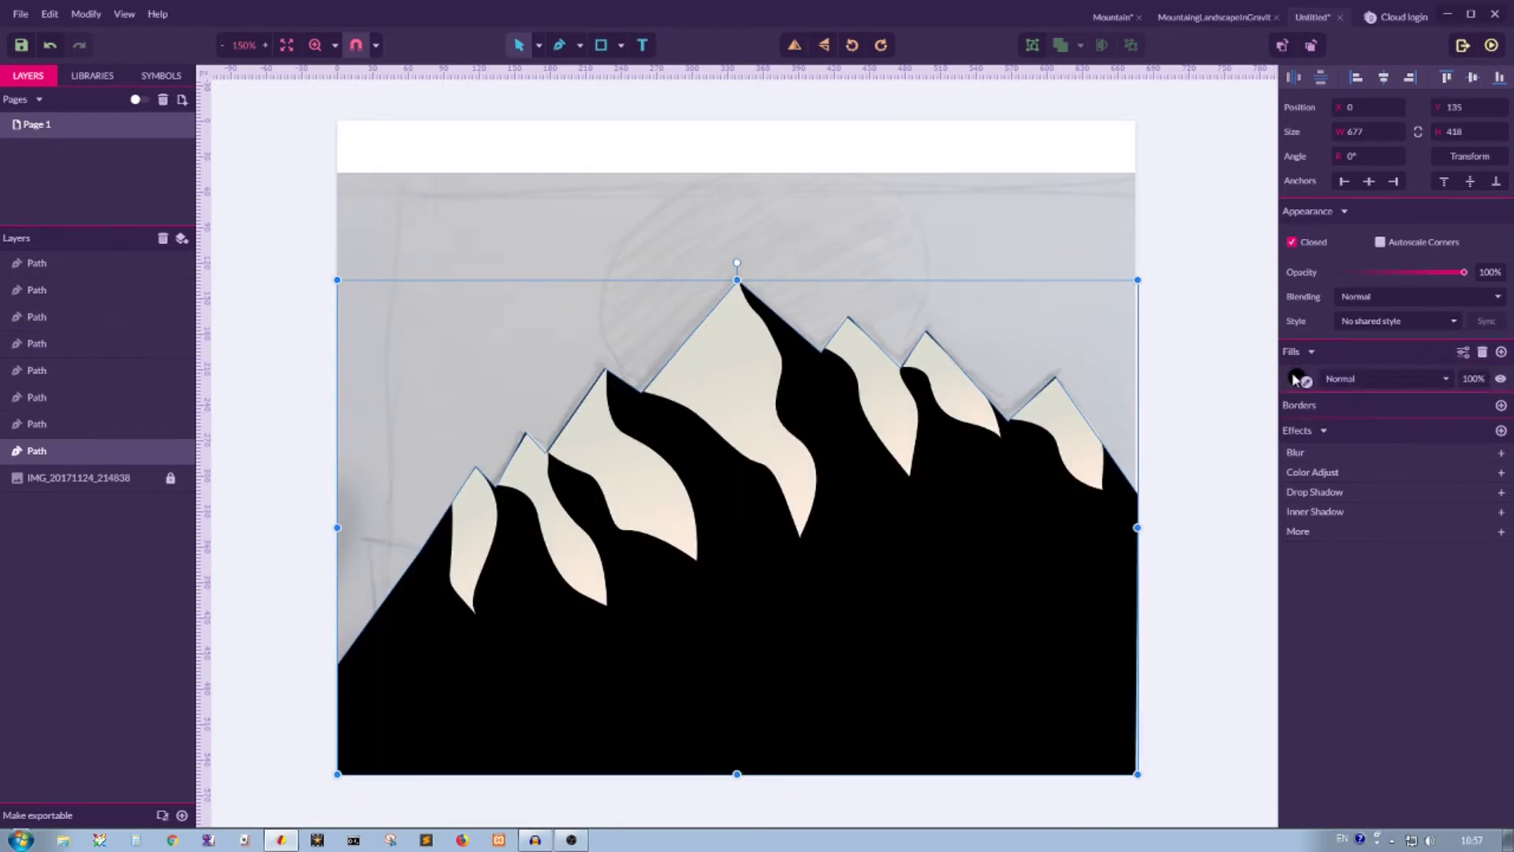
{"action": "left_click", "coordinate": [1298, 379]}
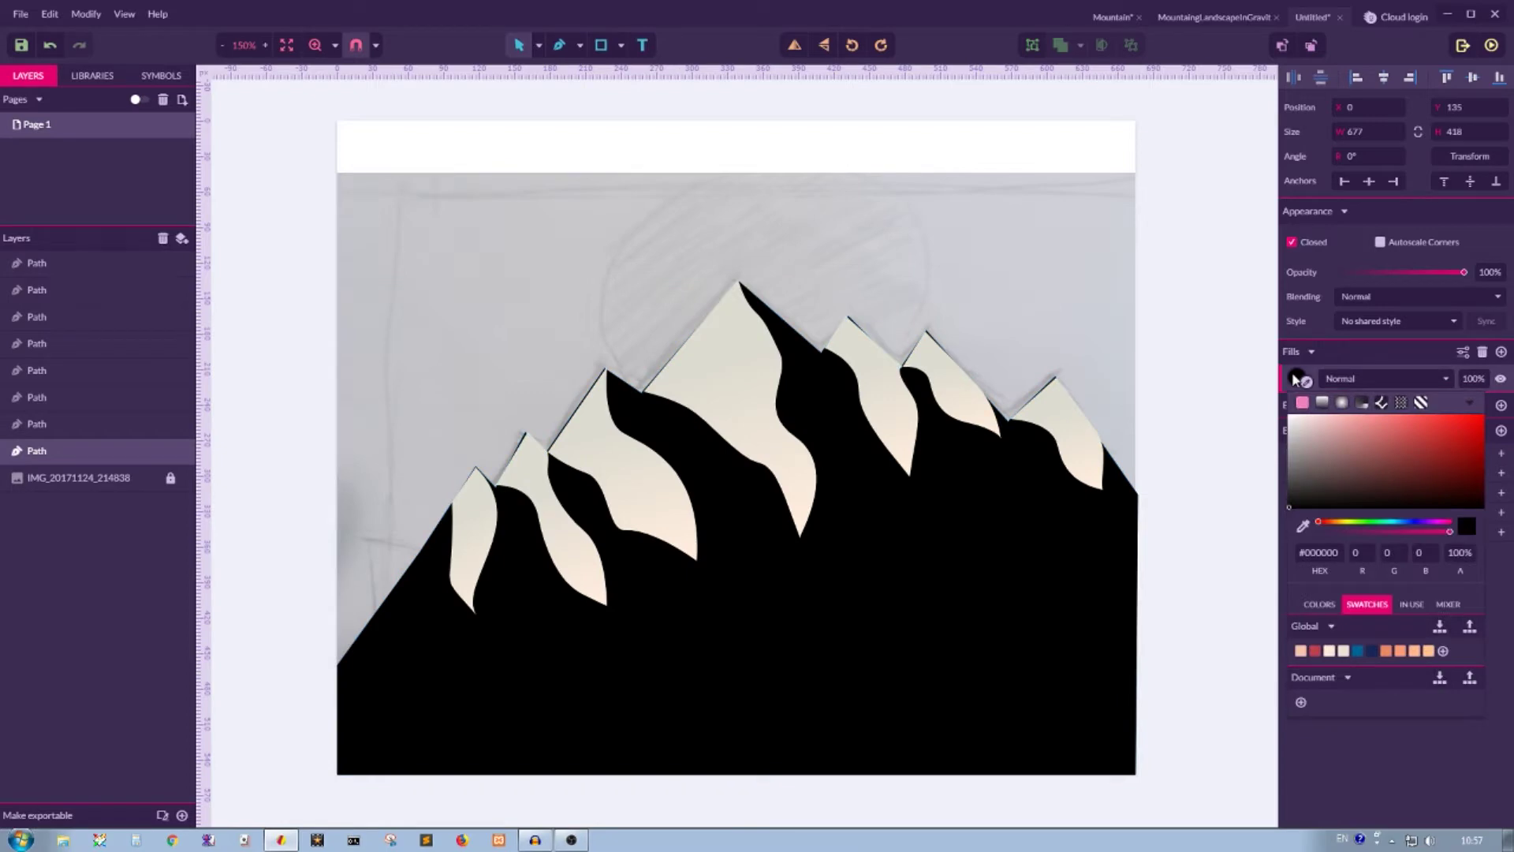
{"action": "left_click", "coordinate": [1332, 652]}
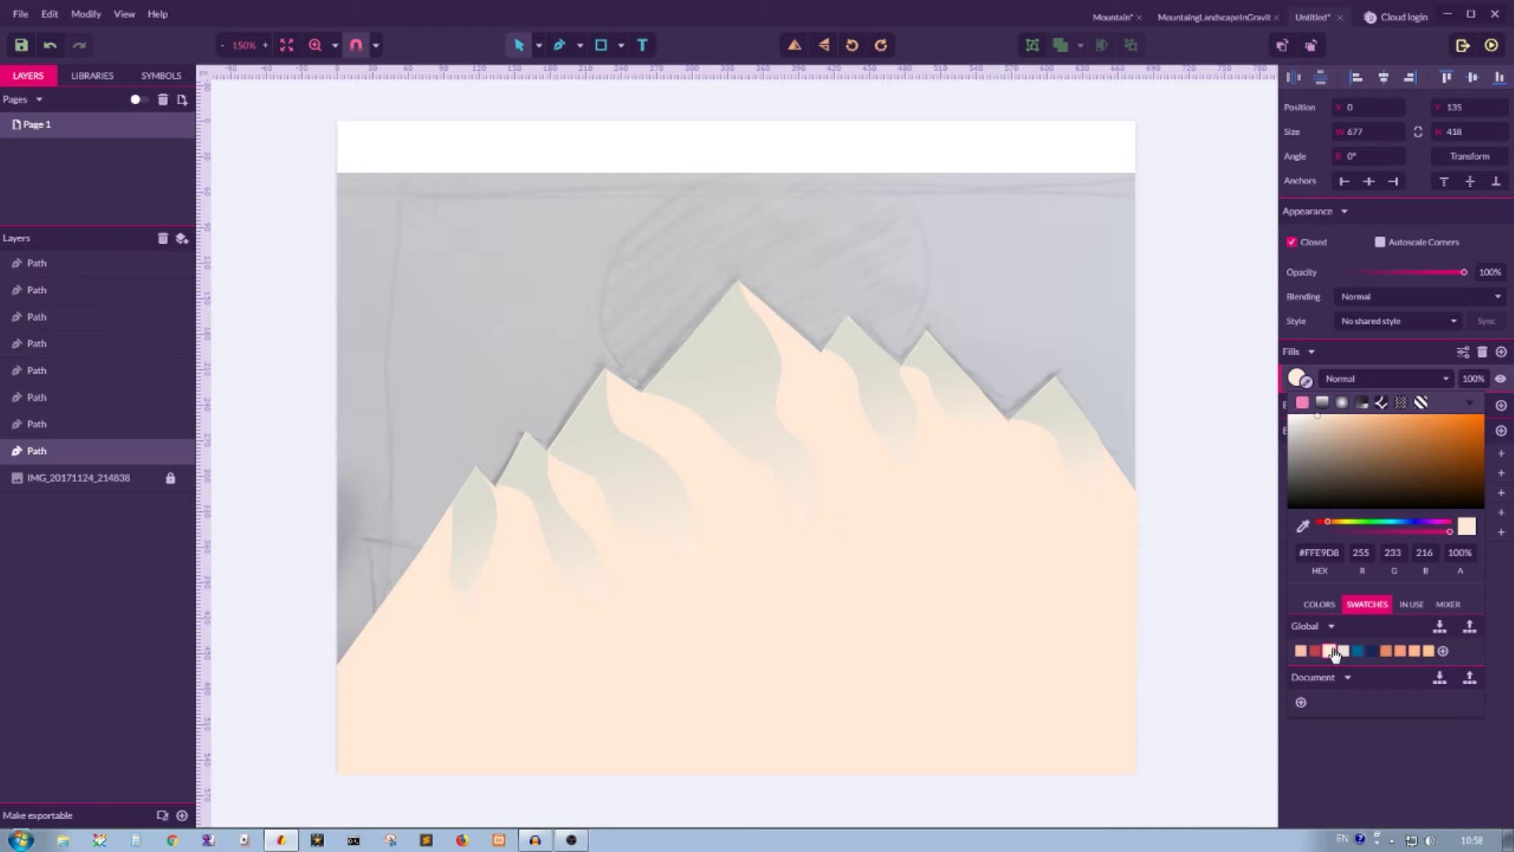
{"action": "left_click", "coordinate": [1194, 298]}
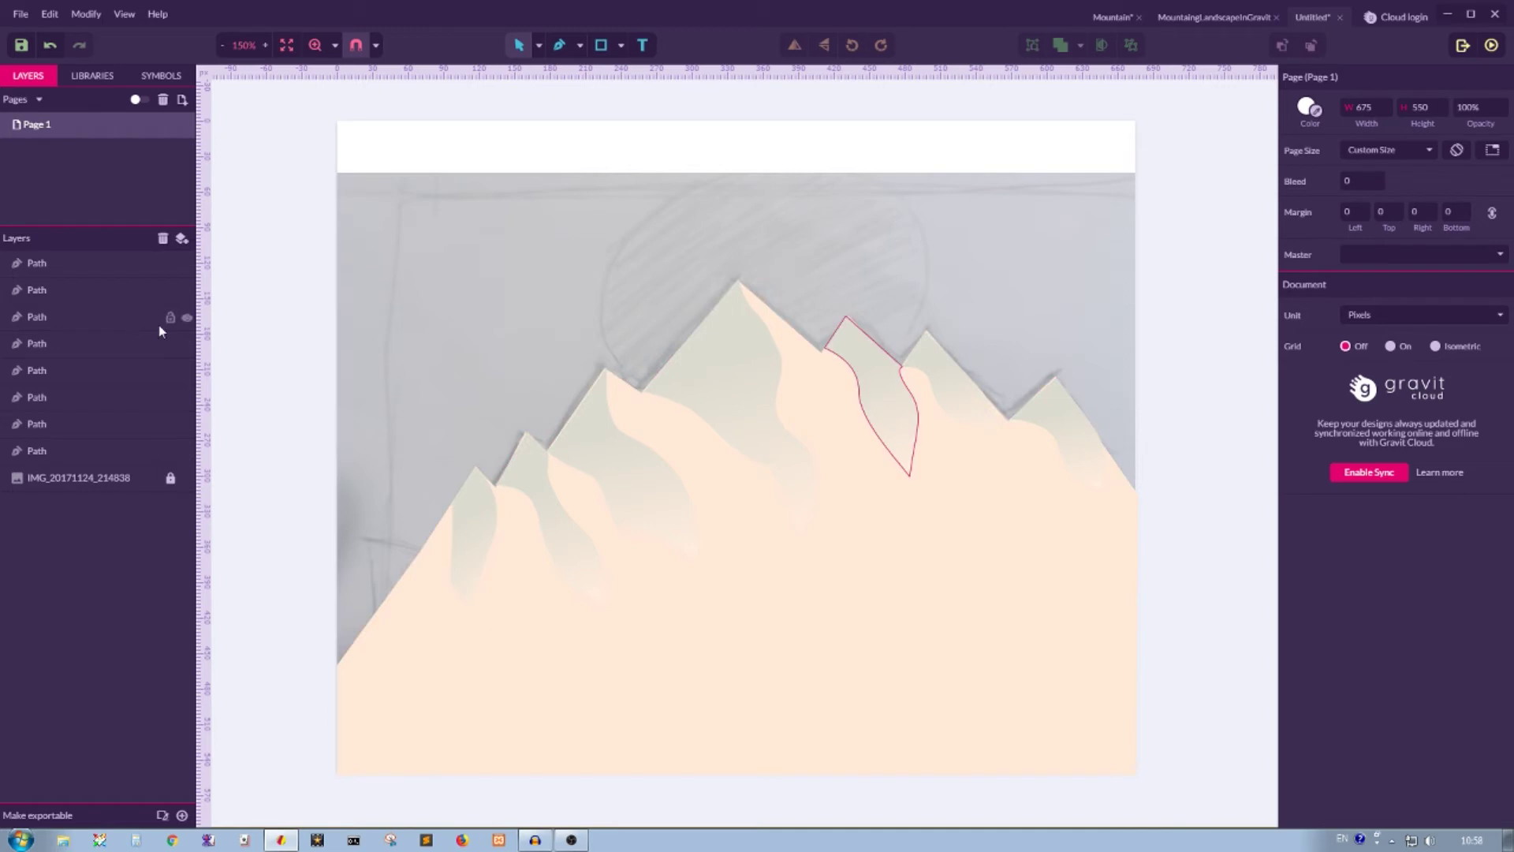
Draw a 675 × 100 px rectangle across the artboard top and duplicate it
{"action": "left_click", "coordinate": [620, 46]}
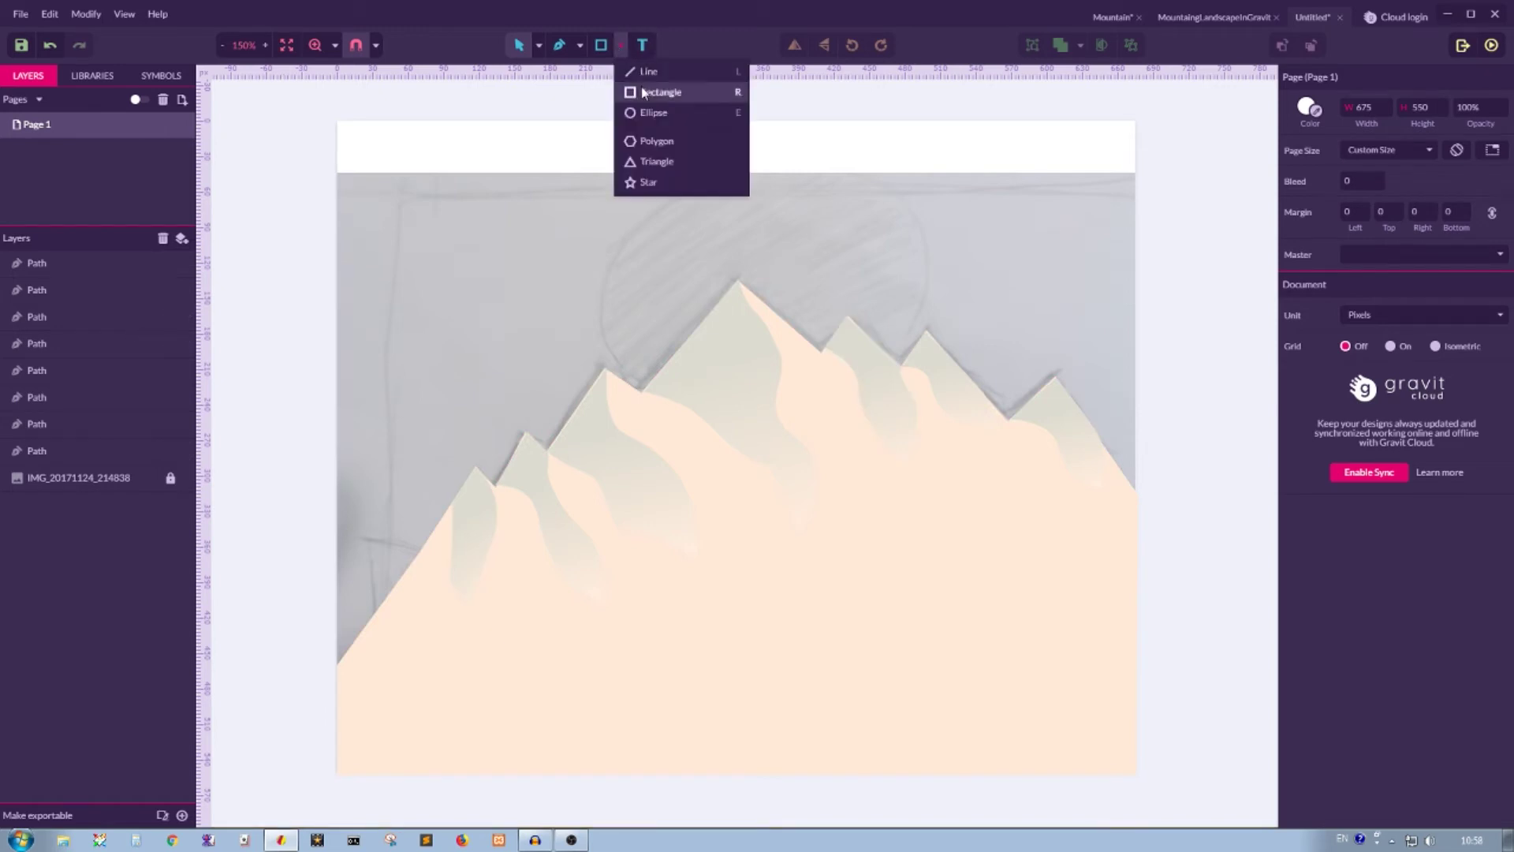
{"action": "left_click", "coordinate": [640, 87]}
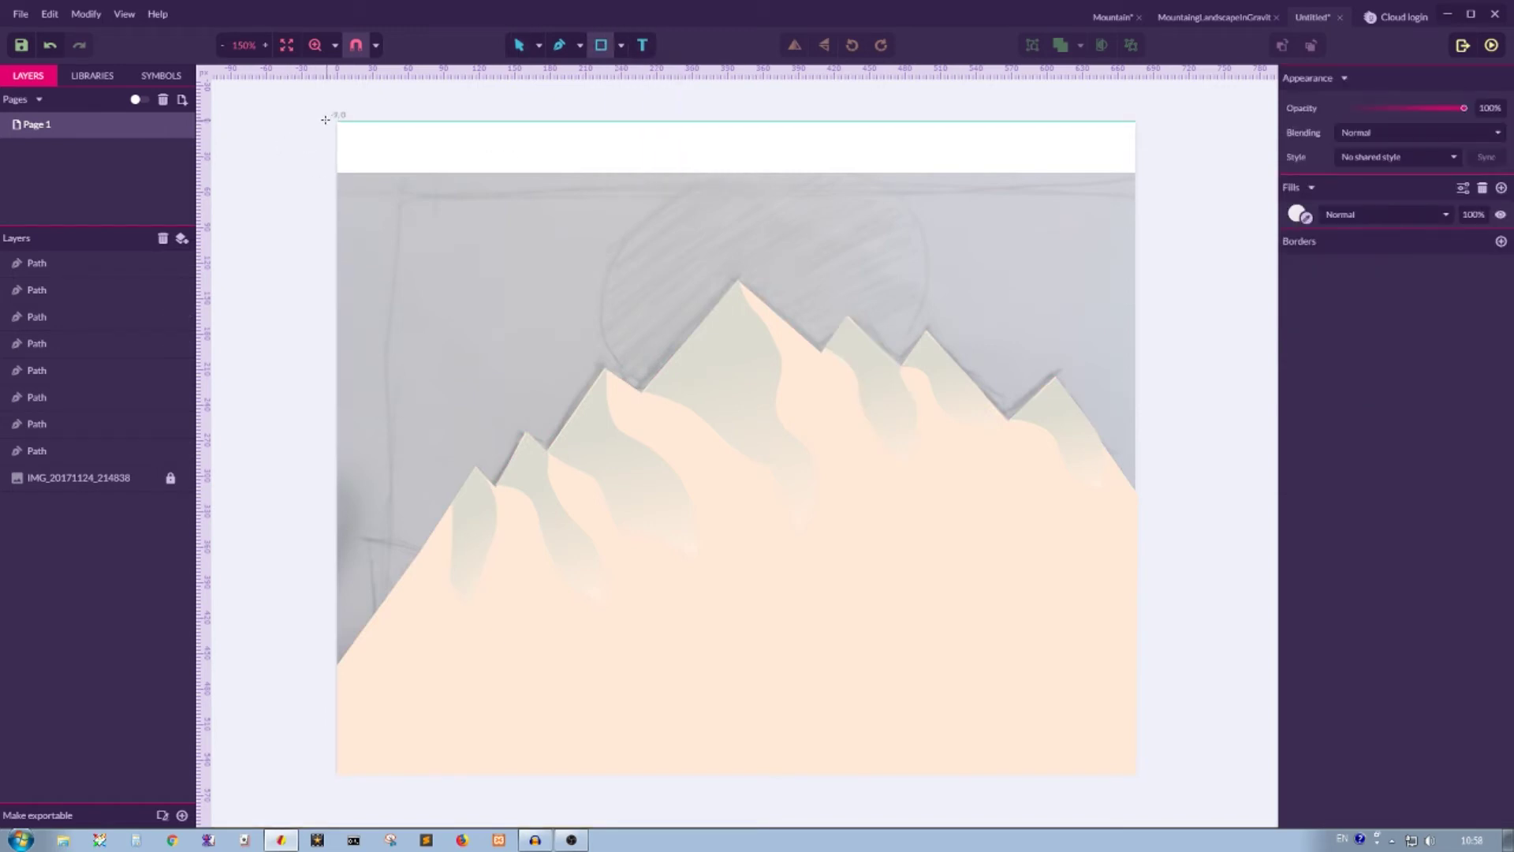
{"action": "left_click_drag", "start_coordinate": [334, 138], "coordinate": [1136, 255]}
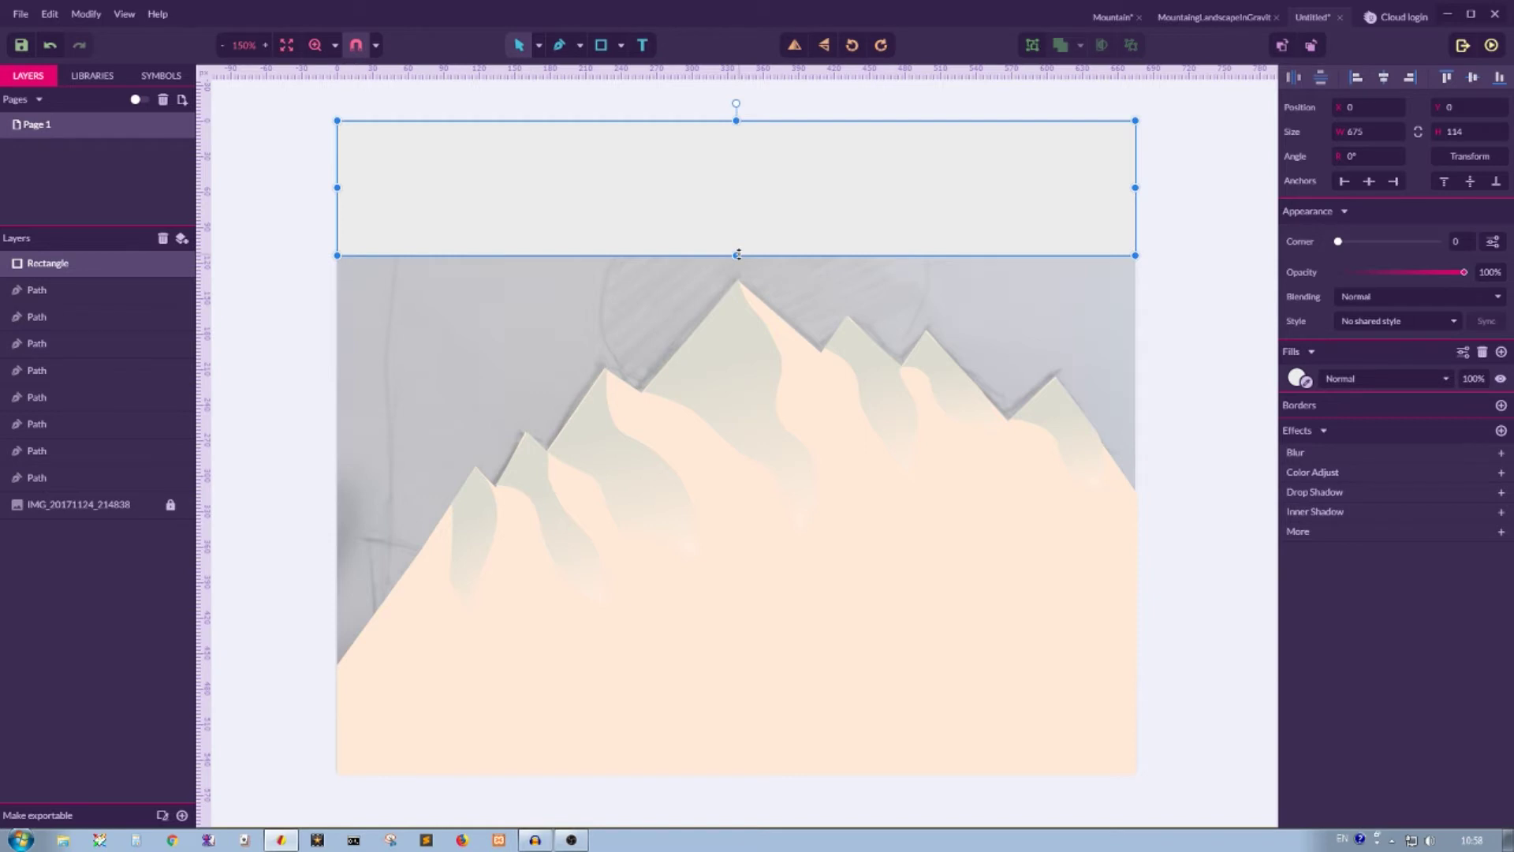
{"action": "left_click_drag", "start_coordinate": [738, 254], "coordinate": [738, 239]}
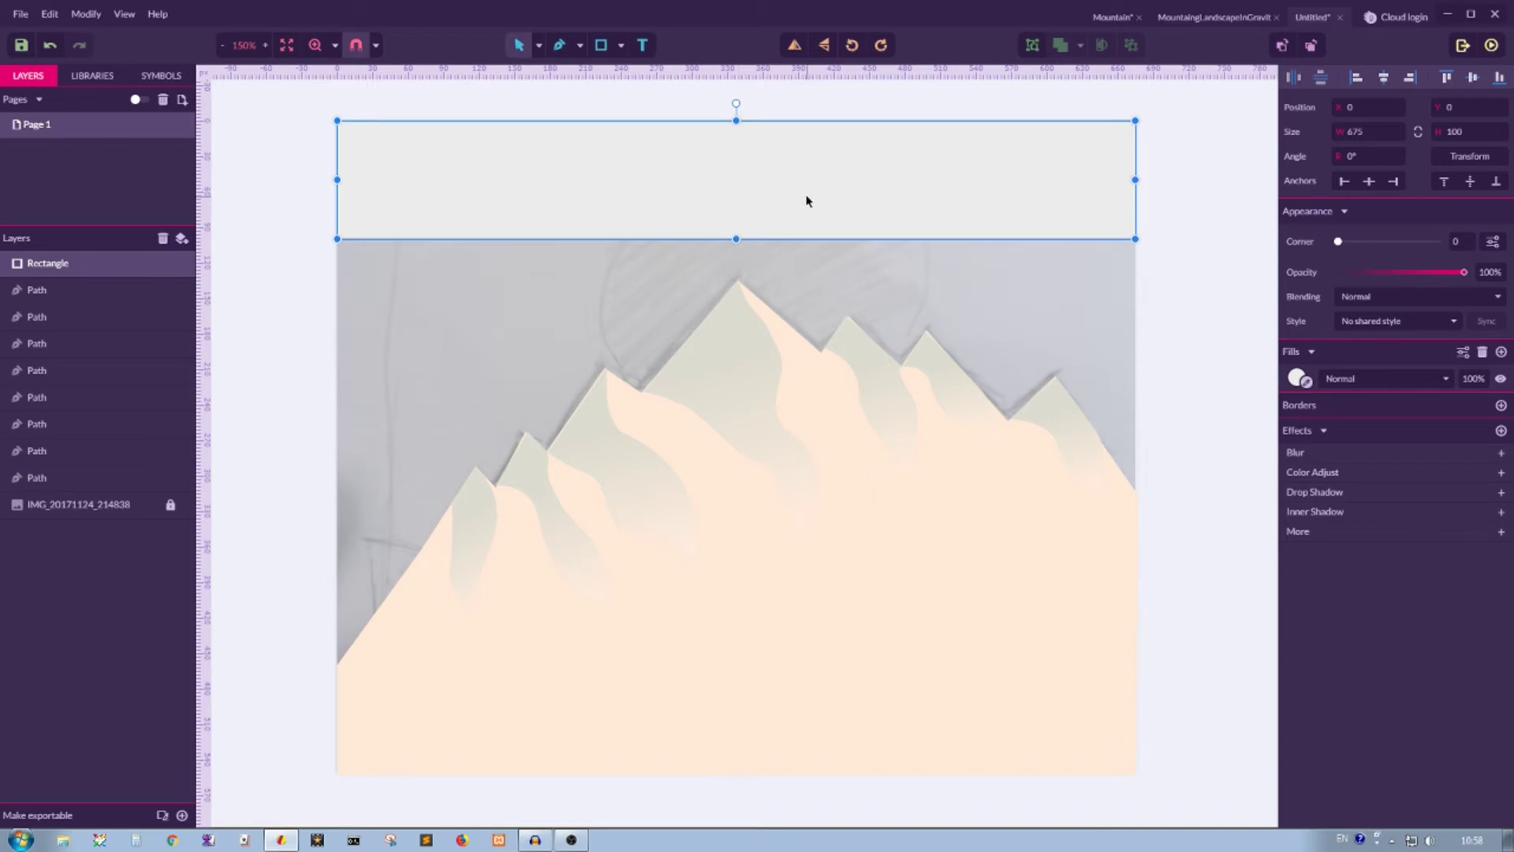
{"action": "key", "text": "ctrl+d"}
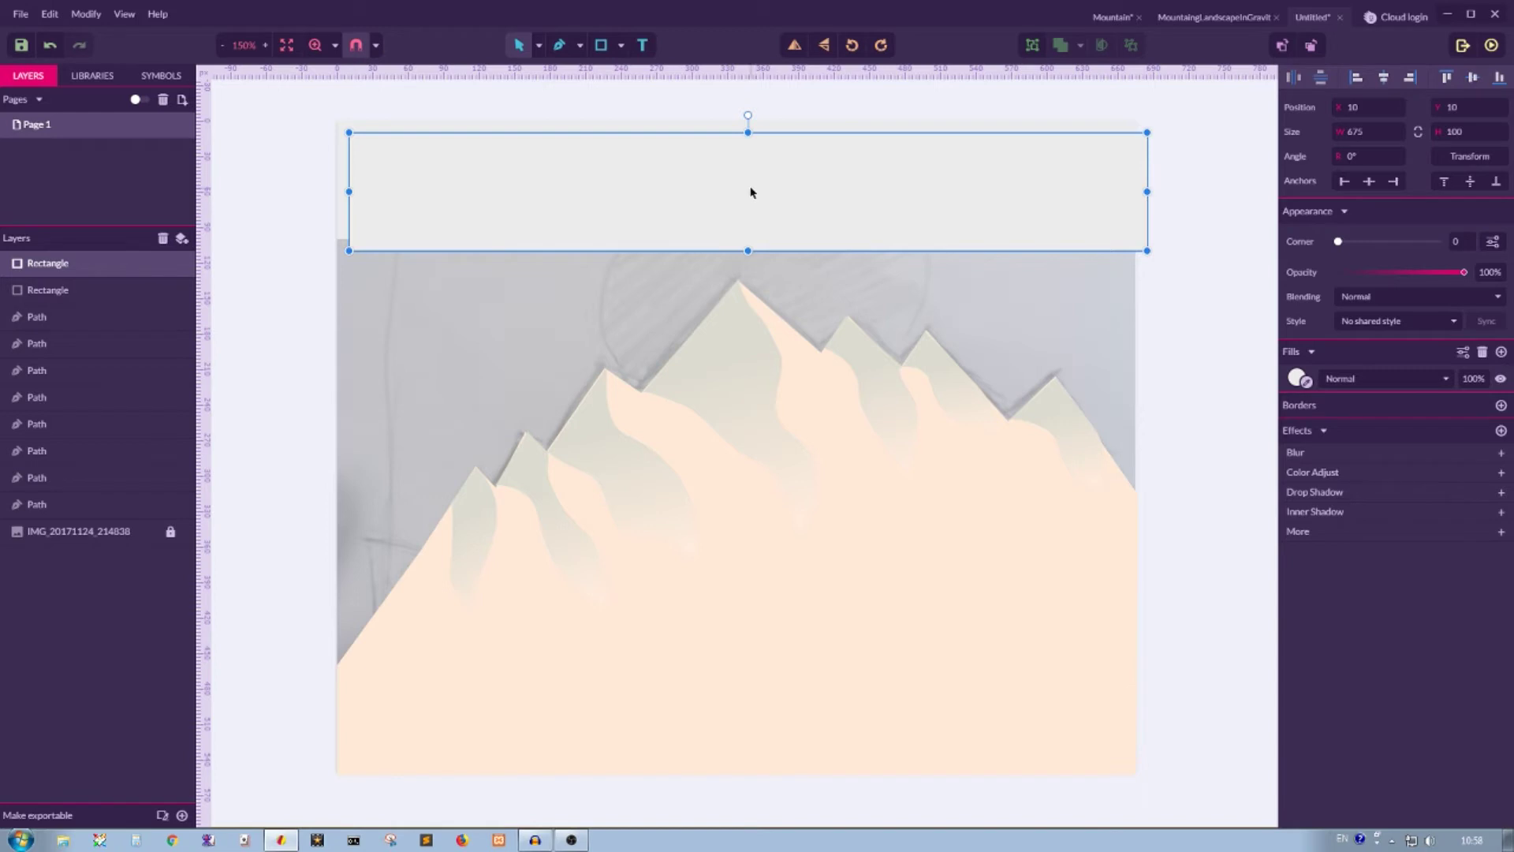
{"action": "left_click_drag", "start_coordinate": [751, 193], "coordinate": [735, 300]}
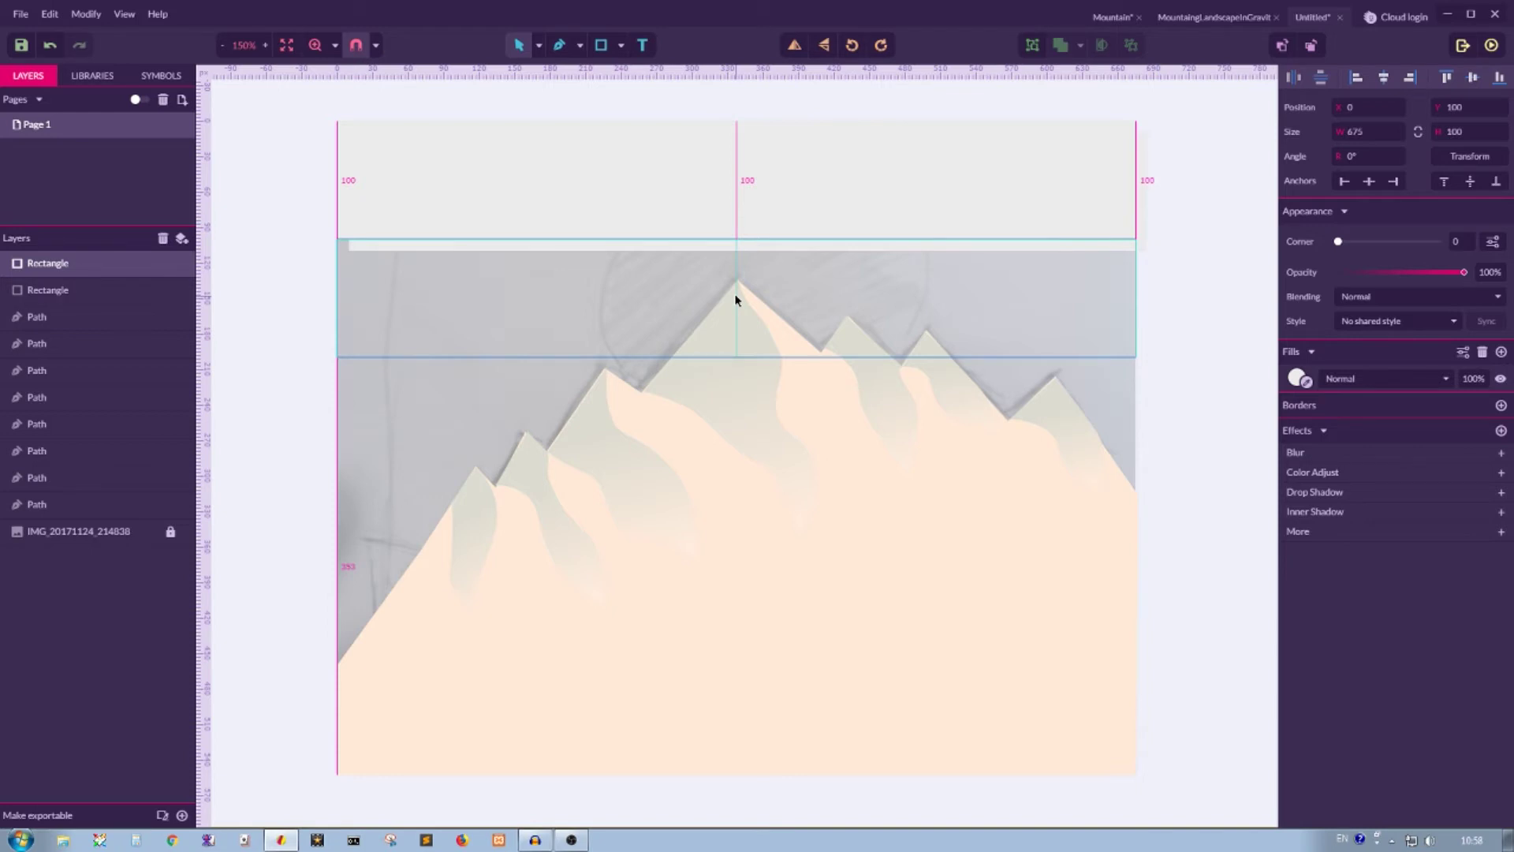
Stack five 100 px bands from Y 0 to 500, layered just above the sketch image
{"action": "left_click_drag", "start_coordinate": [736, 300], "coordinate": [737, 297]}
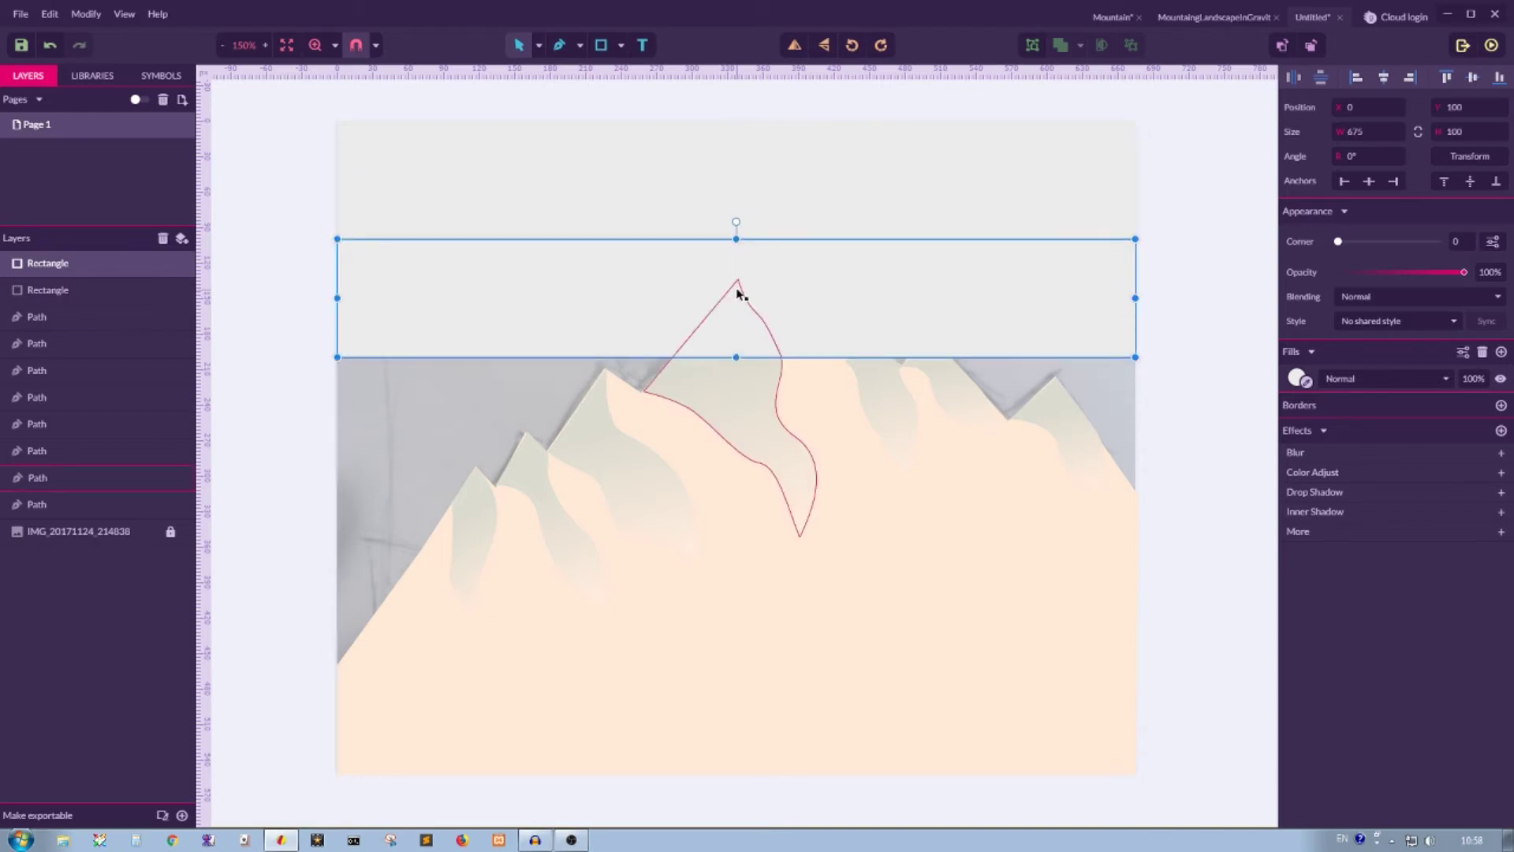
{"action": "key", "text": "ctrl+d"}
{"action": "key", "text": "ctrl+d"}
{"action": "key", "text": "ctrl+d"}
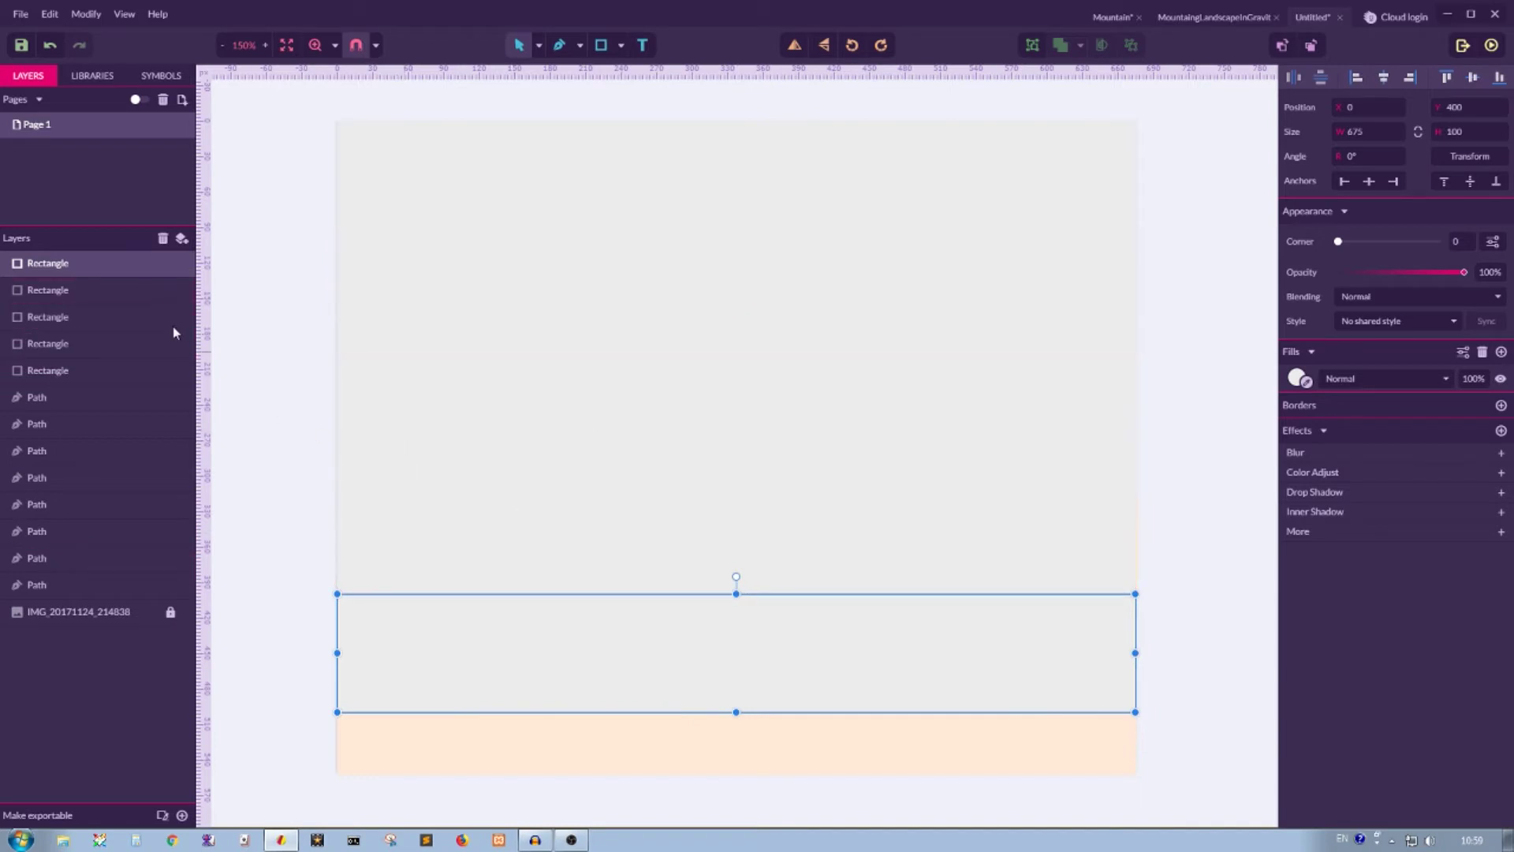
{"action": "left_click", "coordinate": [83, 371]}
{"action": "left_click", "coordinate": [102, 262], "text": "shift"}
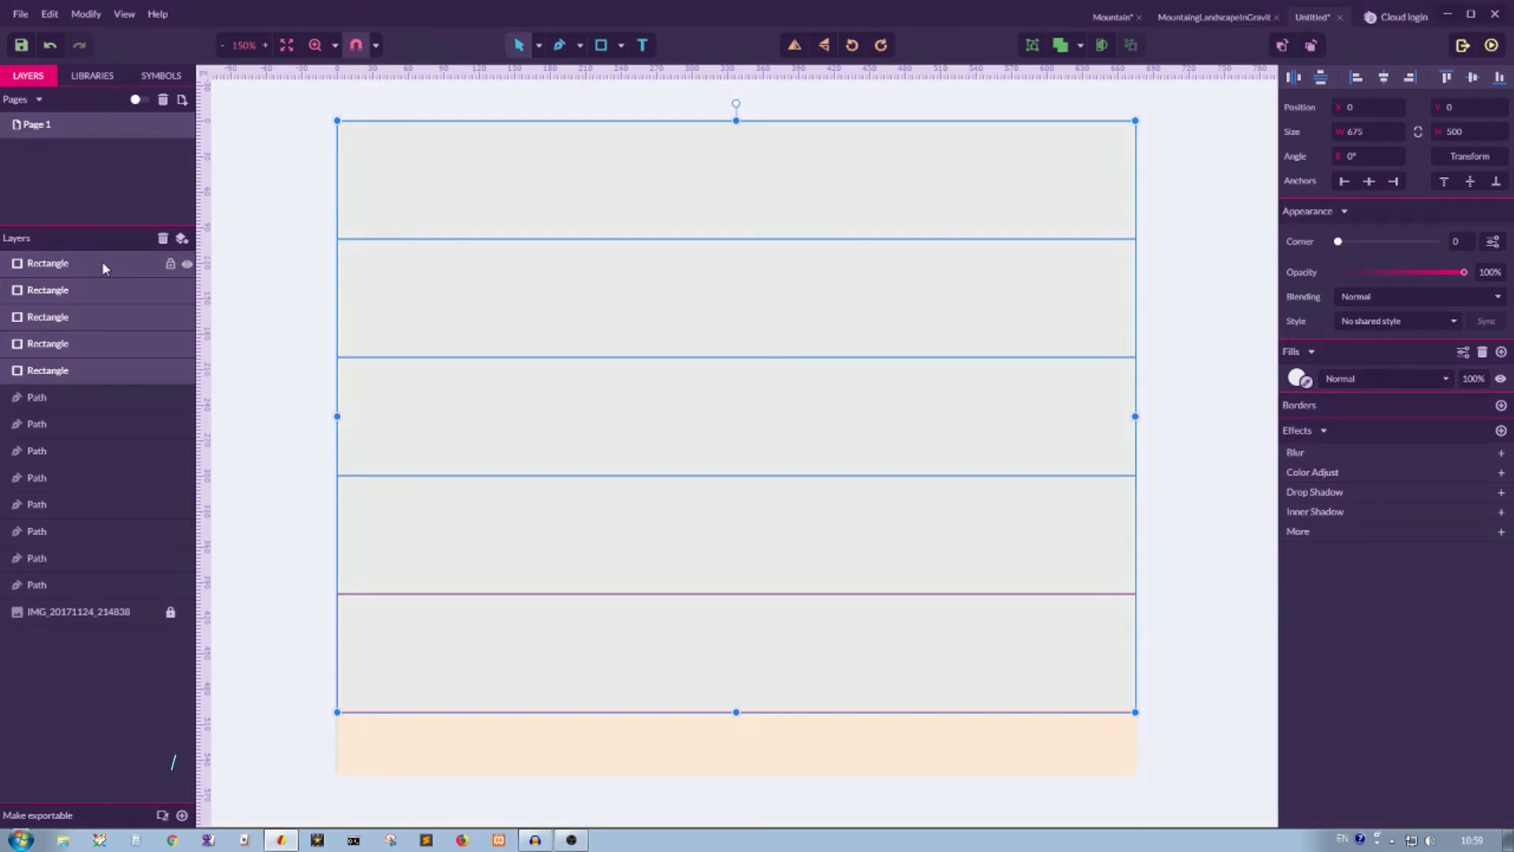
{"action": "key", "text": "ctrl+shift+Down"}
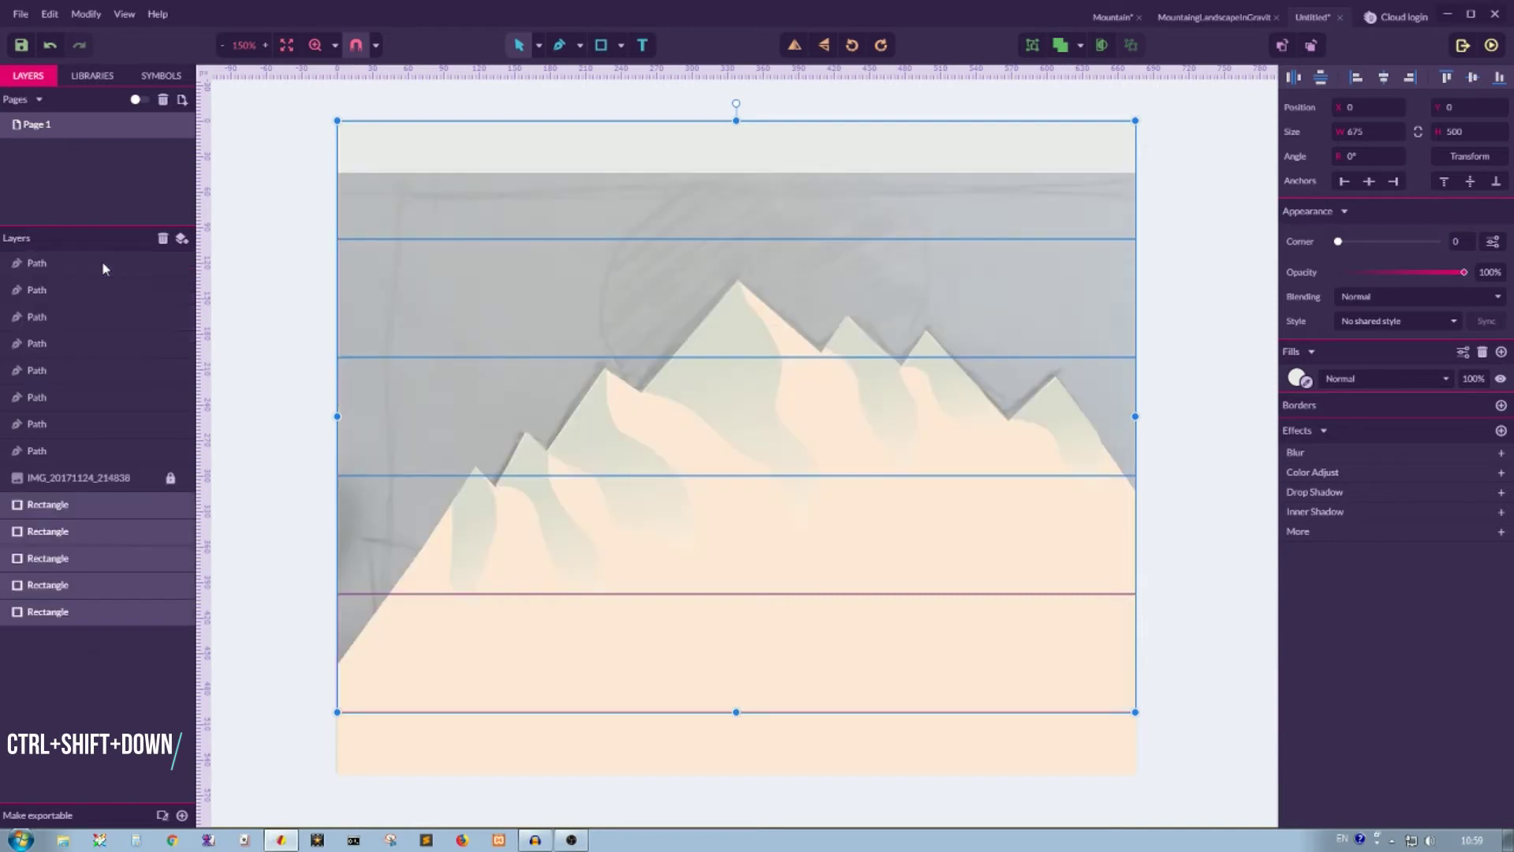
{"action": "key", "text": "ctrl+Up"}
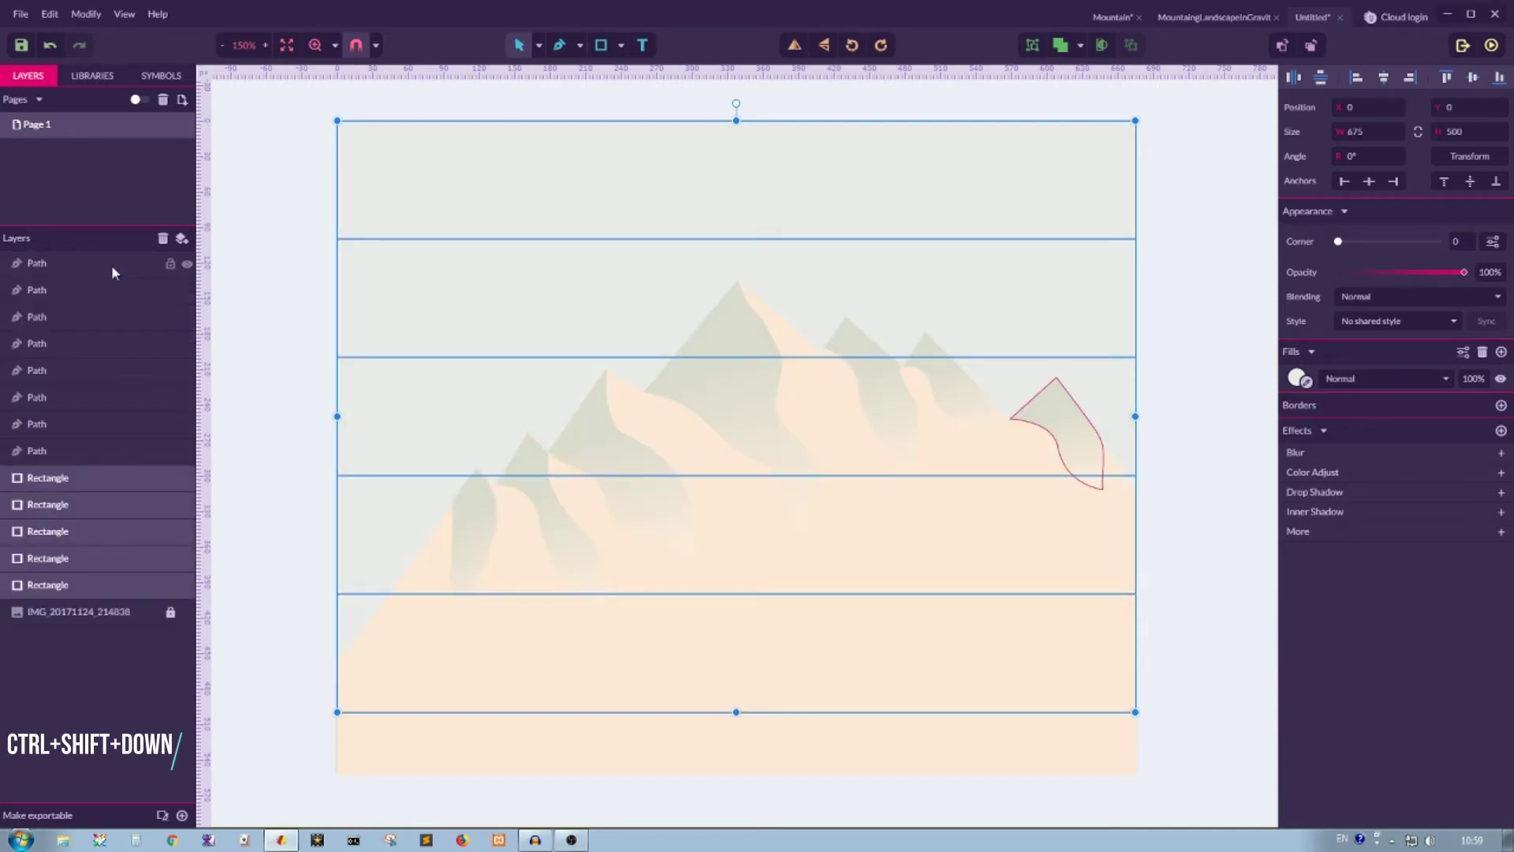
{"action": "left_click", "coordinate": [1220, 229]}
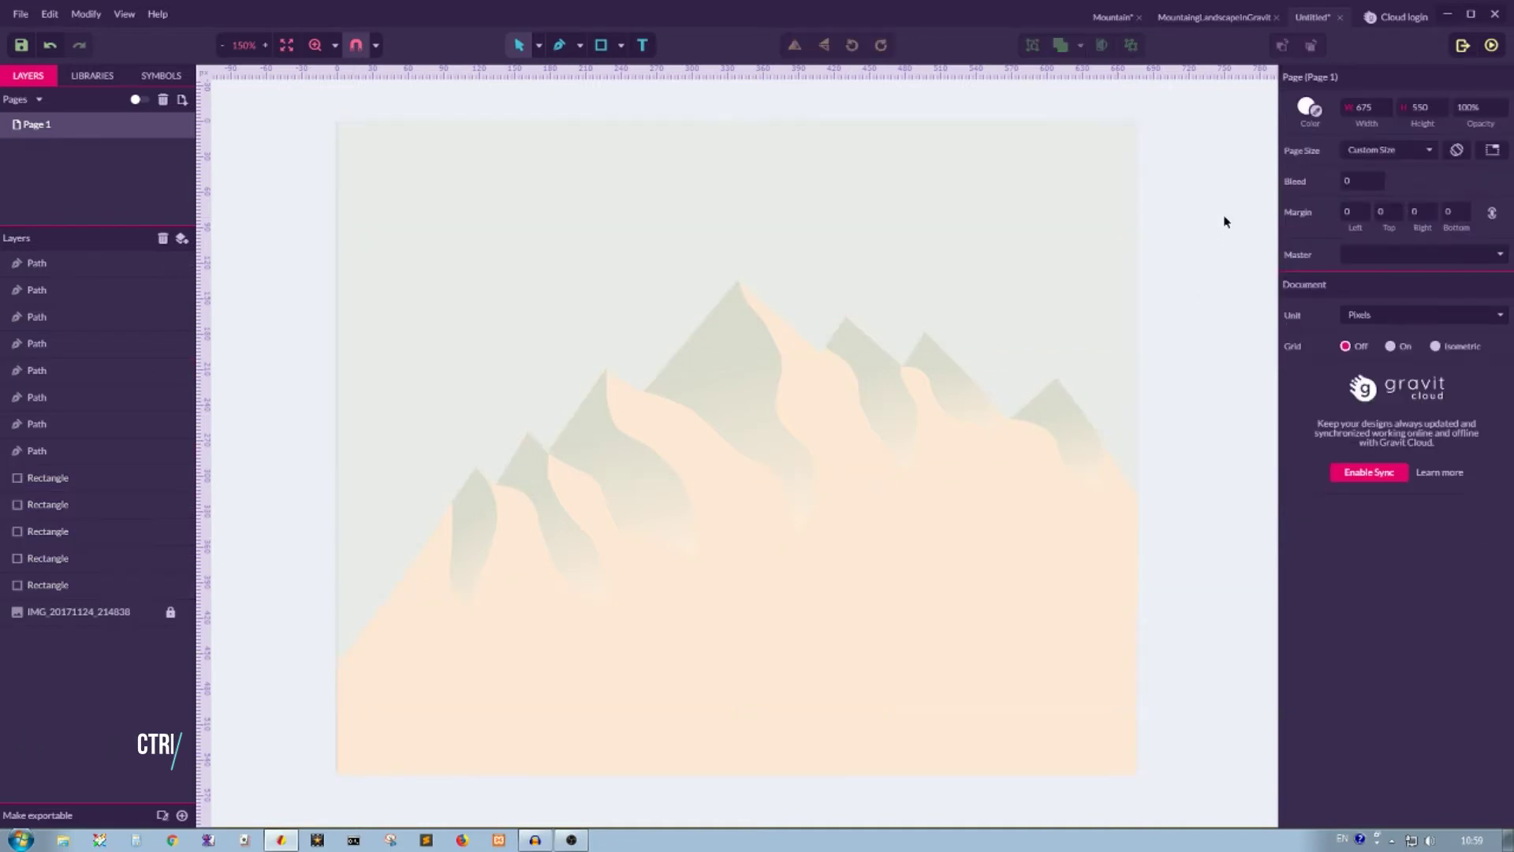
{"action": "left_click", "coordinate": [1075, 186]}
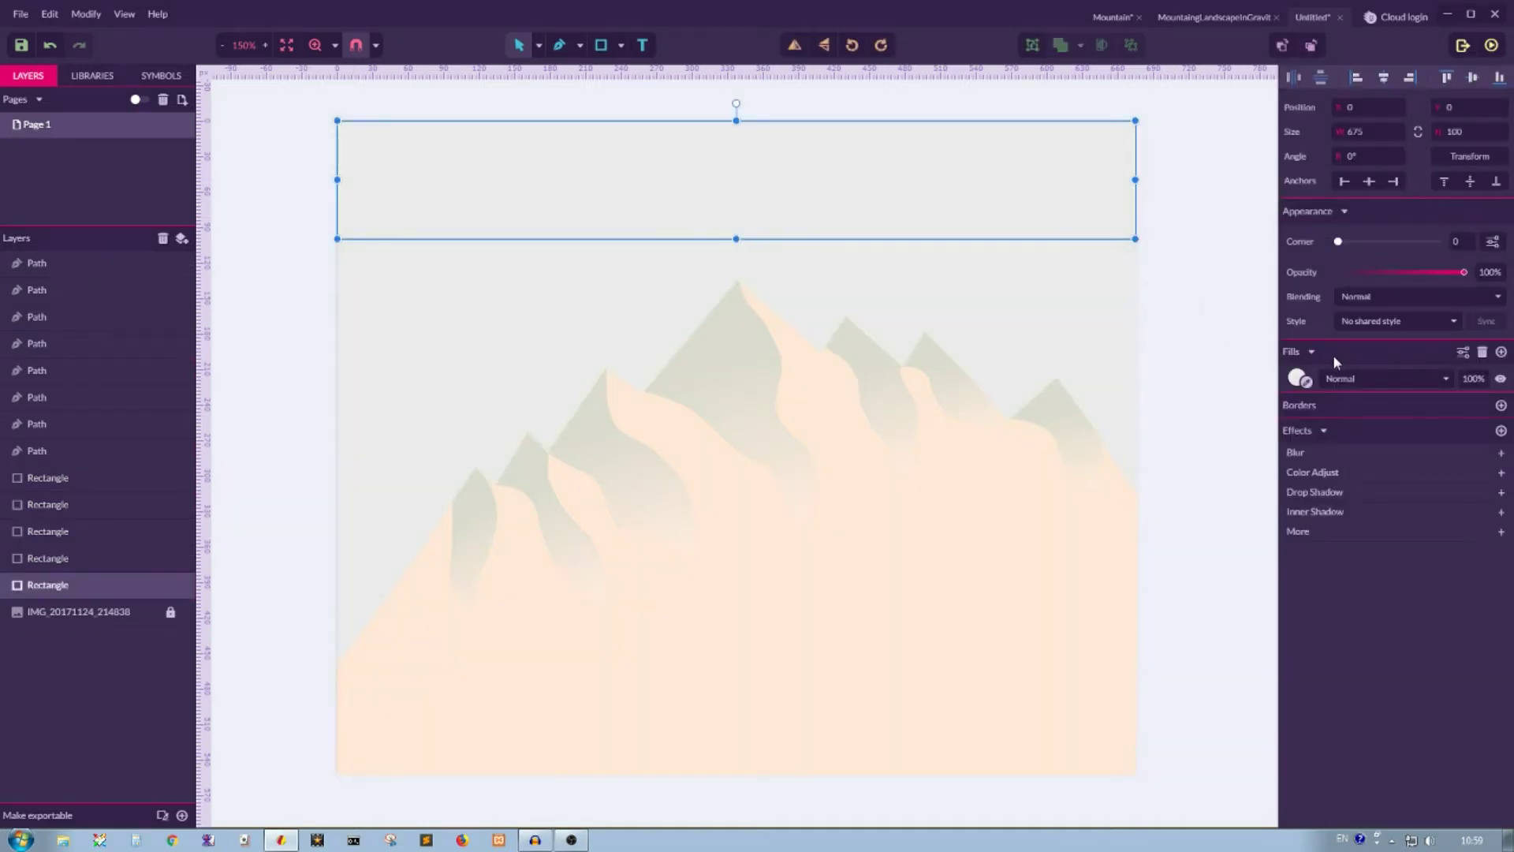
Colour the top three sky bands with progressively darker orange swatches, including #F79C78
{"action": "left_click", "coordinate": [1297, 378]}
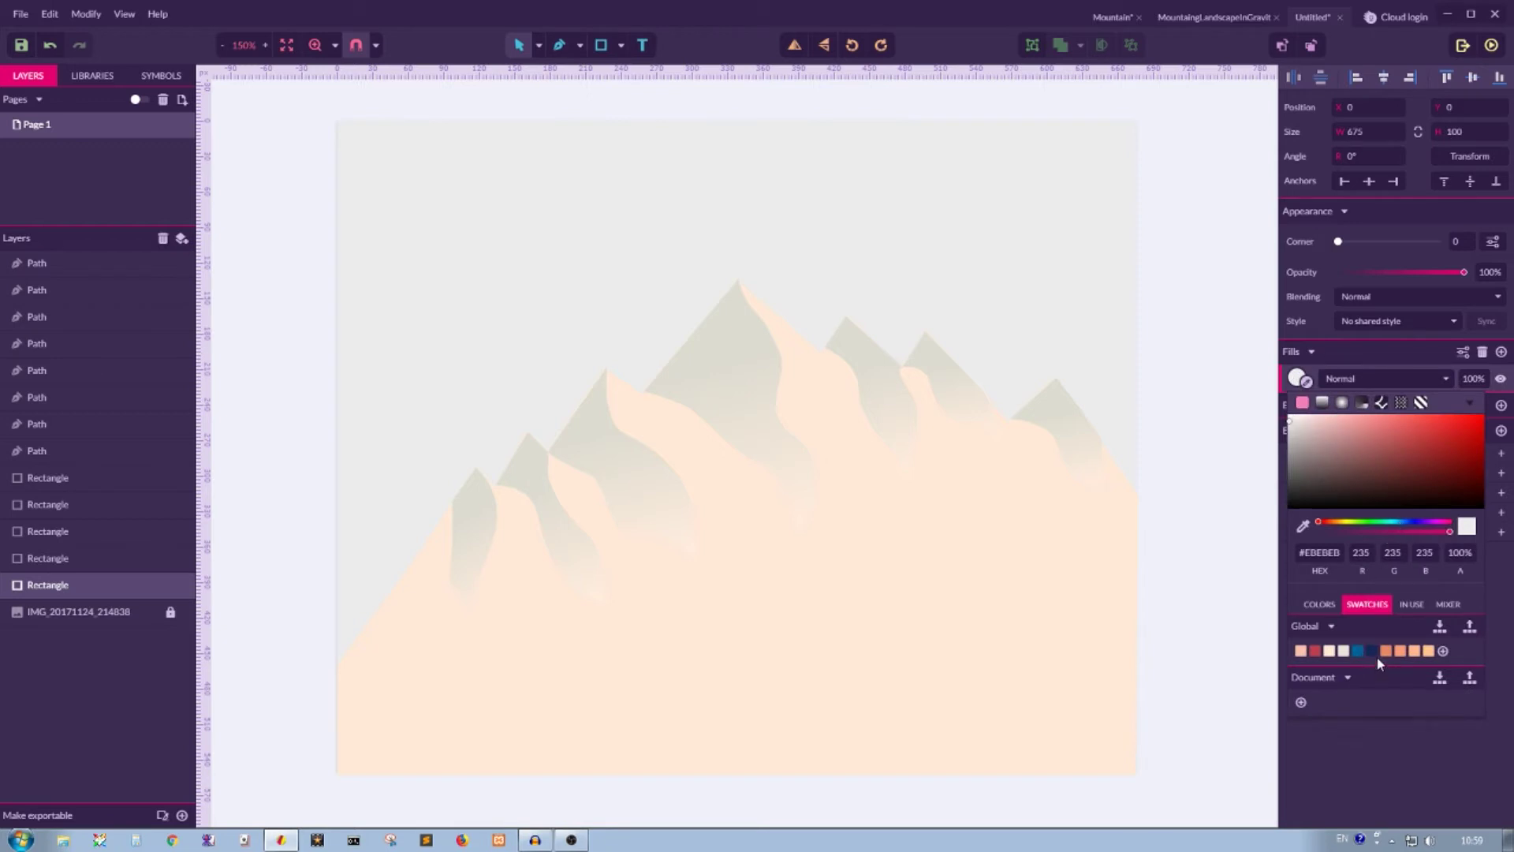
{"action": "left_click", "coordinate": [1429, 651]}
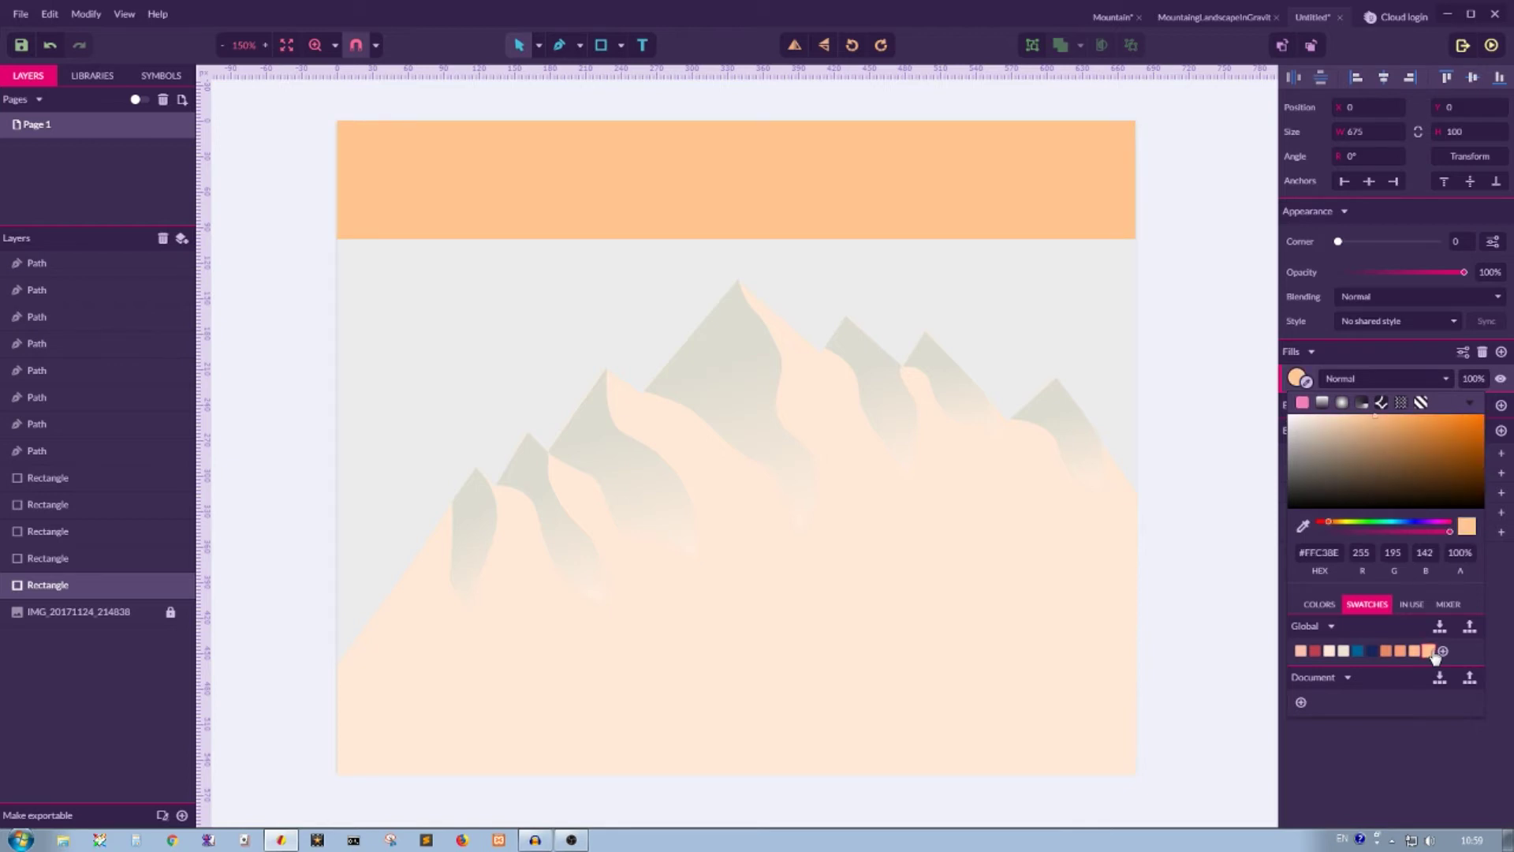
{"action": "left_click", "coordinate": [1069, 262]}
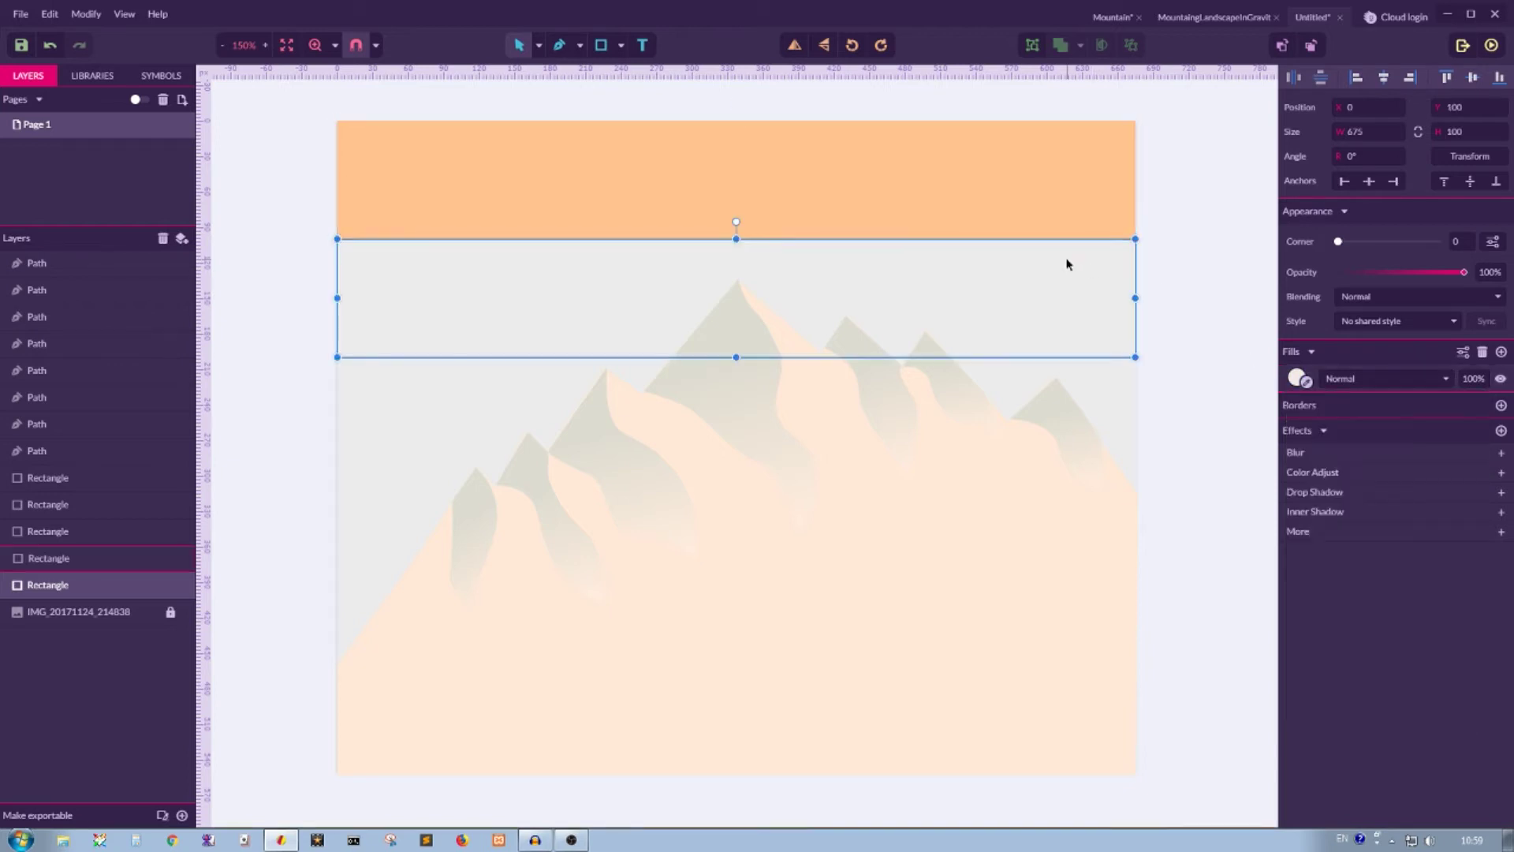
{"action": "left_click", "coordinate": [1298, 378]}
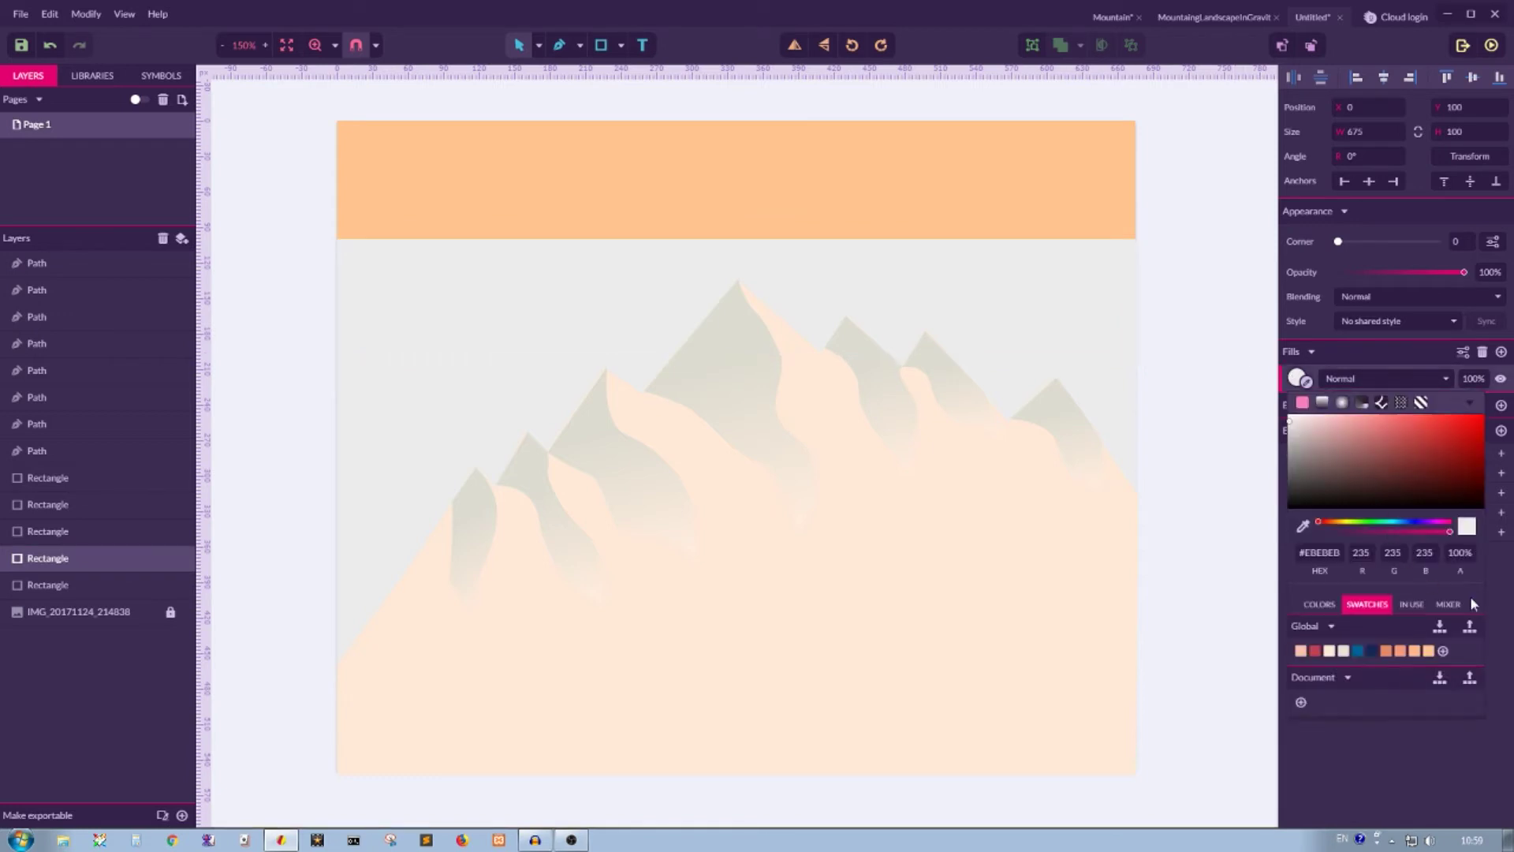
{"action": "left_click", "coordinate": [1415, 651]}
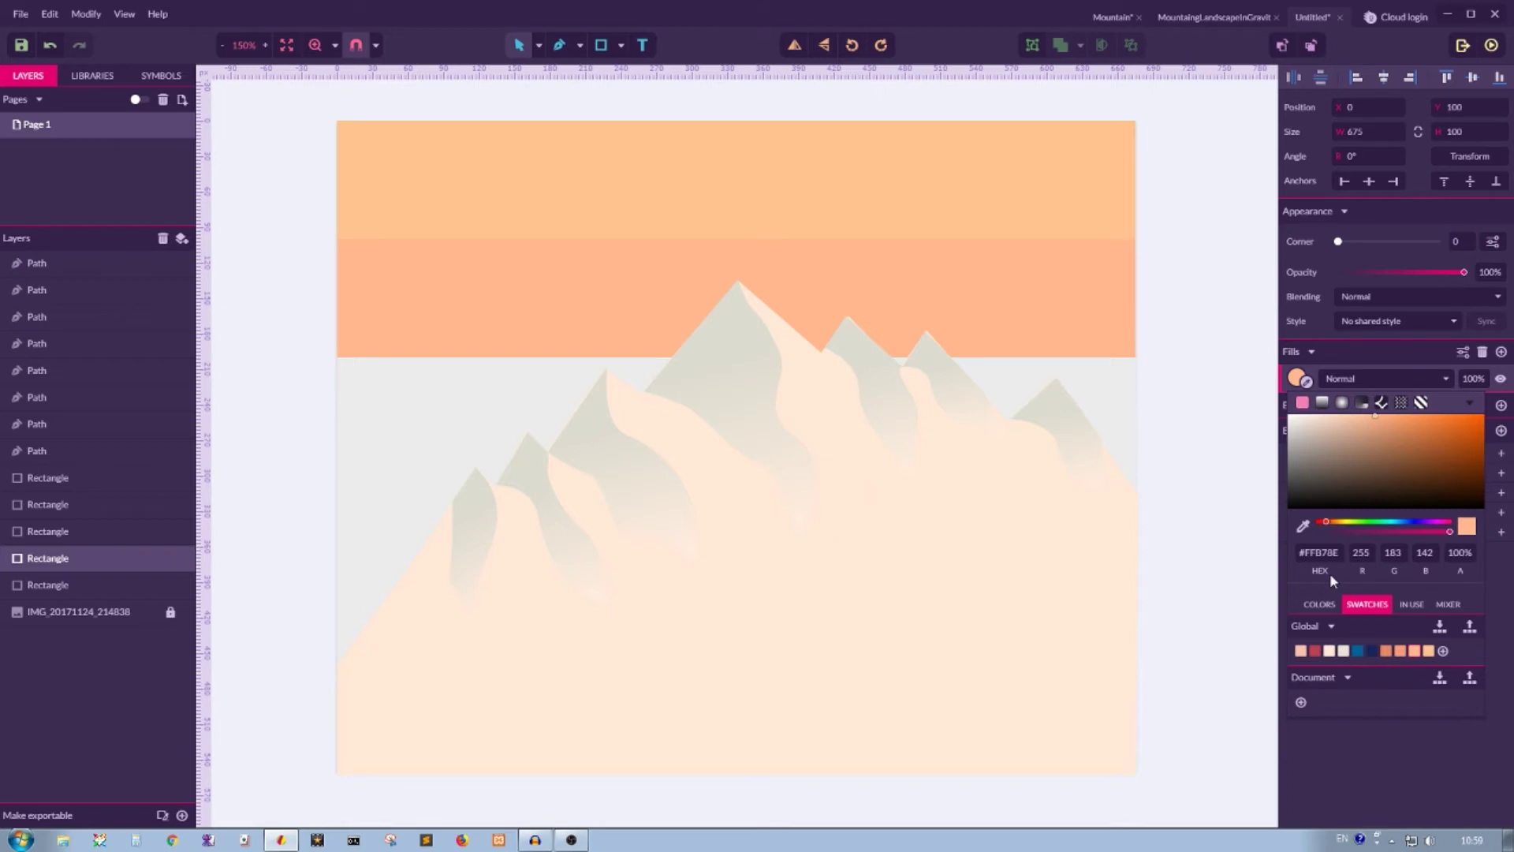
{"action": "left_click", "coordinate": [1121, 389]}
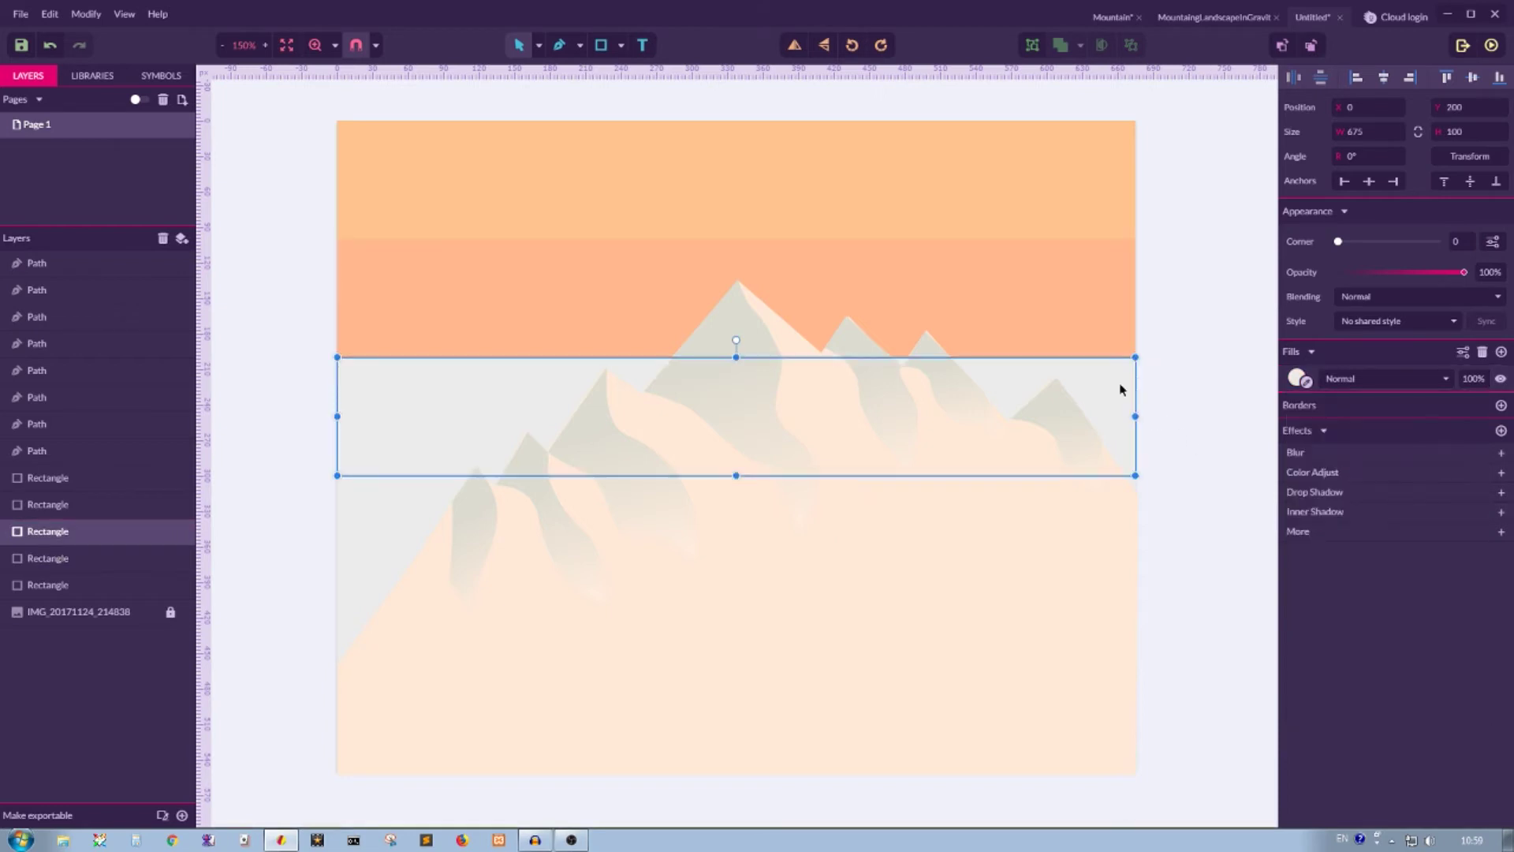
{"action": "left_click", "coordinate": [1297, 379]}
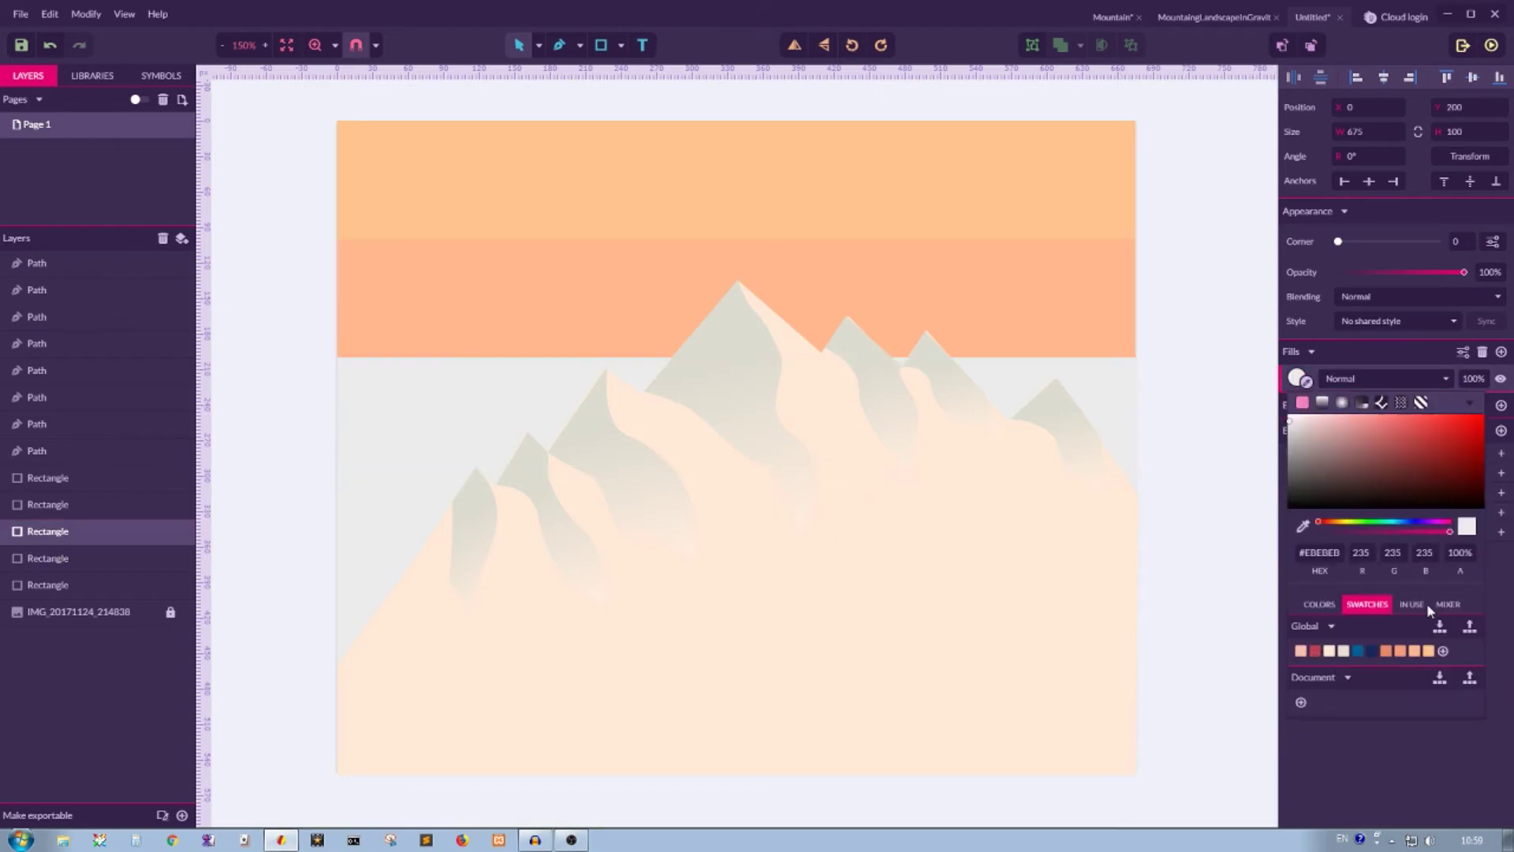
{"action": "left_click", "coordinate": [1400, 651]}
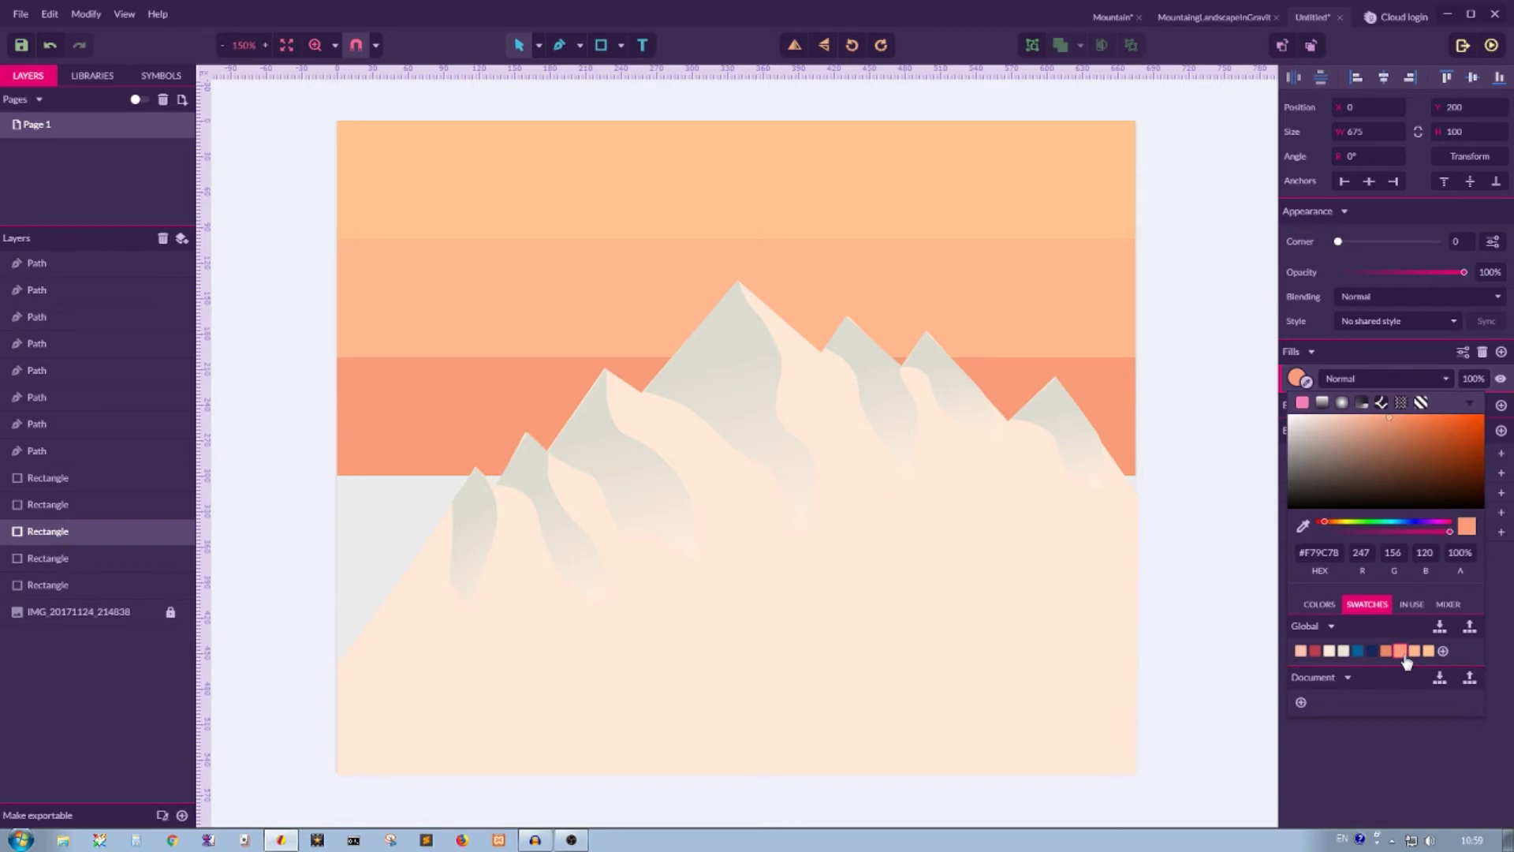
Give the fourth and bottom sky bands the deepest orange, #E88964
{"action": "left_click", "coordinate": [352, 502]}
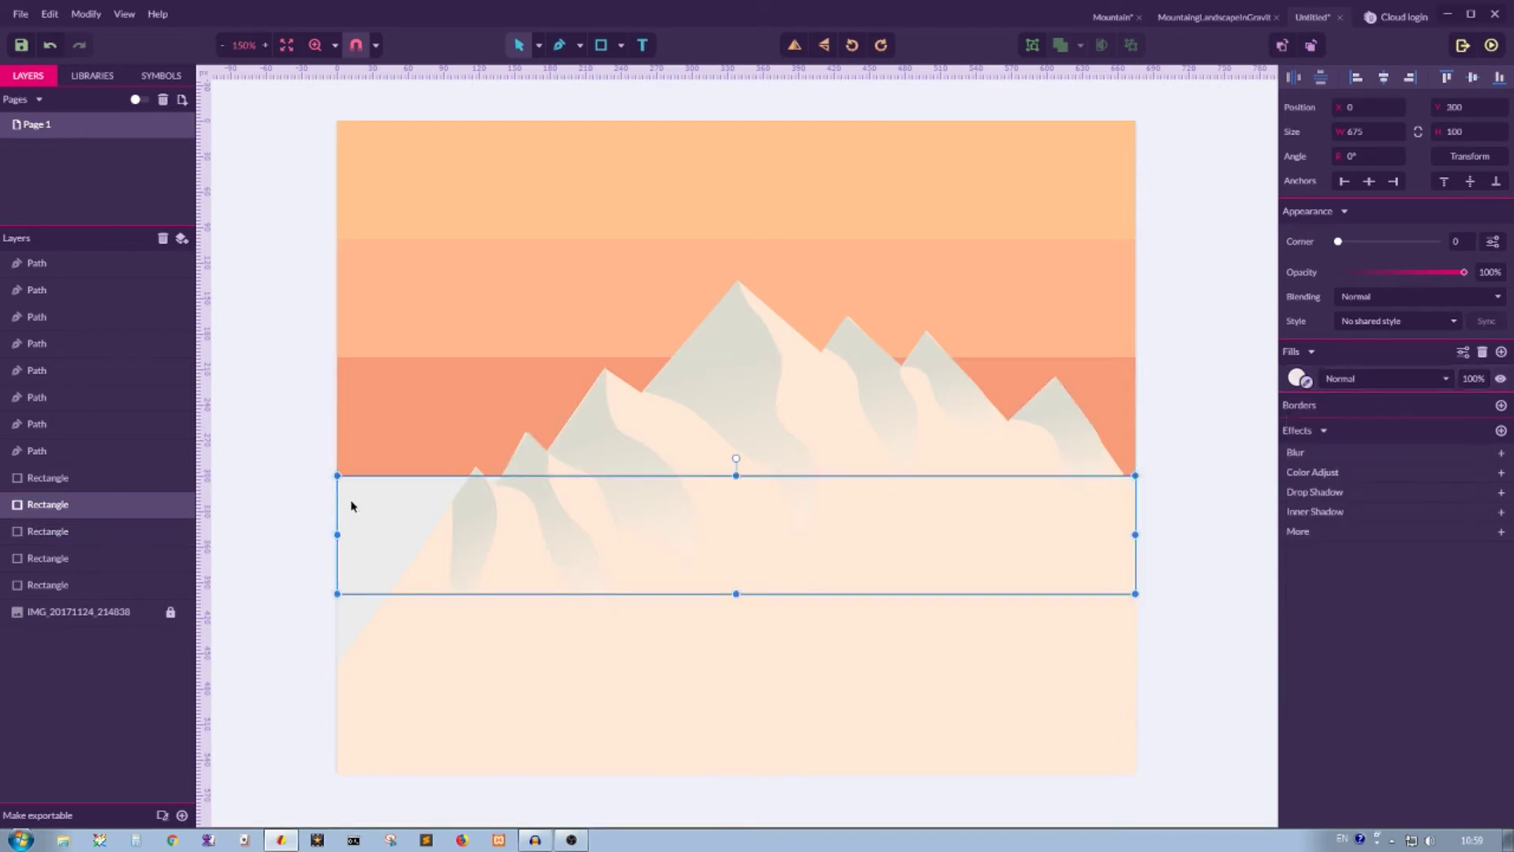
{"action": "left_click", "coordinate": [1297, 378]}
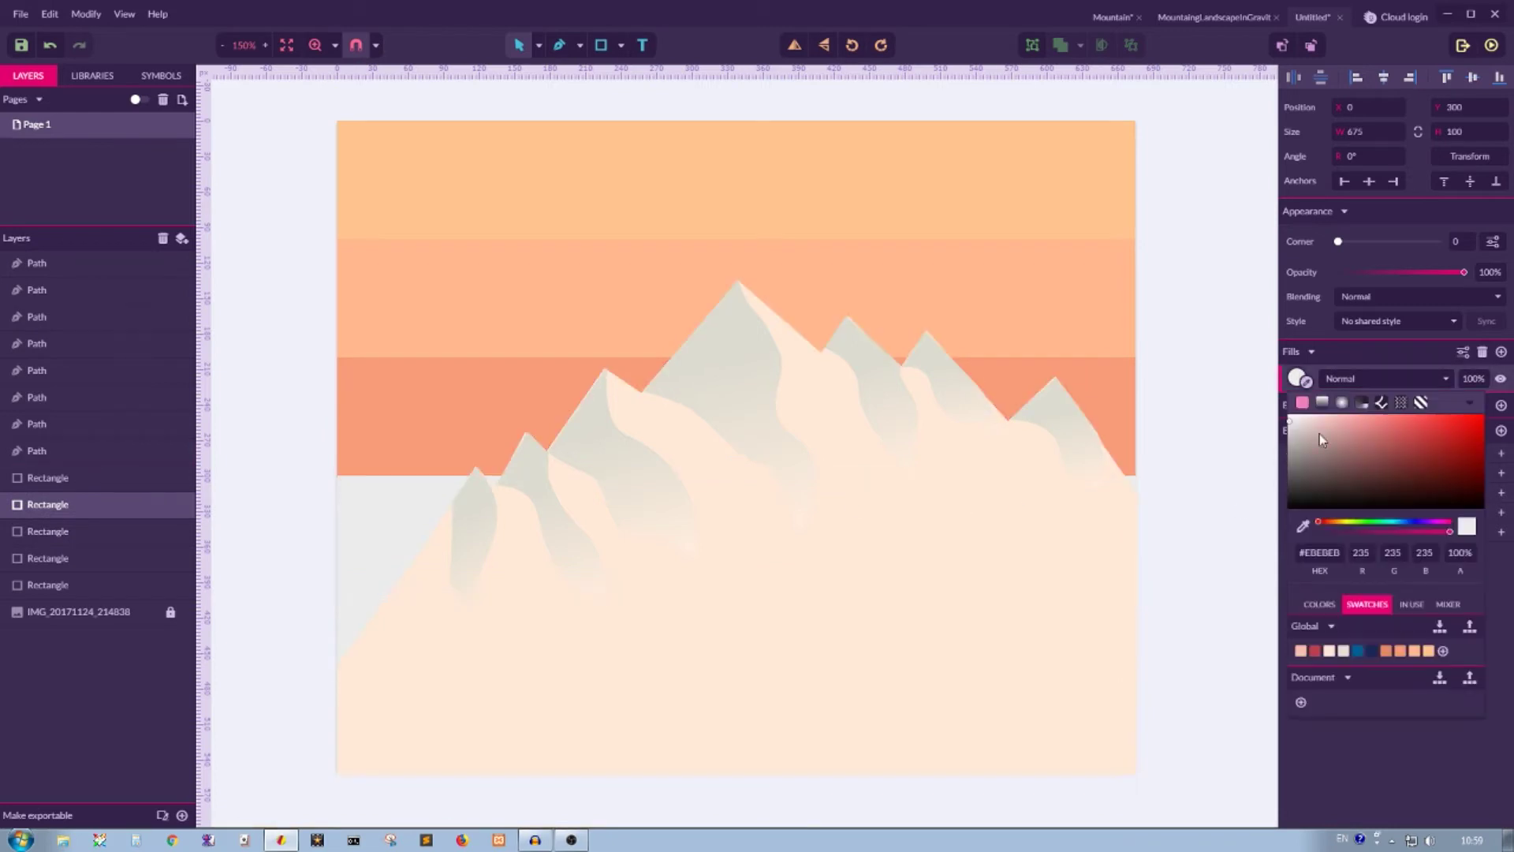
{"action": "left_click", "coordinate": [1386, 653]}
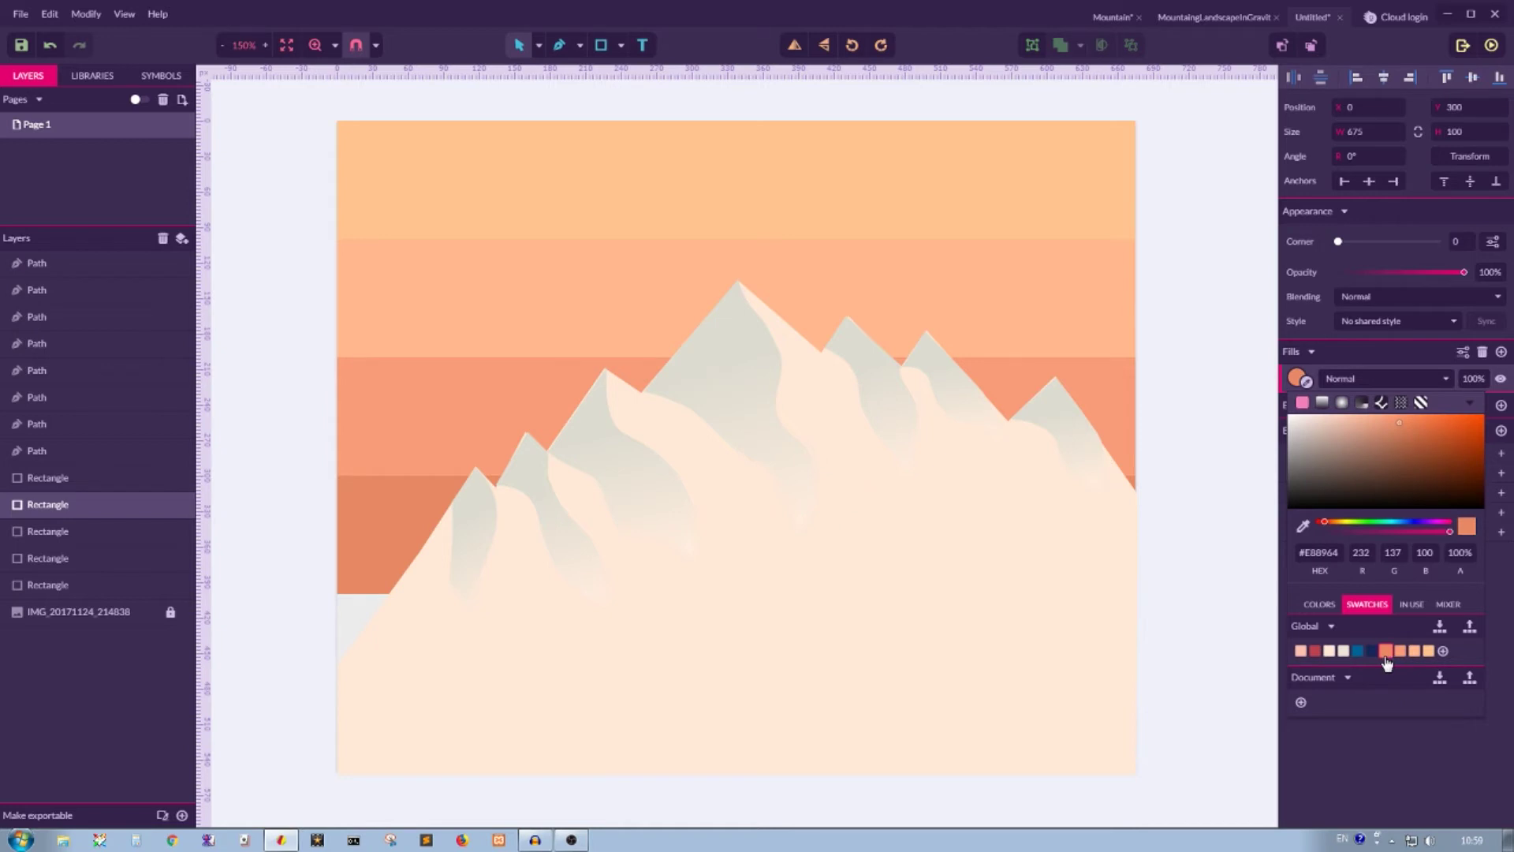
{"action": "left_click", "coordinate": [348, 612]}
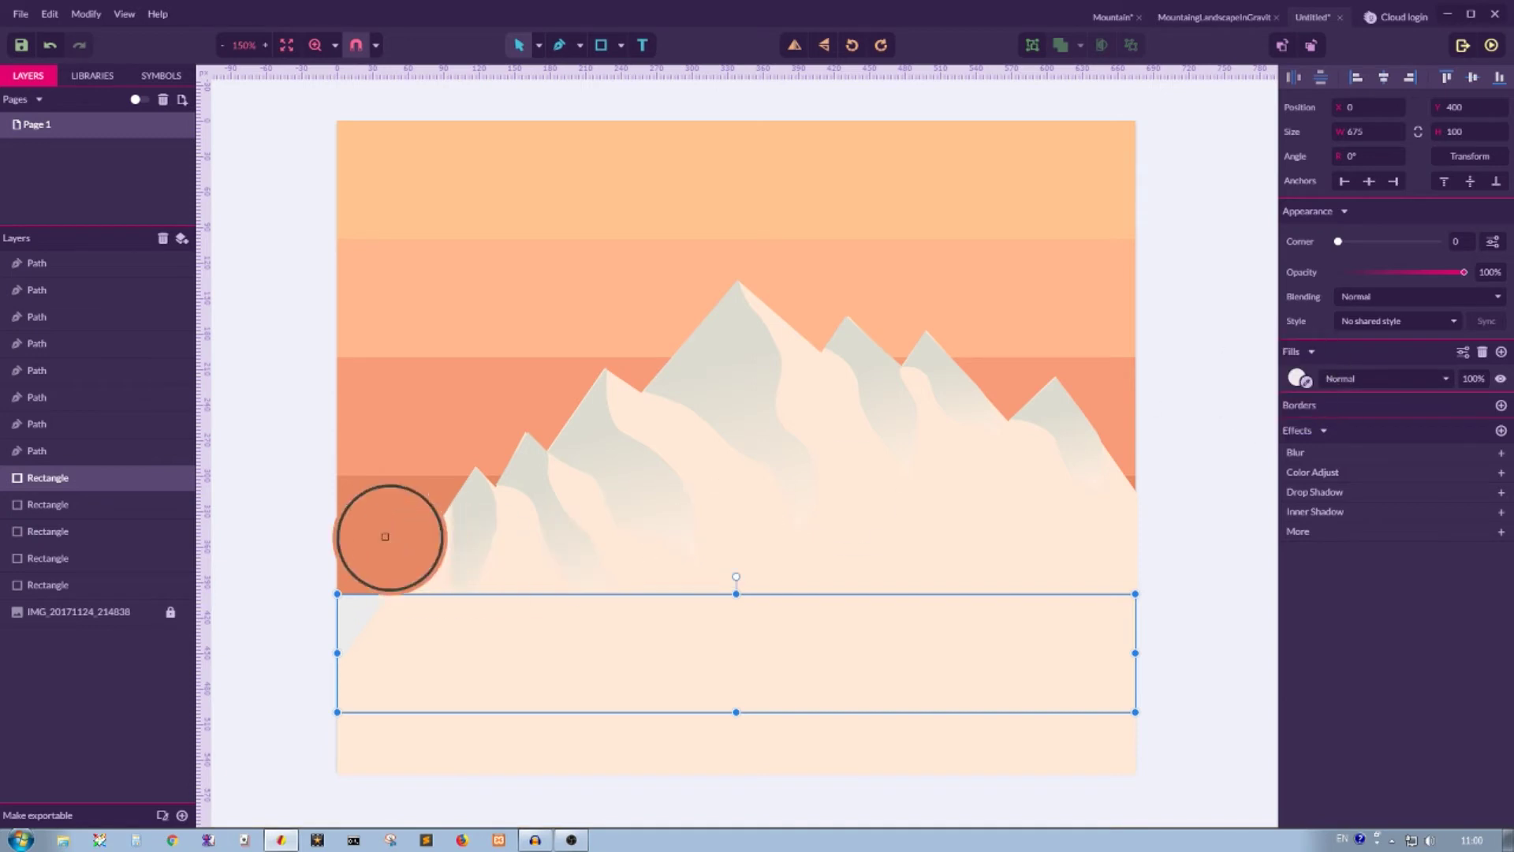
{"action": "left_click", "coordinate": [368, 531]}
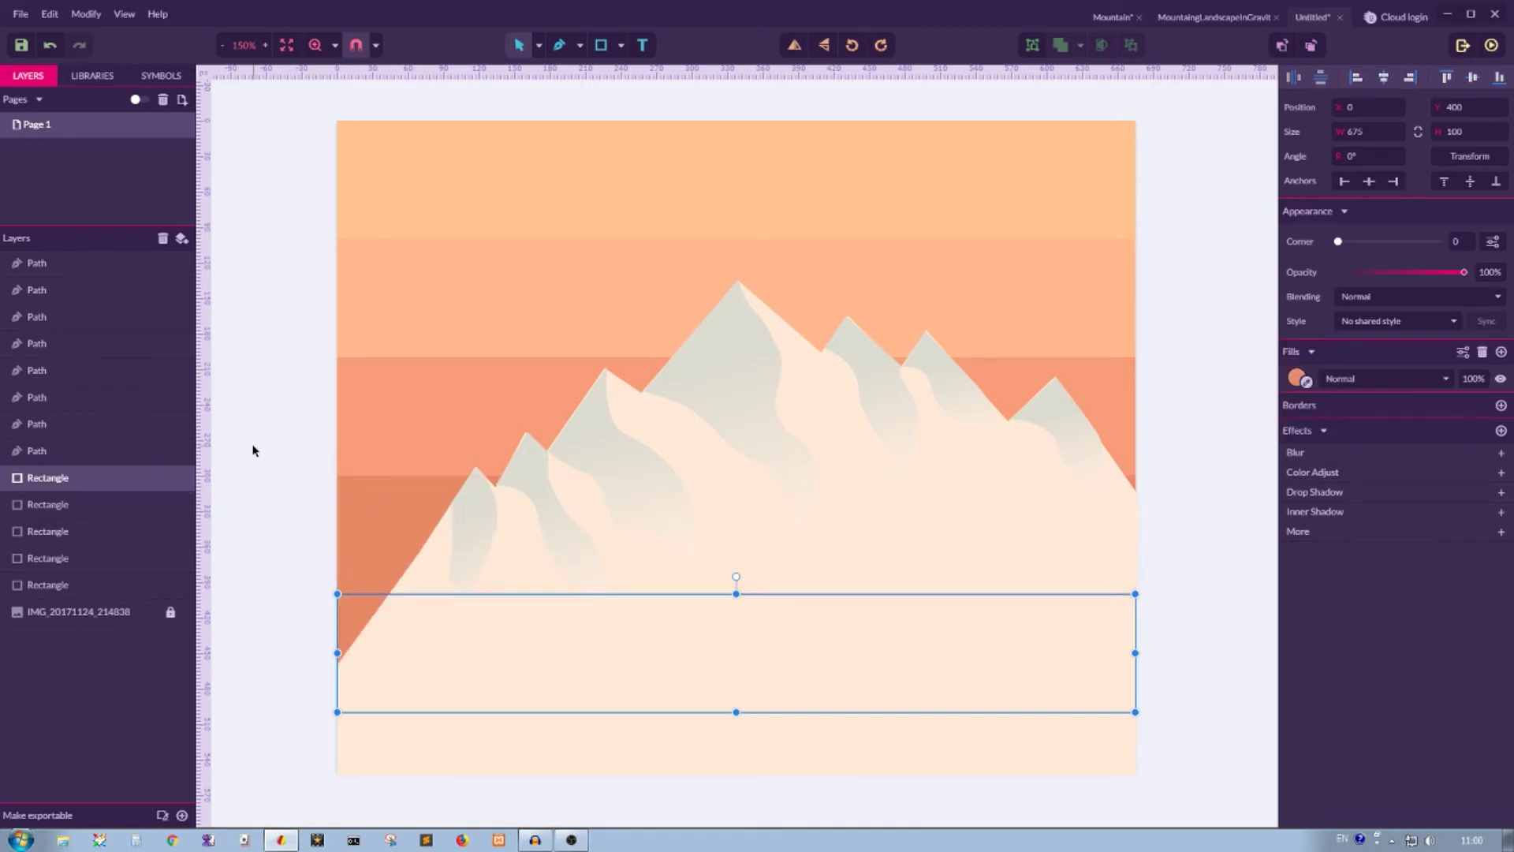
{"action": "left_click", "coordinate": [212, 390]}
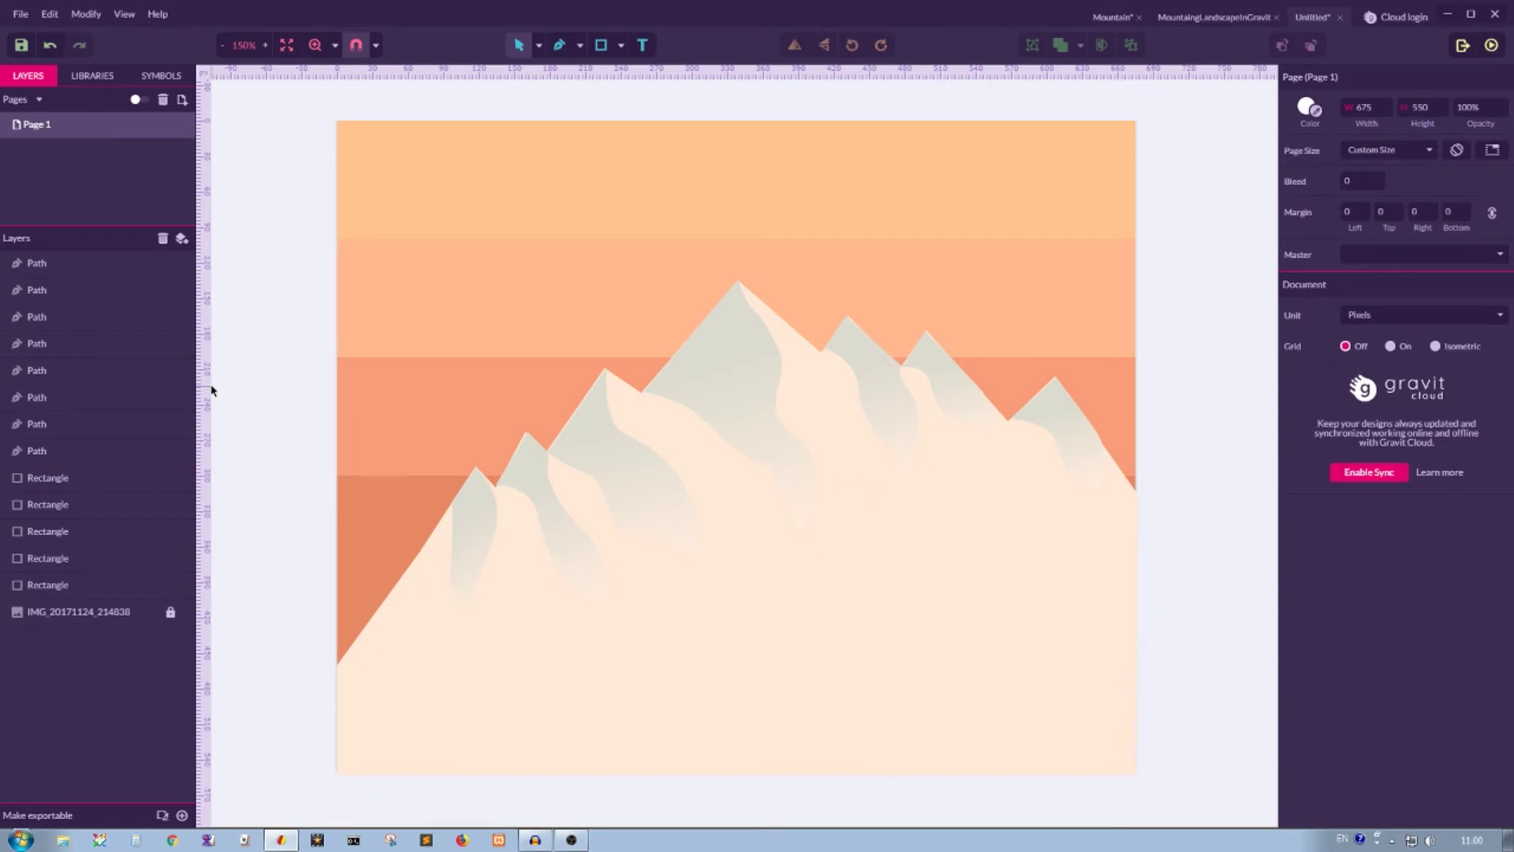
Draw a 252 × 252 px circle around the central peak and place it behind the mountains
{"action": "left_click", "coordinate": [622, 45]}
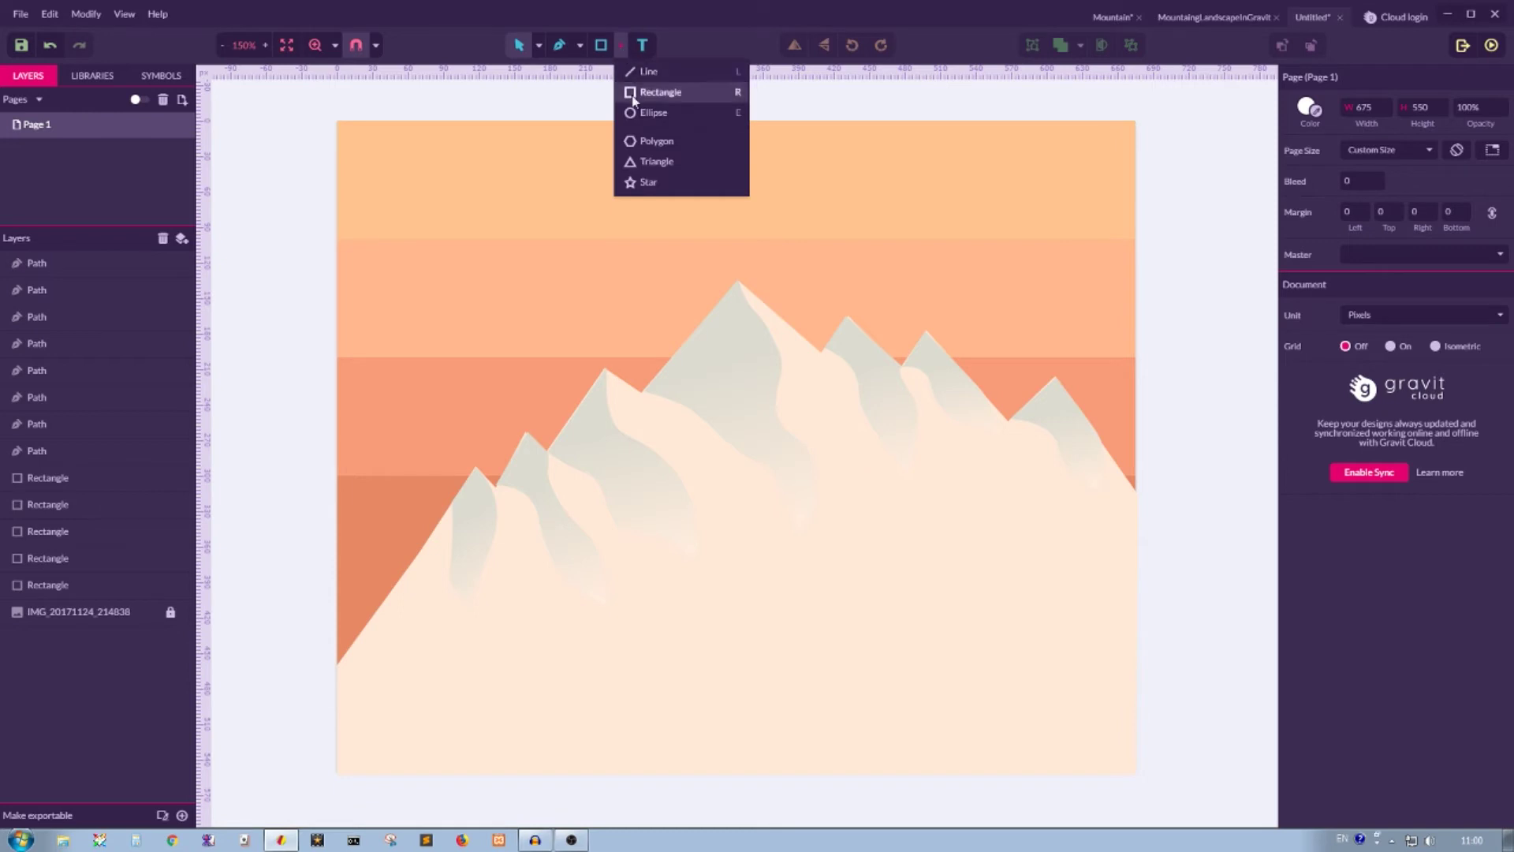
{"action": "left_click", "coordinate": [635, 113]}
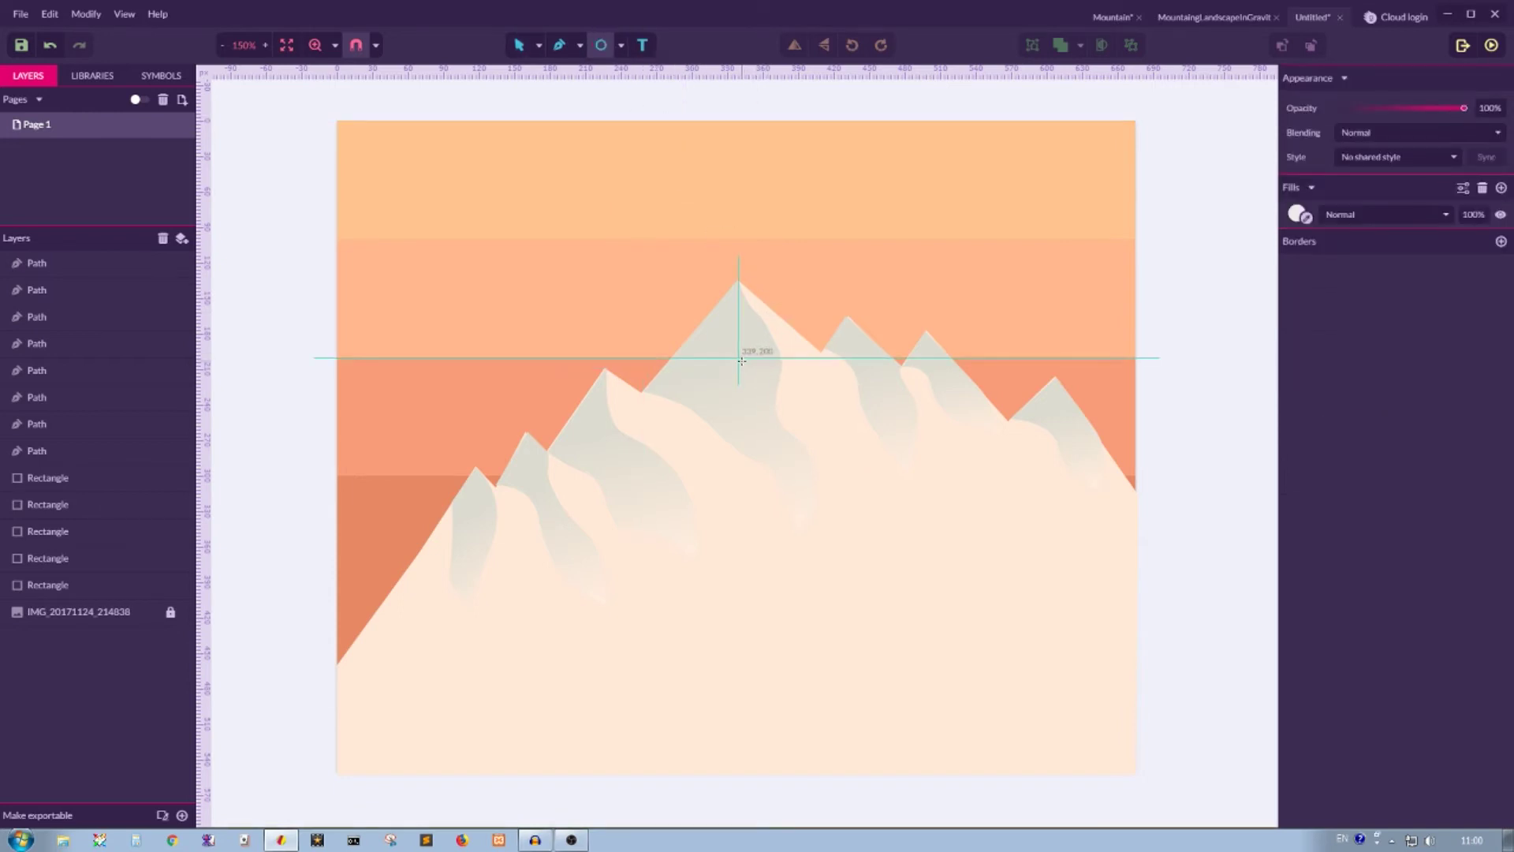
{"action": "mouse_move", "coordinate": [742, 362]}
{"action": "left_mouse_down"}
{"action": "mouse_move", "coordinate": [791, 450]}
{"action": "mouse_move", "coordinate": [777, 464]}
{"action": "mouse_move", "coordinate": [811, 479]}
{"action": "mouse_move", "coordinate": [821, 507]}
{"action": "left_mouse_up"}
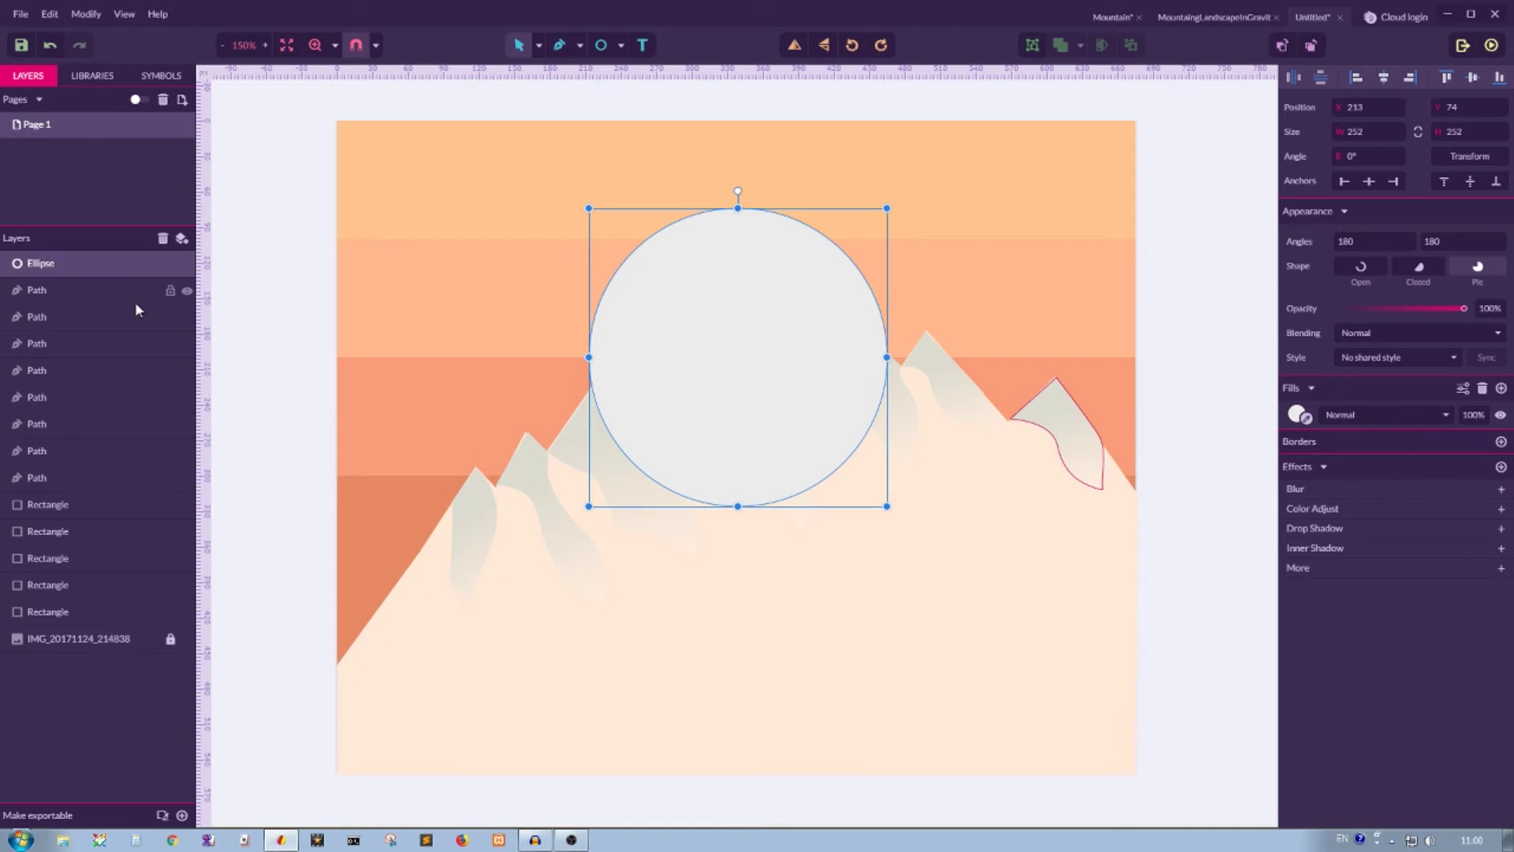
{"action": "key", "text": "ctrl+bracketleft"}
{"action": "key", "text": "ctrl+bracketleft"}
{"action": "key", "text": "ctrl+bracketleft"}
{"action": "key", "text": "ctrl+bracketleft"}
{"action": "key", "text": "ctrl+bracketleft"}
{"action": "key", "text": "ctrl+bracketleft"}
{"action": "key", "text": "ctrl+bracketleft"}
{"action": "key", "text": "ctrl+bracketleft"}
{"action": "key", "text": "ctrl+bracketleft"}
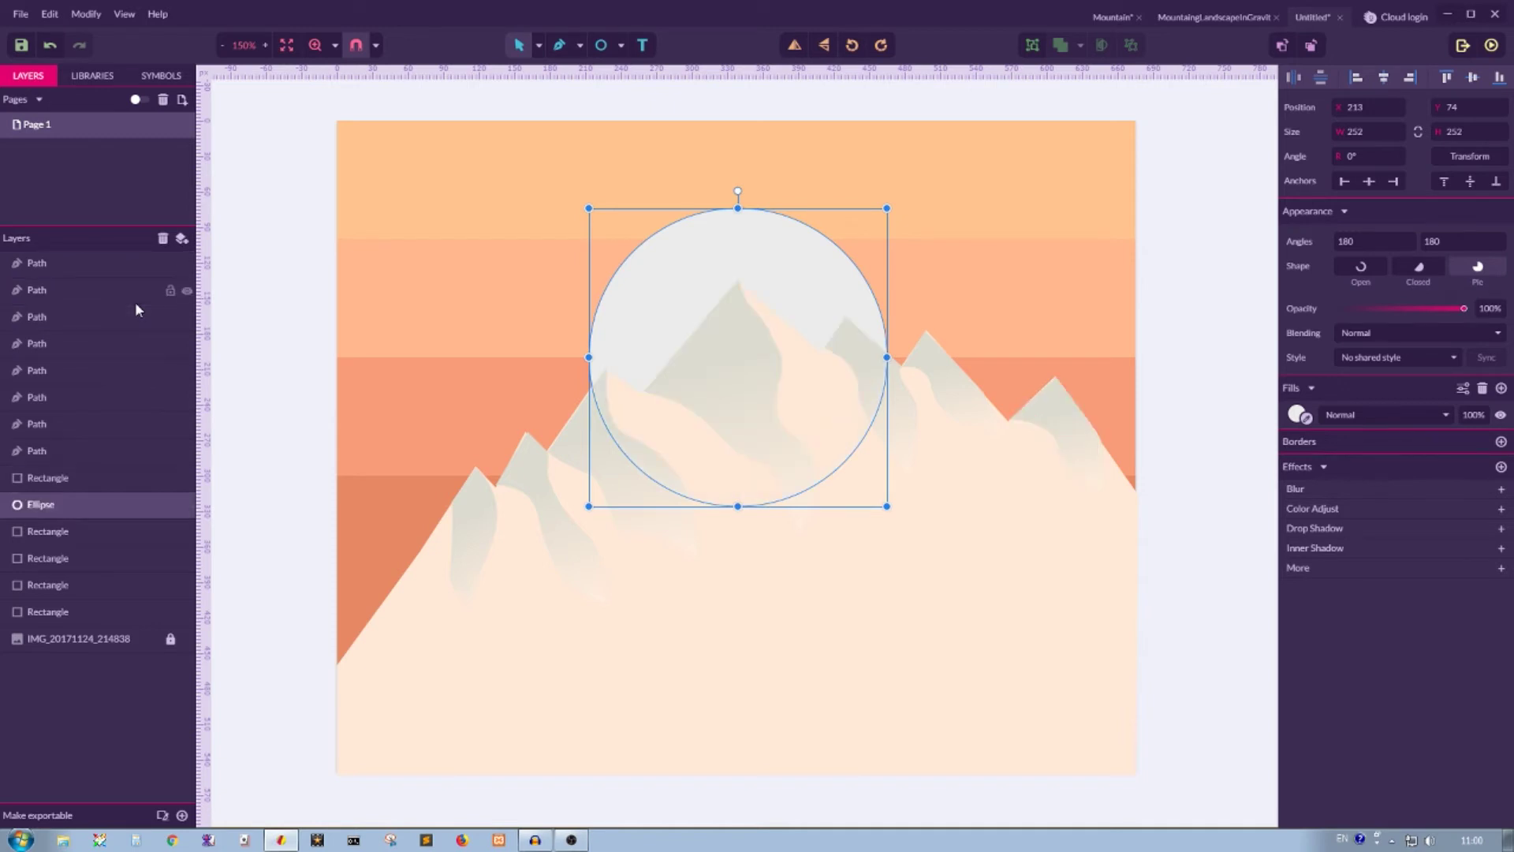
{"action": "key", "text": "ctrl+bracketright"}
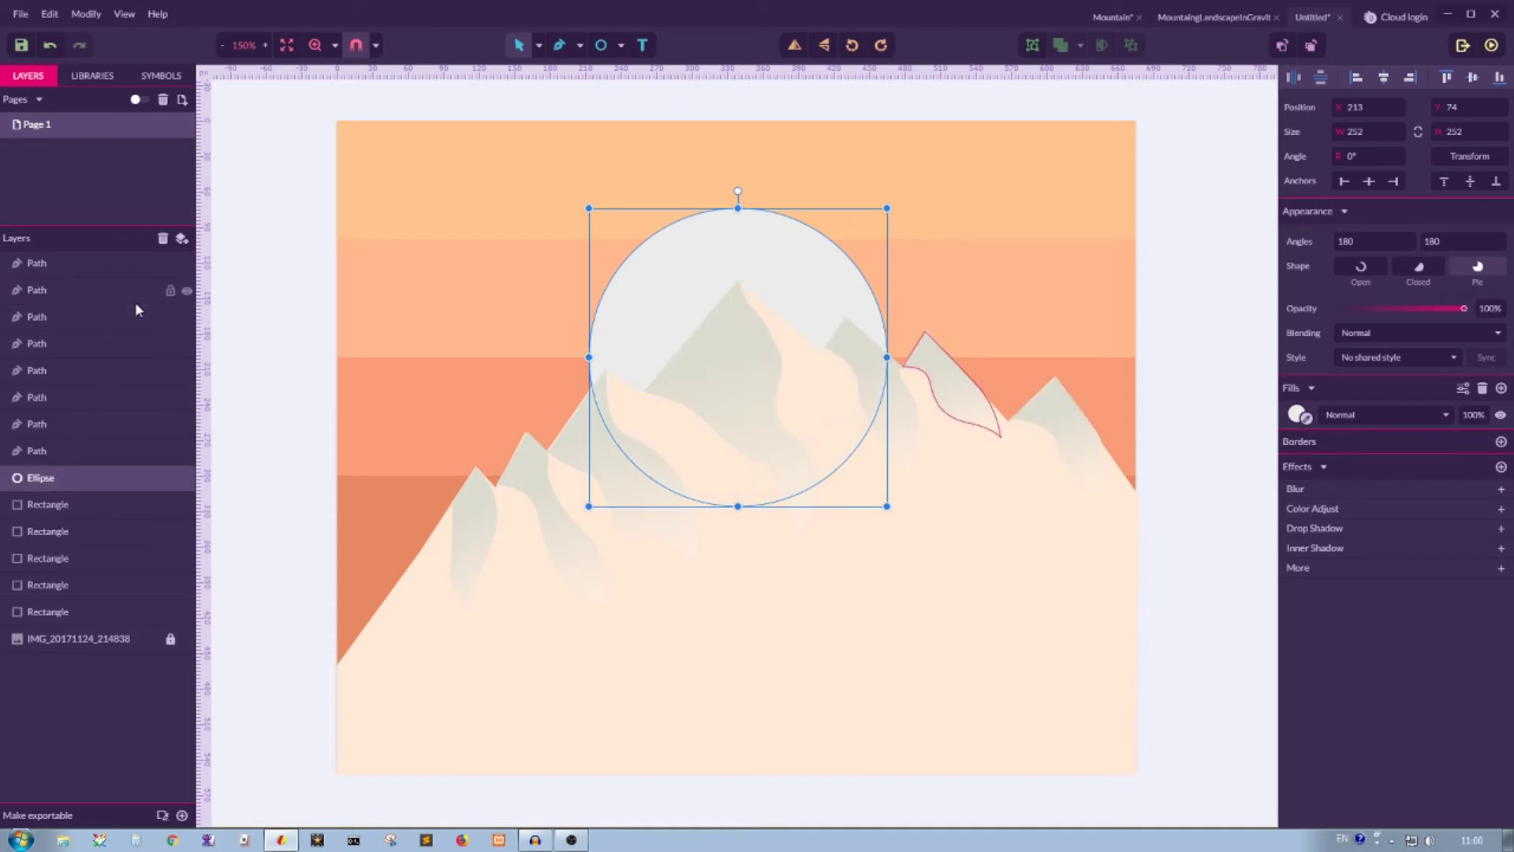
Colour the sun crimson #BB3F51, enlarge it to 278 × 278 px and raise it behind the peak
{"action": "left_click", "coordinate": [1296, 414]}
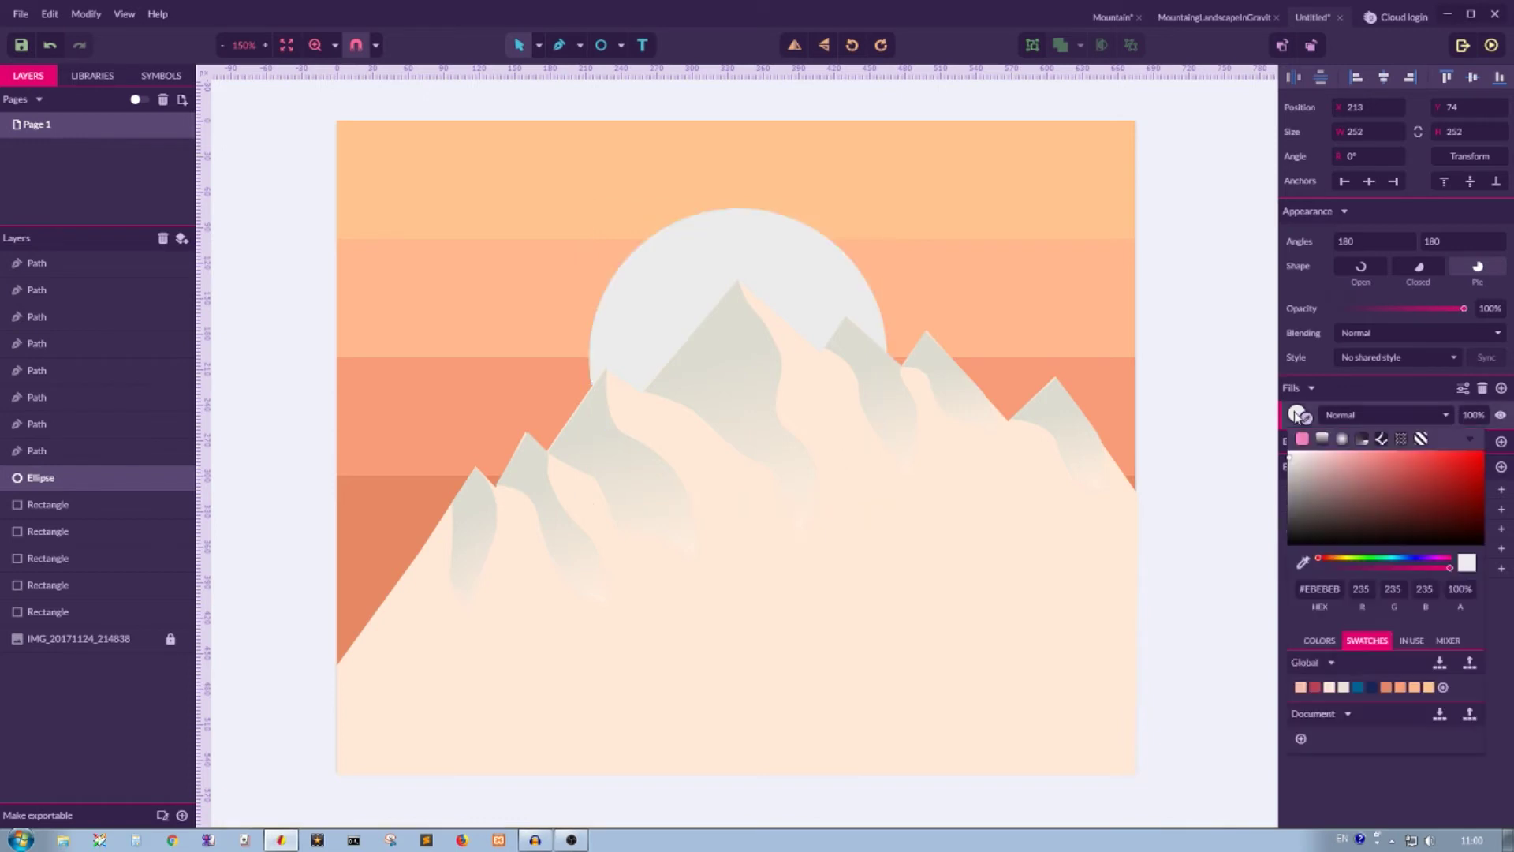
{"action": "left_click", "coordinate": [1315, 688]}
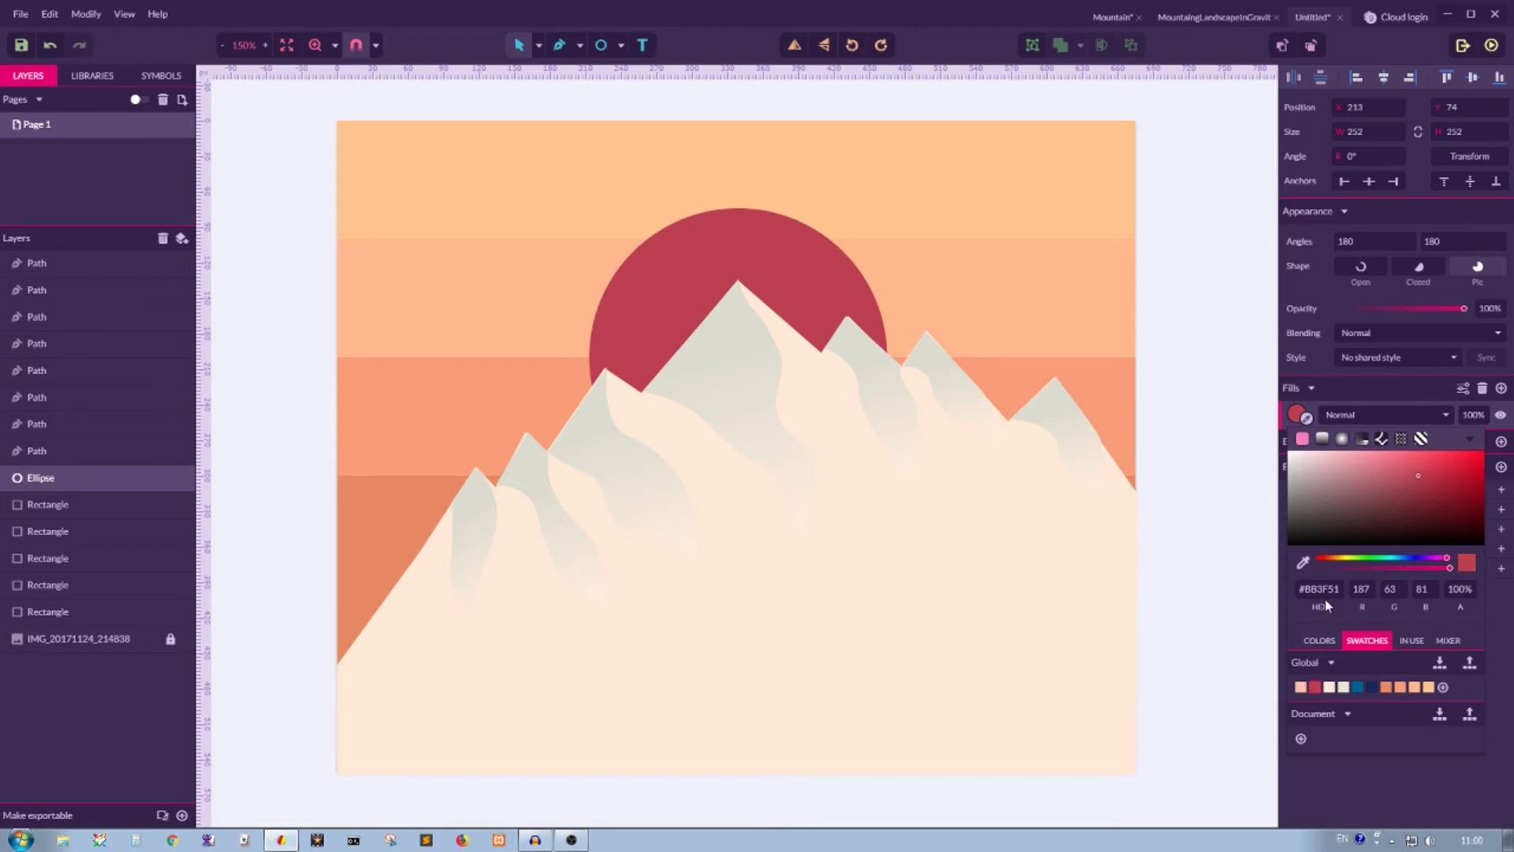
{"action": "left_click_drag", "start_coordinate": [834, 287], "coordinate": [834, 271]}
{"action": "left_click_drag", "start_coordinate": [899, 191], "coordinate": [909, 185]}
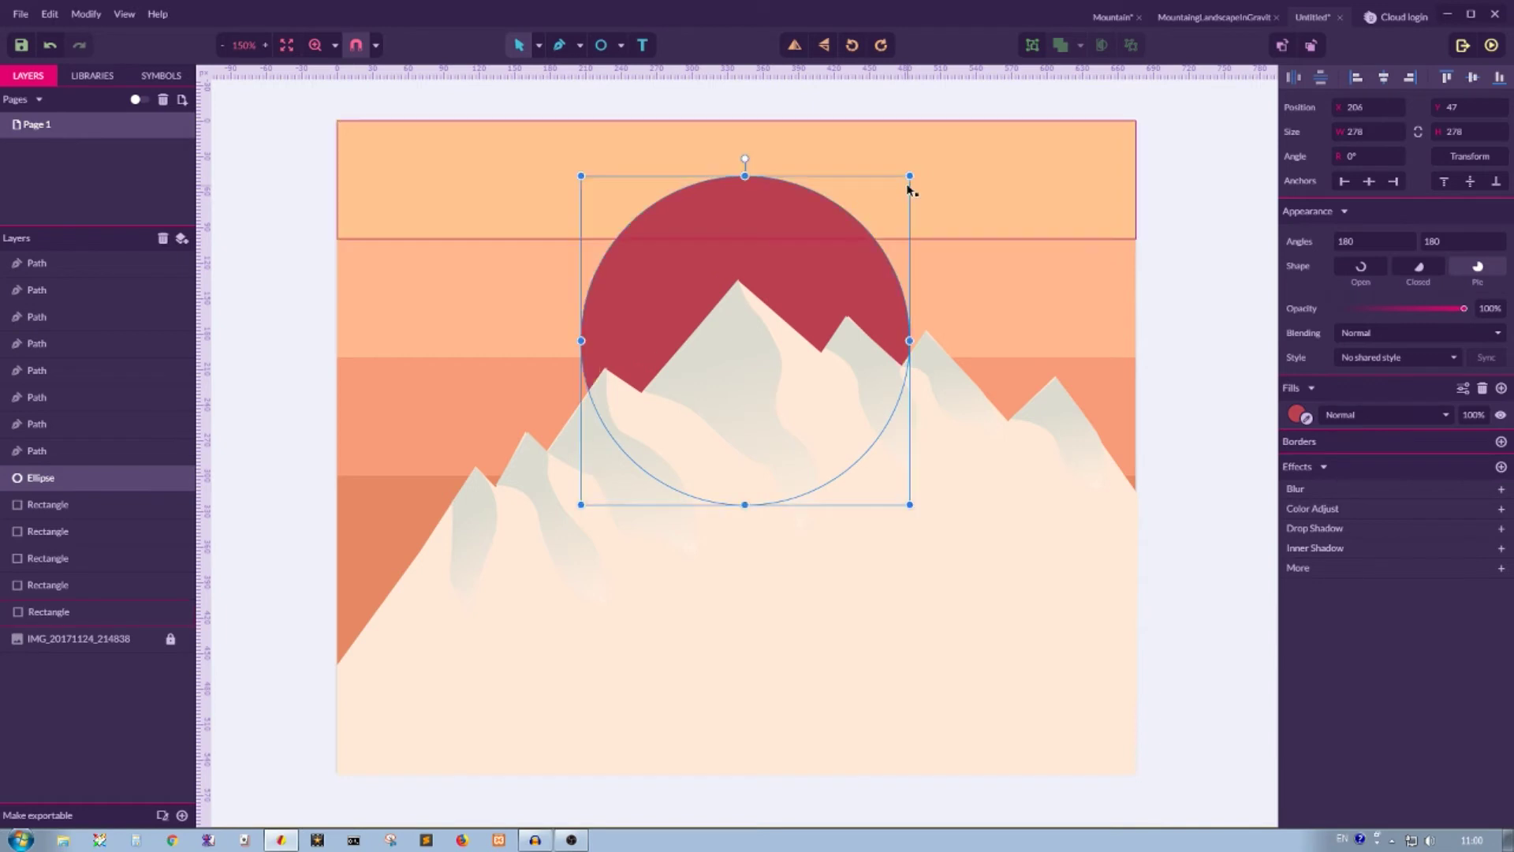
{"action": "left_click", "coordinate": [881, 223]}
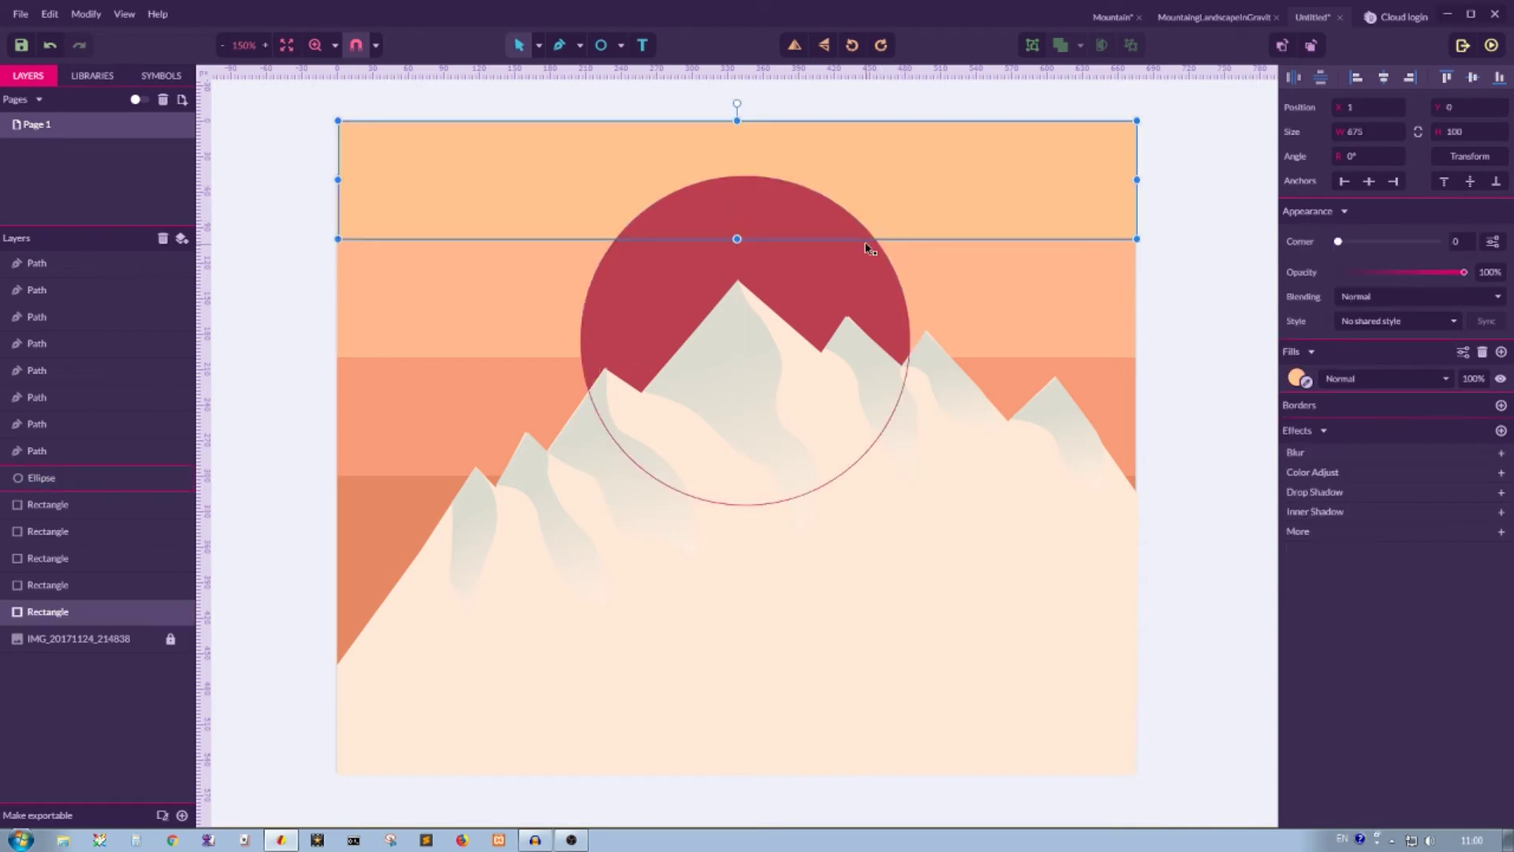
{"action": "left_click", "coordinate": [862, 252]}
{"action": "left_click_drag", "start_coordinate": [862, 253], "coordinate": [854, 262]}
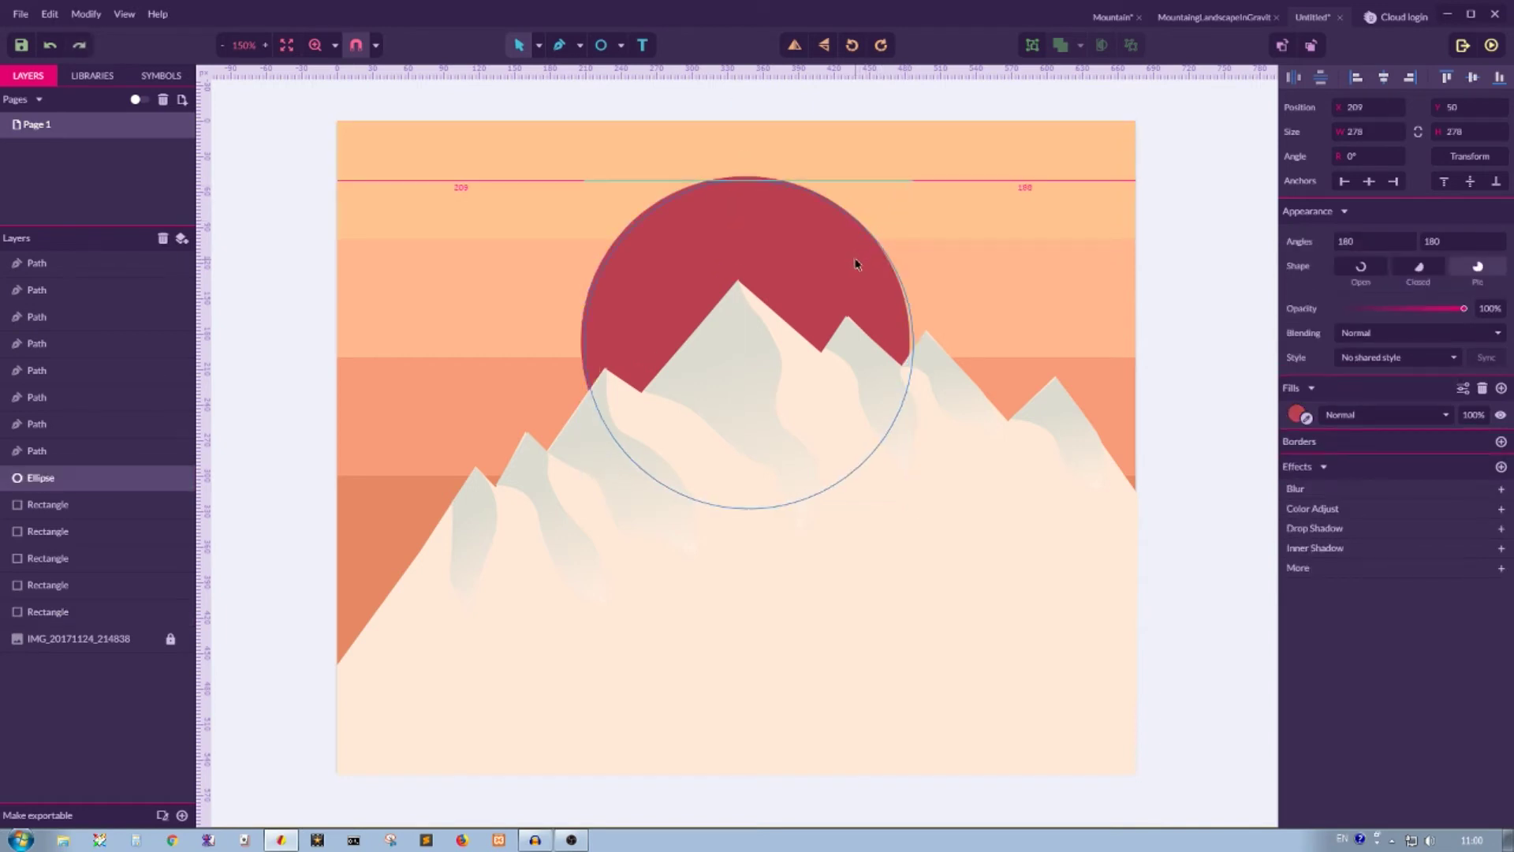
{"action": "left_click", "coordinate": [1190, 253]}
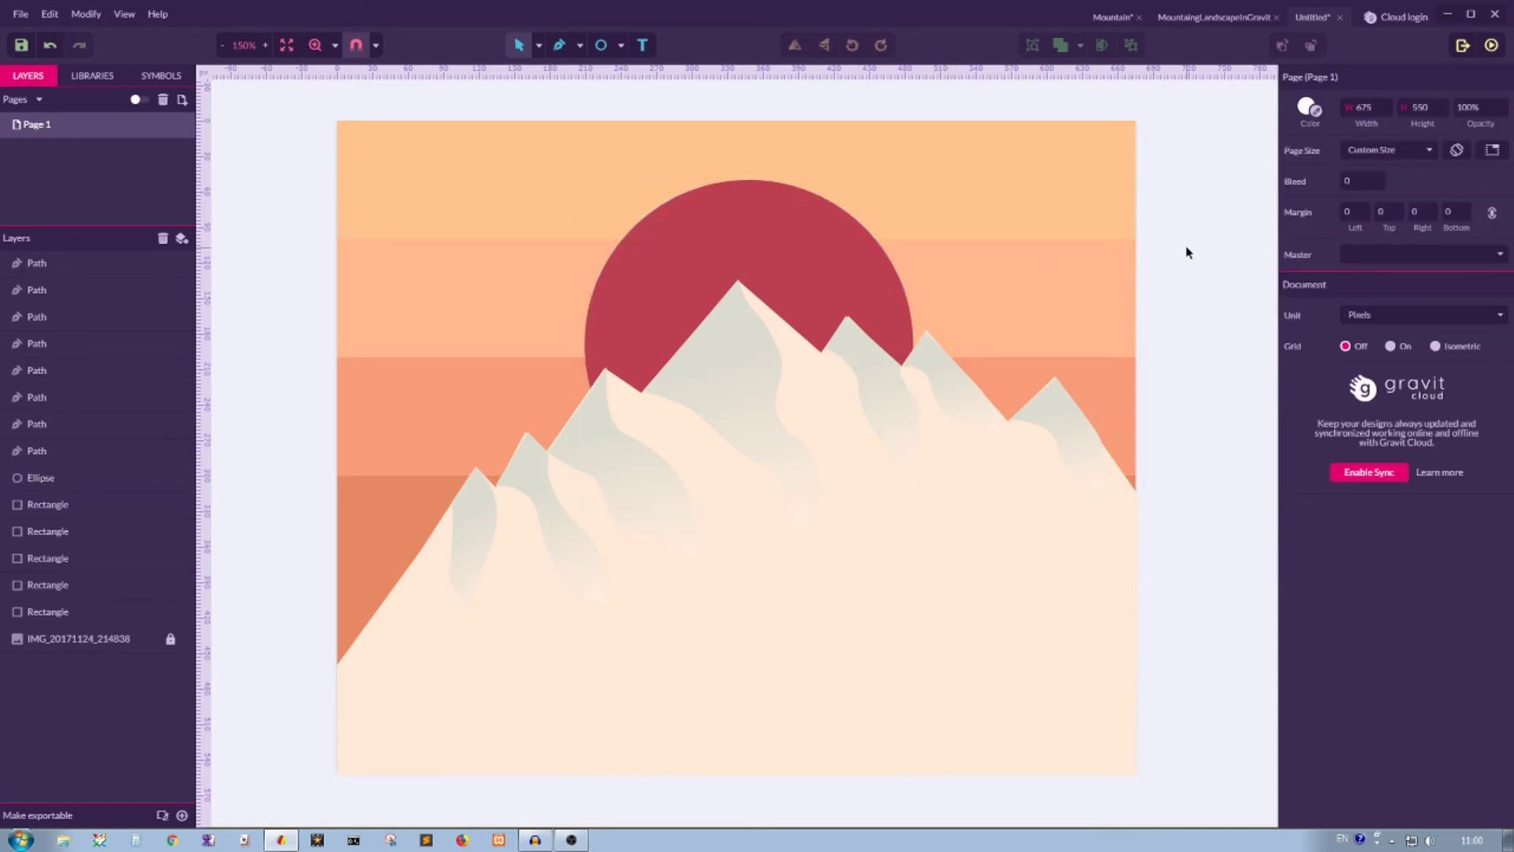
Briefly select the big mountain shape, then switch the drawing tool to the Pen
{"action": "scroll", "coordinate": [1188, 251], "scroll_direction": "down", "scroll_amount": 3}
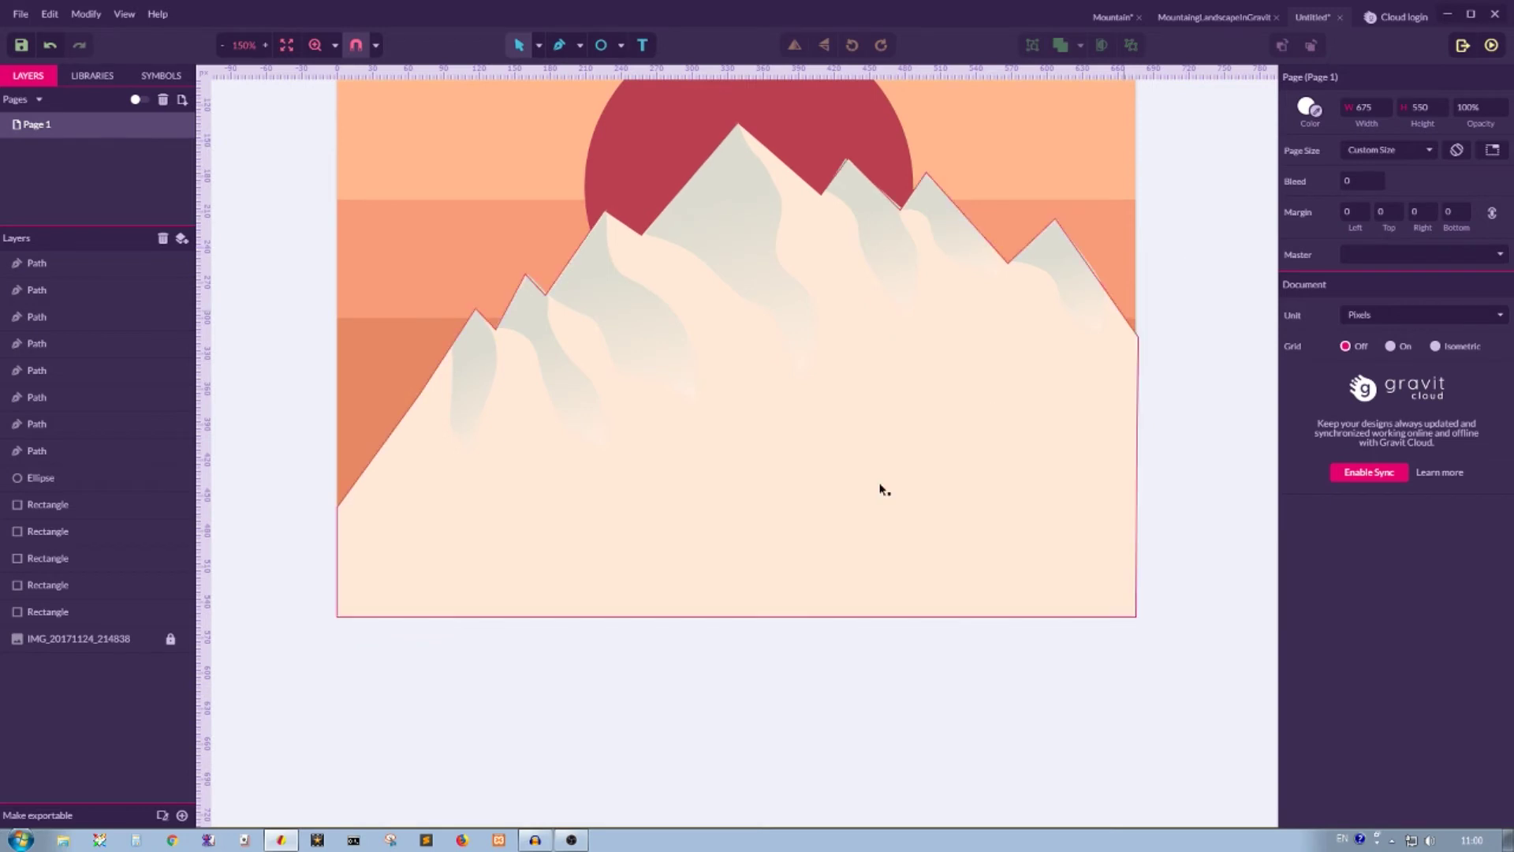
{"action": "left_click", "coordinate": [710, 568]}
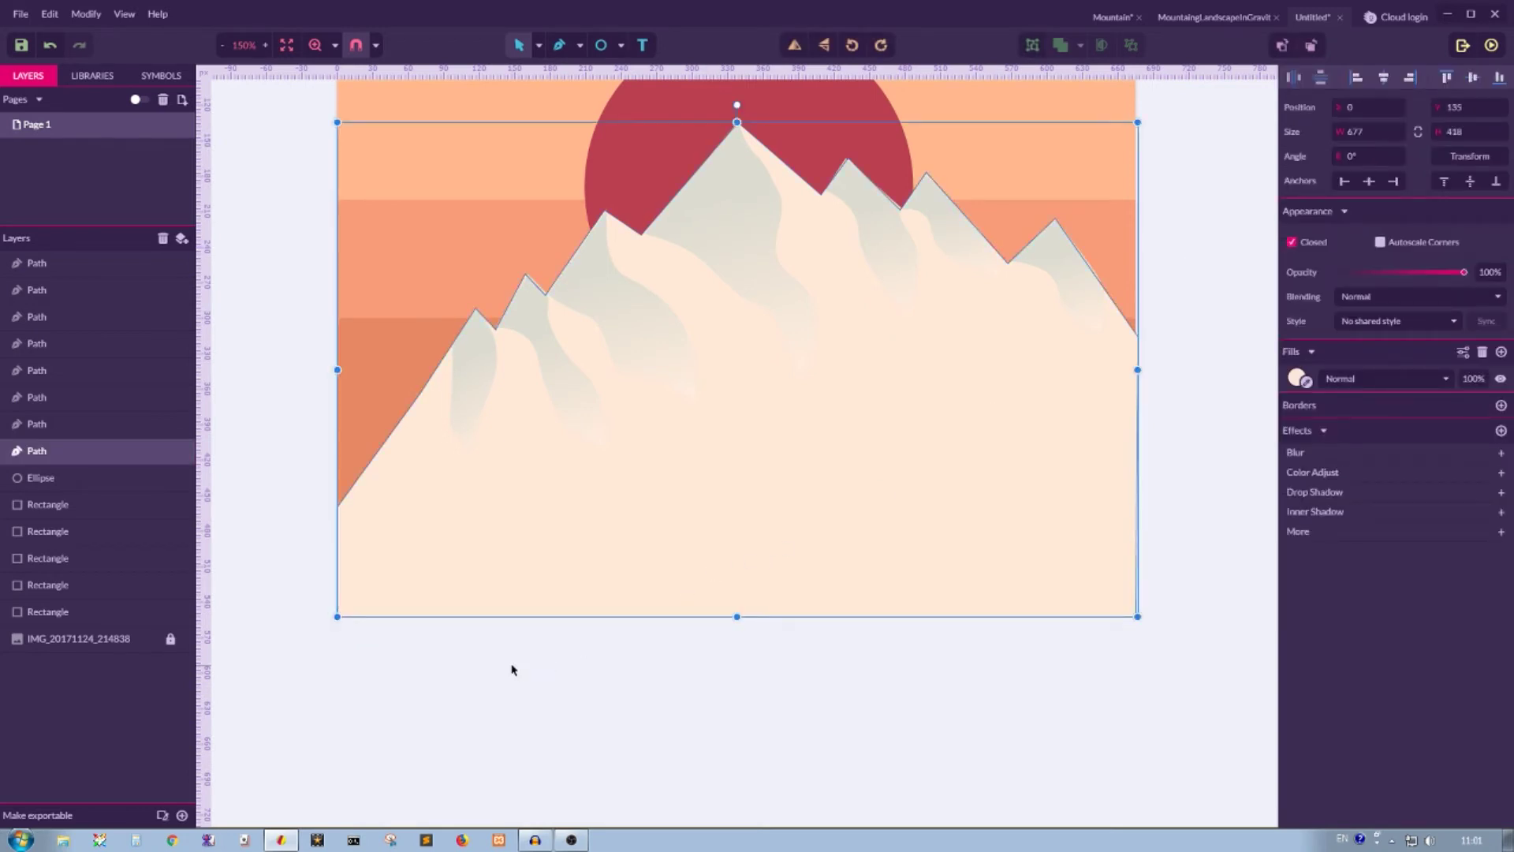
{"action": "left_click", "coordinate": [231, 248]}
{"action": "scroll", "coordinate": [1068, 210], "scroll_direction": "up", "scroll_amount": 3}
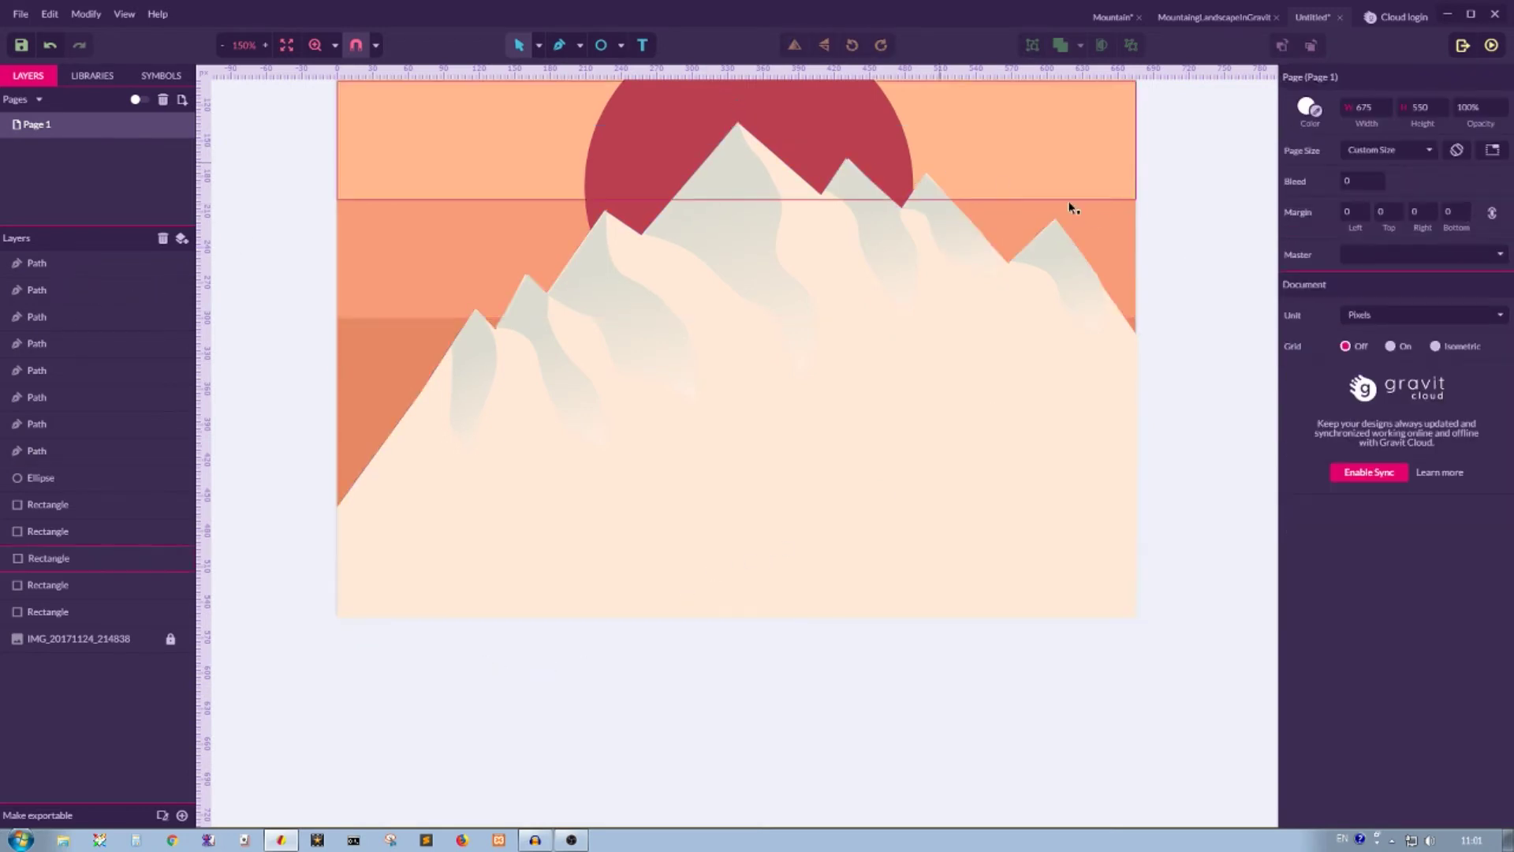
{"action": "left_click", "coordinate": [620, 45]}
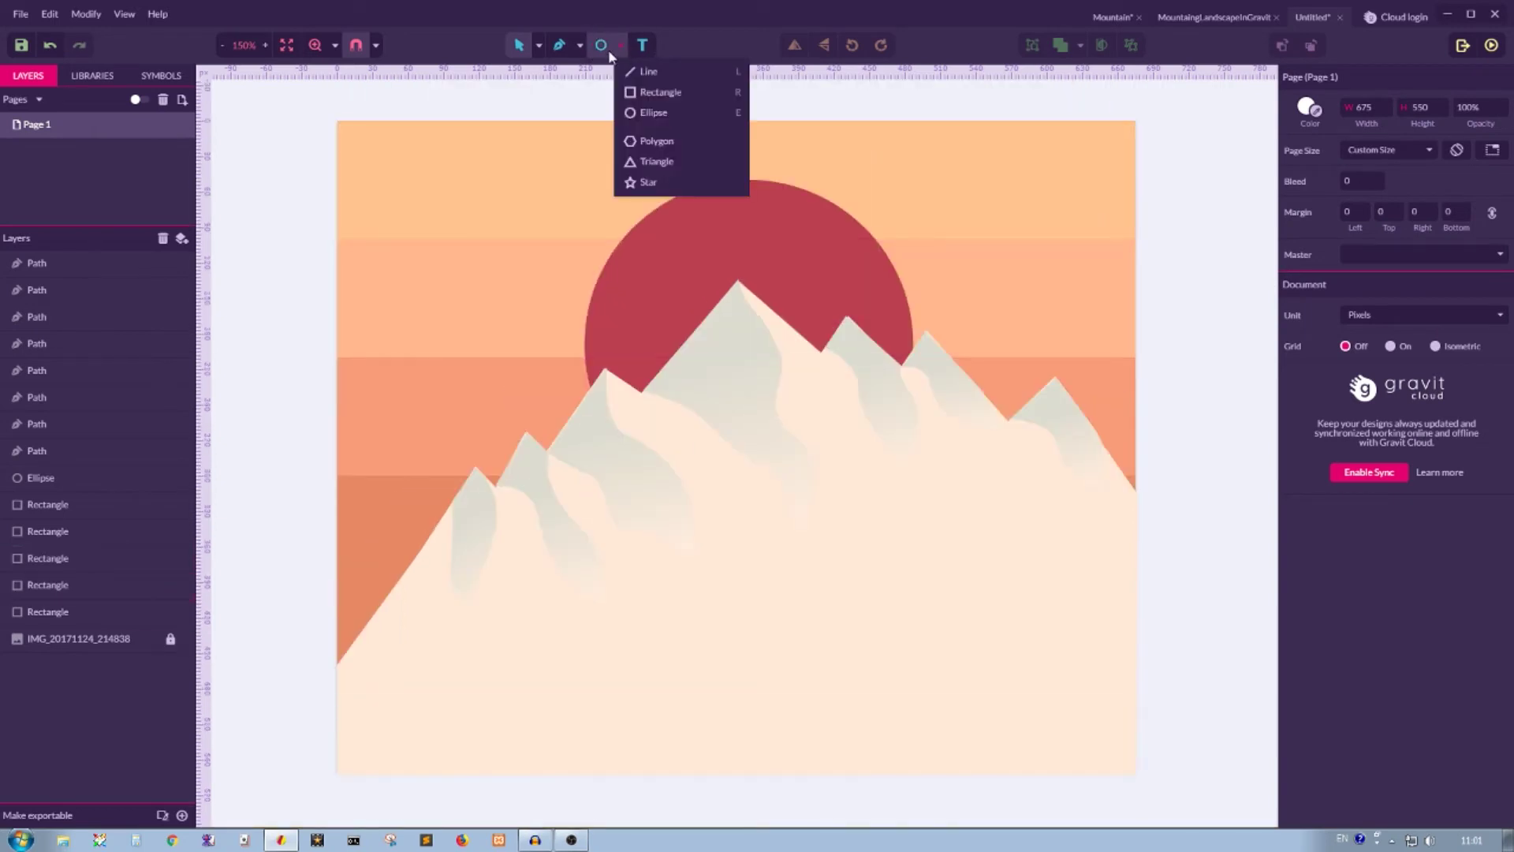
{"action": "left_click", "coordinate": [580, 47]}
{"action": "left_click", "coordinate": [606, 69]}
Select all 14 shapes from the top Path to the last Rectangle layer and group them
{"action": "scroll", "coordinate": [622, 186], "scroll_direction": "down", "scroll_amount": 7}
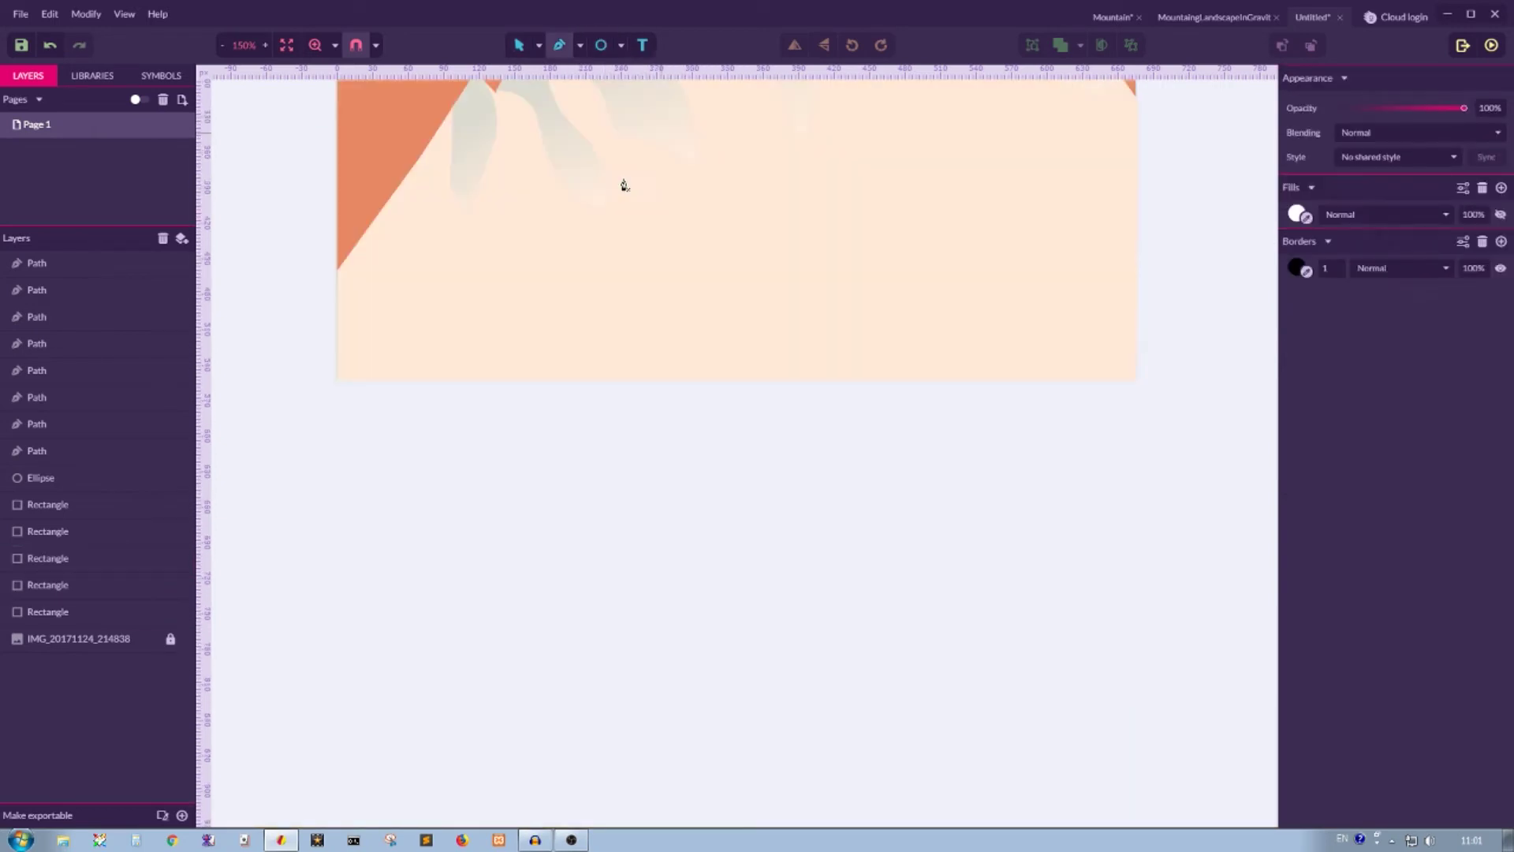
{"action": "scroll", "coordinate": [576, 236], "scroll_direction": "up", "scroll_amount": 4}
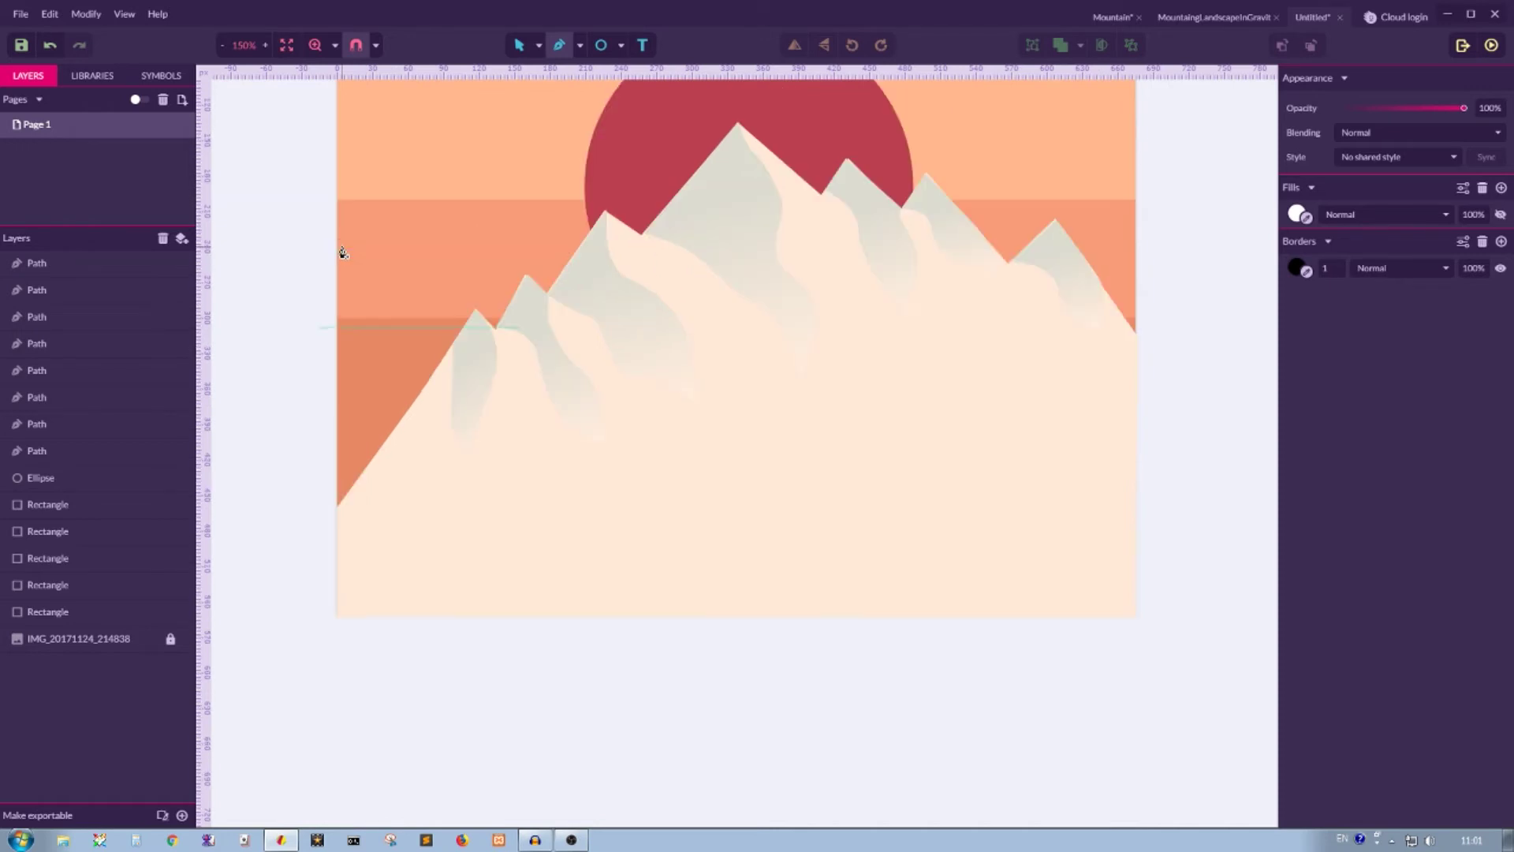
{"action": "scroll", "coordinate": [339, 284], "scroll_direction": "up", "scroll_amount": 2}
{"action": "left_click", "coordinate": [76, 264]}
{"action": "left_click", "coordinate": [90, 615], "text": "shift"}
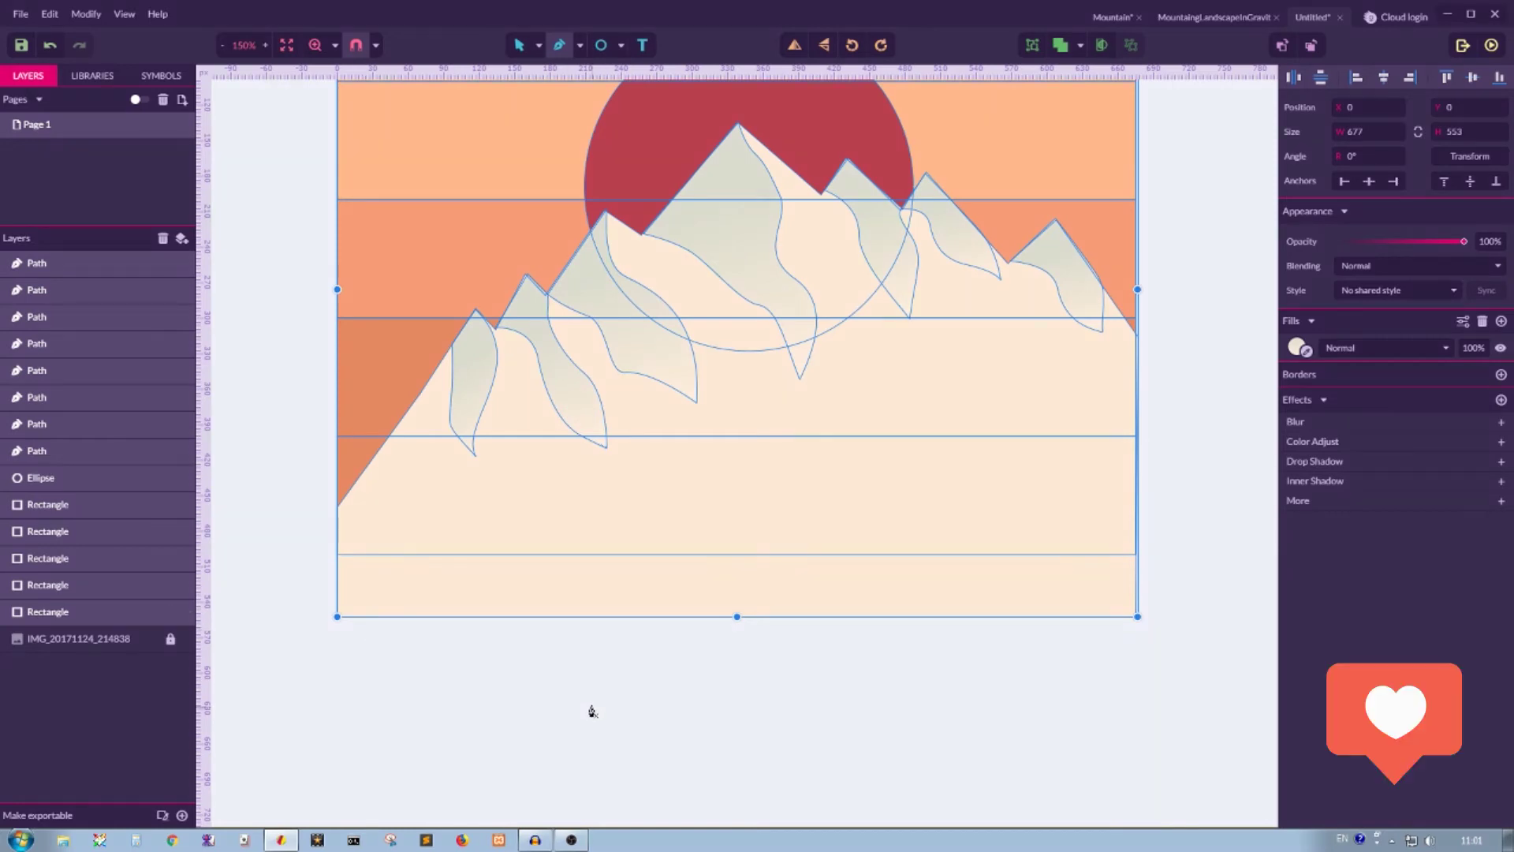
{"action": "key", "text": "ctrl+g"}
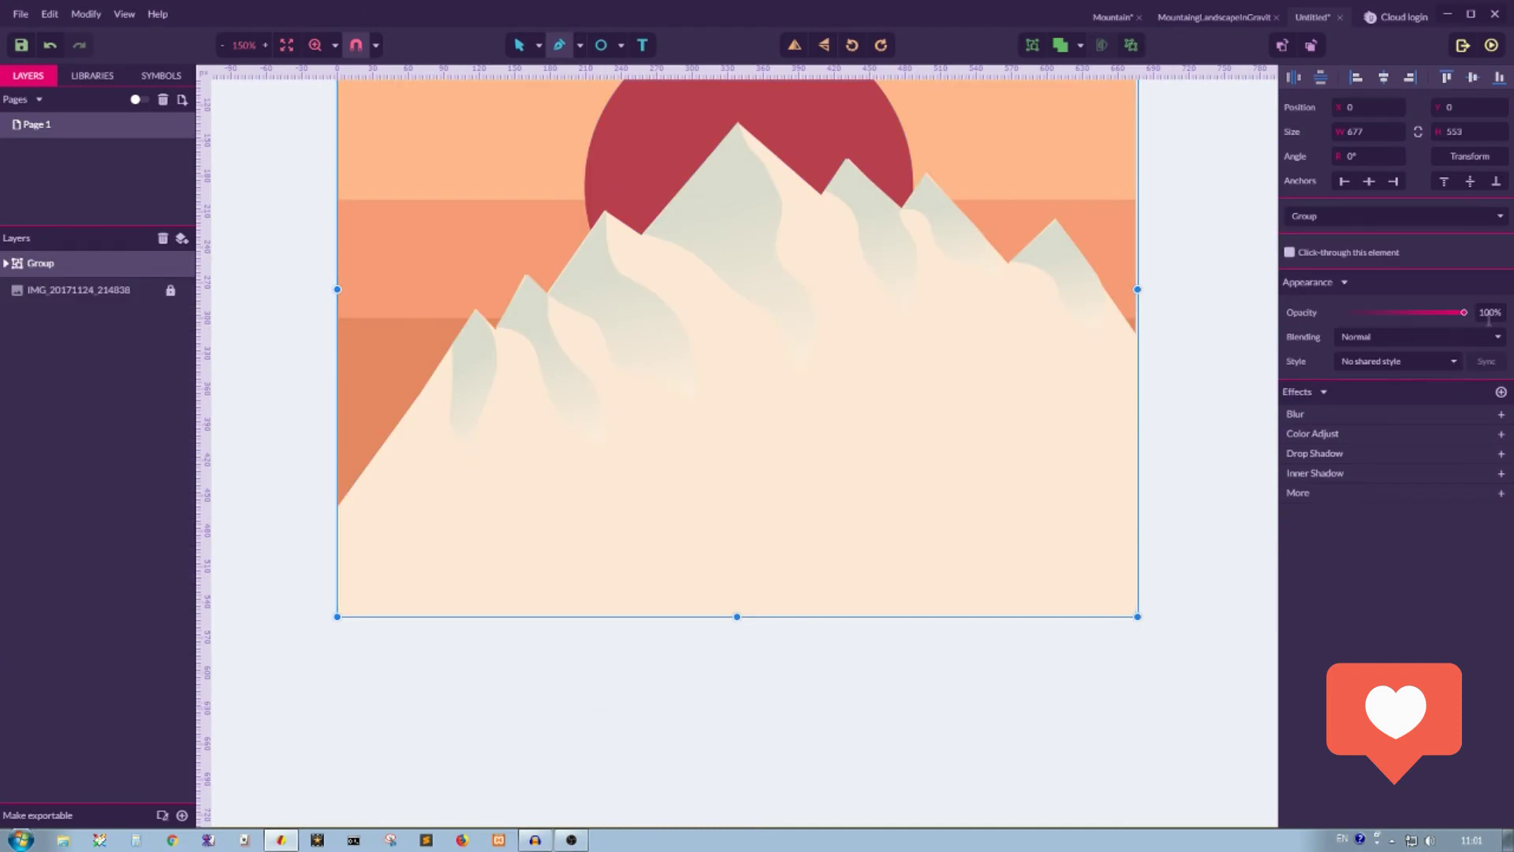
Fade the landscape group to 17% opacity and lock it in the Layers panel
{"action": "left_click_drag", "start_coordinate": [1460, 312], "coordinate": [1360, 318]}
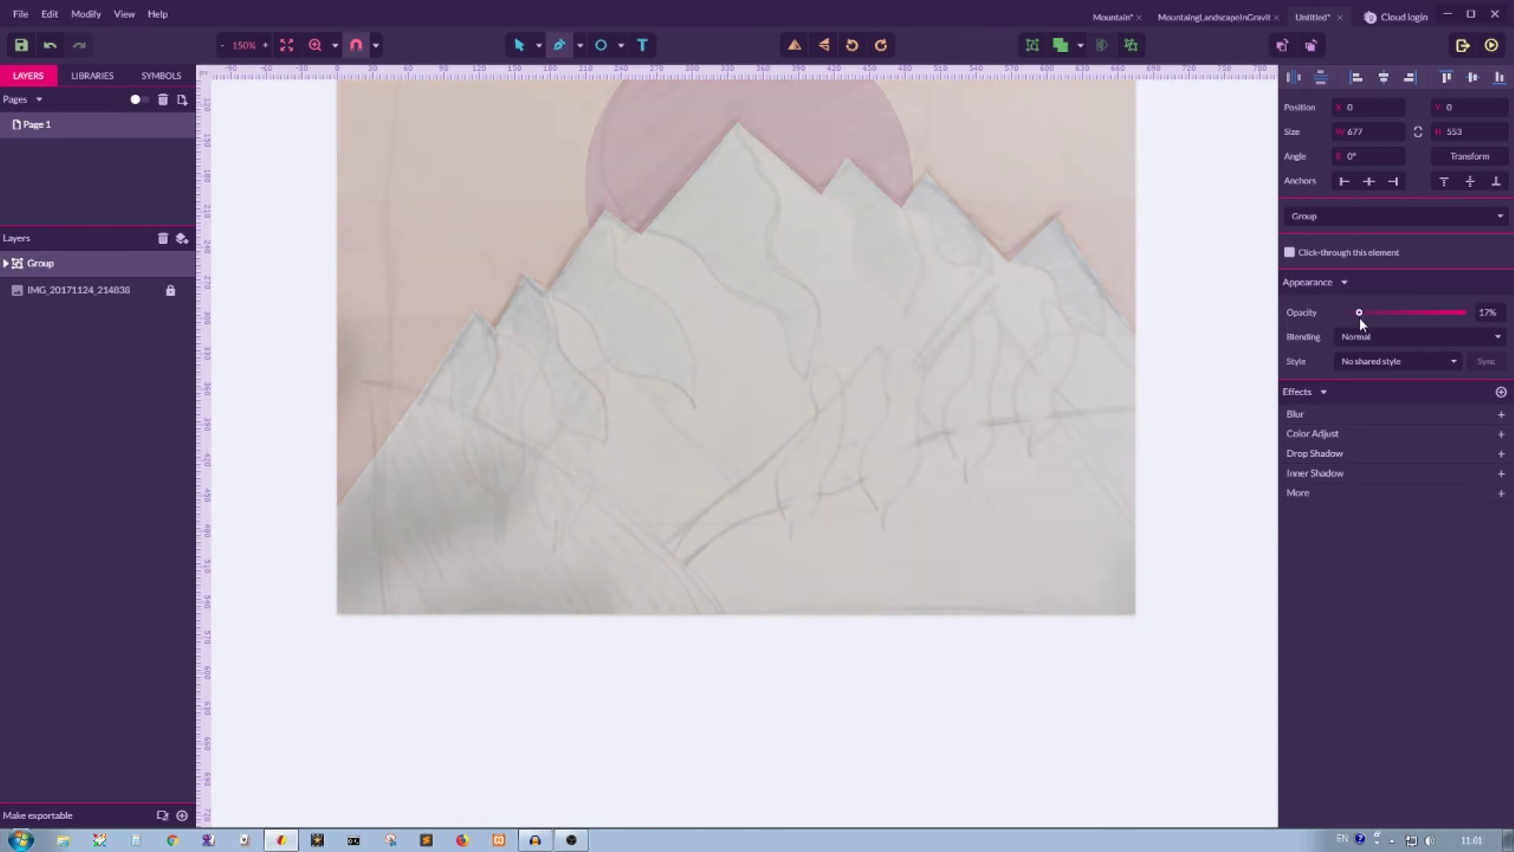
{"action": "scroll", "coordinate": [1245, 314], "scroll_direction": "up", "scroll_amount": 3}
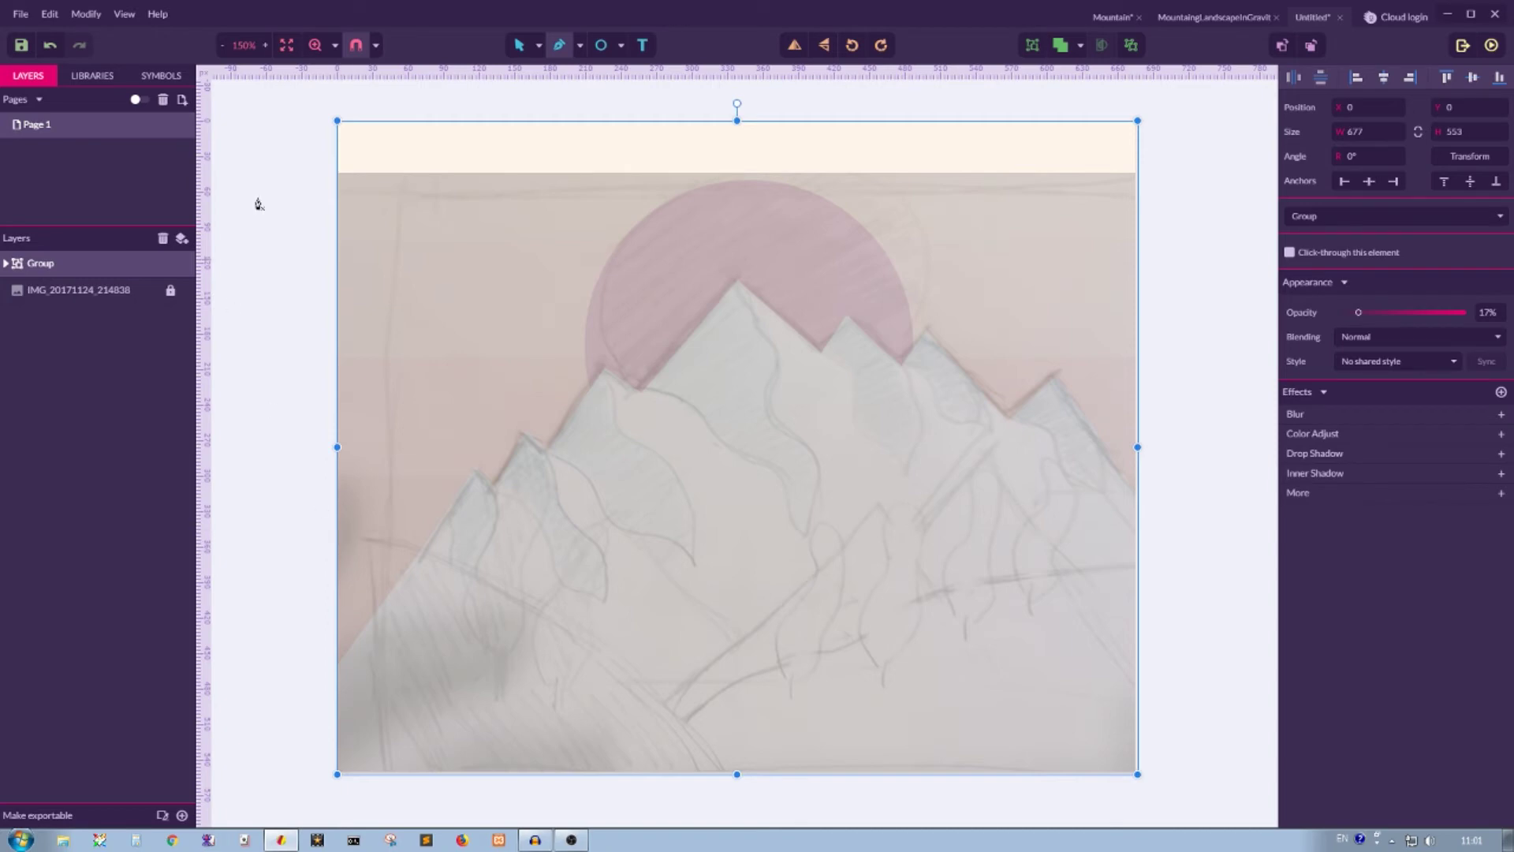
{"action": "left_click", "coordinate": [539, 45]}
{"action": "left_click", "coordinate": [545, 68]}
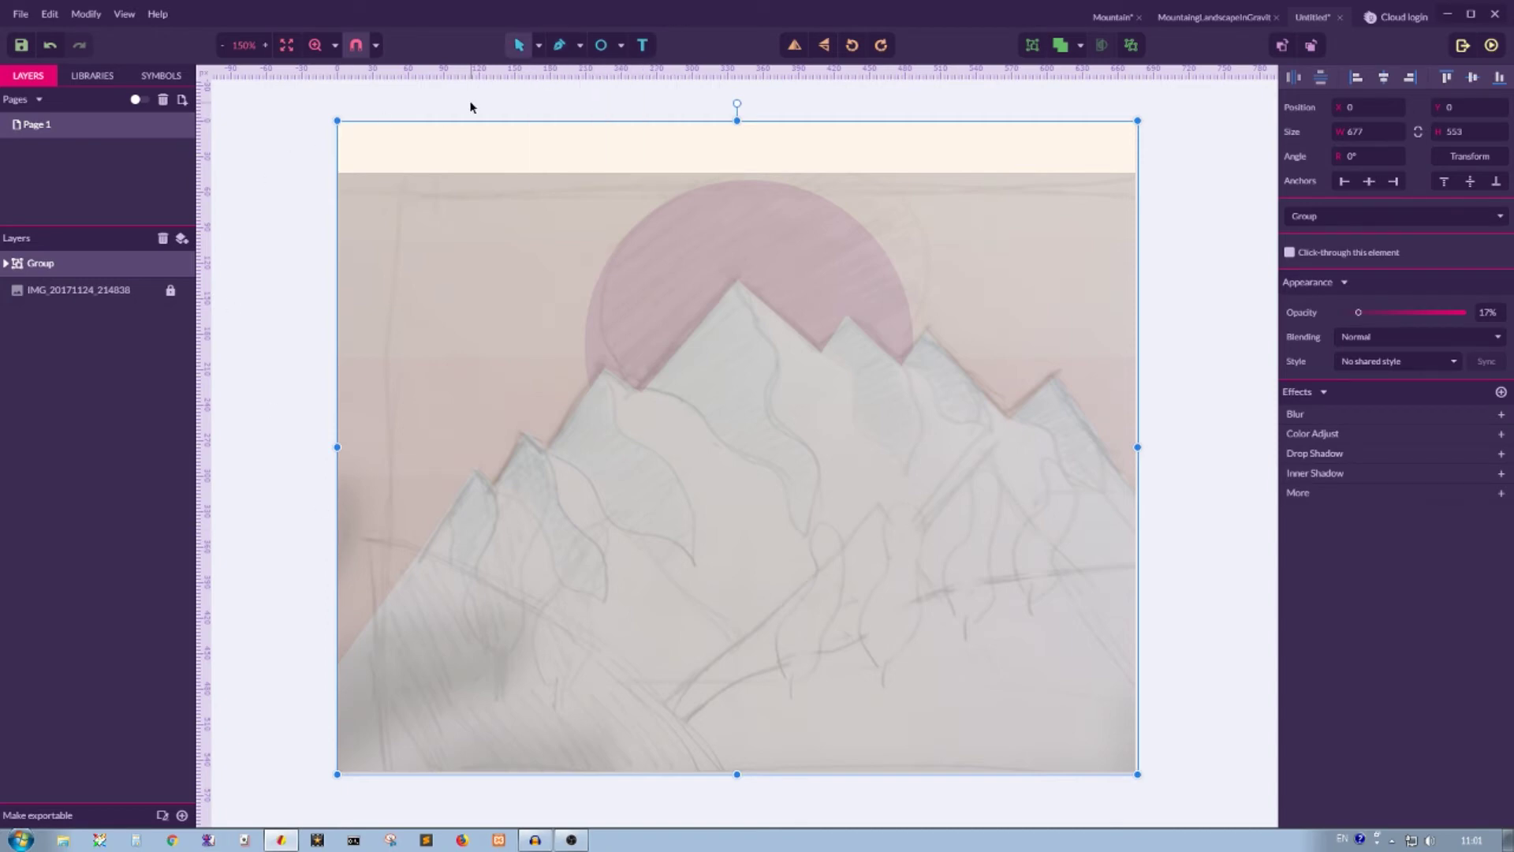
{"action": "left_click", "coordinate": [500, 97]}
{"action": "left_click", "coordinate": [562, 45]}
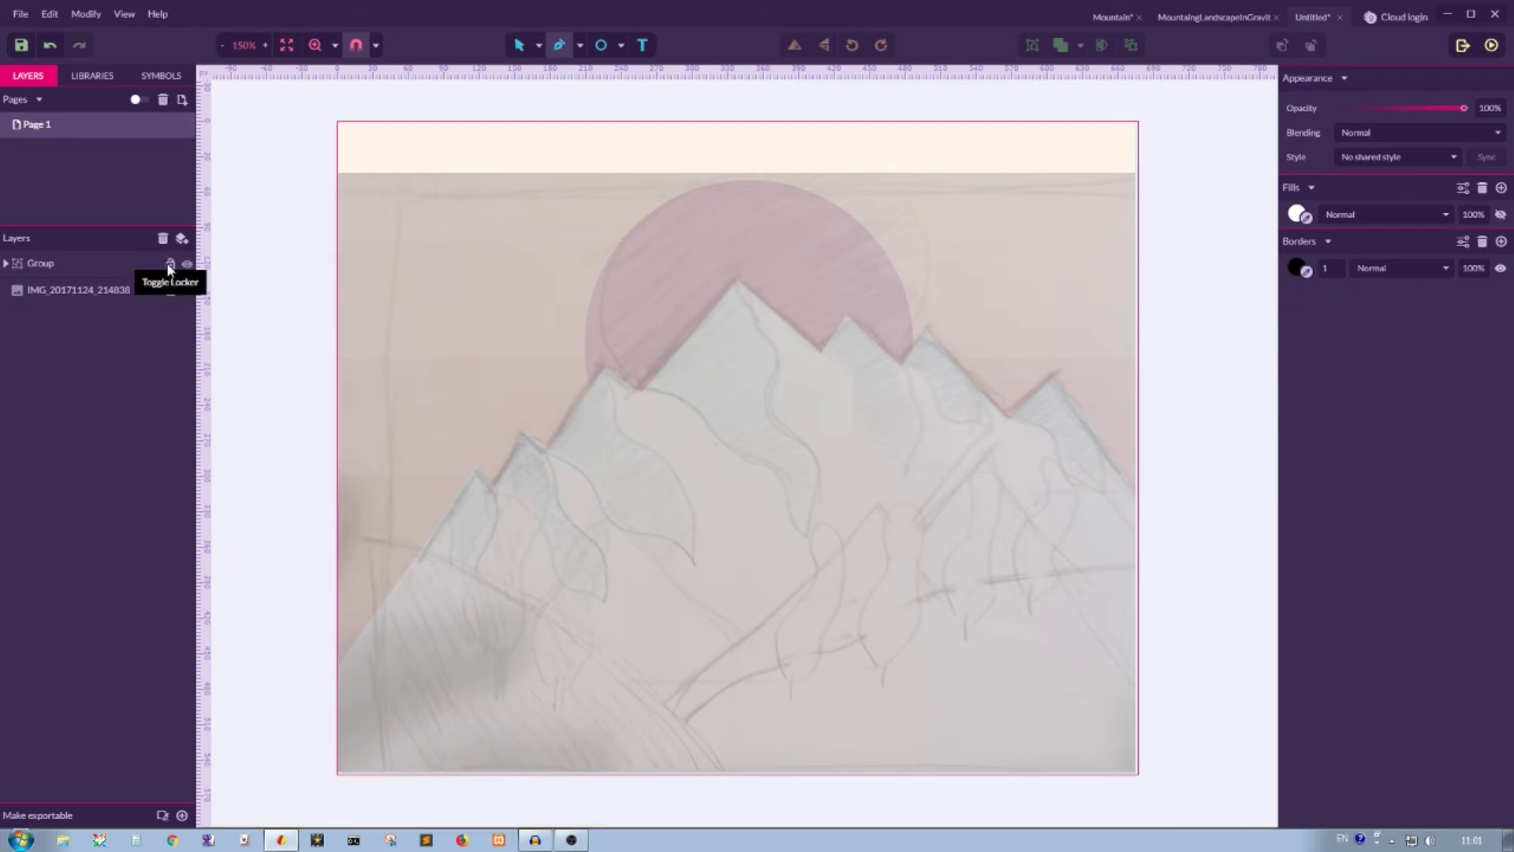
{"action": "left_click", "coordinate": [169, 265]}
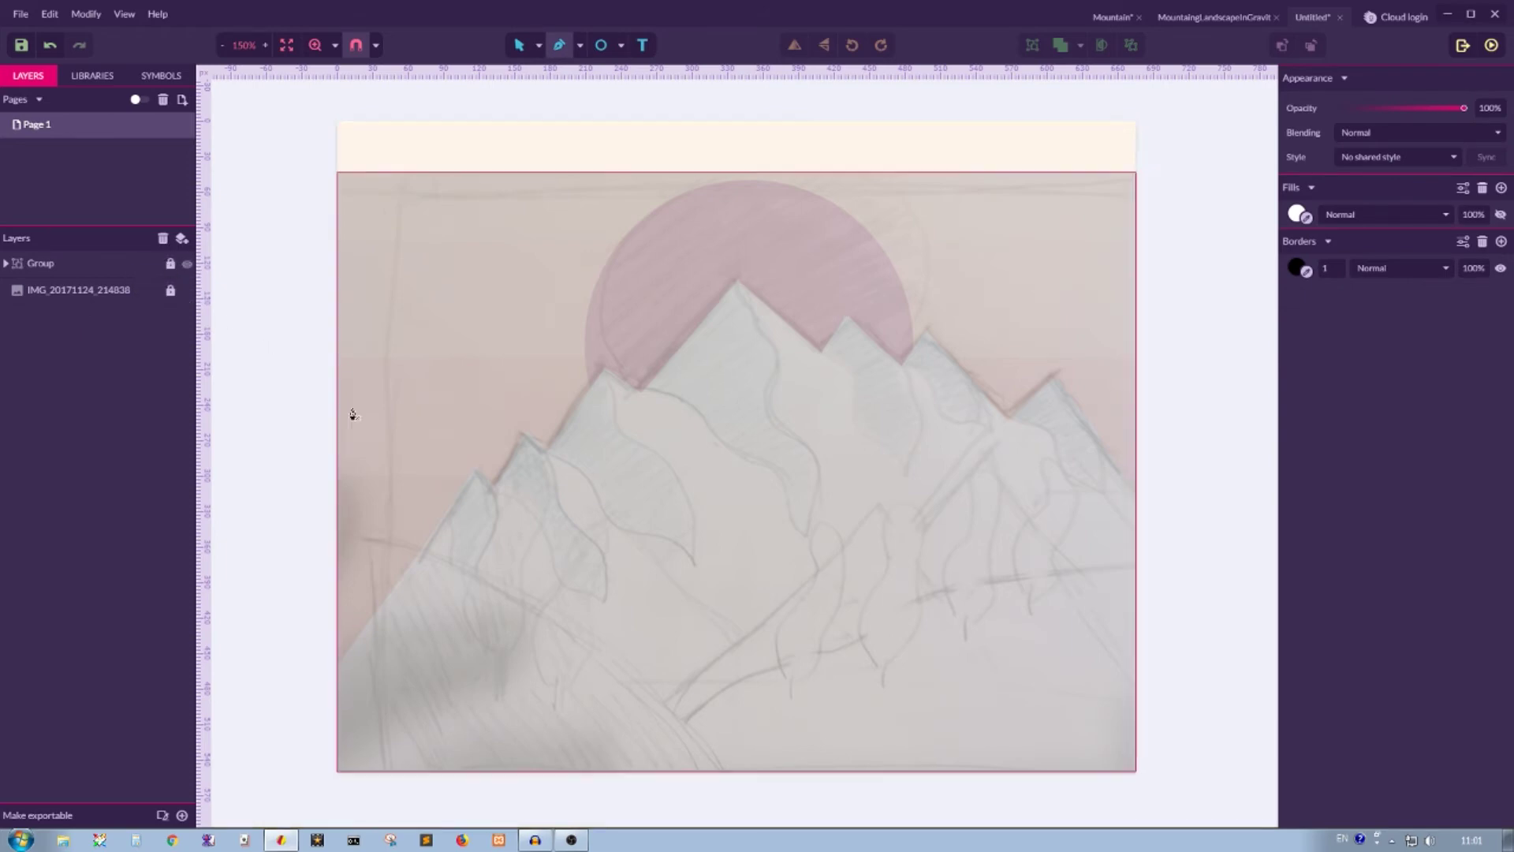
Trace the left foreground hill as a closed curved path down to the page bottom
{"action": "left_click", "coordinate": [335, 529]}
{"action": "left_click_drag", "start_coordinate": [755, 771], "coordinate": [849, 629]}
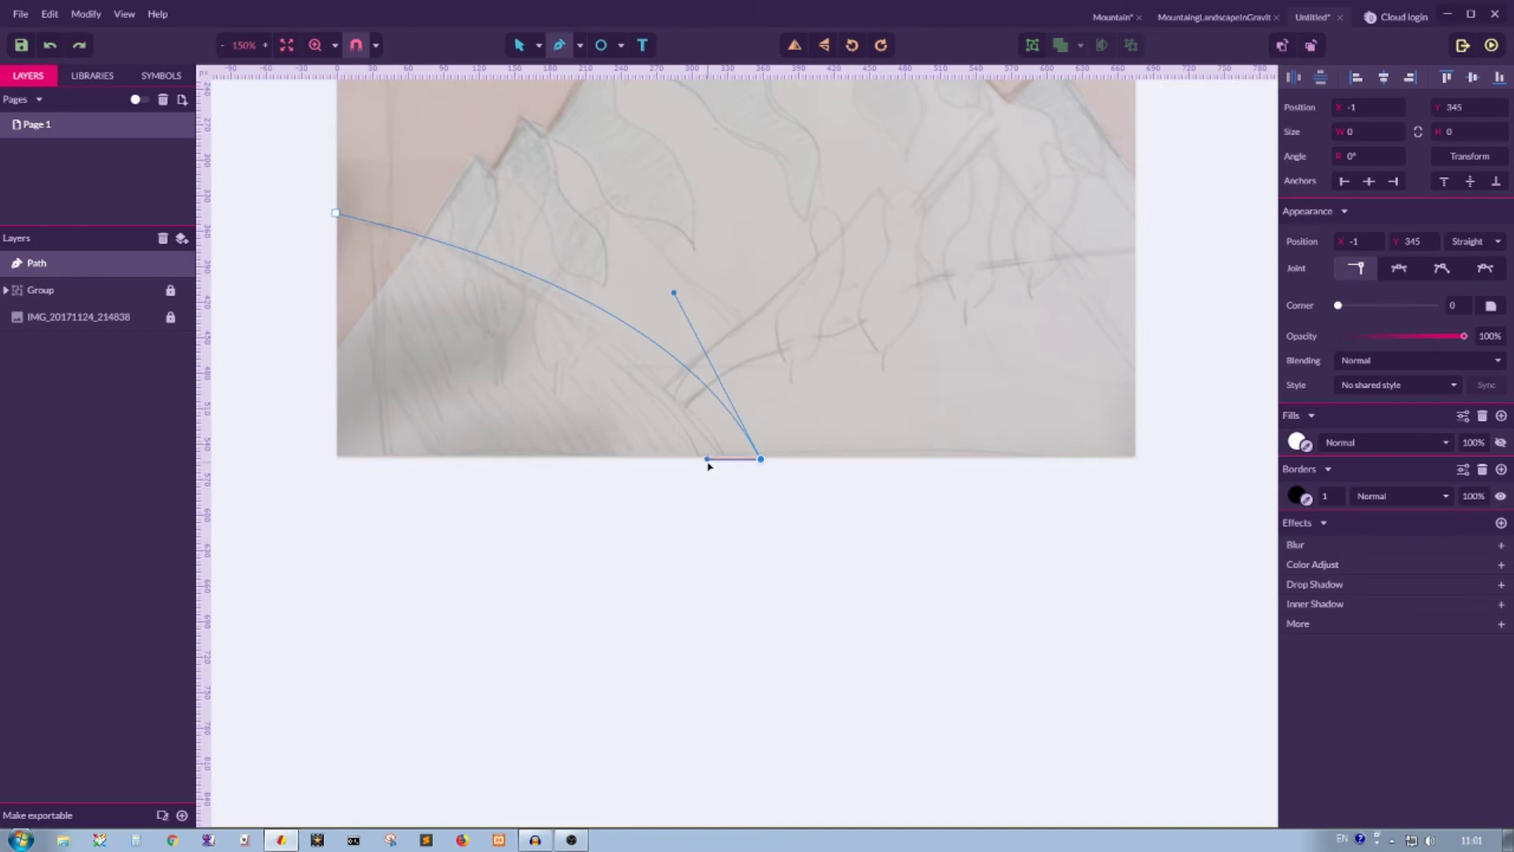
{"action": "left_click", "coordinate": [338, 456]}
{"action": "left_click", "coordinate": [336, 214]}
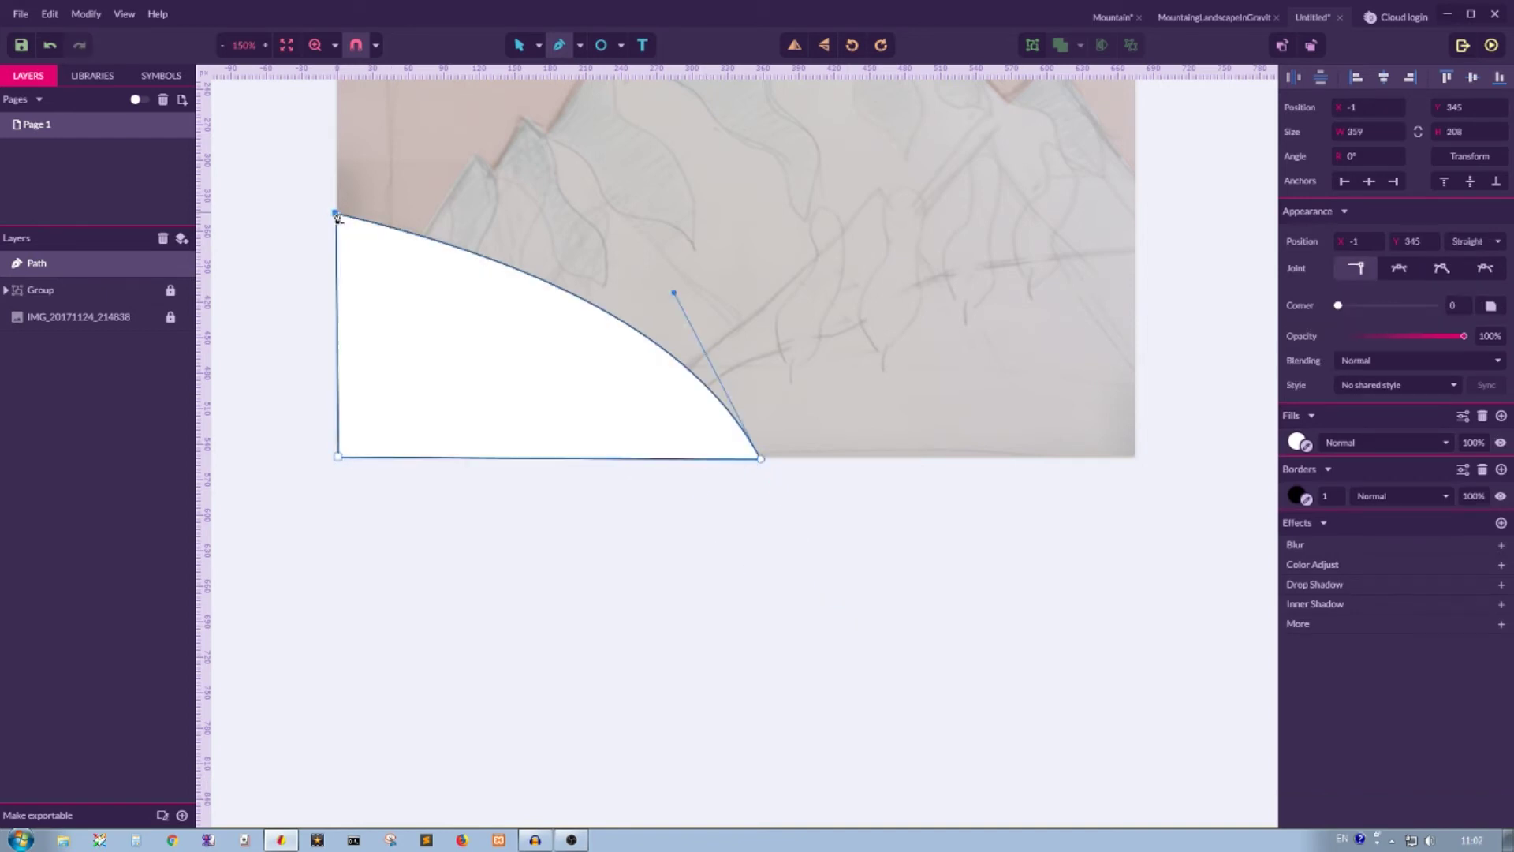
Trace the right hill as a closed curved path to the right edge and send it behind the left hill
{"action": "scroll", "coordinate": [937, 323], "scroll_direction": "up", "scroll_amount": 3}
{"action": "left_click", "coordinate": [539, 45]}
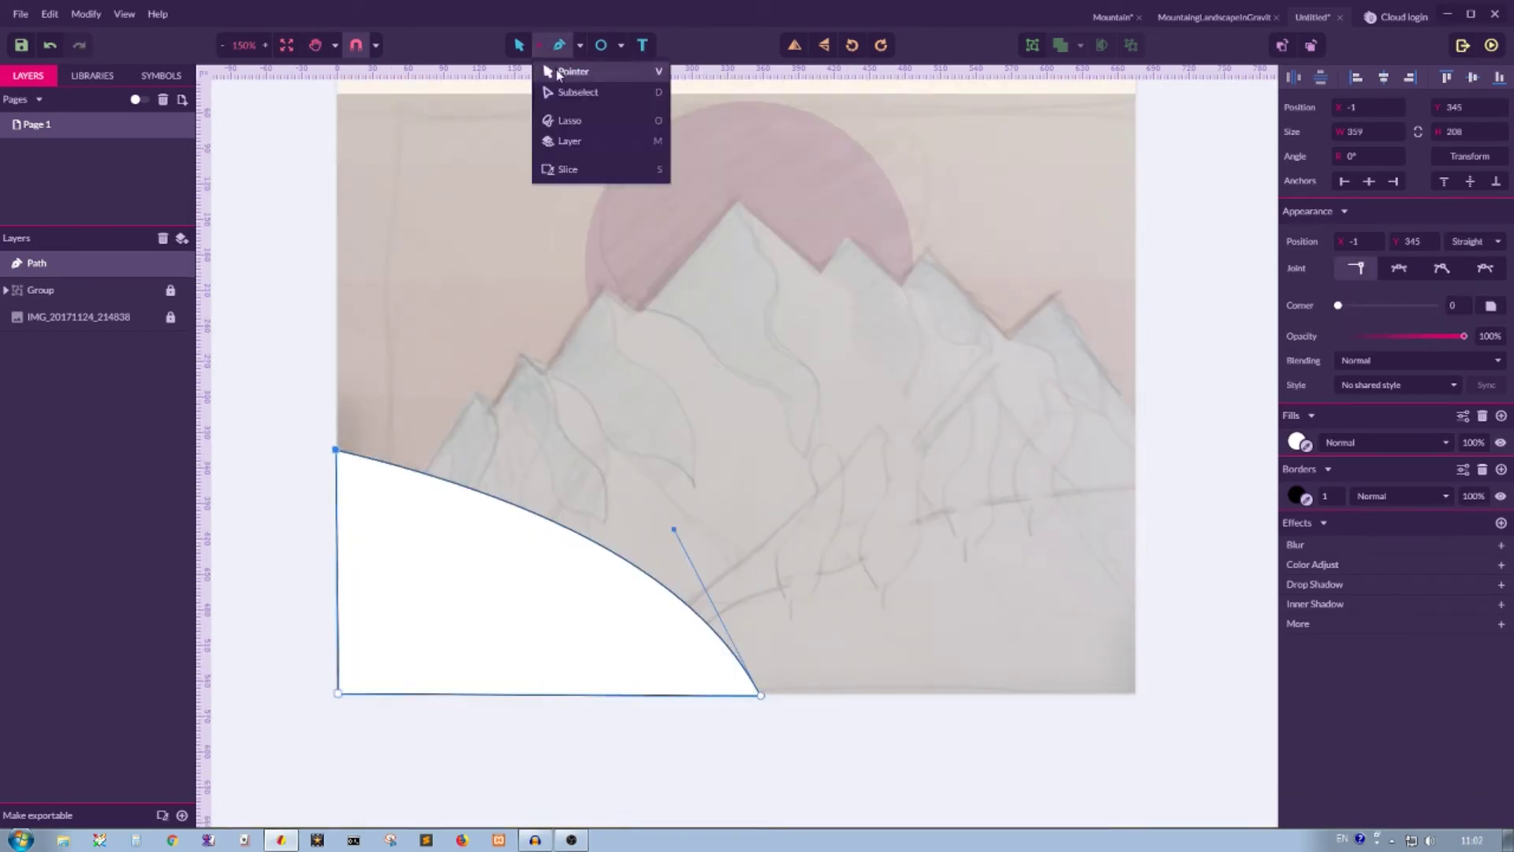
{"action": "left_click", "coordinate": [649, 73]}
{"action": "key", "text": "p"}
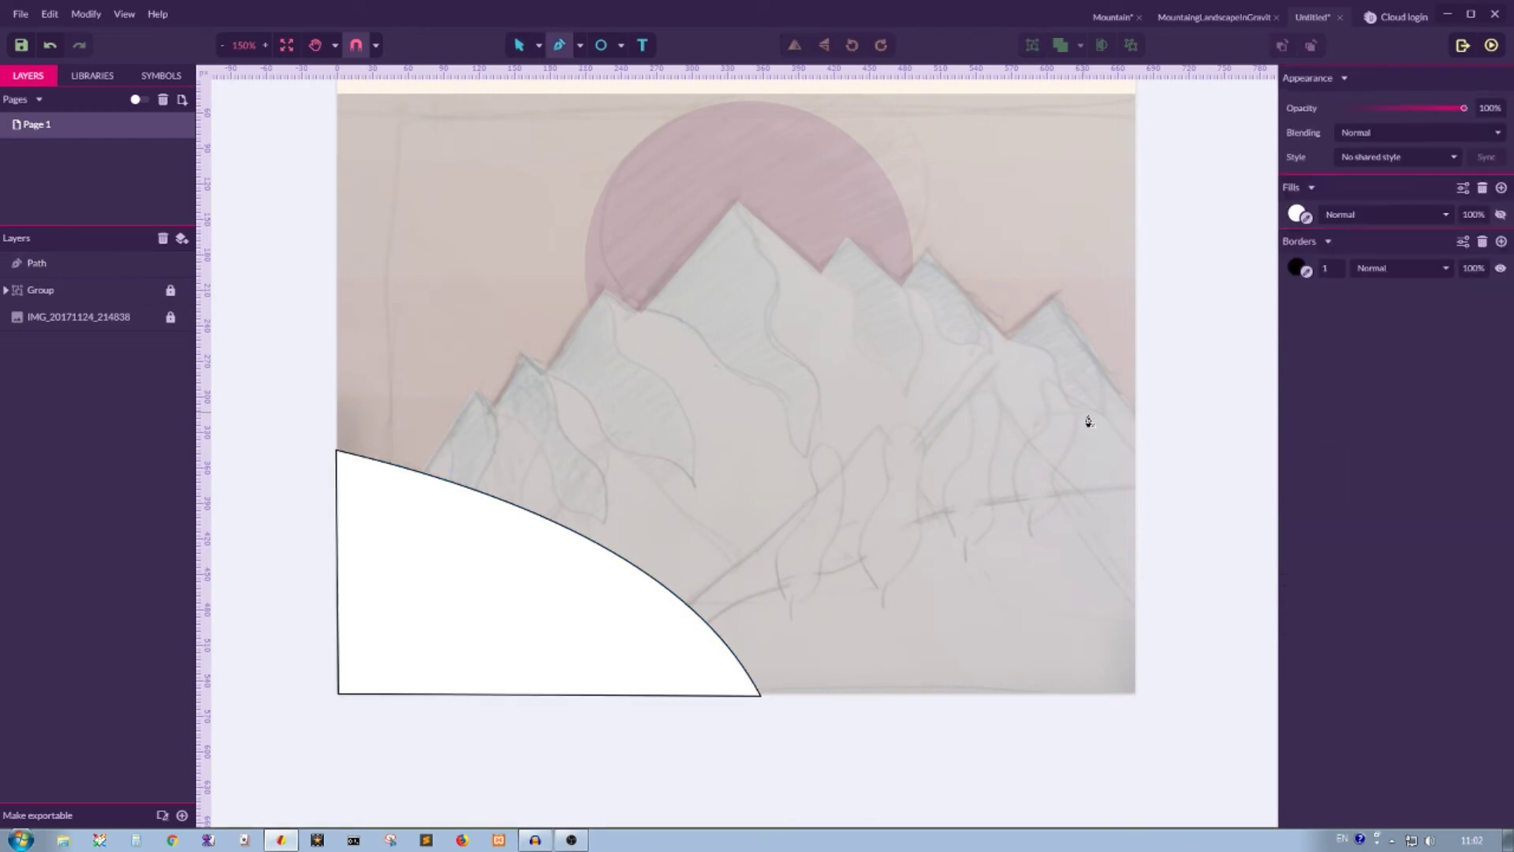
{"action": "left_click", "coordinate": [1135, 472]}
{"action": "left_click_drag", "start_coordinate": [915, 523], "coordinate": [881, 542]}
{"action": "left_click_drag", "start_coordinate": [761, 592], "coordinate": [711, 598]}
{"action": "left_click_drag", "start_coordinate": [635, 699], "coordinate": [636, 704]}
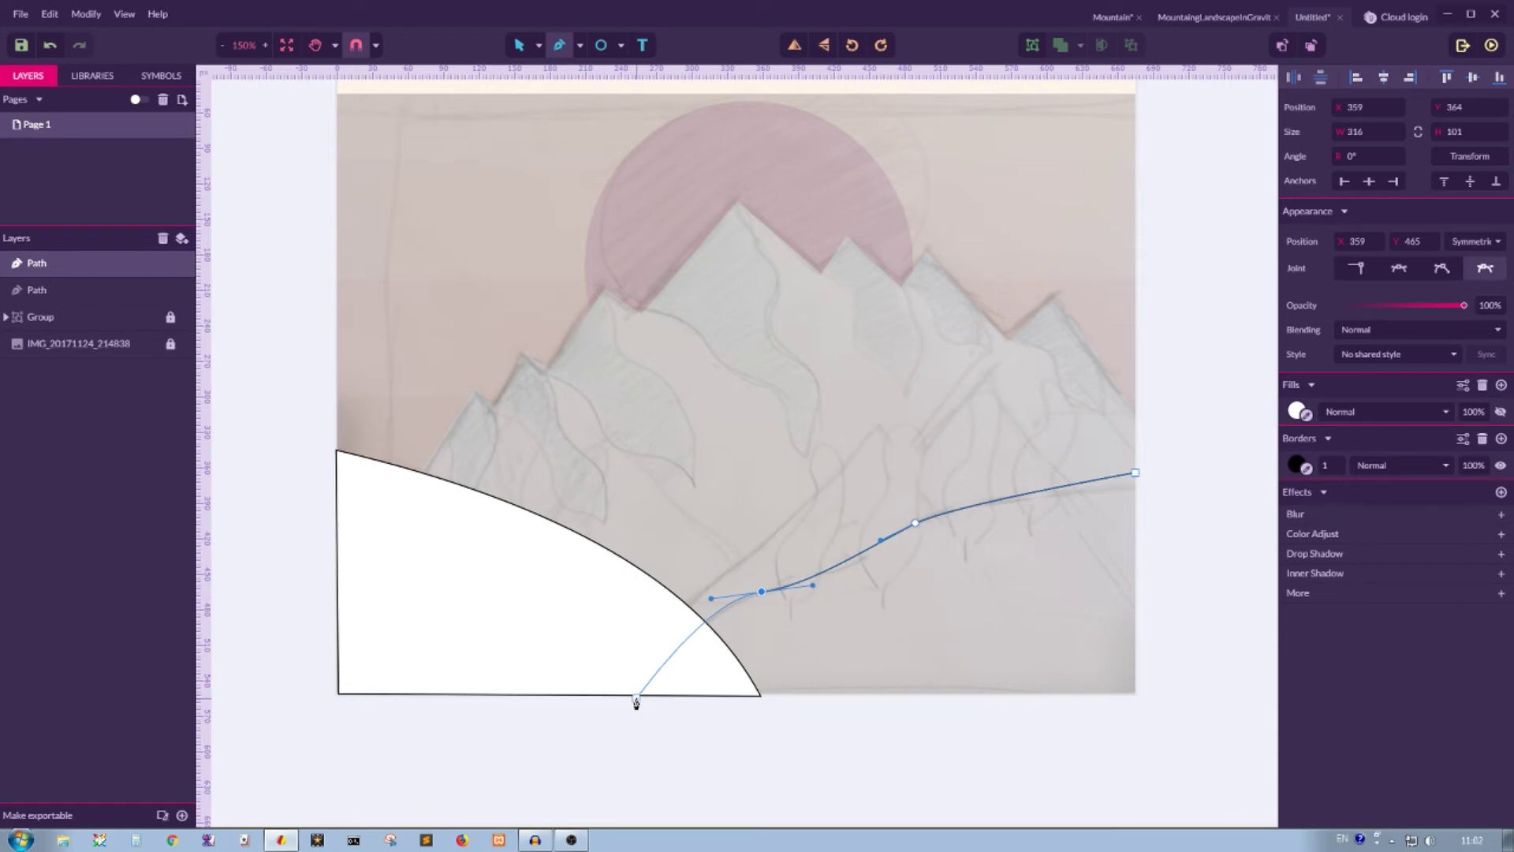
{"action": "left_click", "coordinate": [636, 700]}
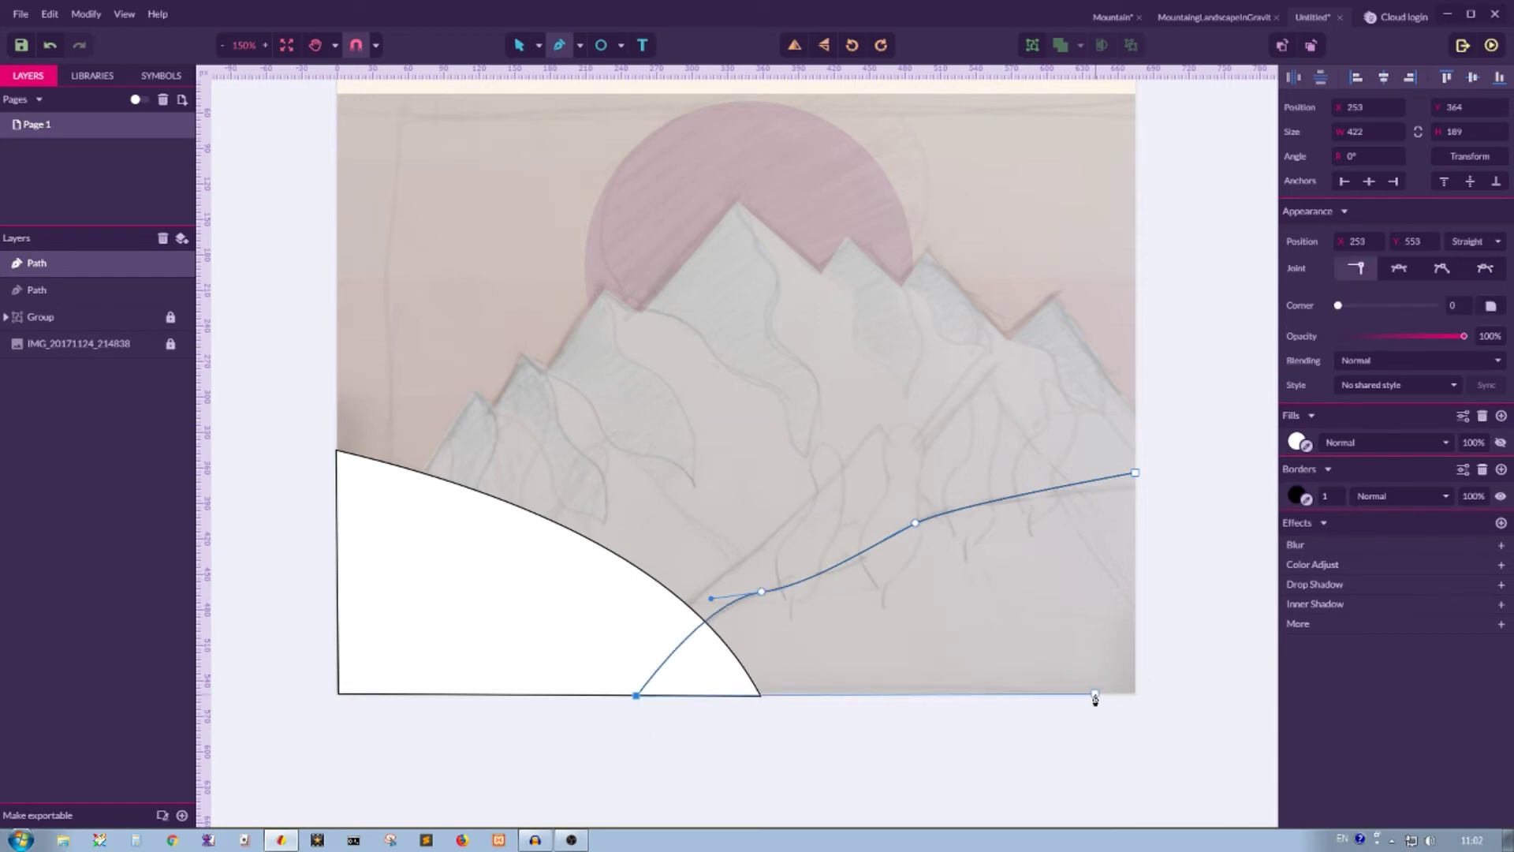
{"action": "left_click", "coordinate": [1136, 694]}
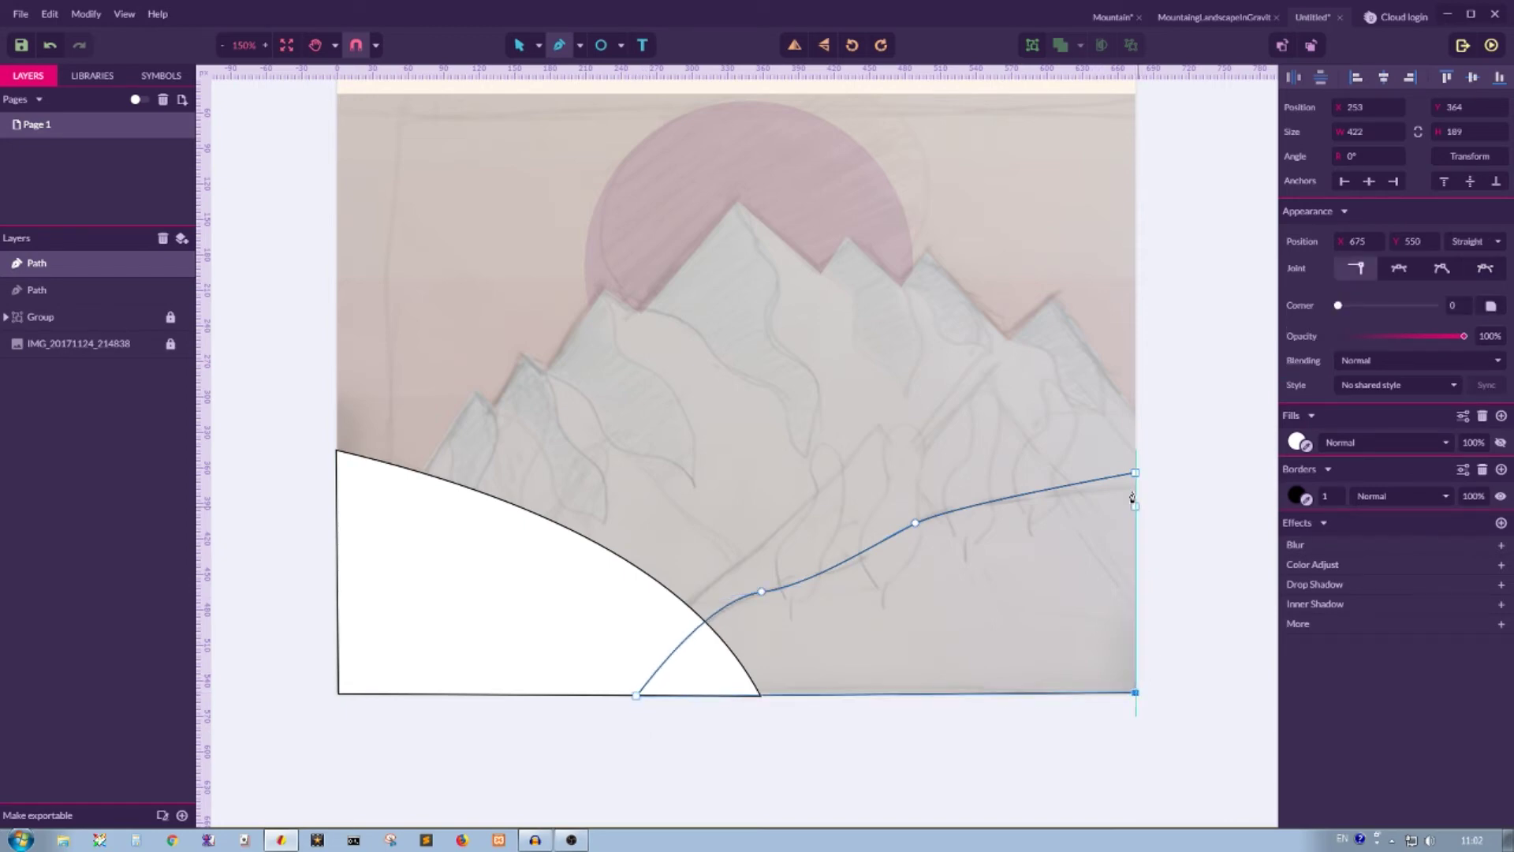
{"action": "left_click", "coordinate": [1136, 473]}
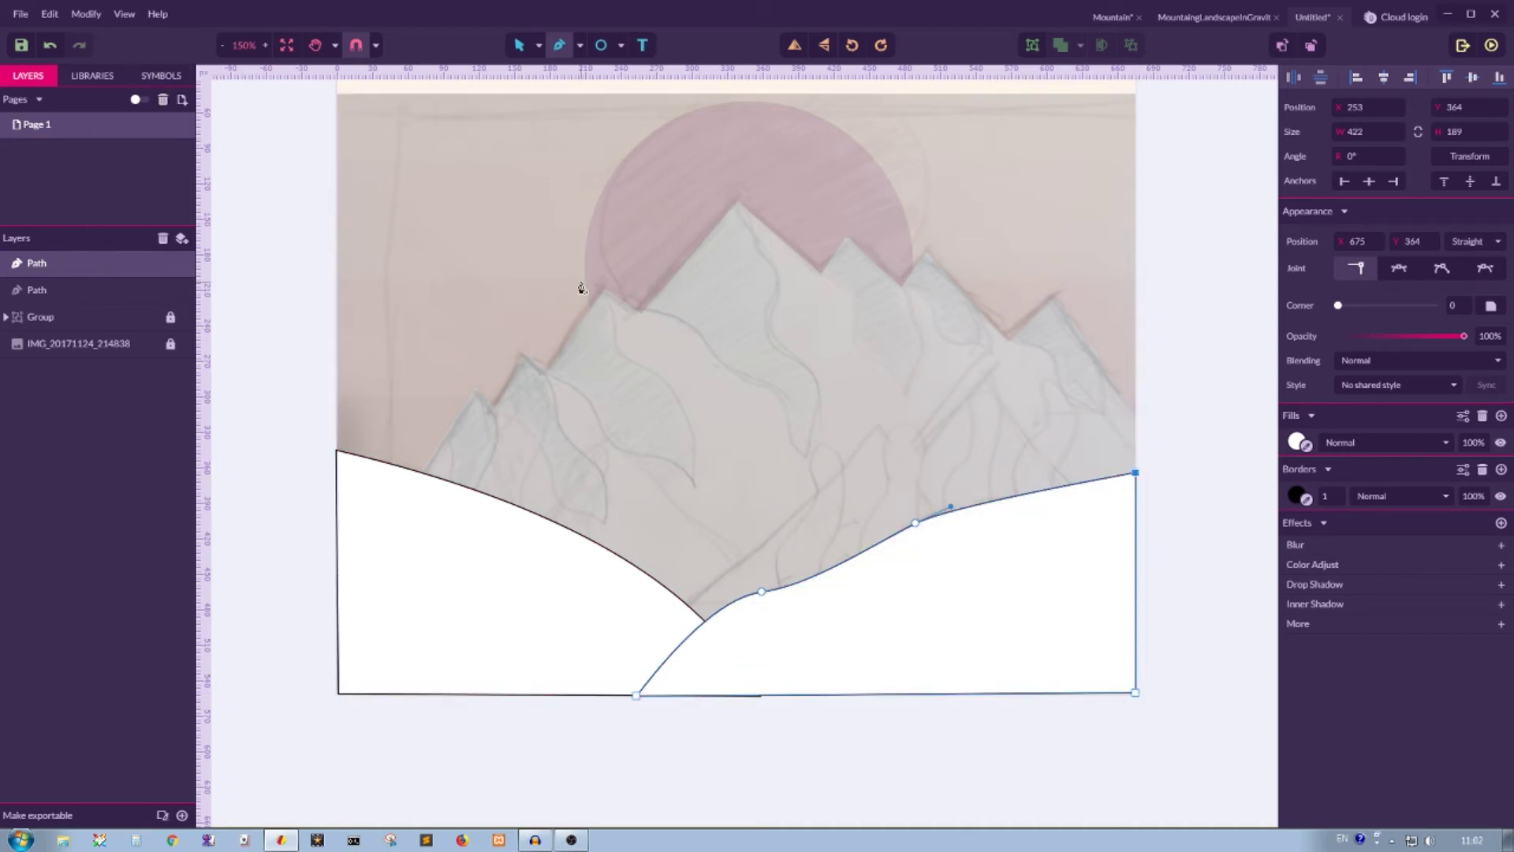
{"action": "key", "text": "ctrl+bracketleft"}
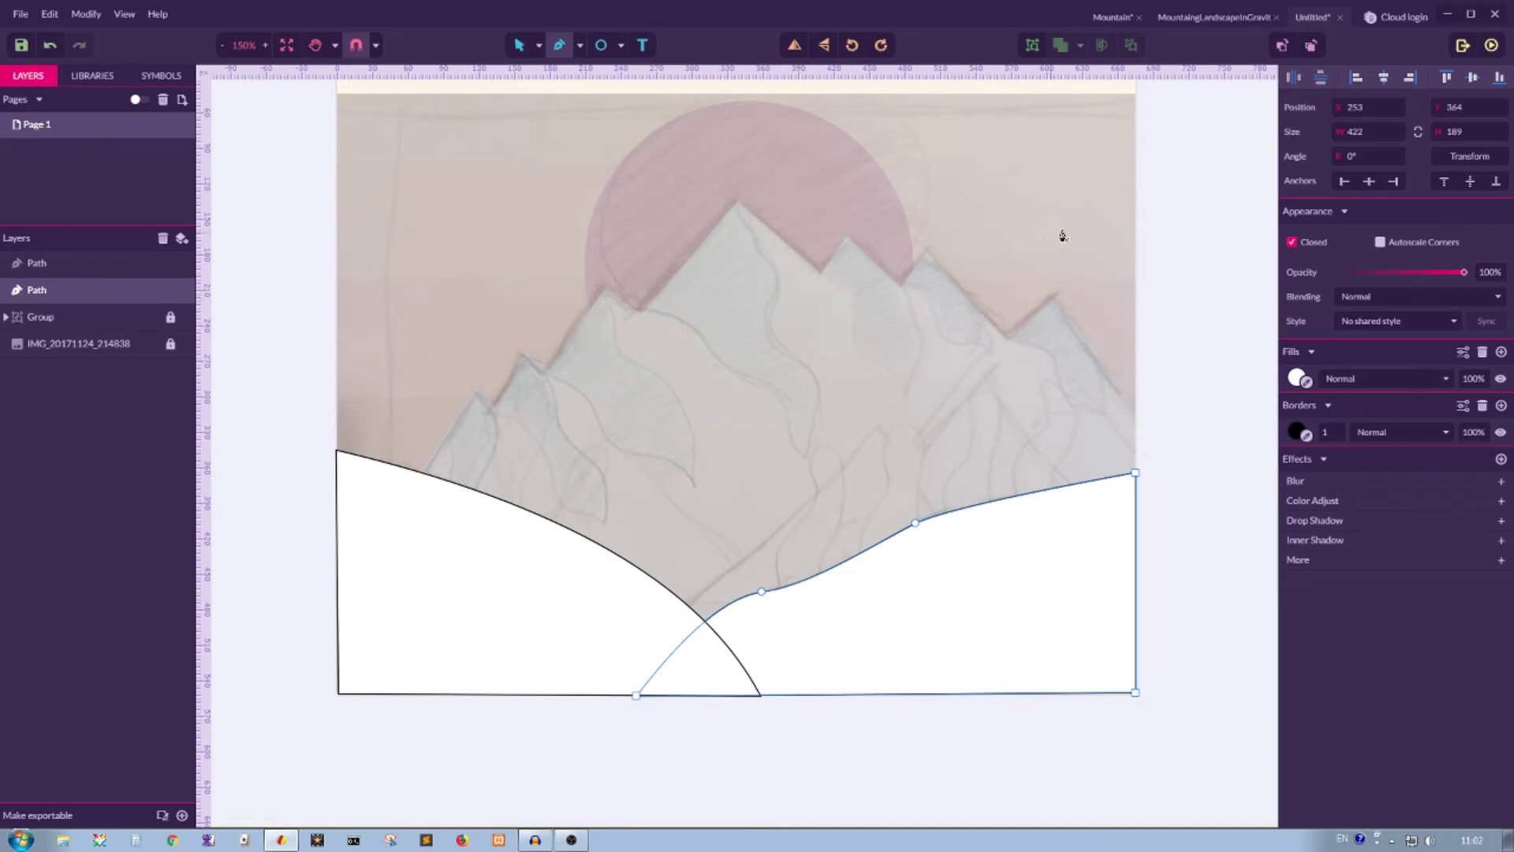
Remove the outlines from both hill paths
{"action": "left_click", "coordinate": [539, 45]}
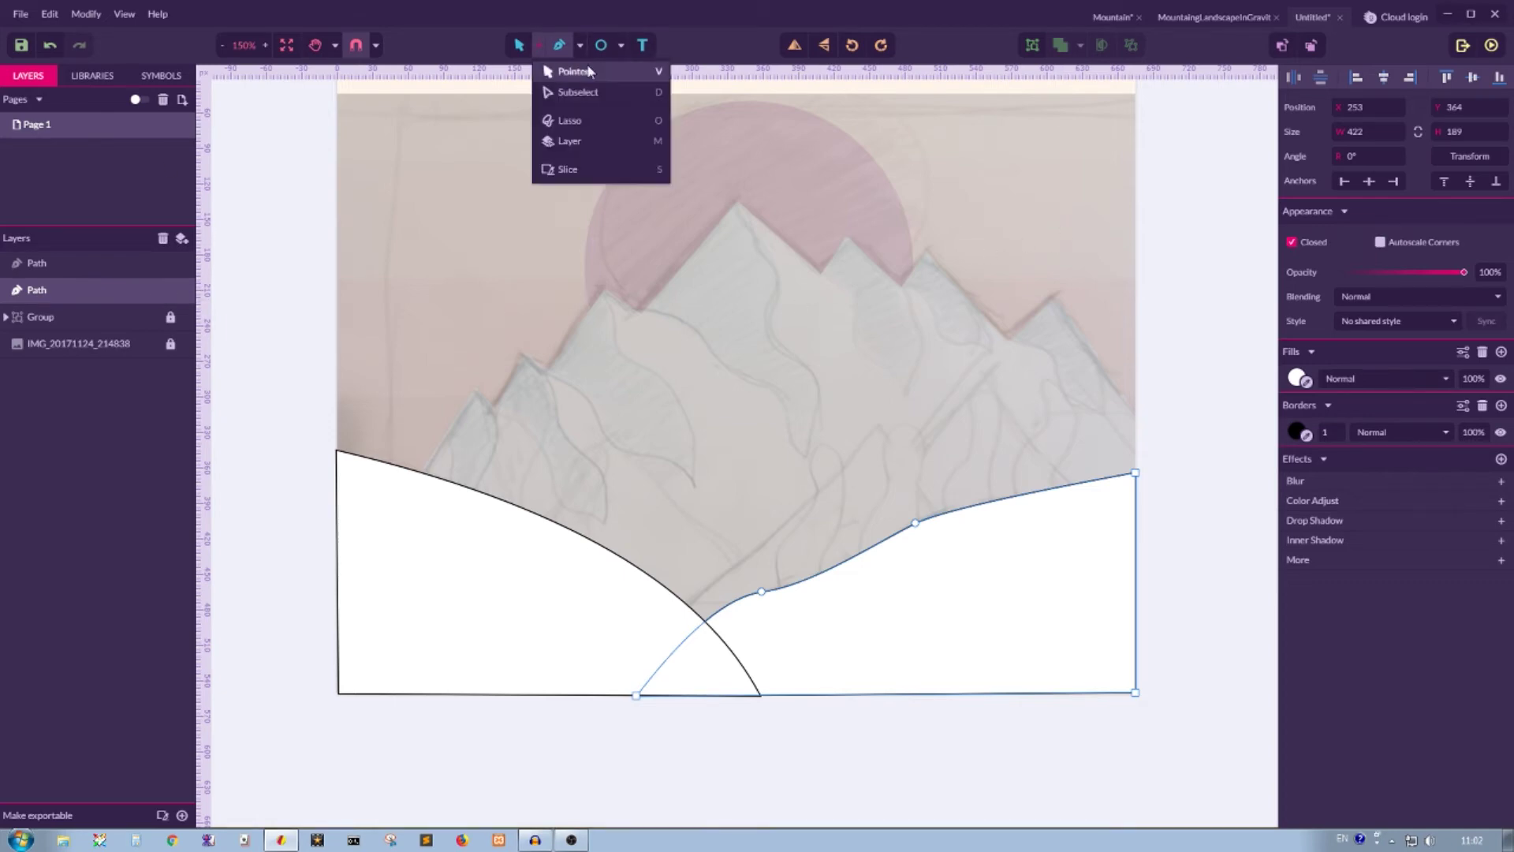
{"action": "left_click", "coordinate": [588, 74]}
{"action": "left_click", "coordinate": [441, 516]}
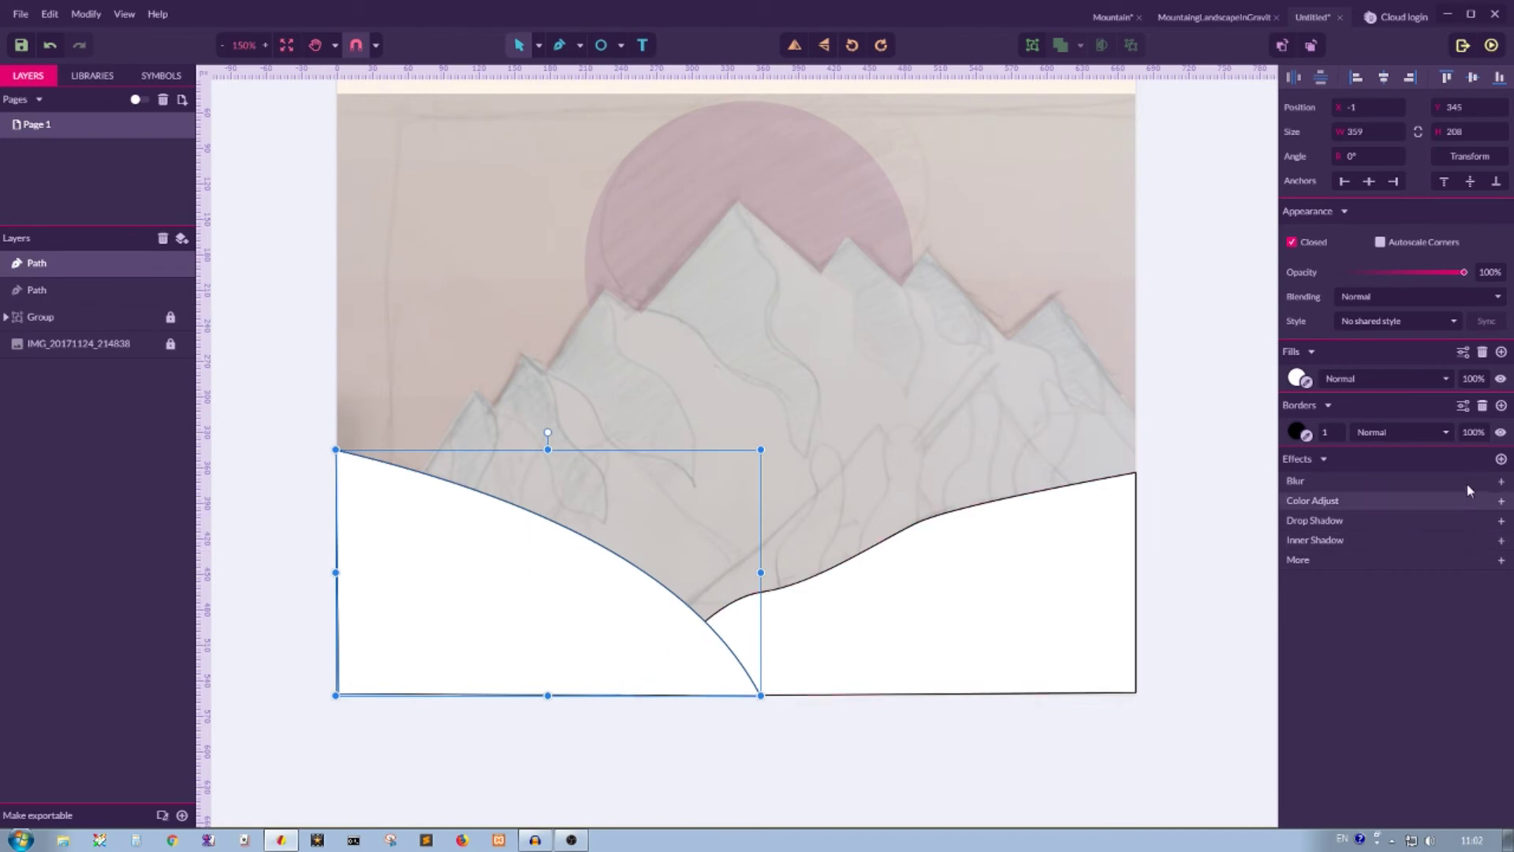
{"action": "left_click", "coordinate": [944, 620], "text": "shift"}
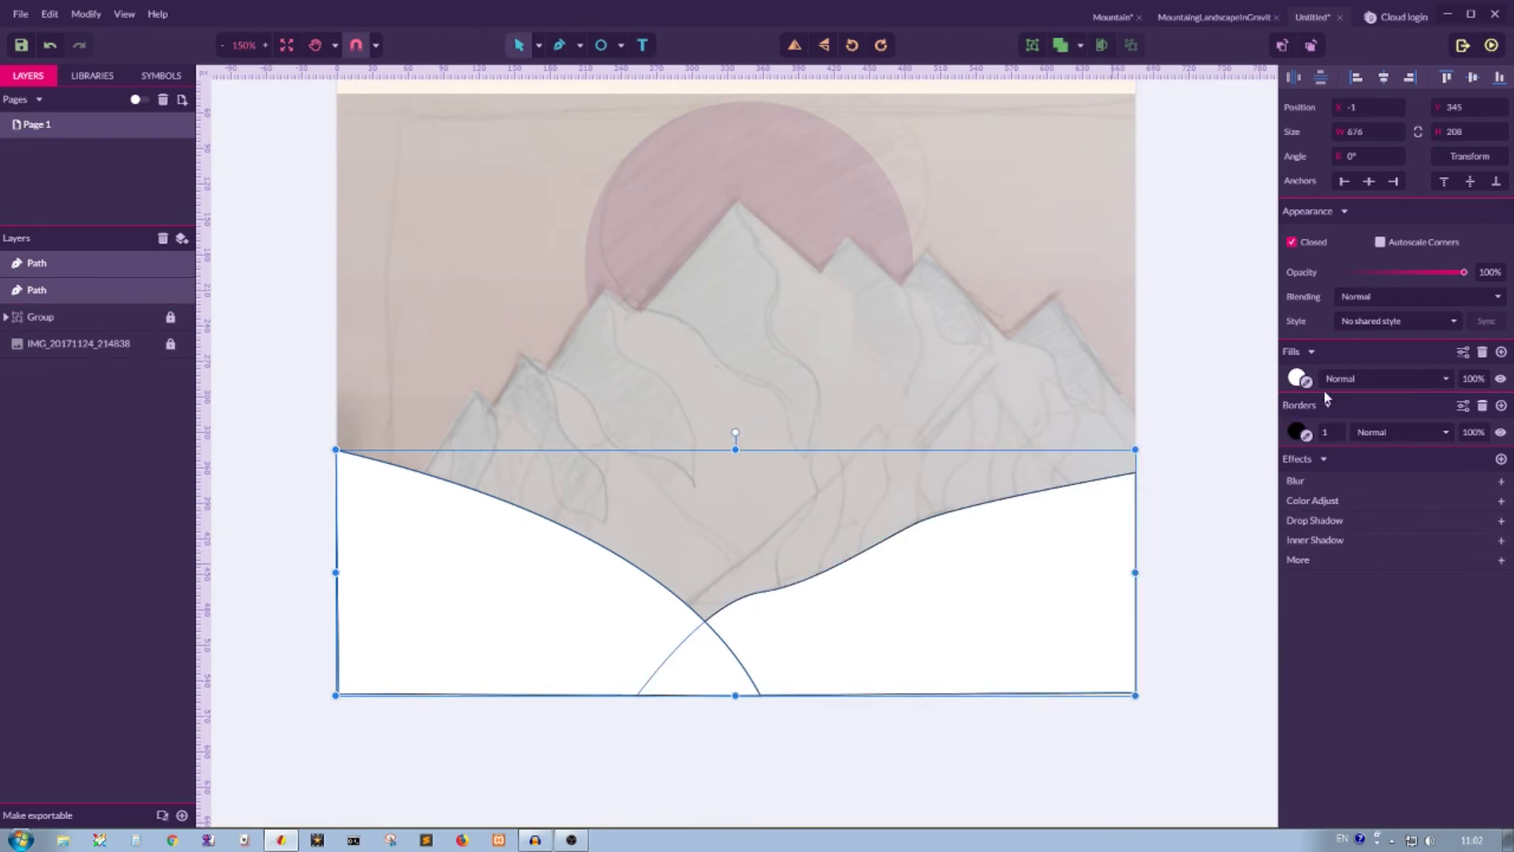
{"action": "left_click", "coordinate": [1482, 405]}
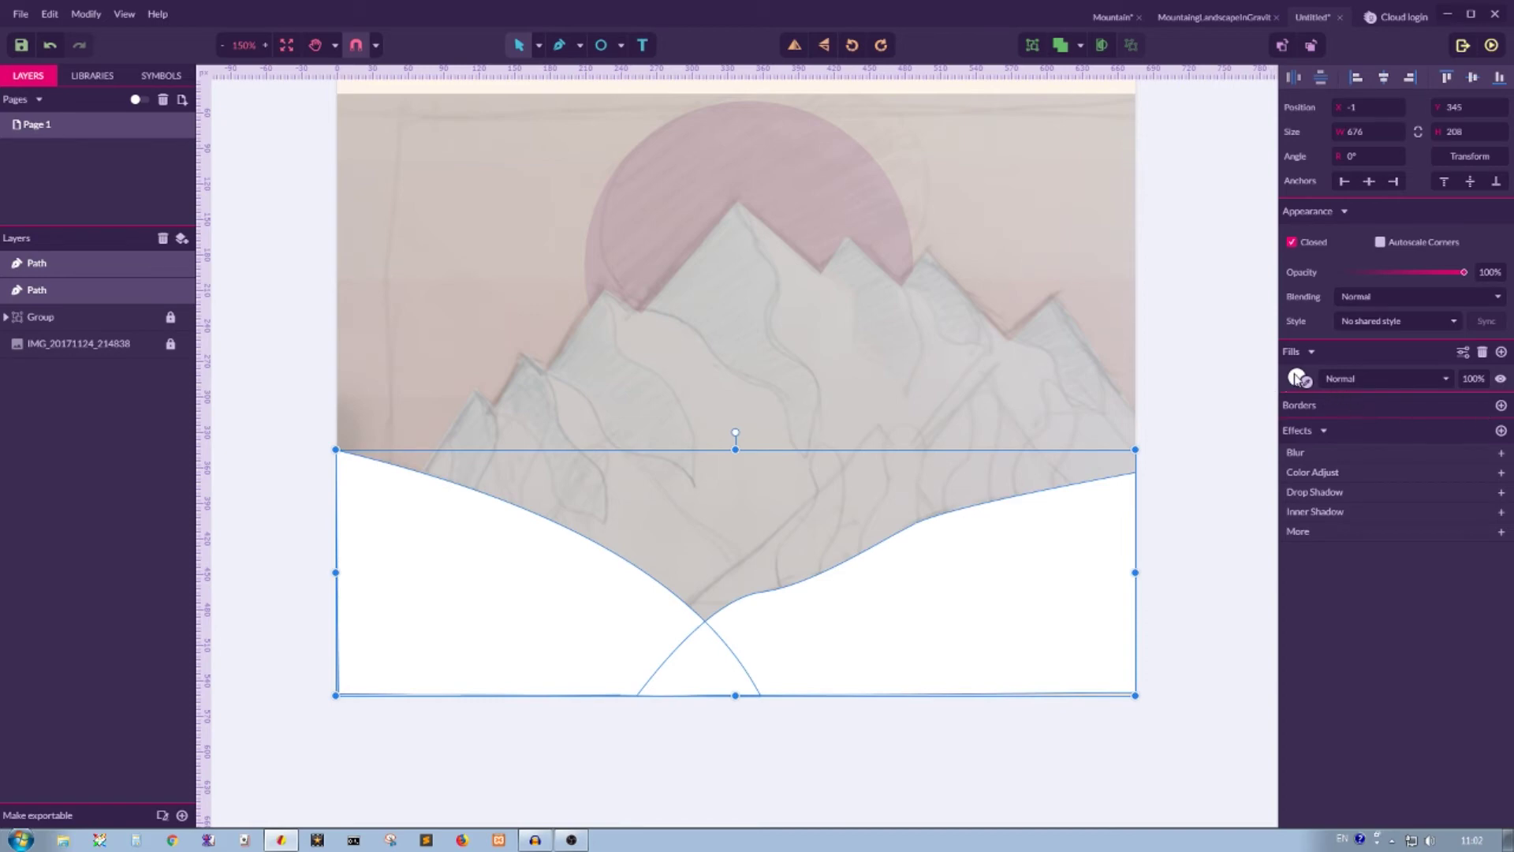
{"action": "left_click", "coordinate": [1223, 410]}
Fill the left hill navy #18265B and the right hill blue #016496
{"action": "left_click", "coordinate": [440, 534]}
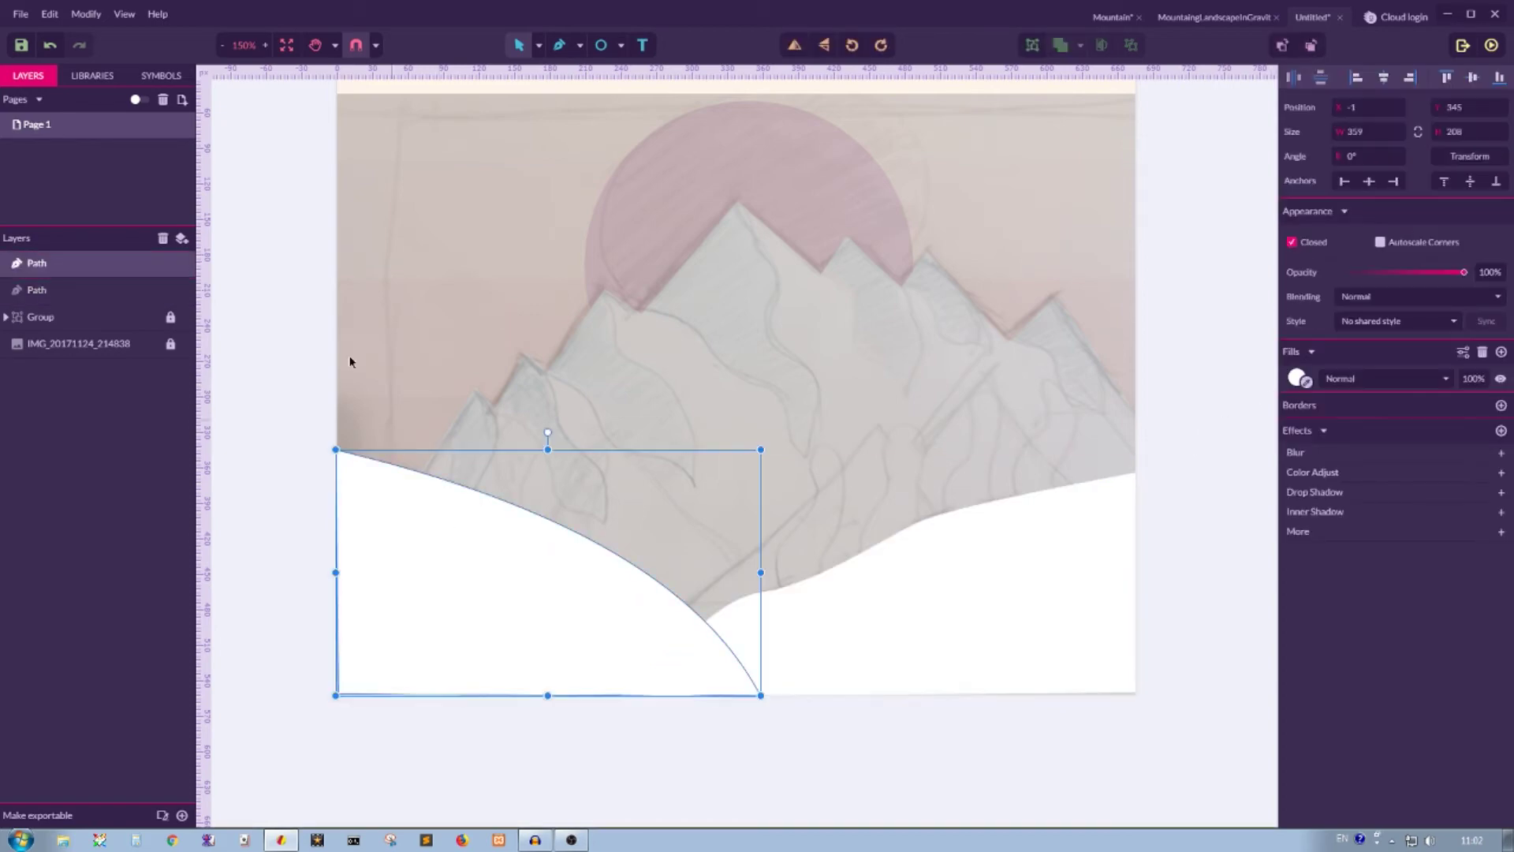
{"action": "left_click", "coordinate": [1296, 375]}
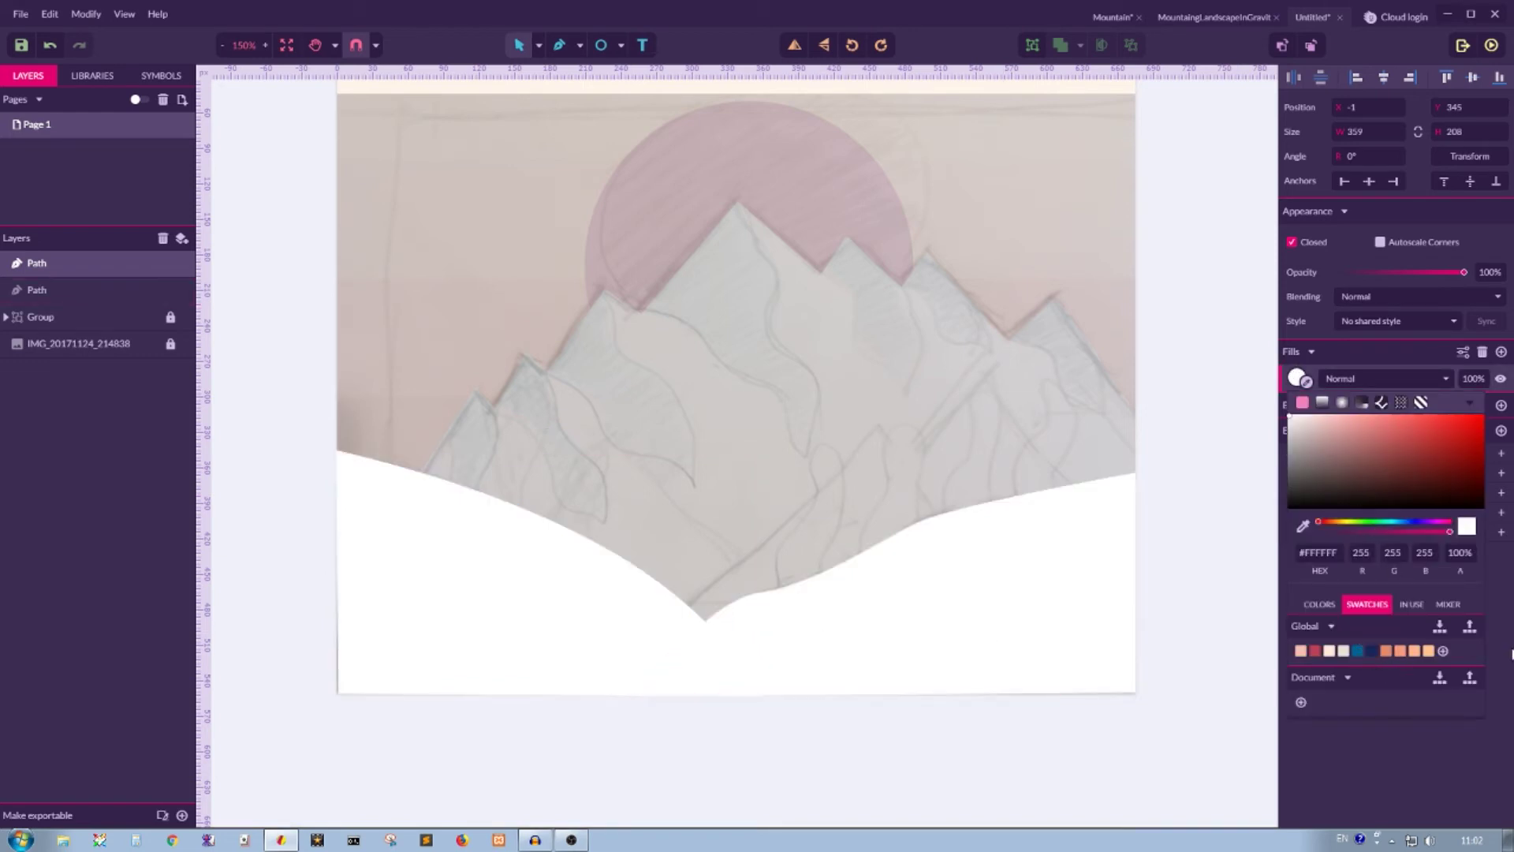
{"action": "left_click", "coordinate": [1372, 651]}
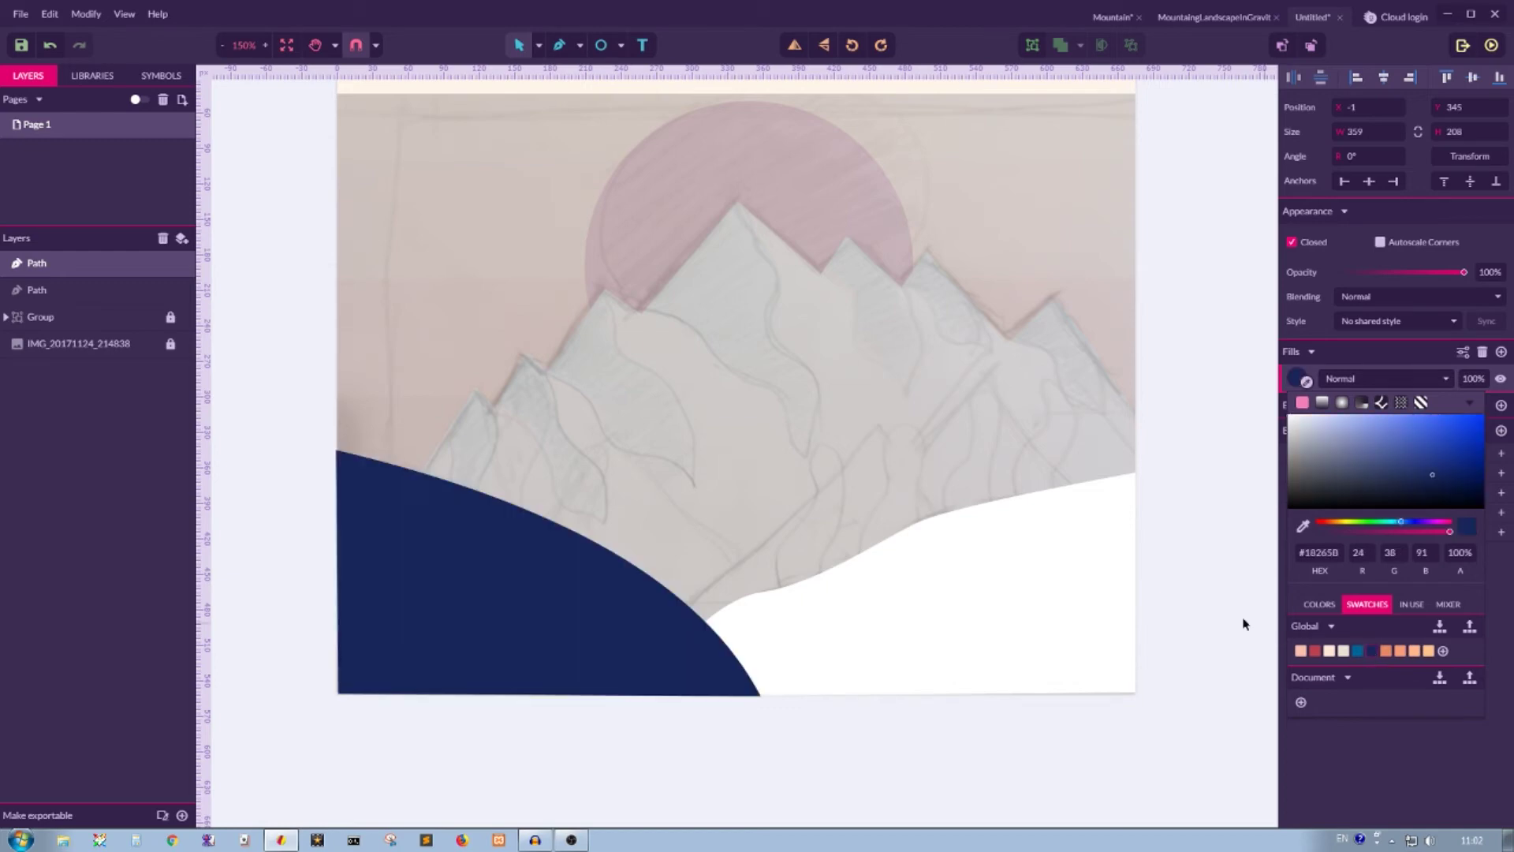
{"action": "left_click", "coordinate": [984, 591]}
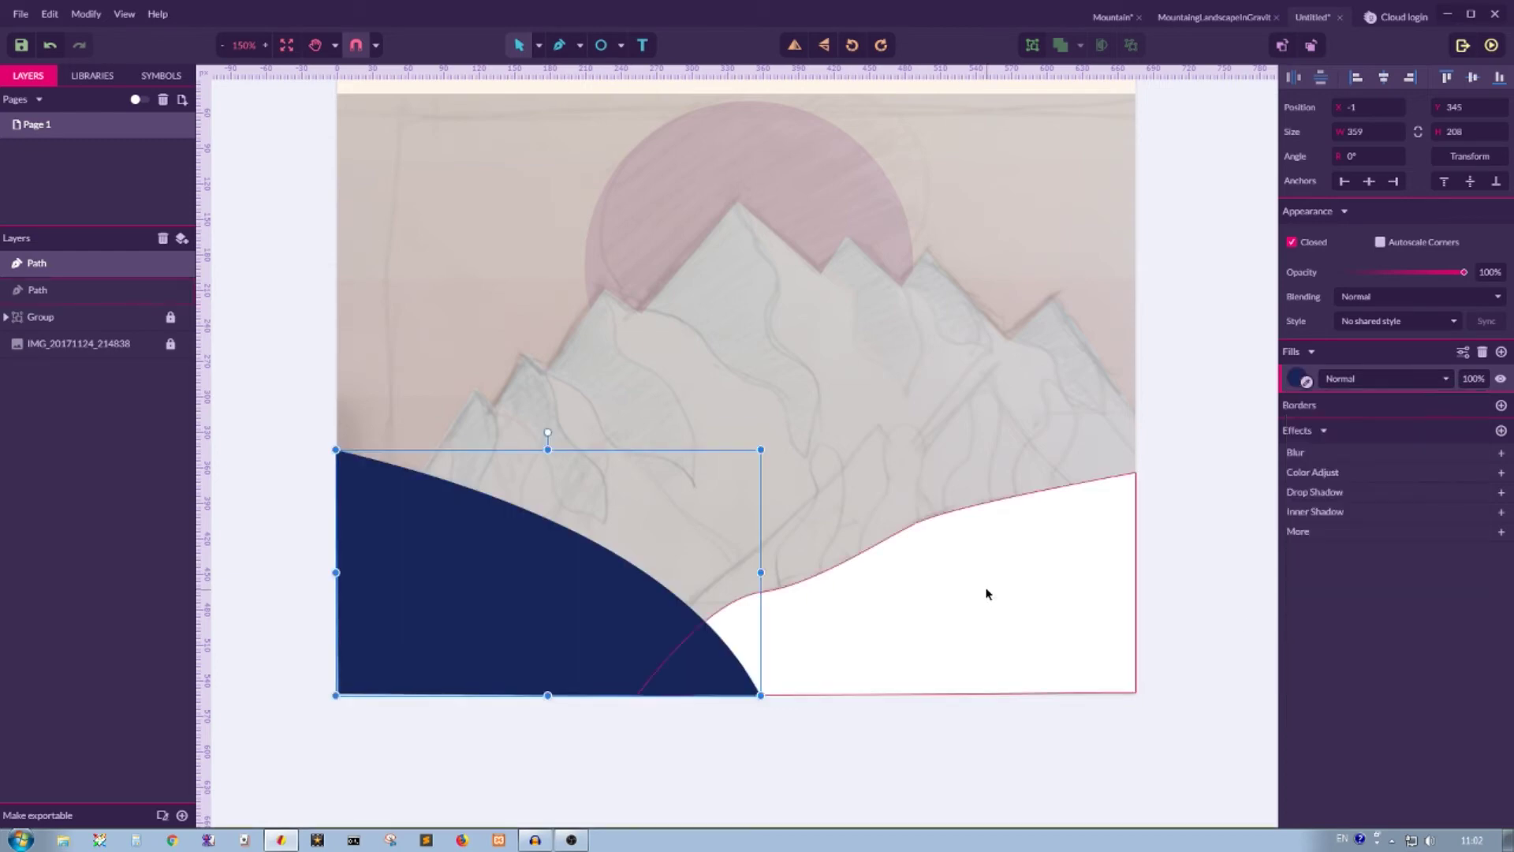
{"action": "left_click", "coordinate": [1296, 377]}
{"action": "left_click", "coordinate": [1358, 651]}
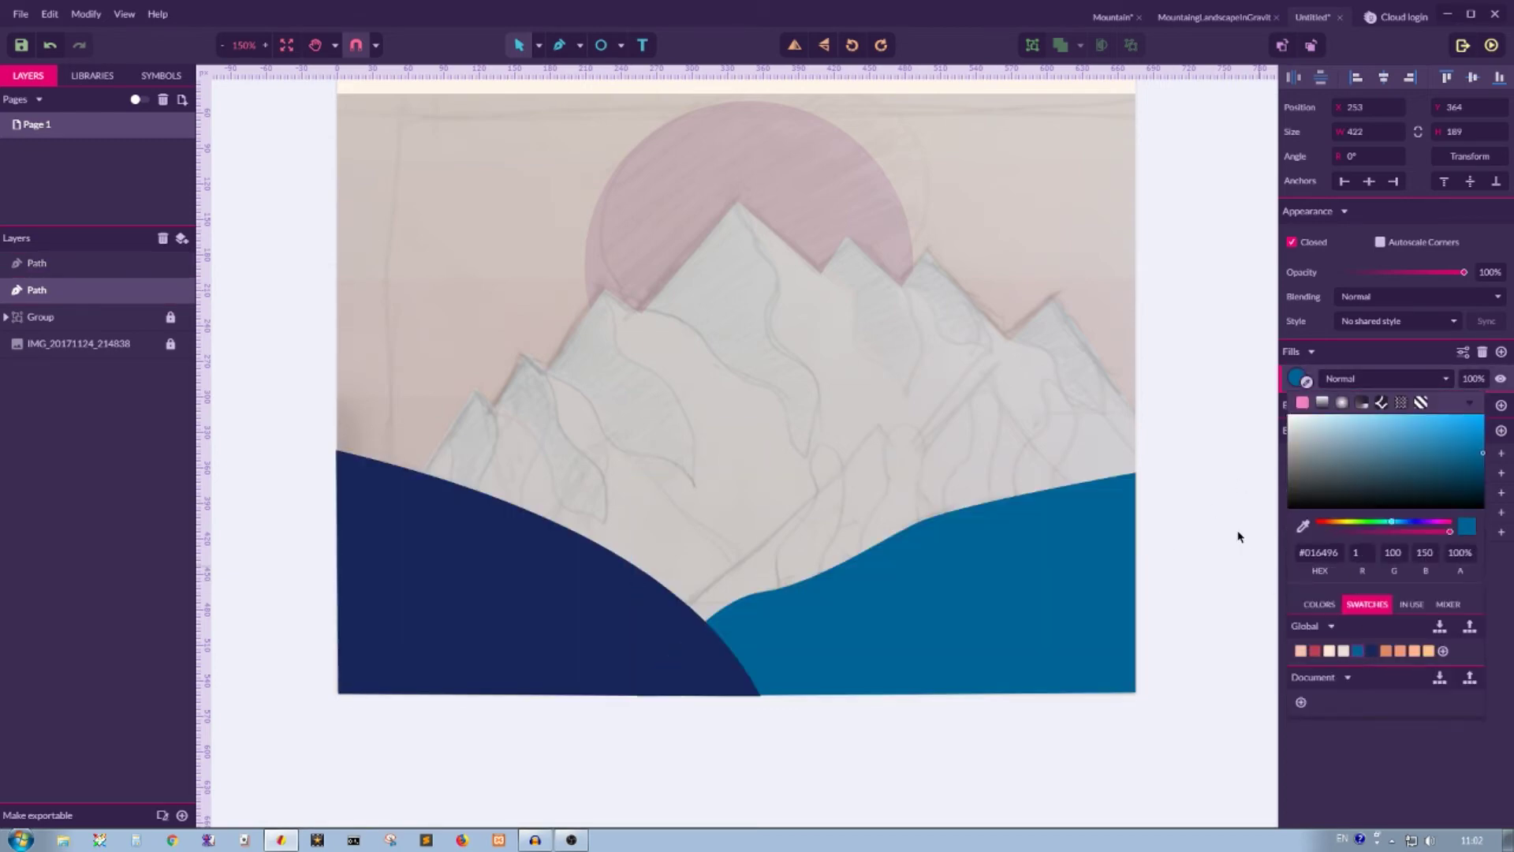
{"action": "left_click", "coordinate": [1215, 383]}
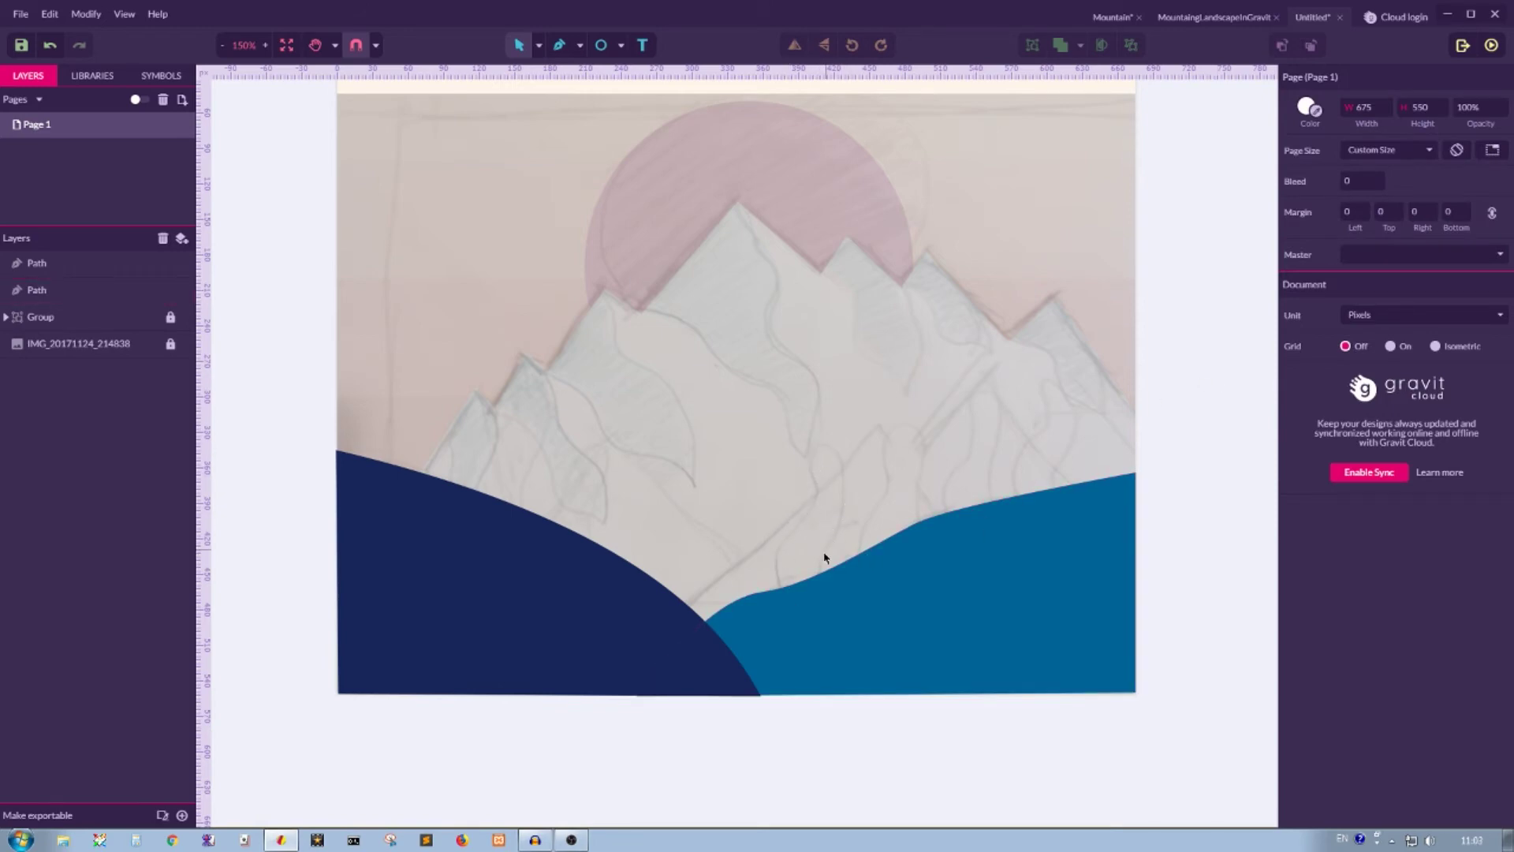
Draw a white triangle above the hill and squash it to about half height
{"action": "left_click", "coordinate": [621, 47]}
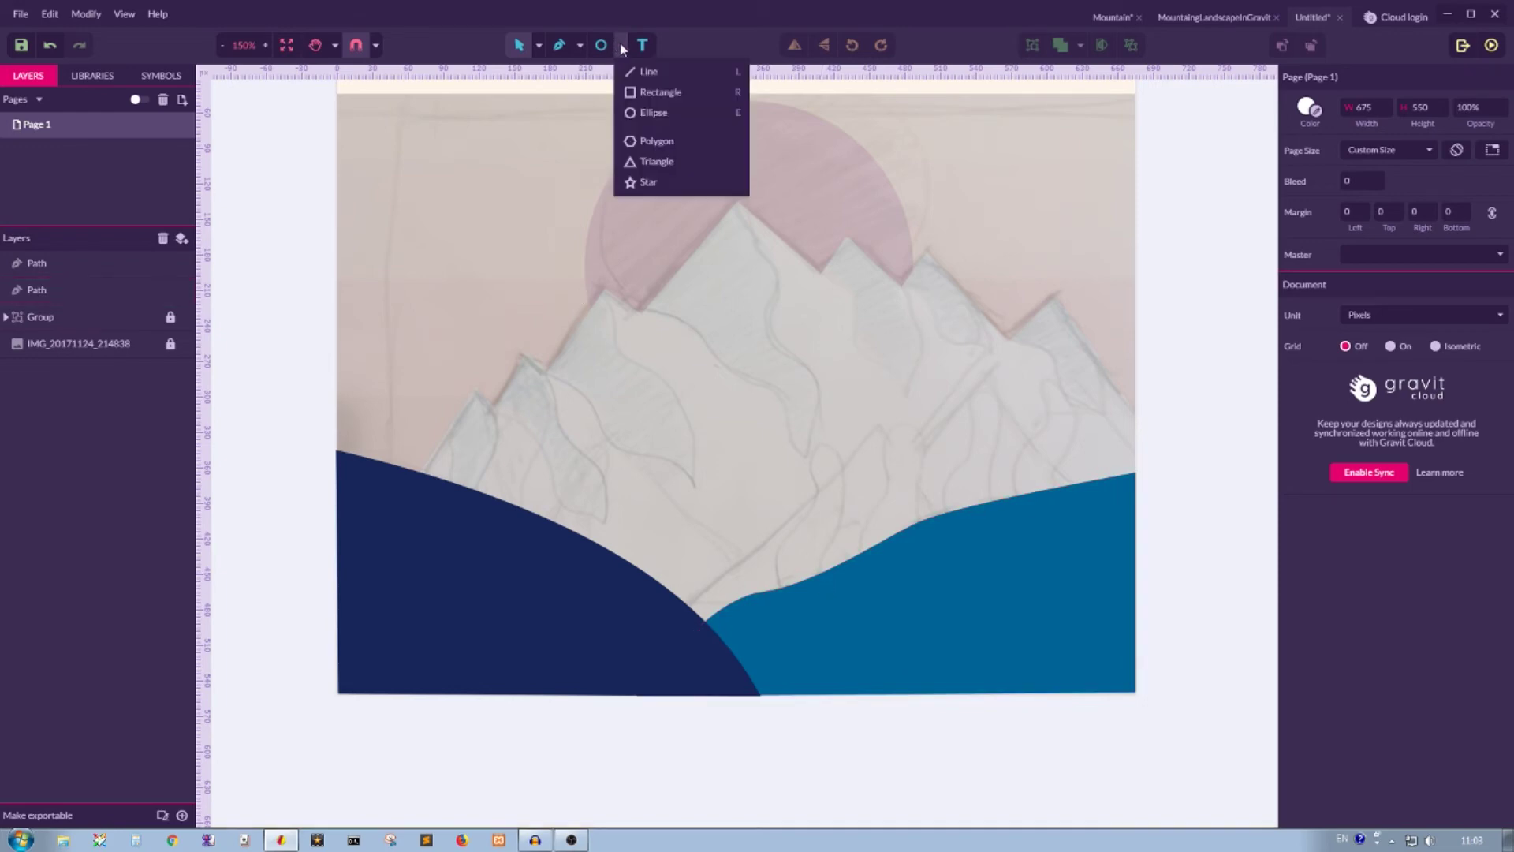
{"action": "left_click", "coordinate": [645, 162]}
{"action": "left_click_drag", "start_coordinate": [788, 437], "coordinate": [856, 475]}
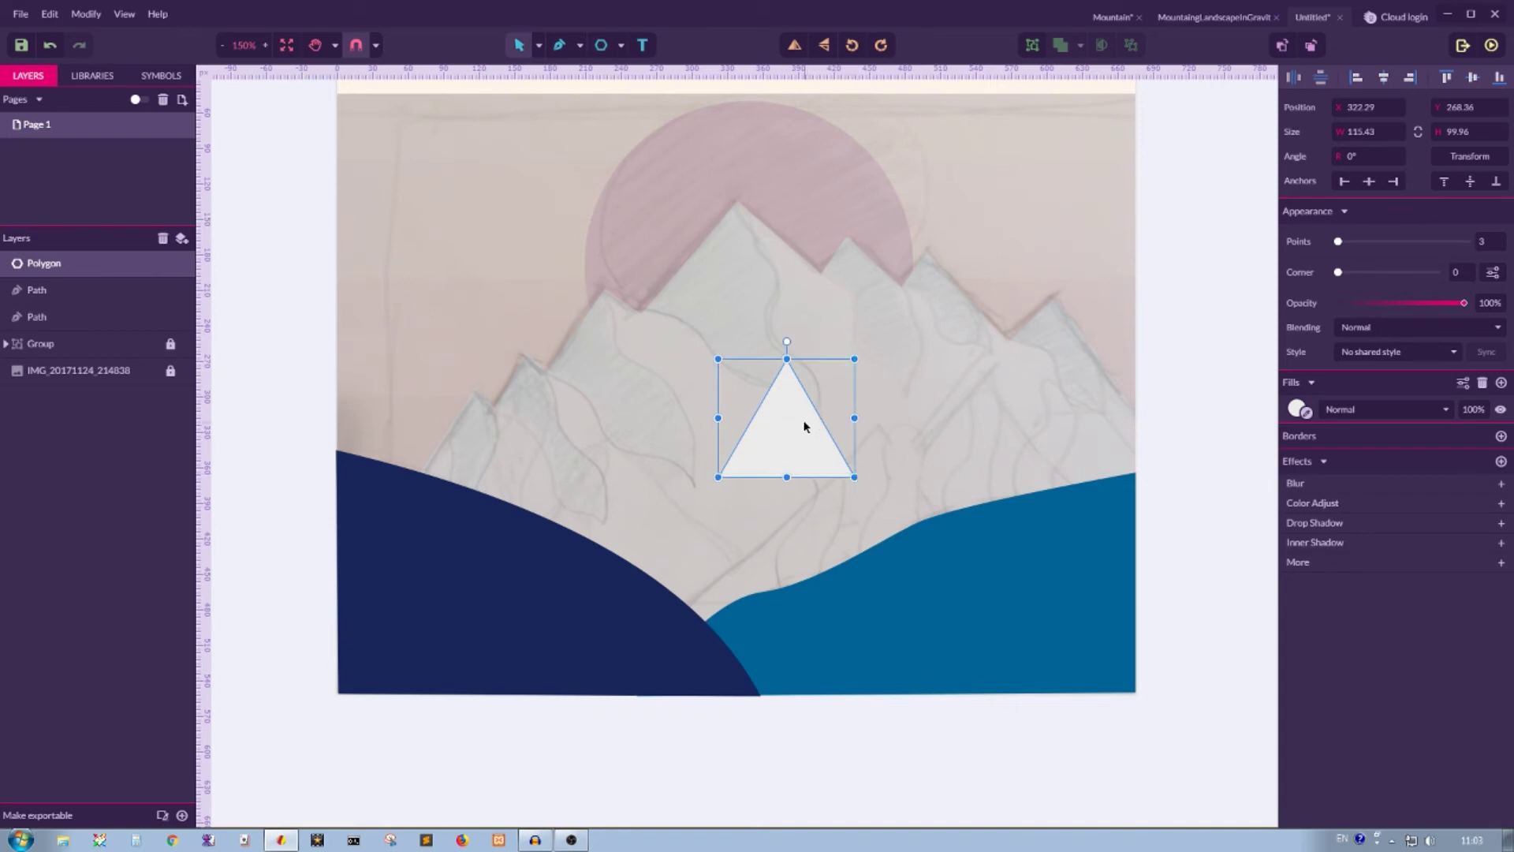
{"action": "left_click_drag", "start_coordinate": [804, 426], "coordinate": [849, 408]}
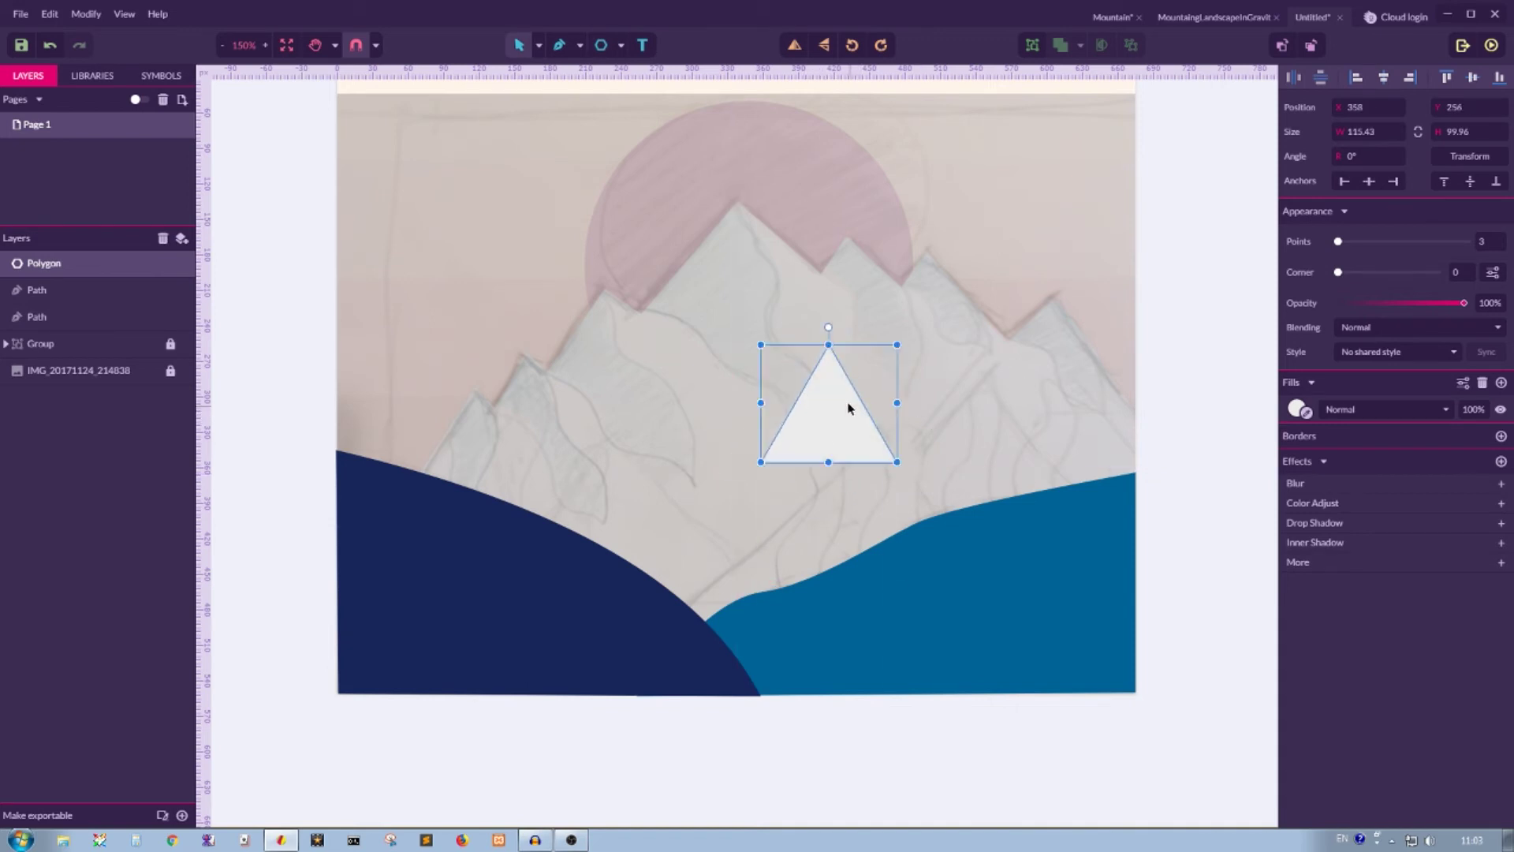
{"action": "left_click_drag", "start_coordinate": [829, 344], "coordinate": [830, 507]}
Stack triangle copies vertically, select all four and merge them into one tree shape
{"action": "left_click_drag", "start_coordinate": [830, 507], "coordinate": [832, 550]}
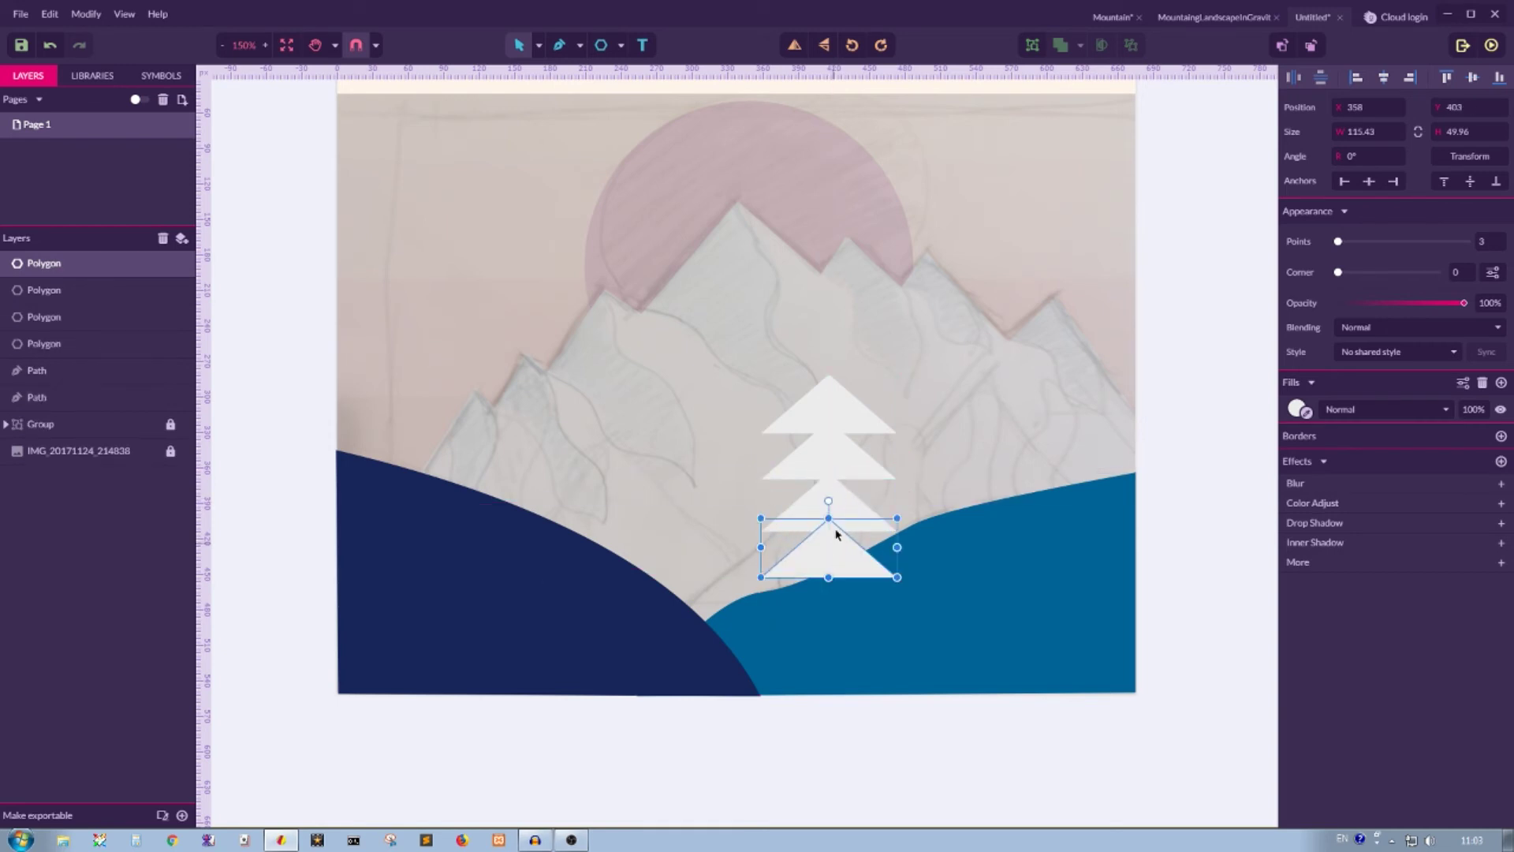
{"action": "left_click", "coordinate": [838, 500], "text": "shift"}
{"action": "left_click", "coordinate": [836, 426], "text": "shift"}
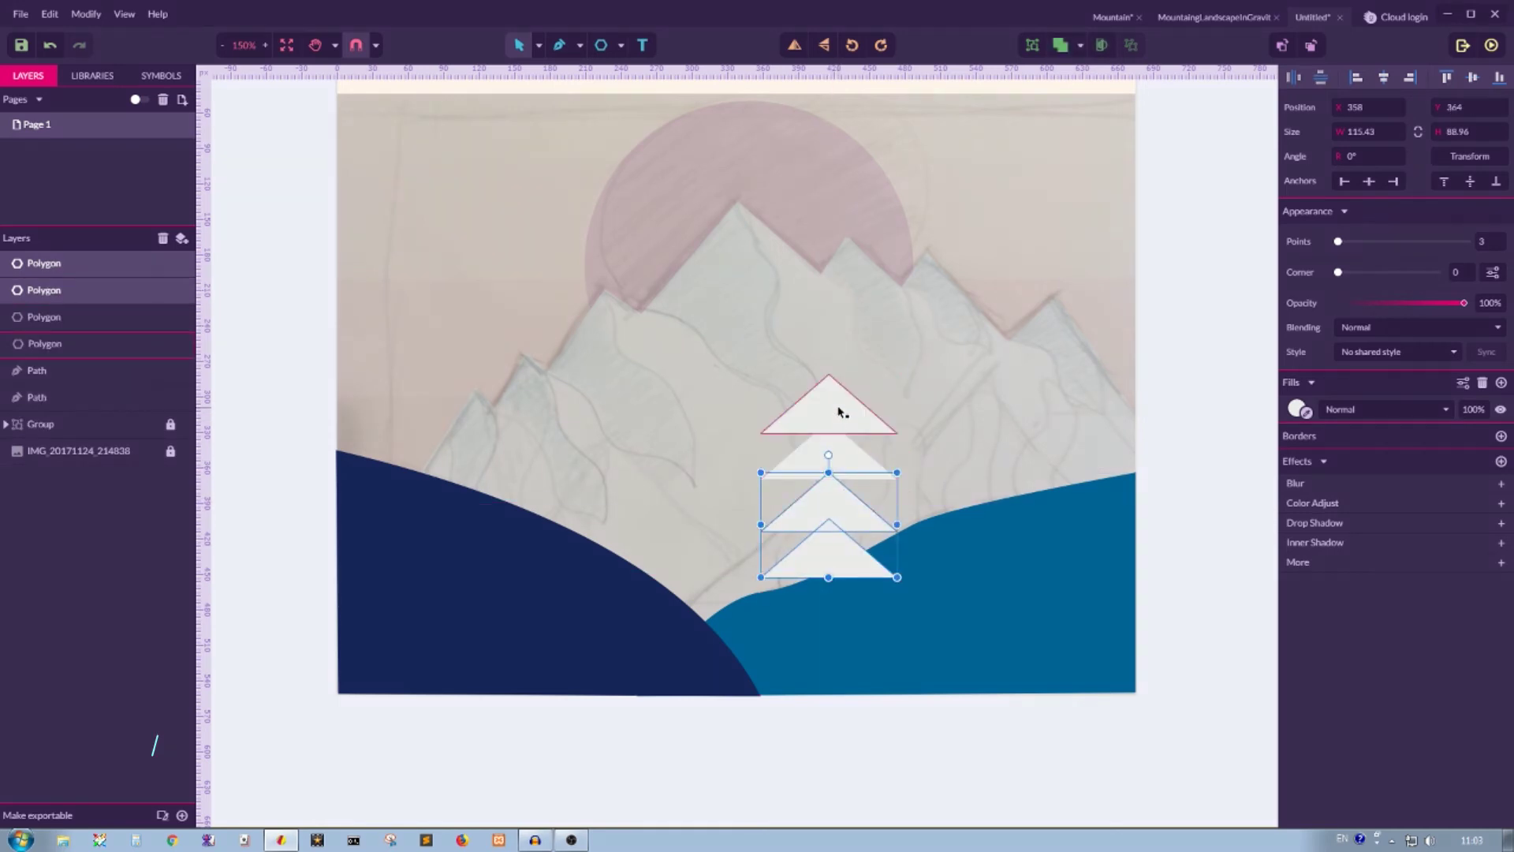
{"action": "left_click", "coordinate": [841, 410], "text": "shift"}
{"action": "key", "text": "ctrl+m"}
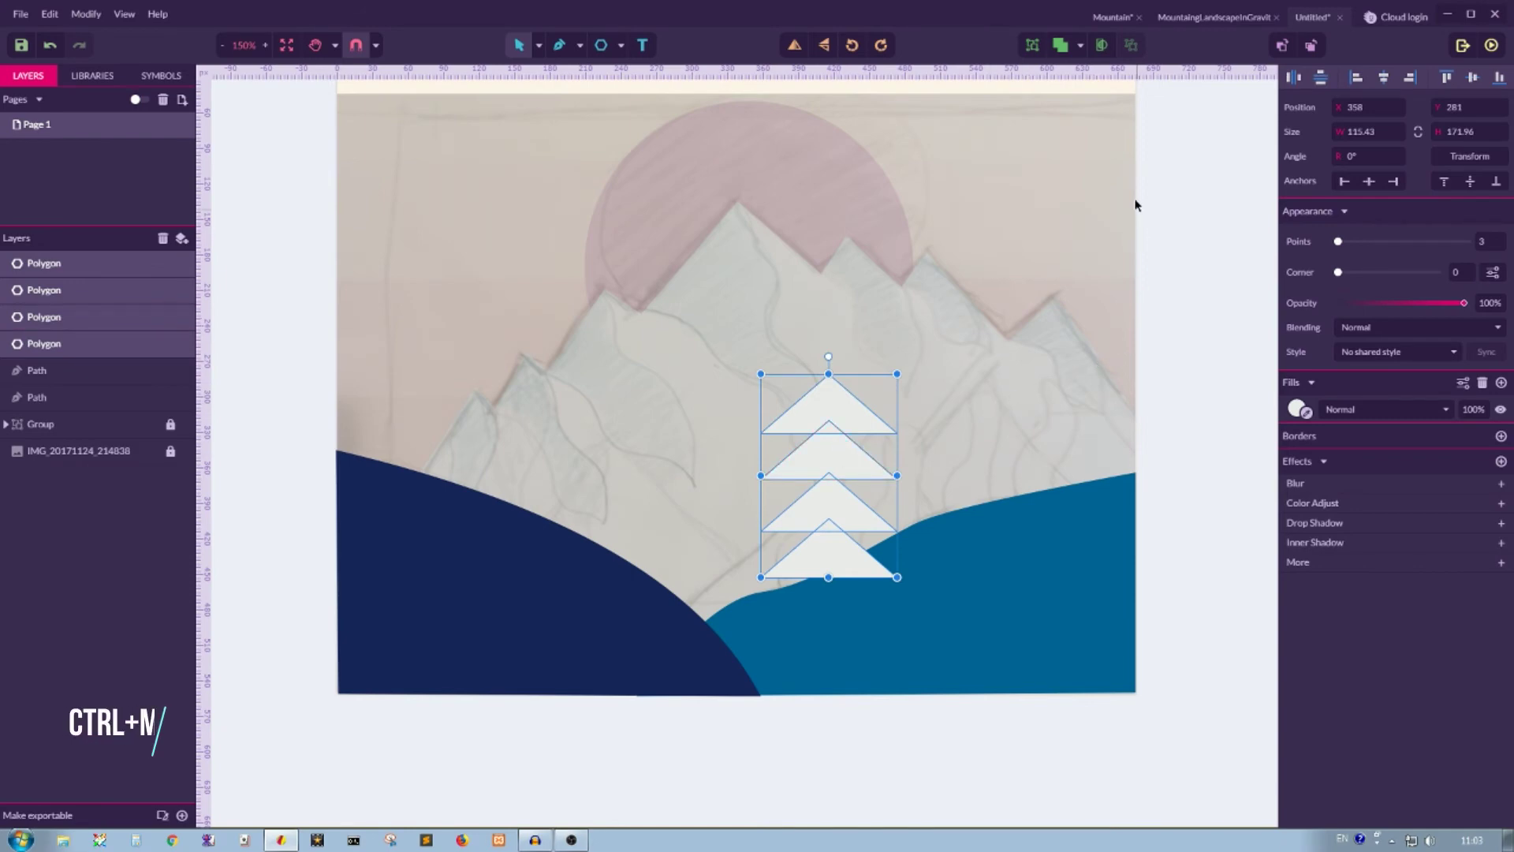
{"action": "left_click", "coordinate": [1062, 46]}
Make three blue pine trees of decreasing size on the right hill, group them and duplicate the group
{"action": "mouse_move", "coordinate": [829, 419]}
{"action": "left_mouse_down"}
{"action": "mouse_move", "coordinate": [859, 447]}
{"action": "mouse_move", "coordinate": [852, 437]}
{"action": "left_mouse_up"}
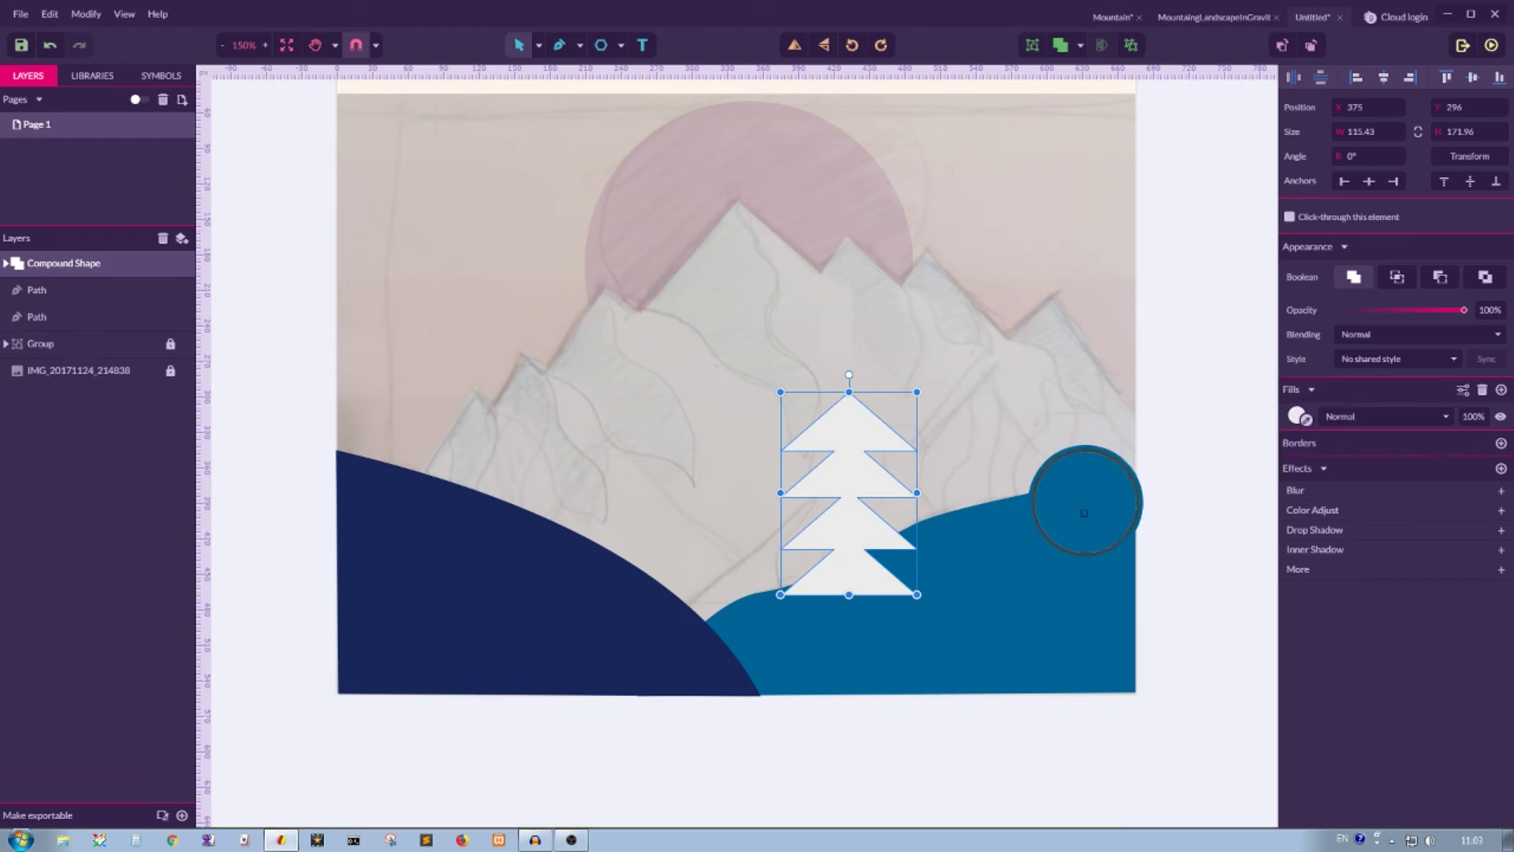
{"action": "left_click_drag", "start_coordinate": [872, 432], "coordinate": [981, 410]}
{"action": "left_click_drag", "start_coordinate": [978, 447], "coordinate": [1018, 412]}
{"action": "left_click", "coordinate": [1071, 418]}
{"action": "left_click_drag", "start_coordinate": [1127, 365], "coordinate": [1077, 427]}
{"action": "left_click", "coordinate": [967, 470], "text": "shift"}
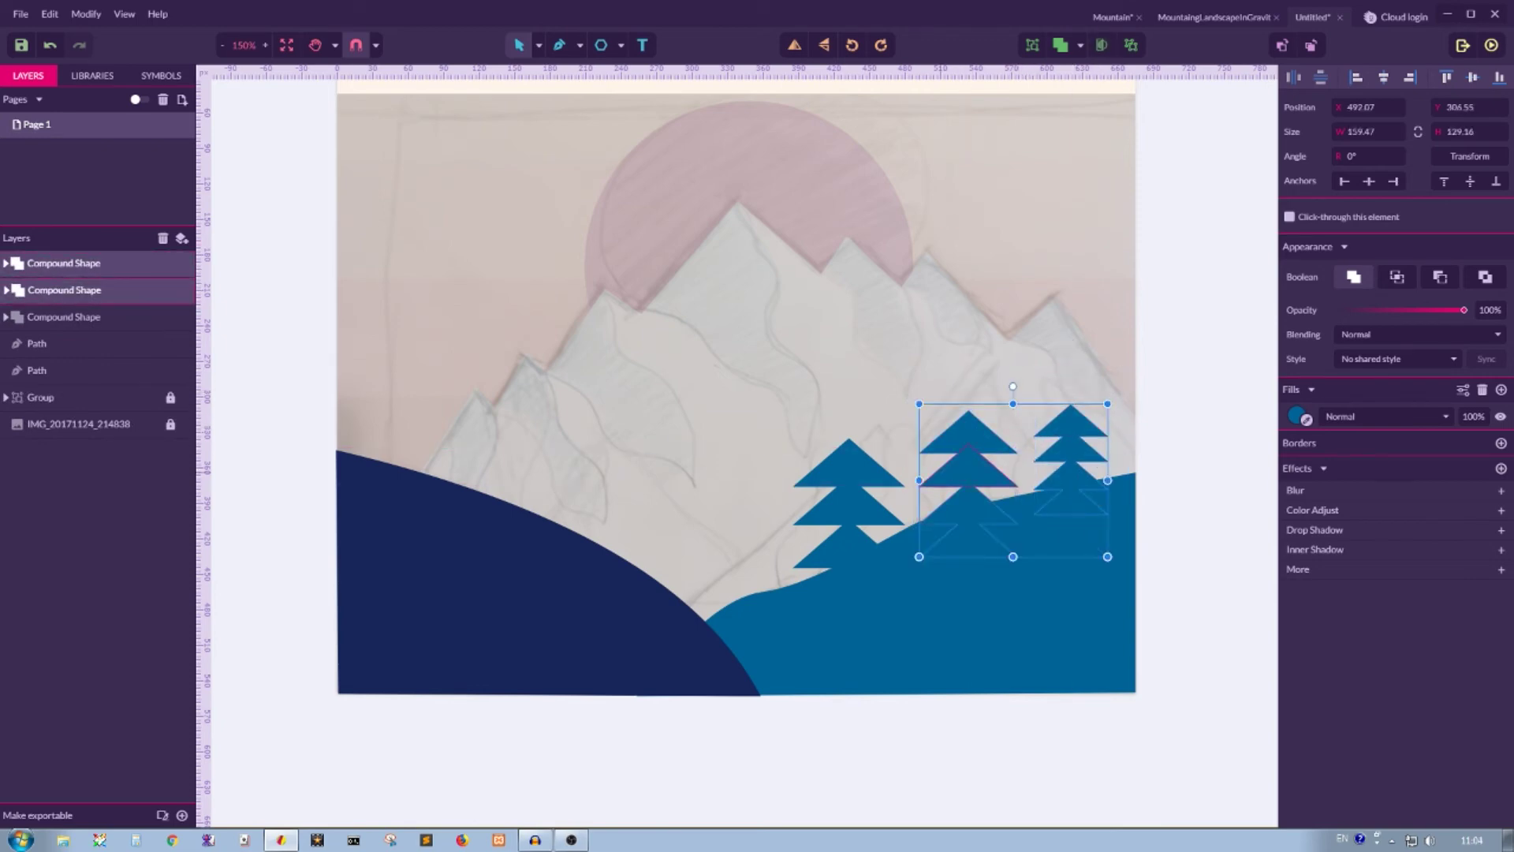
{"action": "left_click", "coordinate": [815, 520], "text": "shift"}
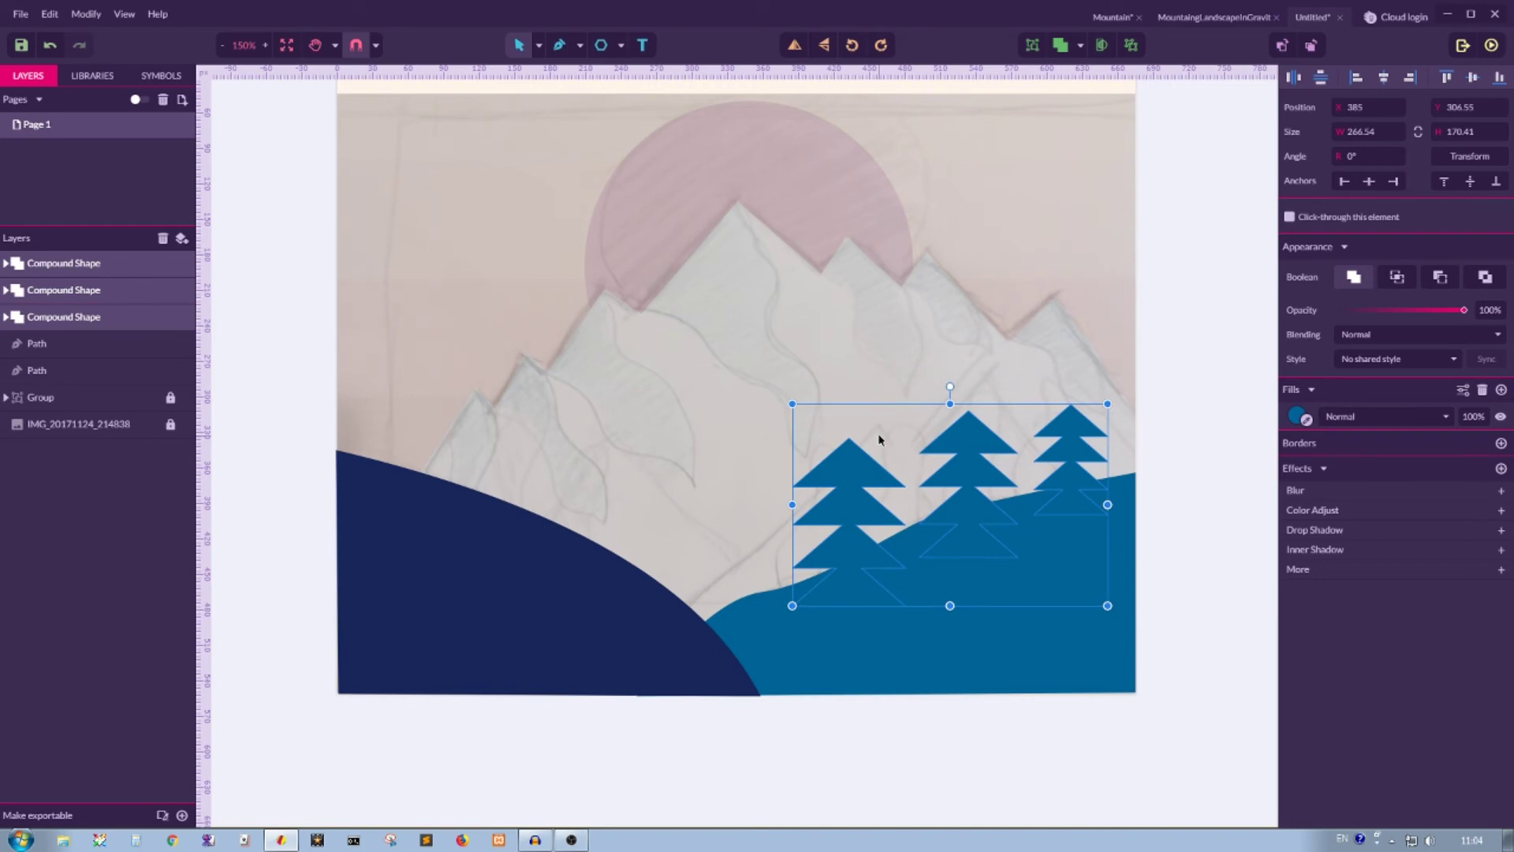
{"action": "key", "text": "ctrl+g"}
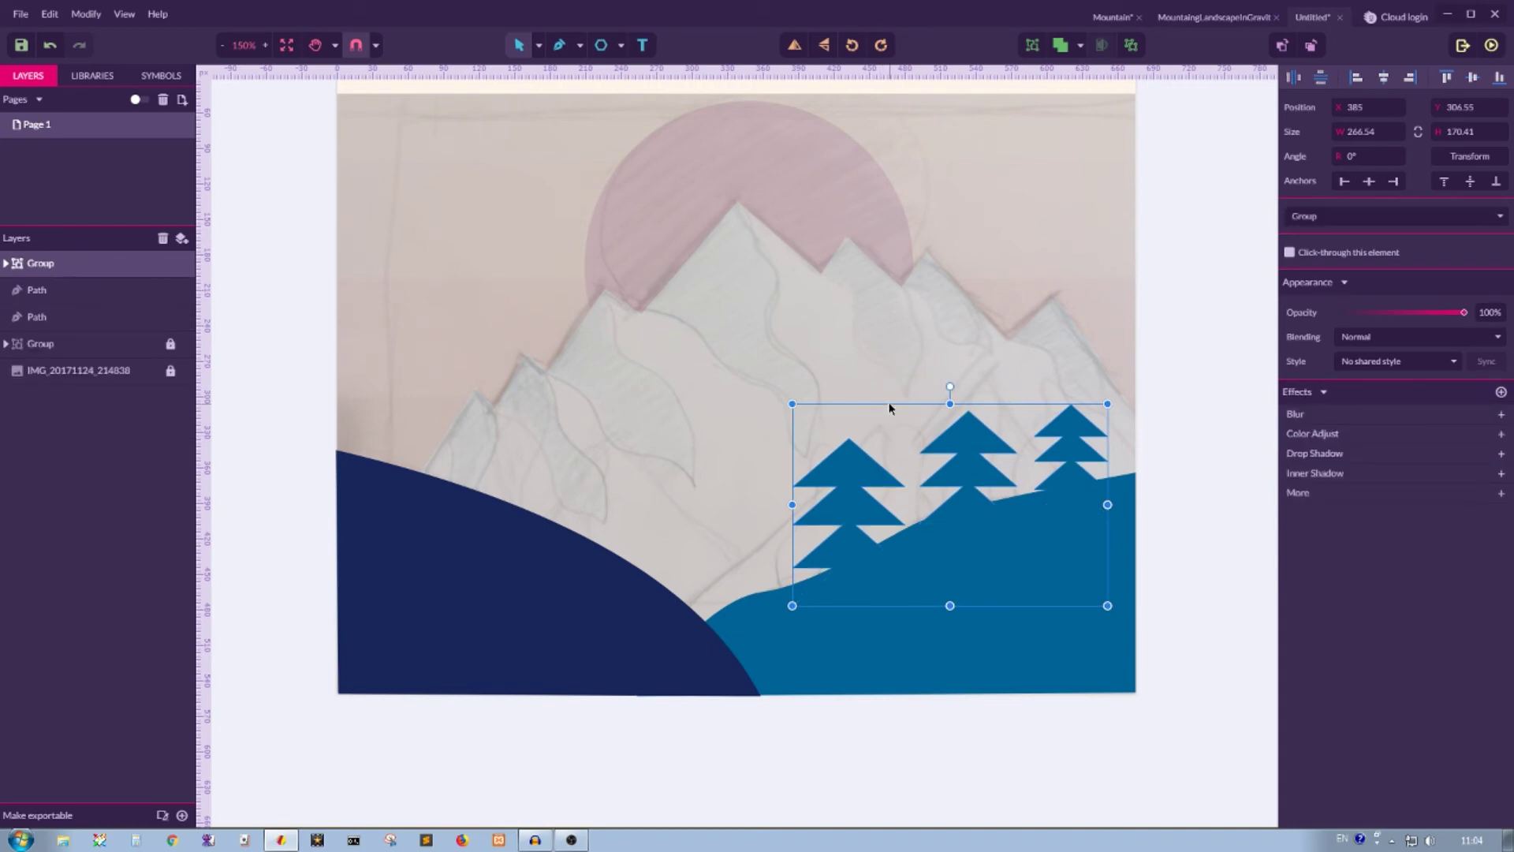
{"action": "key", "text": "ctrl+d"}
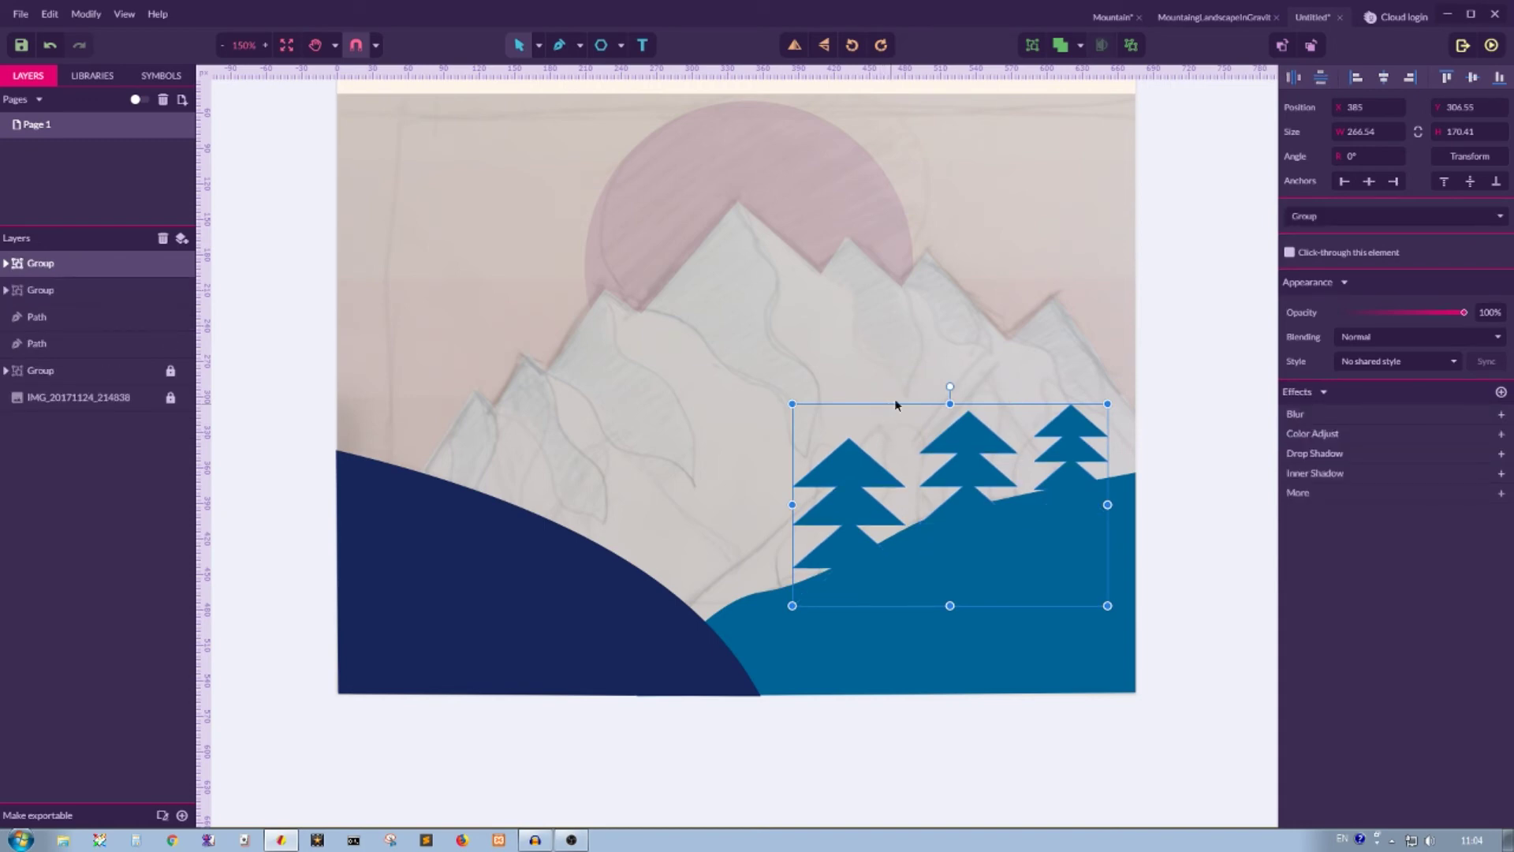
Flip the duplicated tree group onto the left hill and recolour its three trees navy
{"action": "left_click", "coordinate": [795, 44]}
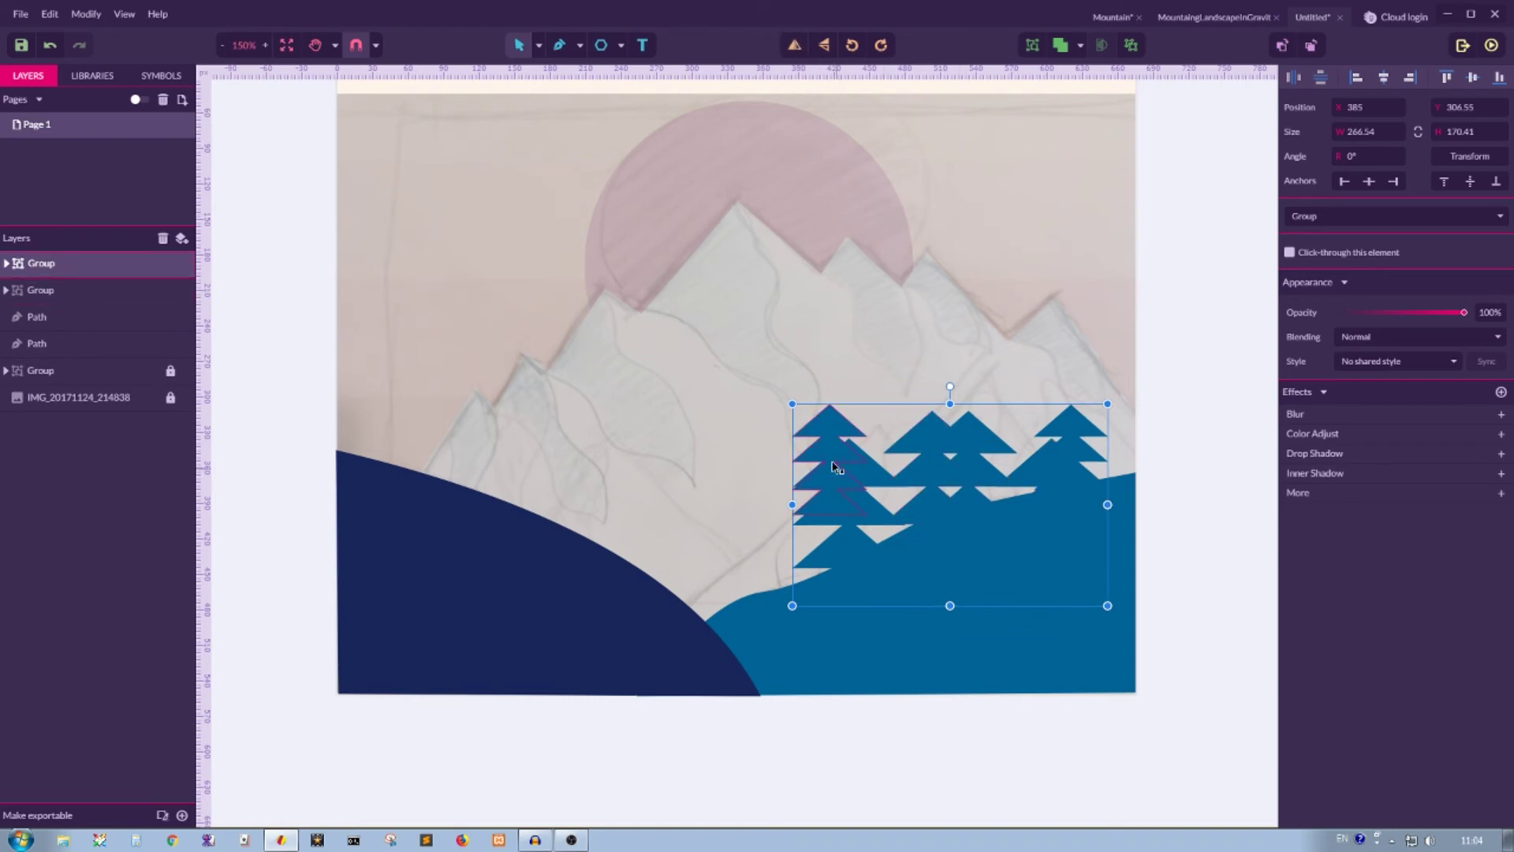
{"action": "left_click_drag", "start_coordinate": [822, 428], "coordinate": [404, 451]}
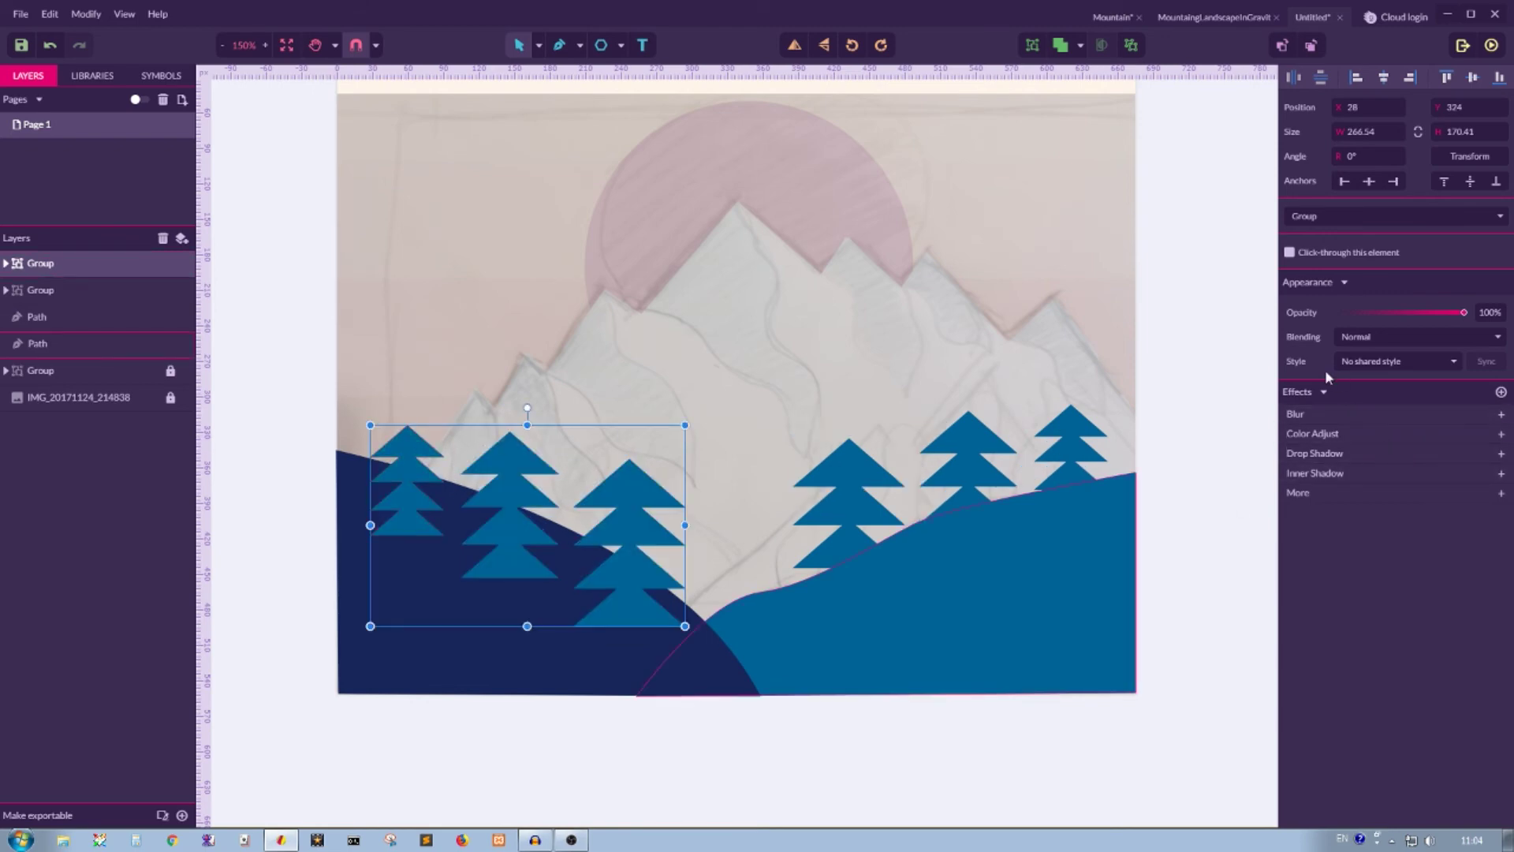
{"action": "left_click", "coordinate": [5, 263]}
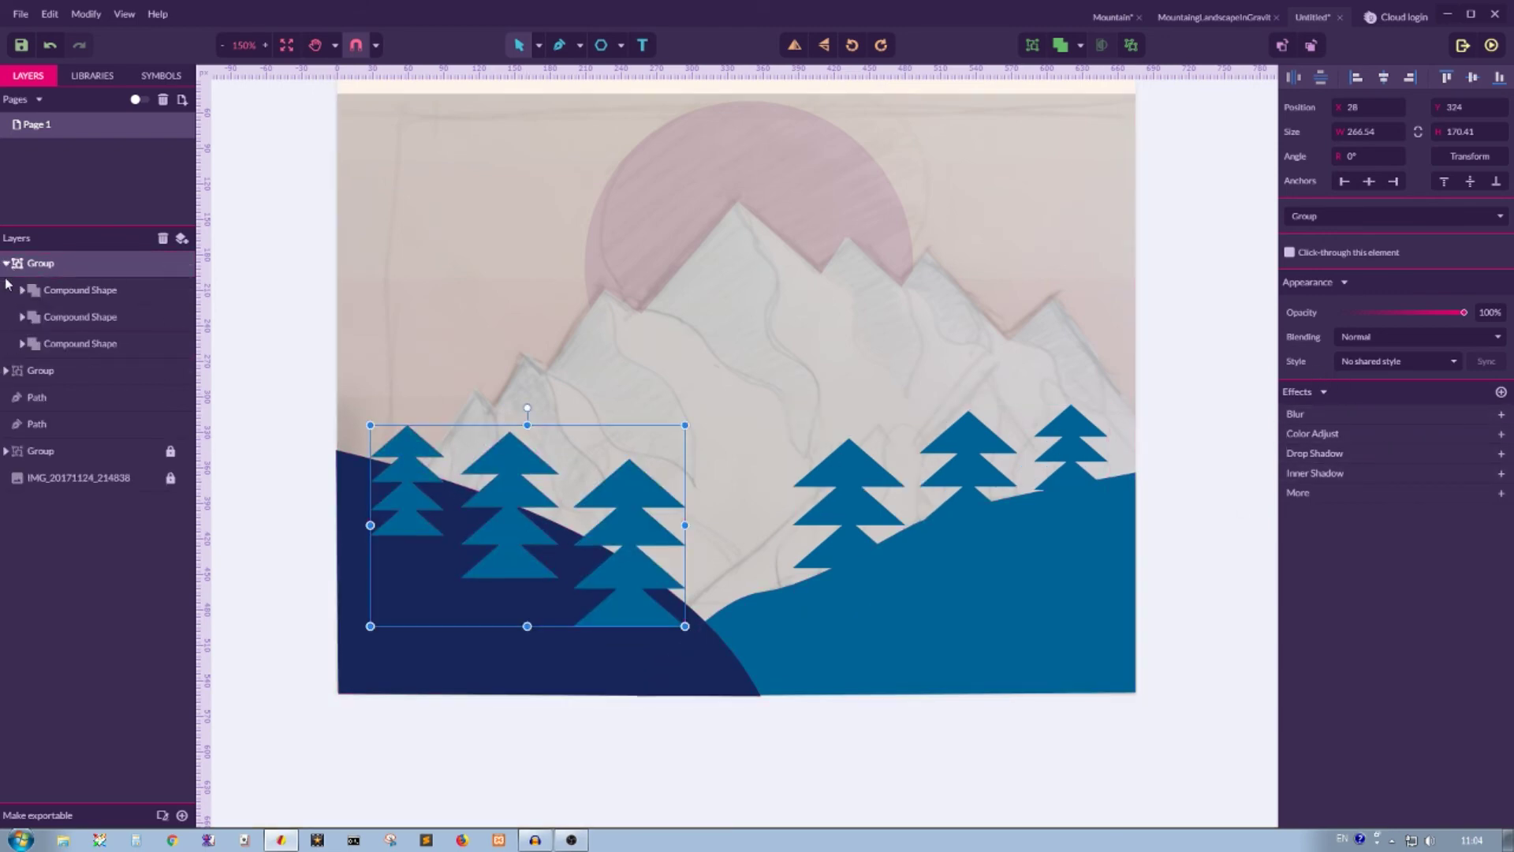
{"action": "left_click", "coordinate": [80, 291]}
{"action": "left_click", "coordinate": [78, 345], "text": "shift"}
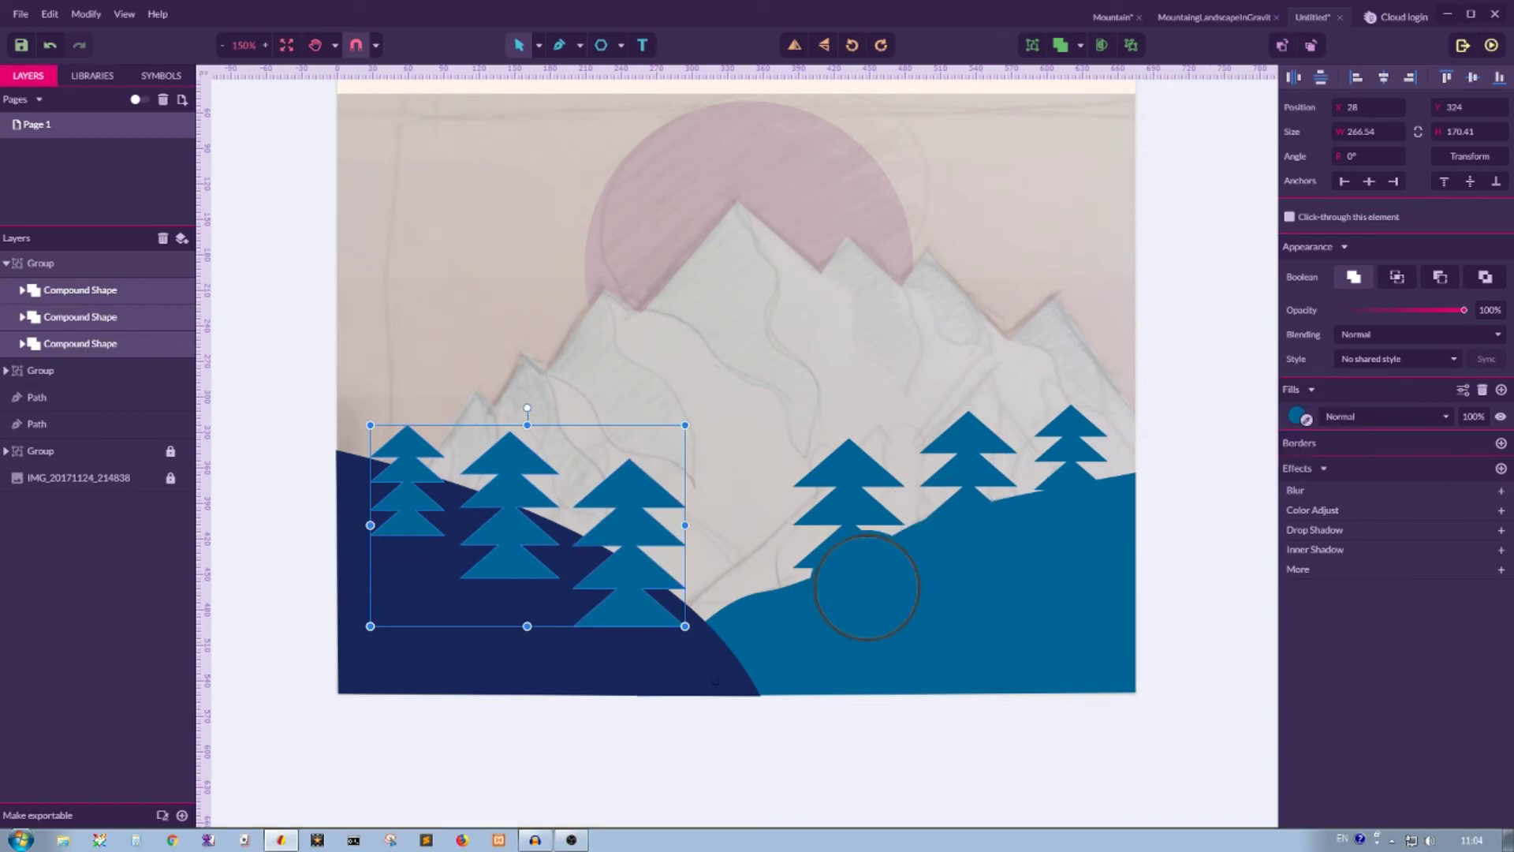
{"action": "left_click", "coordinate": [449, 635]}
{"action": "left_click", "coordinate": [463, 747]}
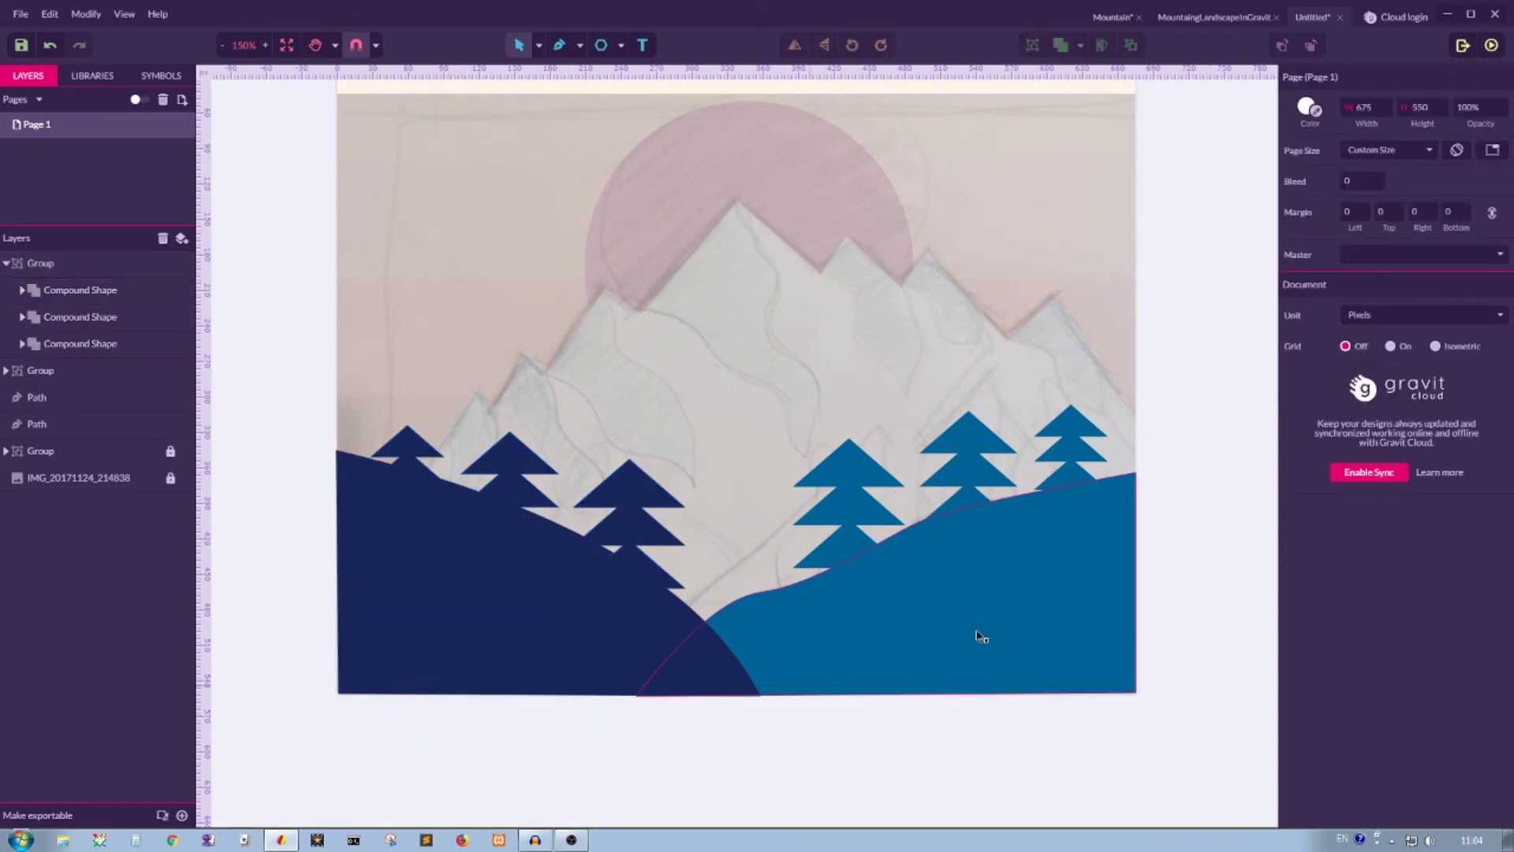
{"action": "left_click", "coordinate": [92, 370]}
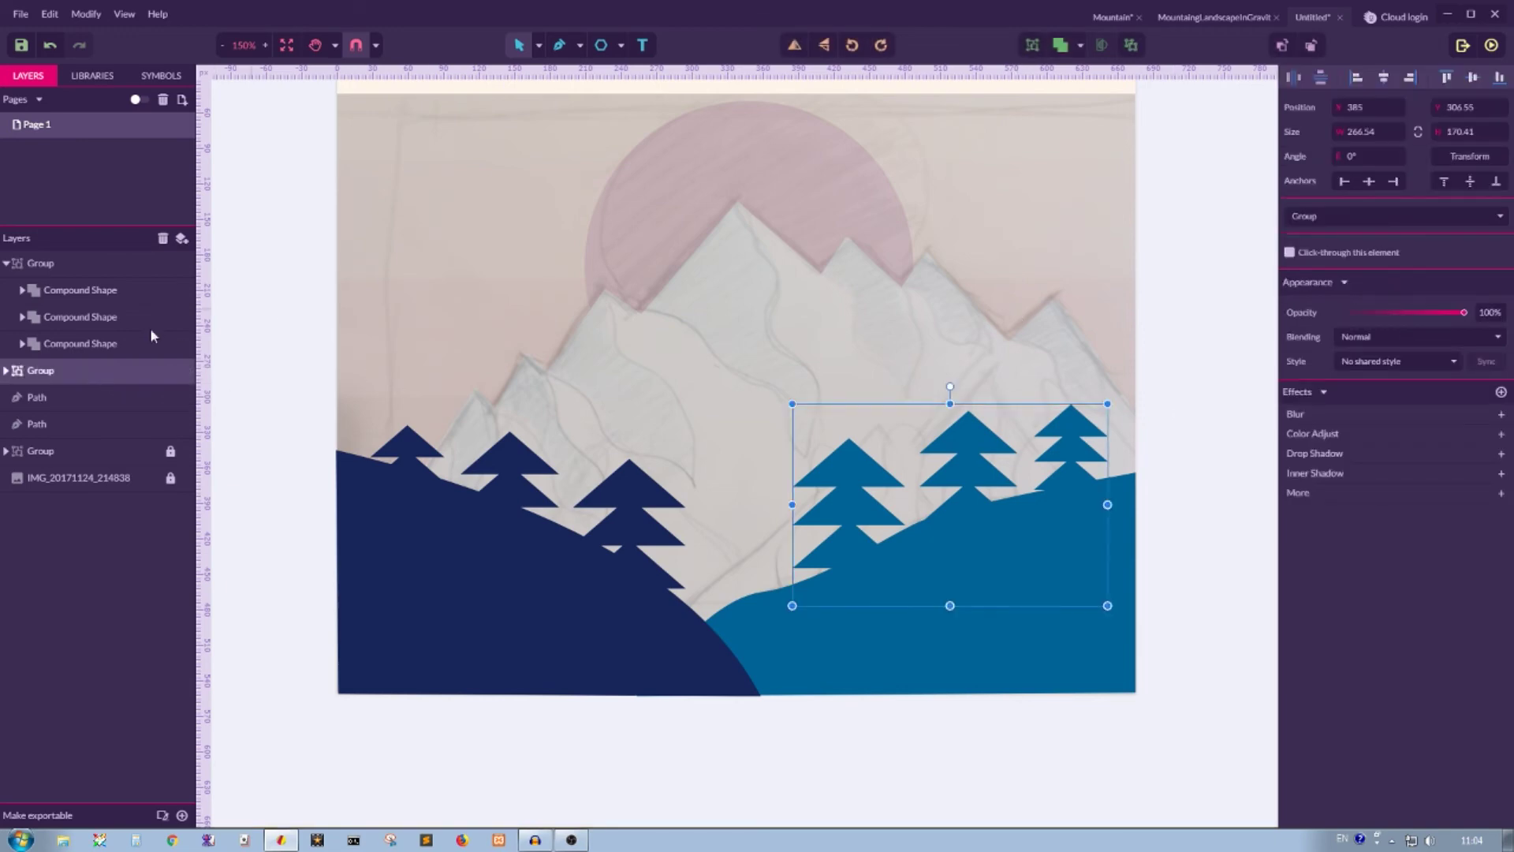
{"action": "left_click", "coordinate": [45, 262]}
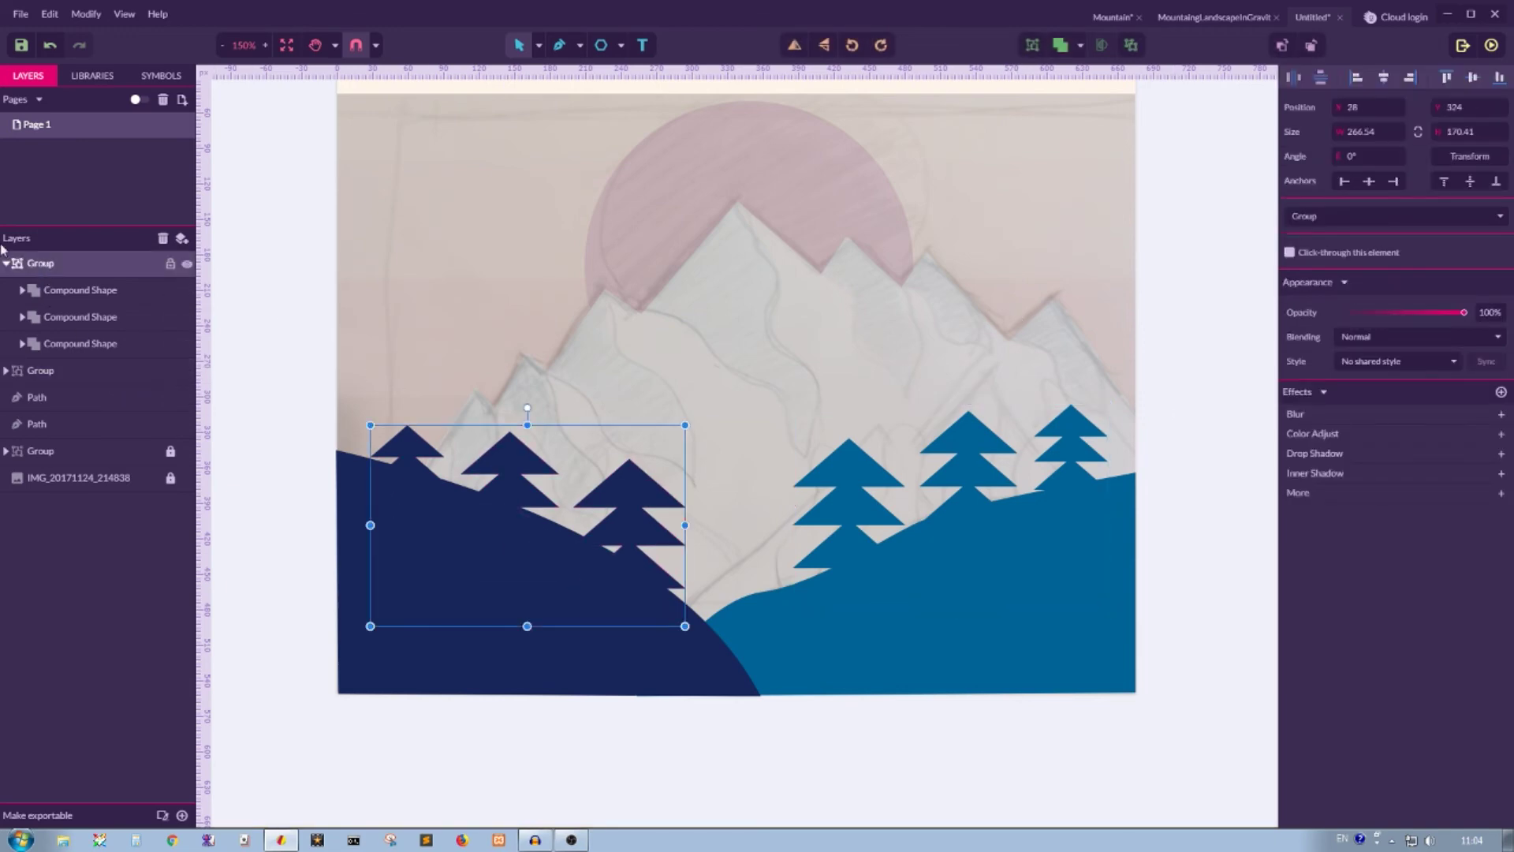
Ungroup the 17% opacity group so the sun, sky and snowy mountains return to full strength
{"action": "left_click", "coordinate": [6, 262]}
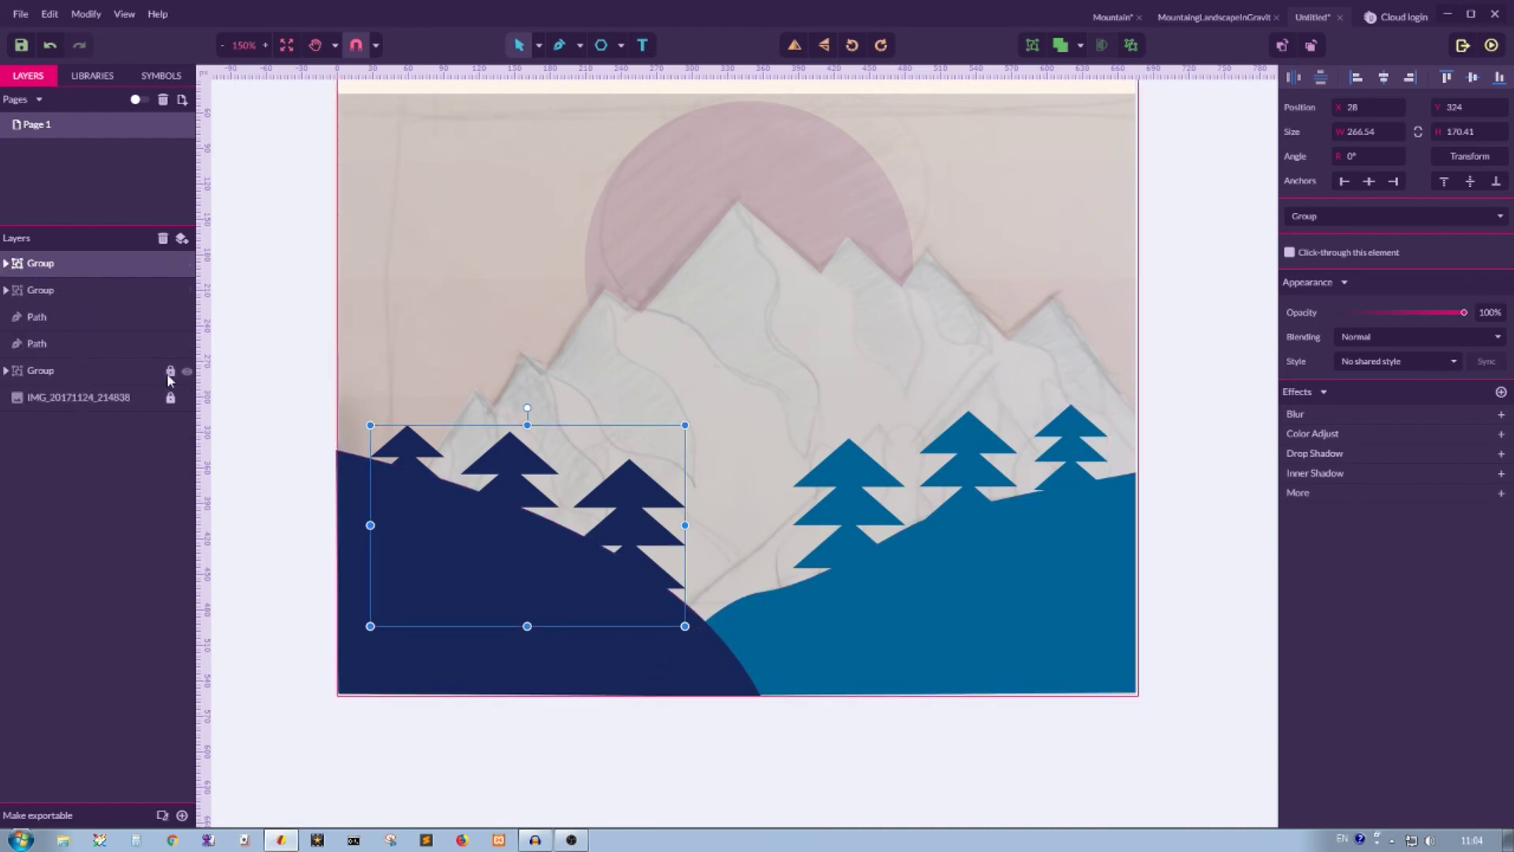
{"action": "left_click", "coordinate": [106, 374]}
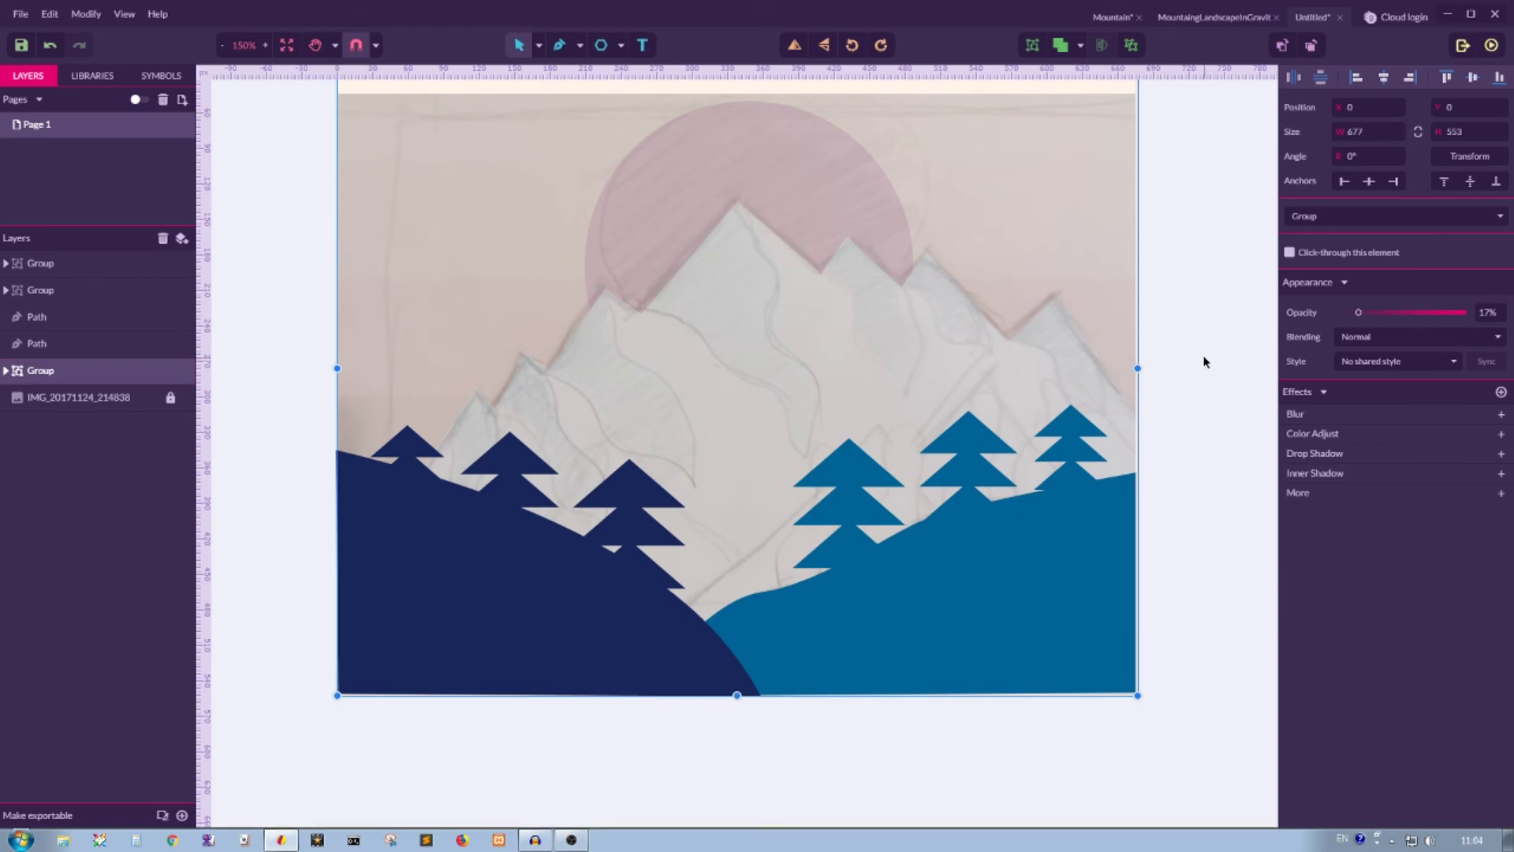
{"action": "key", "text": "ctrl+shift+g"}
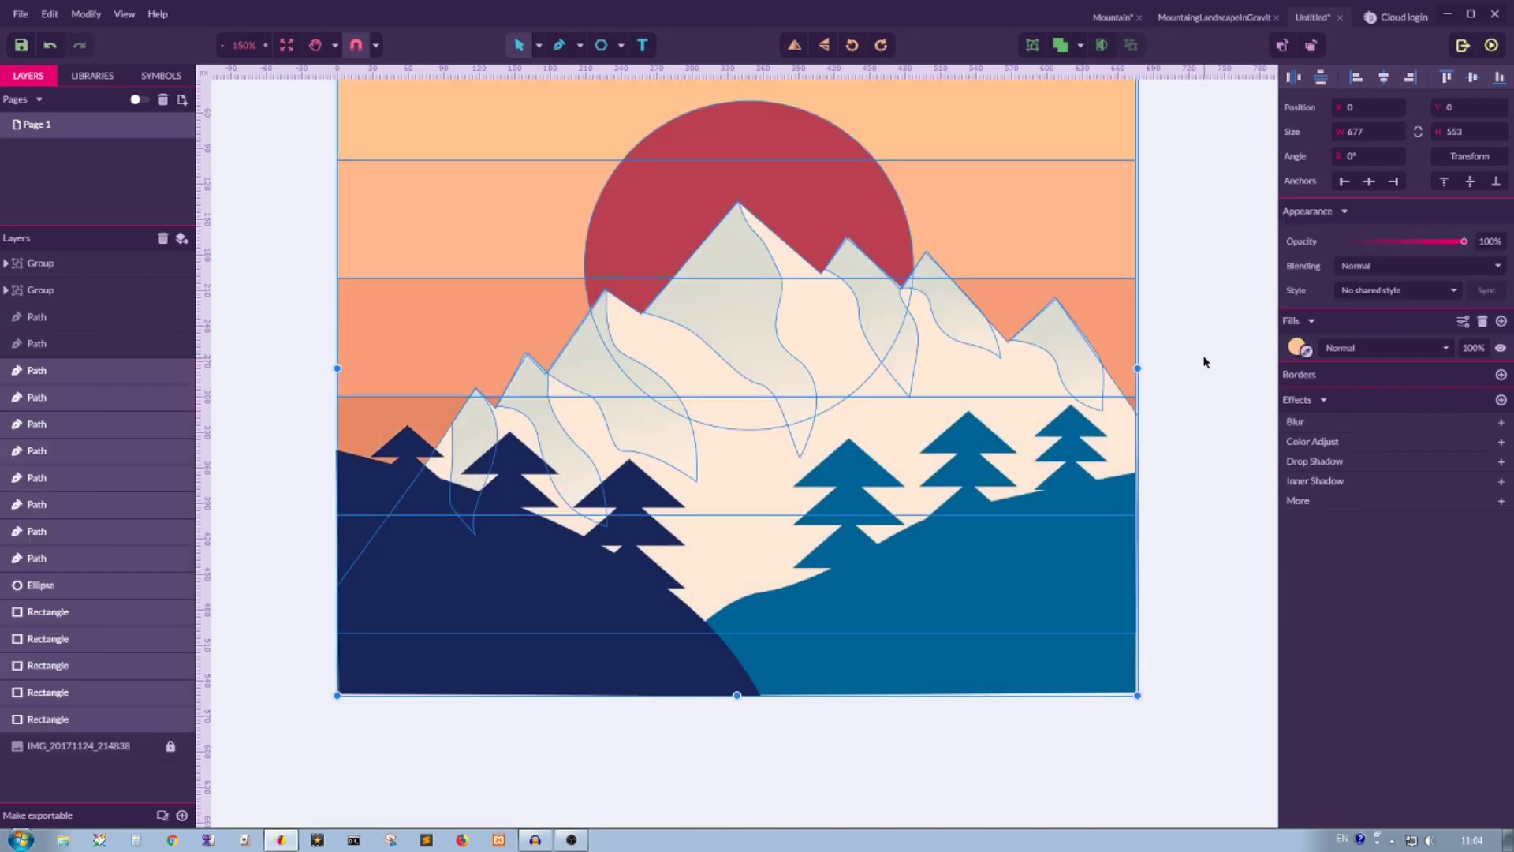
{"action": "left_click", "coordinate": [278, 298]}
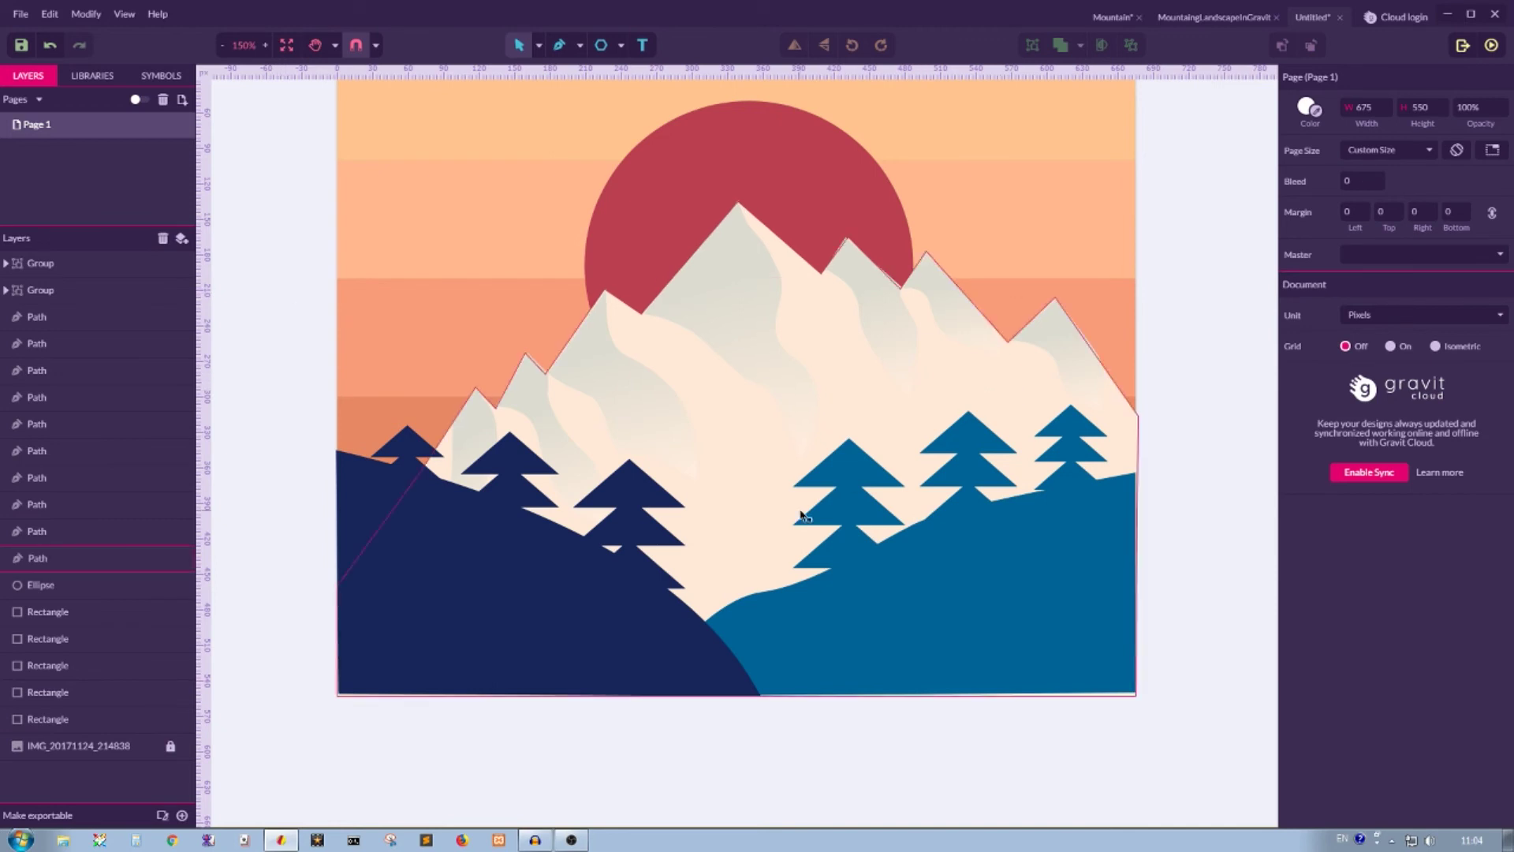
Move the right-hand tree group slightly lower
{"action": "left_click_drag", "start_coordinate": [856, 505], "coordinate": [852, 541]}
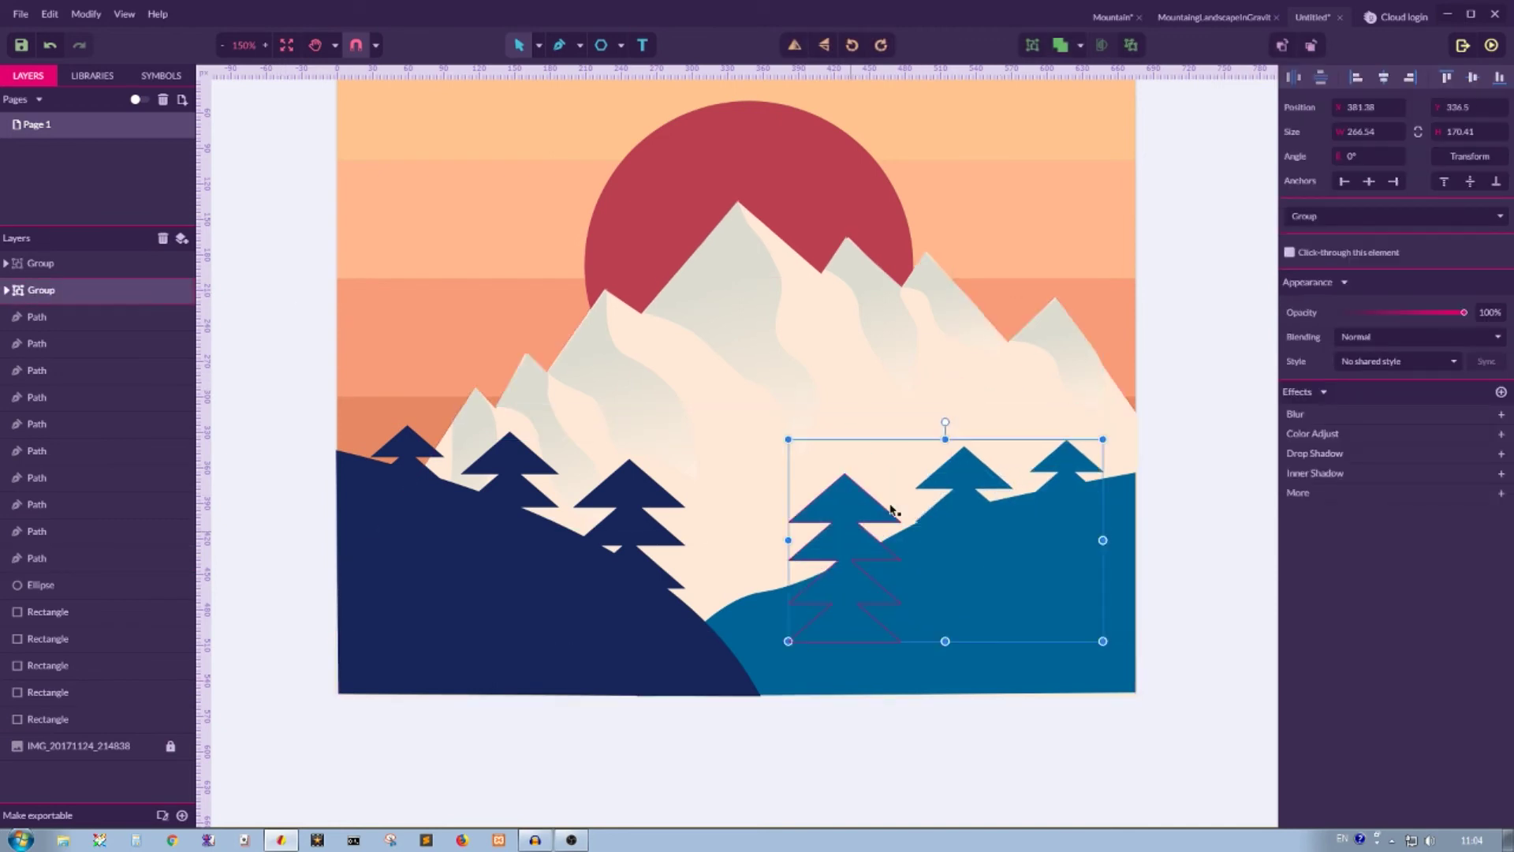
{"action": "left_click", "coordinate": [1175, 346]}
{"action": "scroll", "coordinate": [1176, 346], "scroll_direction": "up", "scroll_amount": 3}
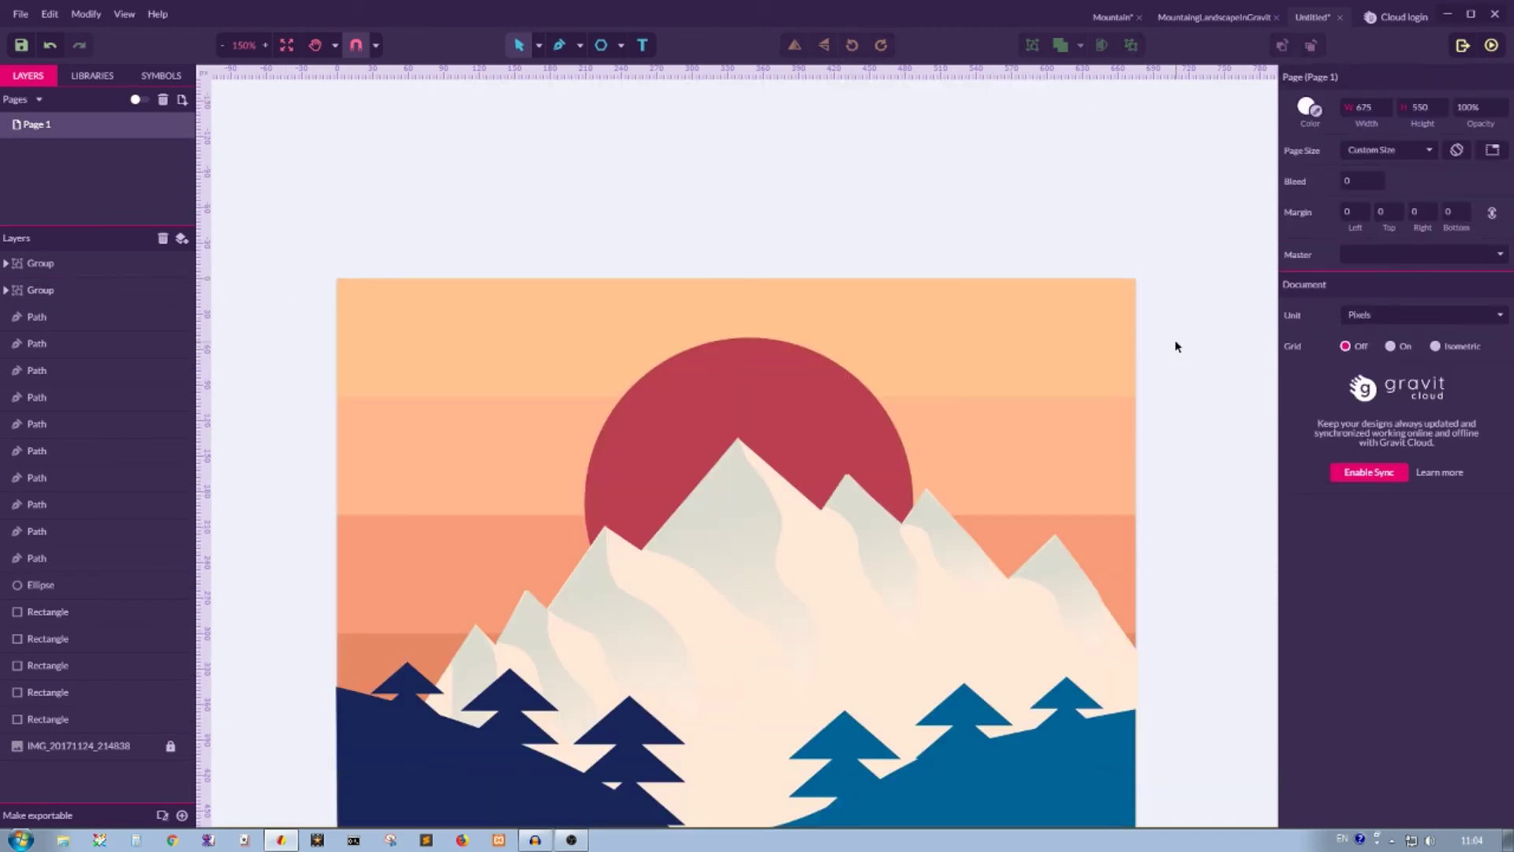
{"action": "scroll", "coordinate": [1176, 341], "scroll_direction": "down", "scroll_amount": 2}
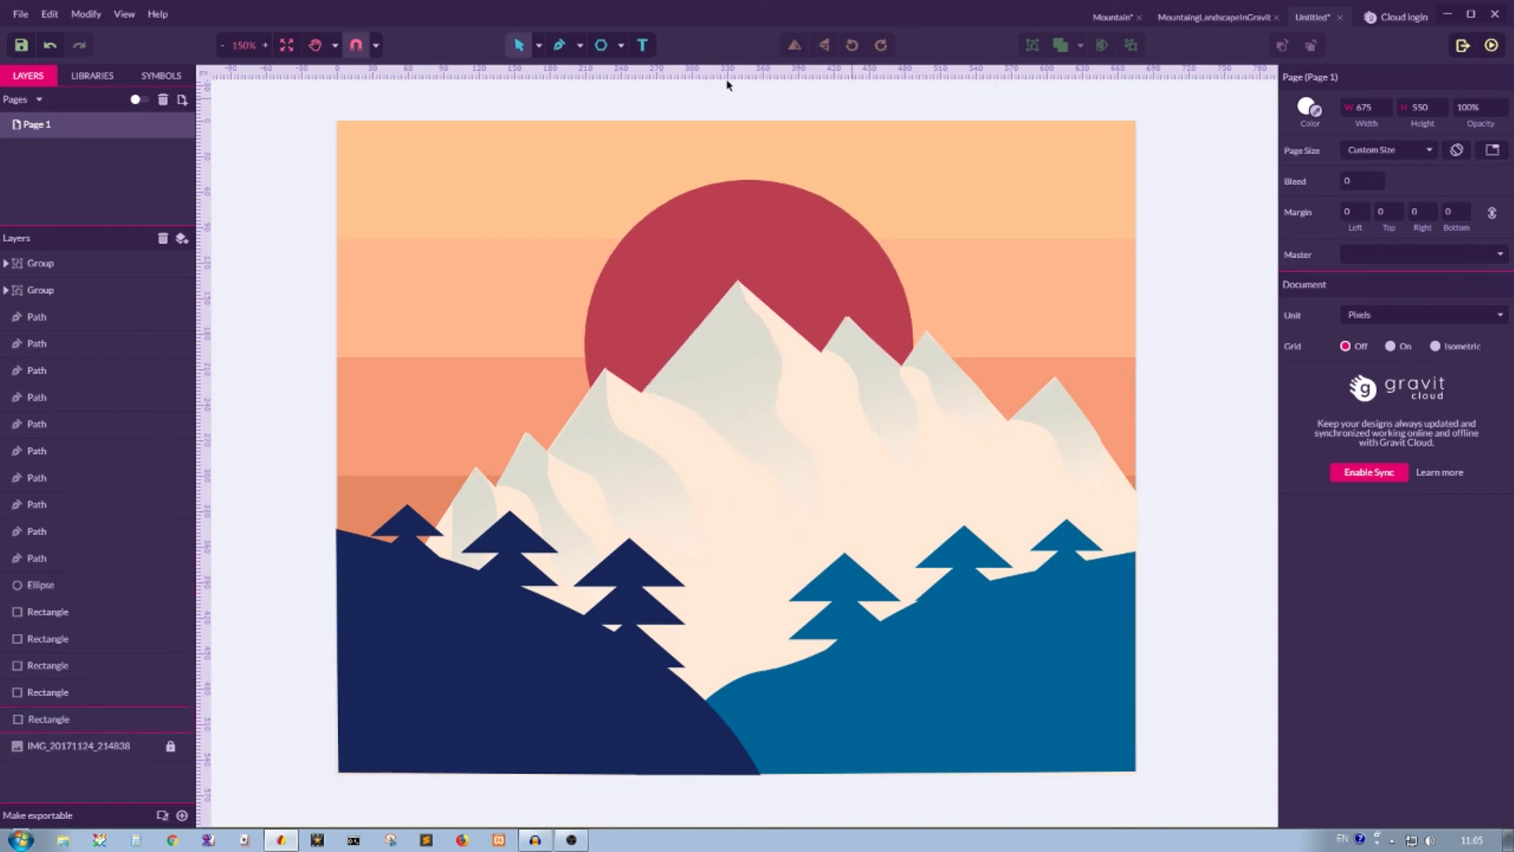
Draw a triangle among the right trees and send it two levels back behind them
{"action": "left_click", "coordinate": [623, 46]}
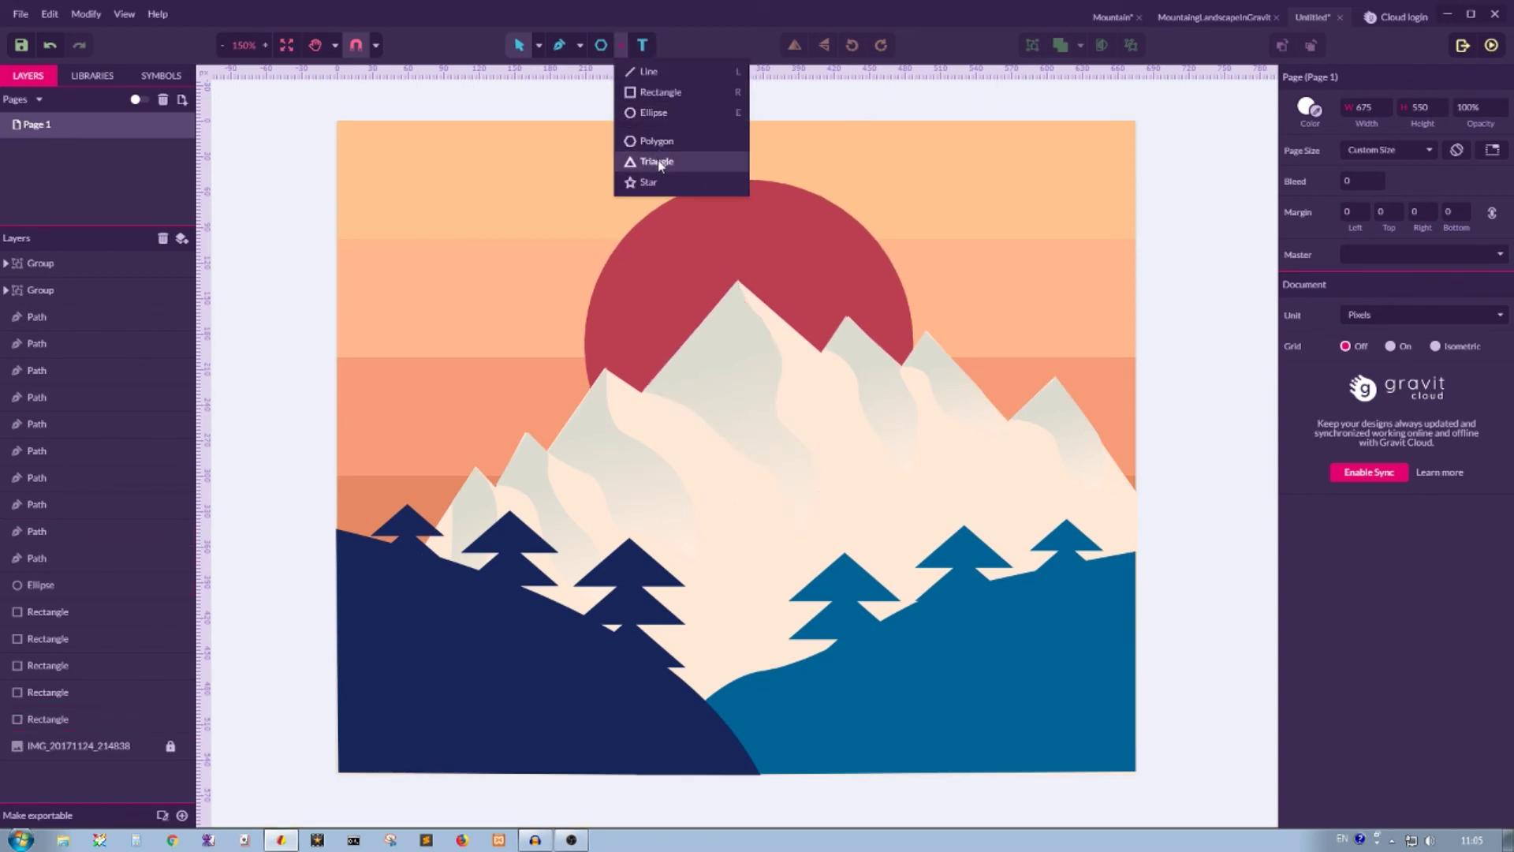
{"action": "left_click", "coordinate": [646, 111]}
{"action": "left_click_drag", "start_coordinate": [817, 593], "coordinate": [966, 669]}
{"action": "left_click_drag", "start_coordinate": [815, 513], "coordinate": [845, 543]}
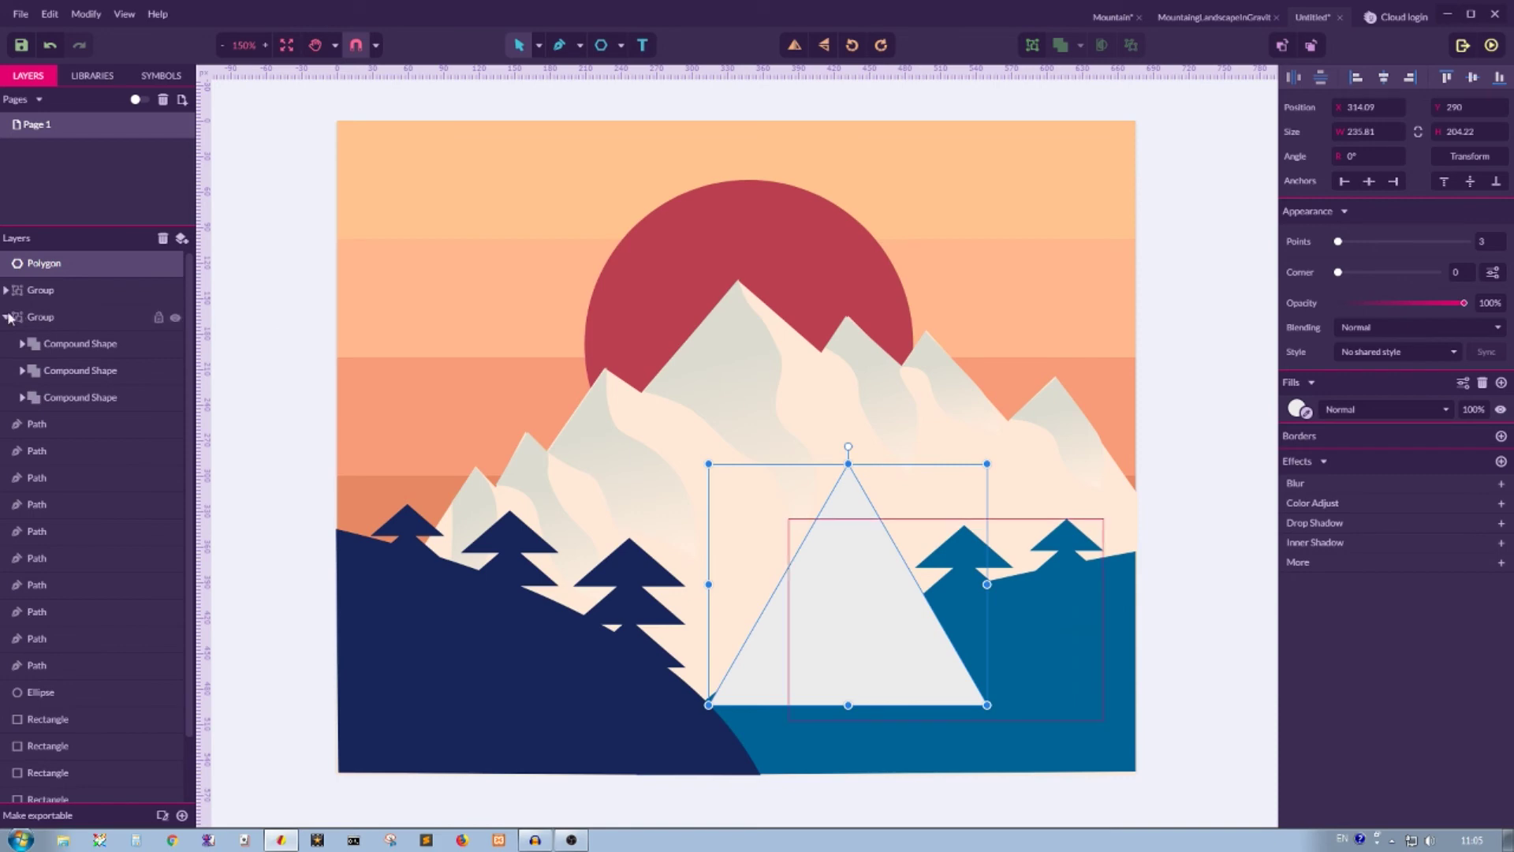
{"action": "key", "text": "ctrl+Down"}
{"action": "key", "text": "ctrl+Down"}
{"action": "key", "text": "ctrl+Down"}
{"action": "key", "text": "ctrl+Down"}
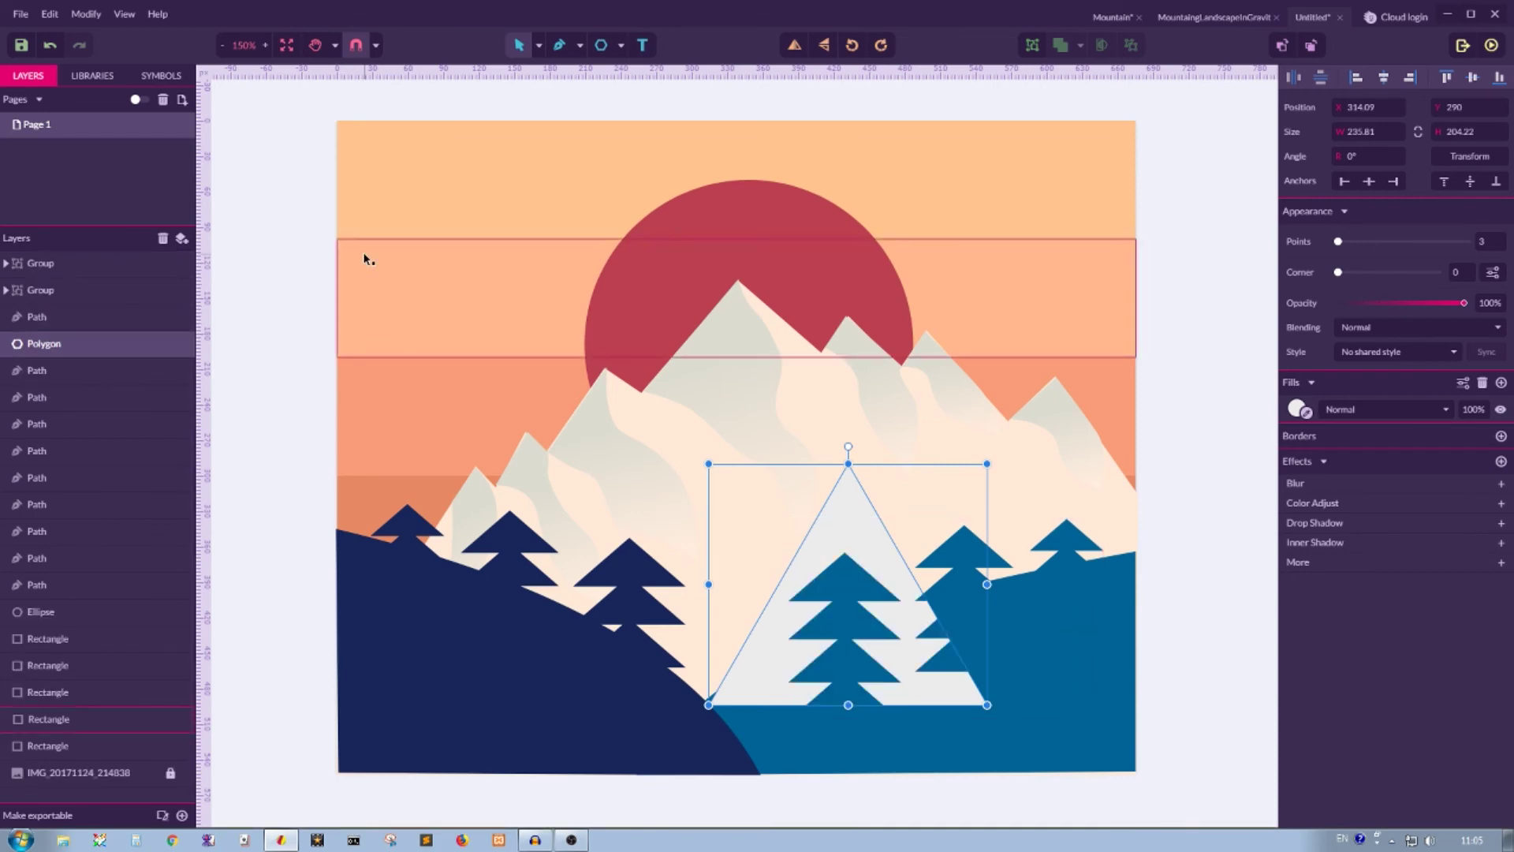
{"action": "key", "text": "ctrl+Down"}
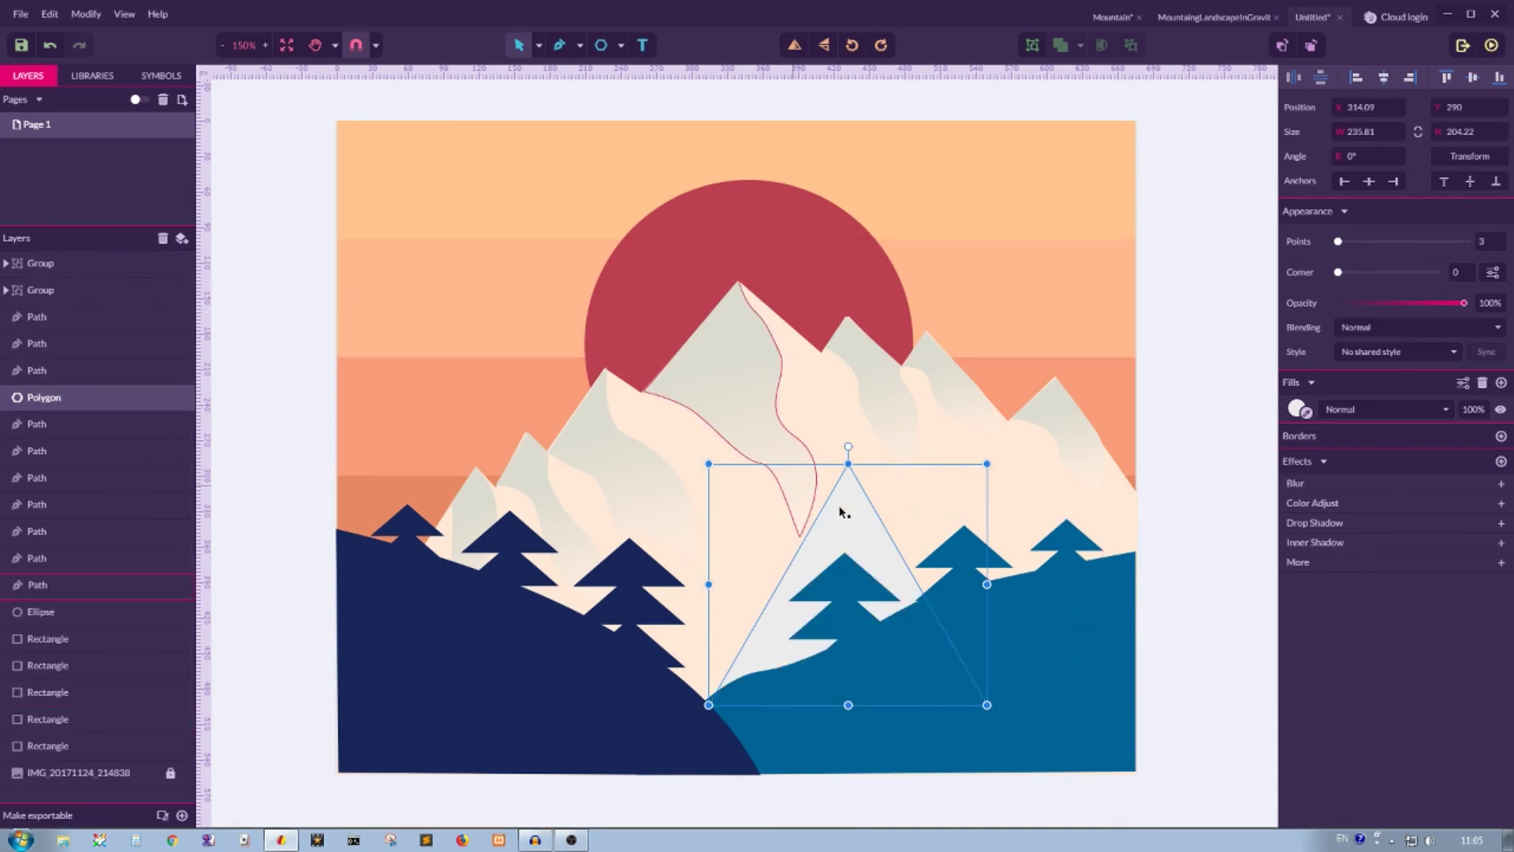
{"action": "left_click_drag", "start_coordinate": [859, 517], "coordinate": [872, 538]}
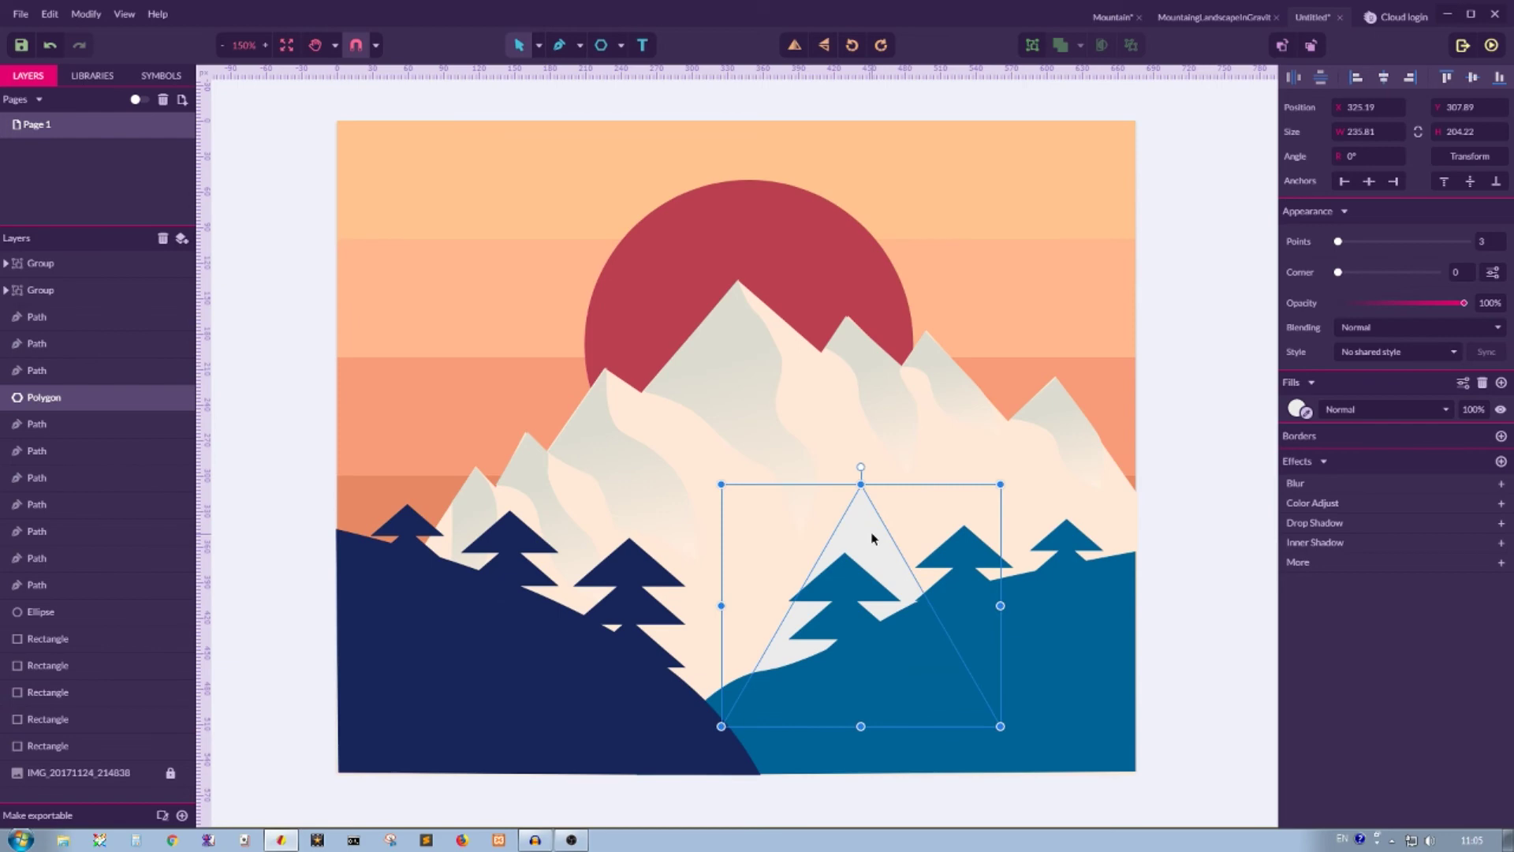
Fill the triangle with the cream swatch, then resize and reposition it as a small peak
{"action": "left_click", "coordinate": [1299, 409]}
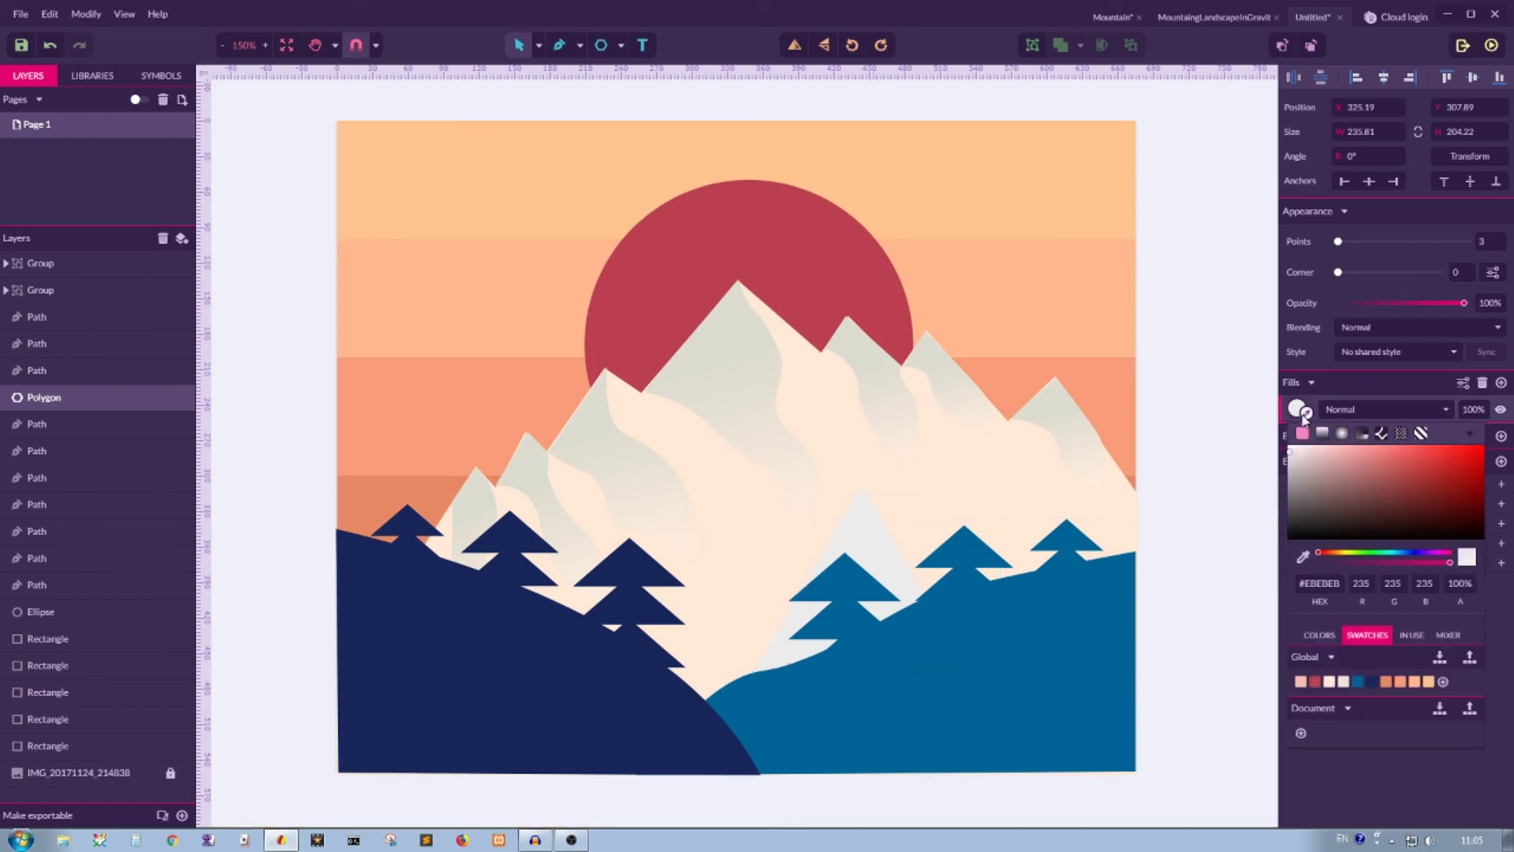
{"action": "left_click", "coordinate": [1345, 683]}
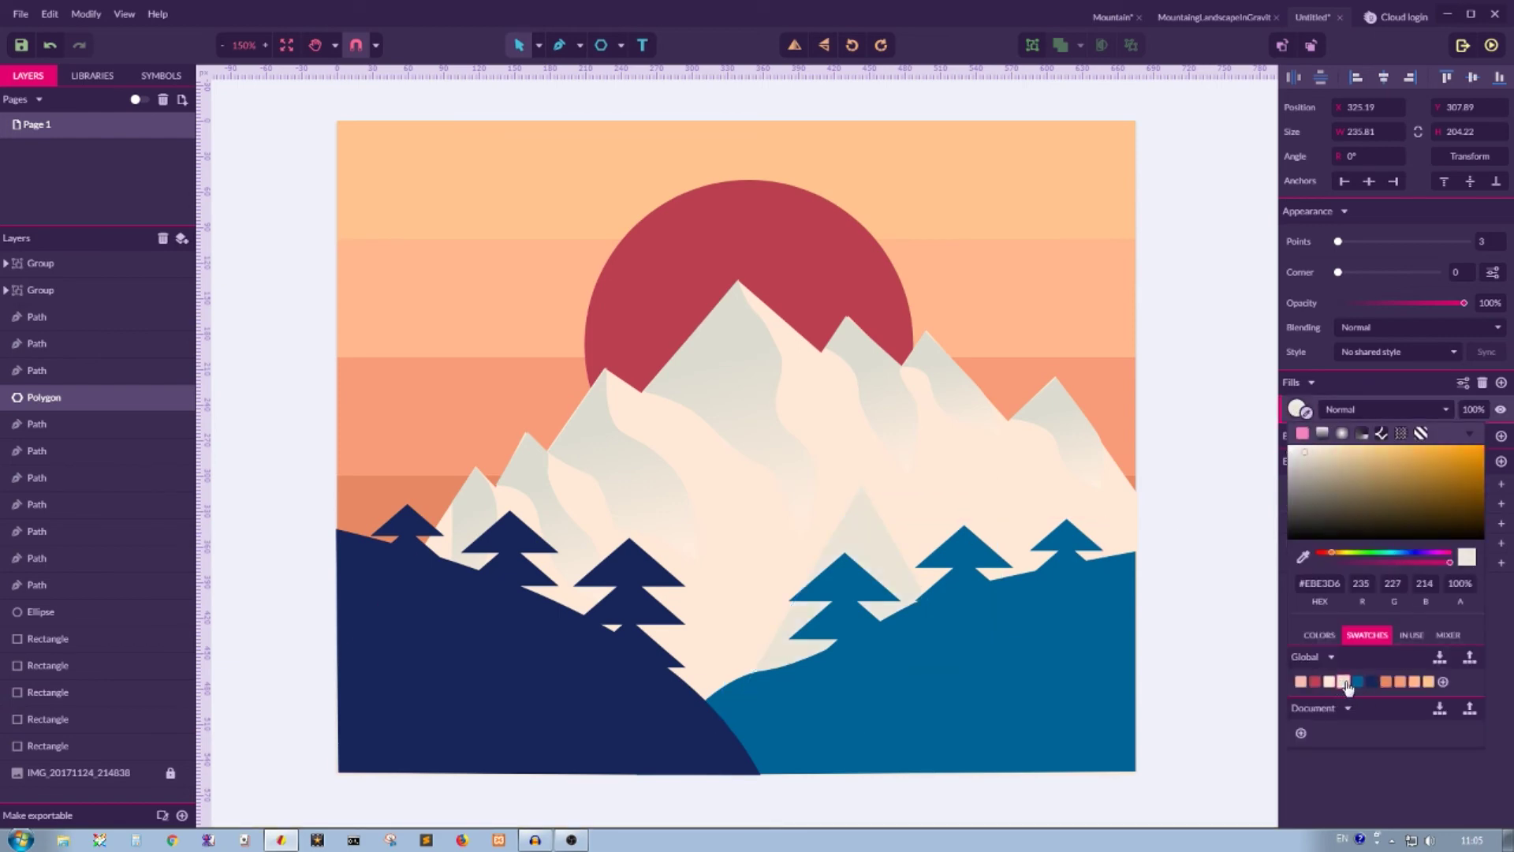
{"action": "left_click", "coordinate": [874, 530]}
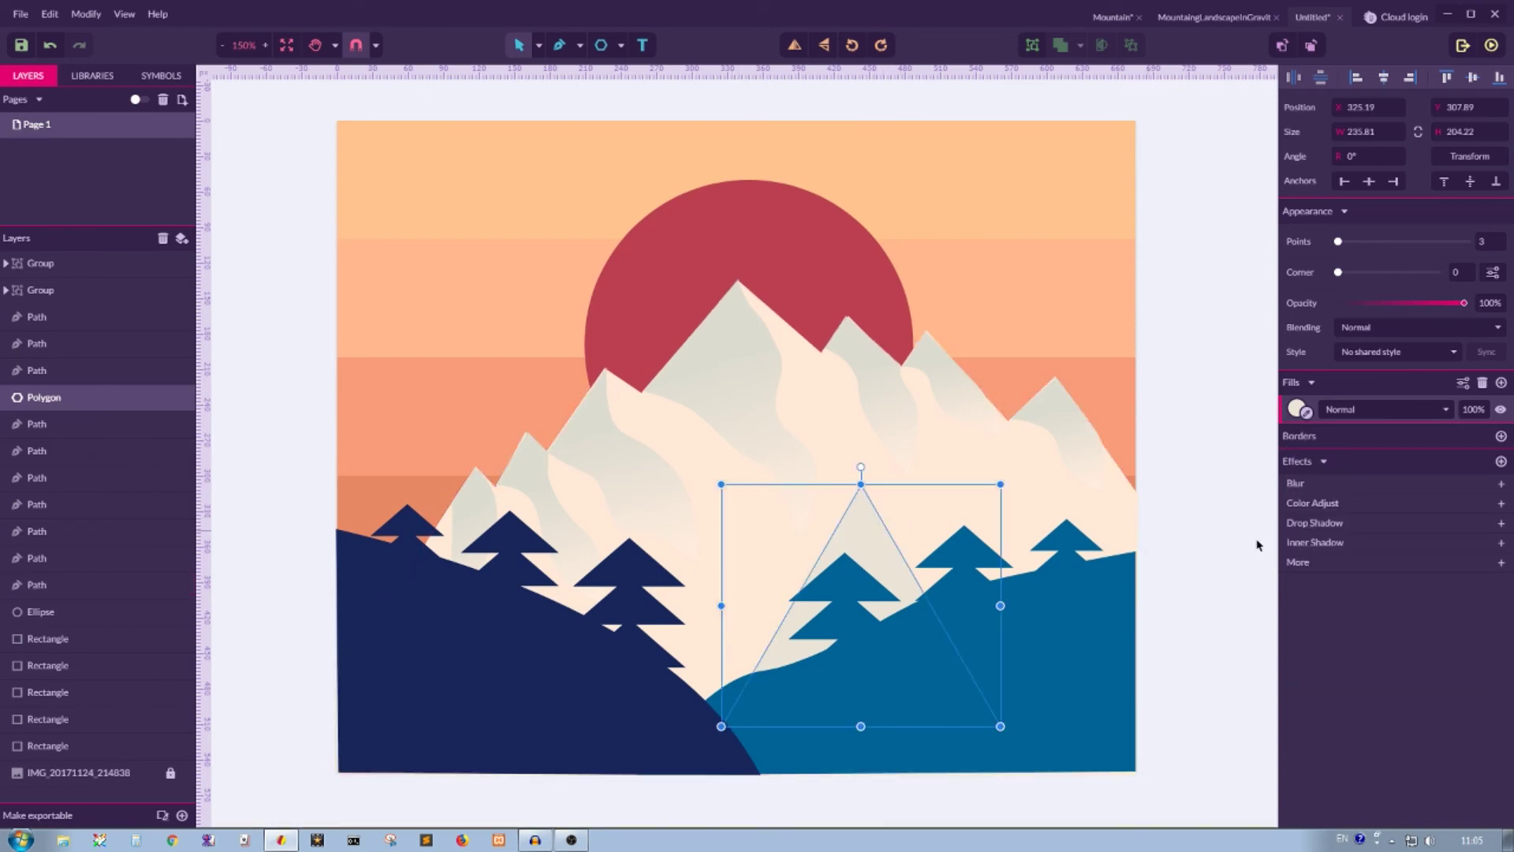
{"action": "left_click", "coordinate": [1299, 409]}
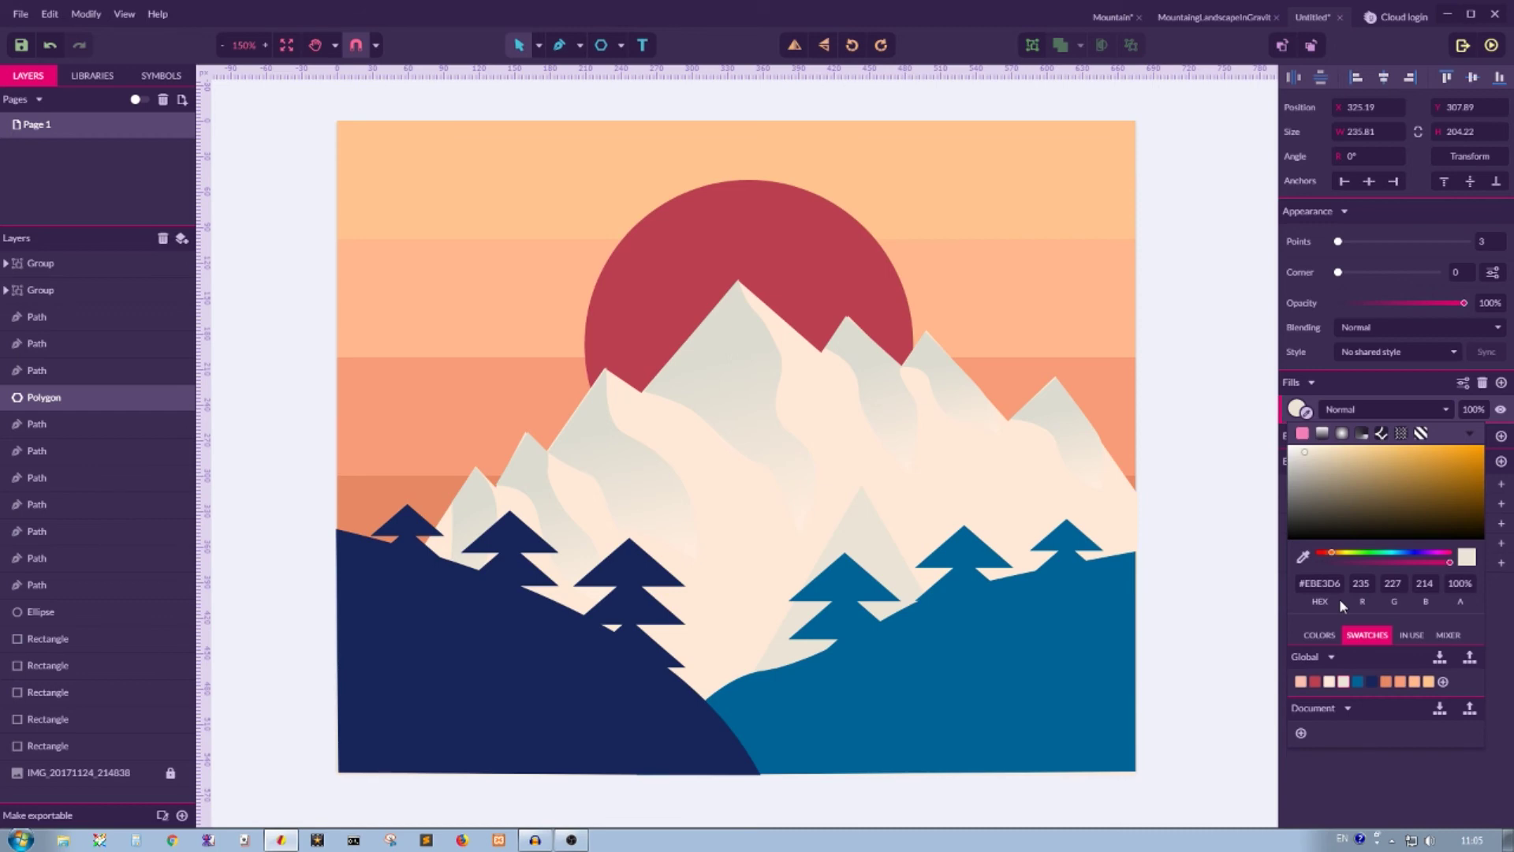
{"action": "left_click_drag", "start_coordinate": [862, 517], "coordinate": [964, 516]}
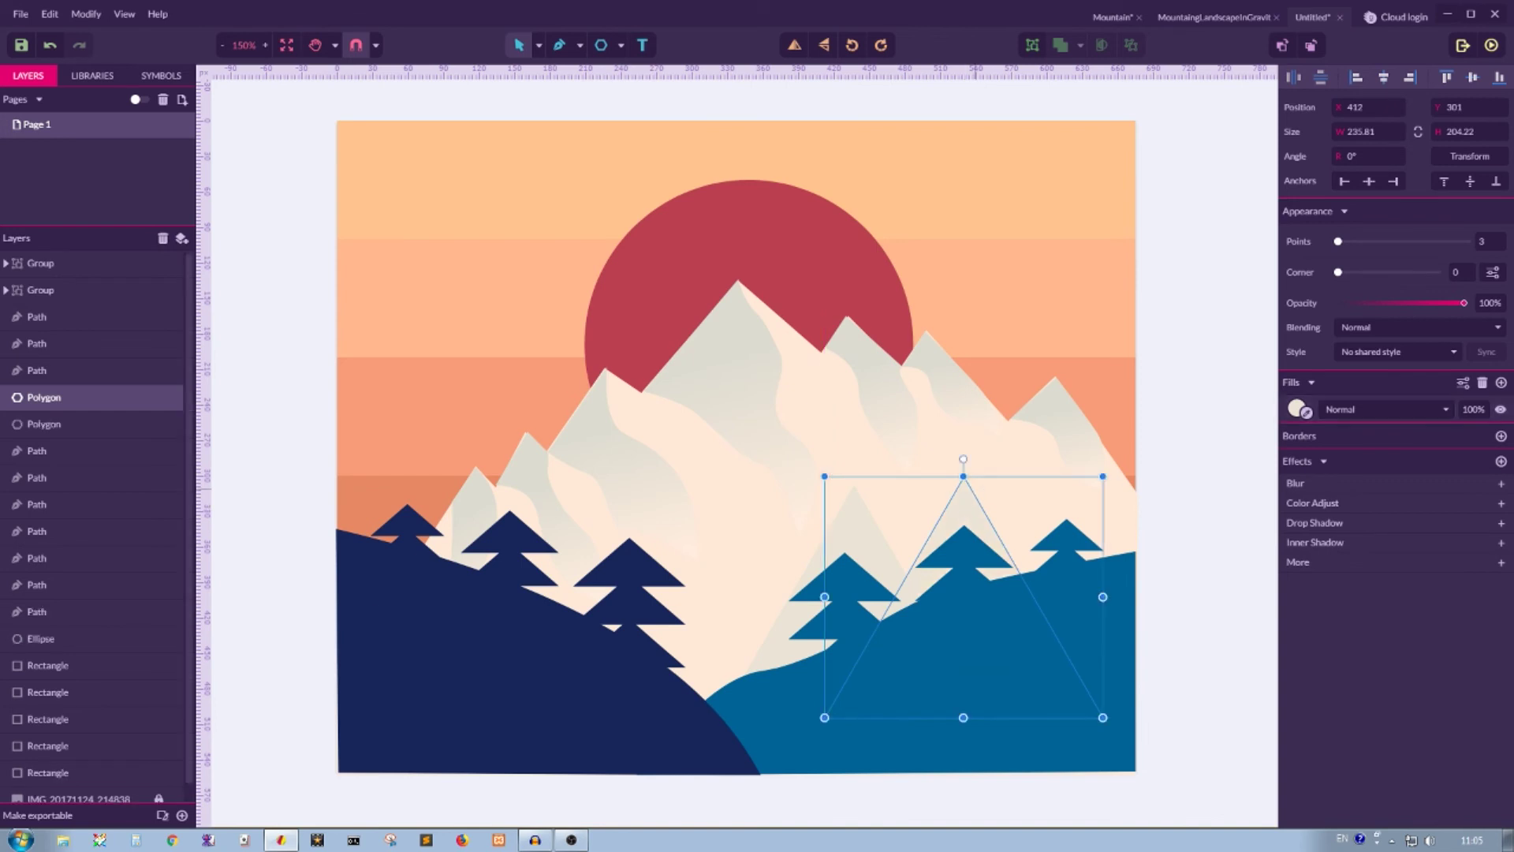
{"action": "left_click_drag", "start_coordinate": [1102, 477], "coordinate": [1084, 493]}
{"action": "left_click_drag", "start_coordinate": [968, 517], "coordinate": [968, 530]}
{"action": "left_click", "coordinate": [1170, 349]}
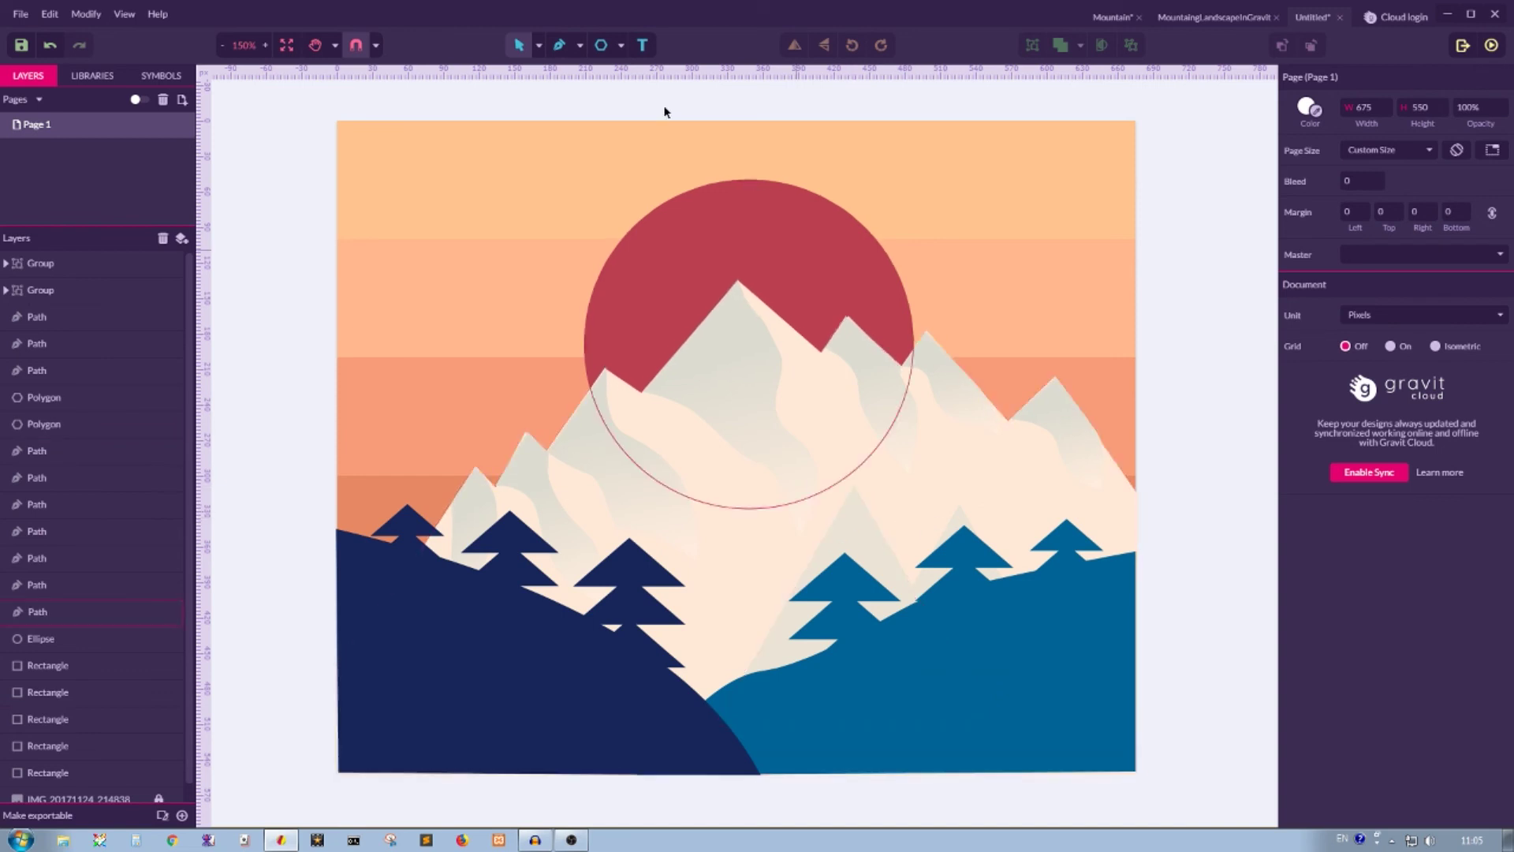
Draw two shading triangles on the right foothill peaks with the Pen tool
{"action": "left_click", "coordinate": [560, 45]}
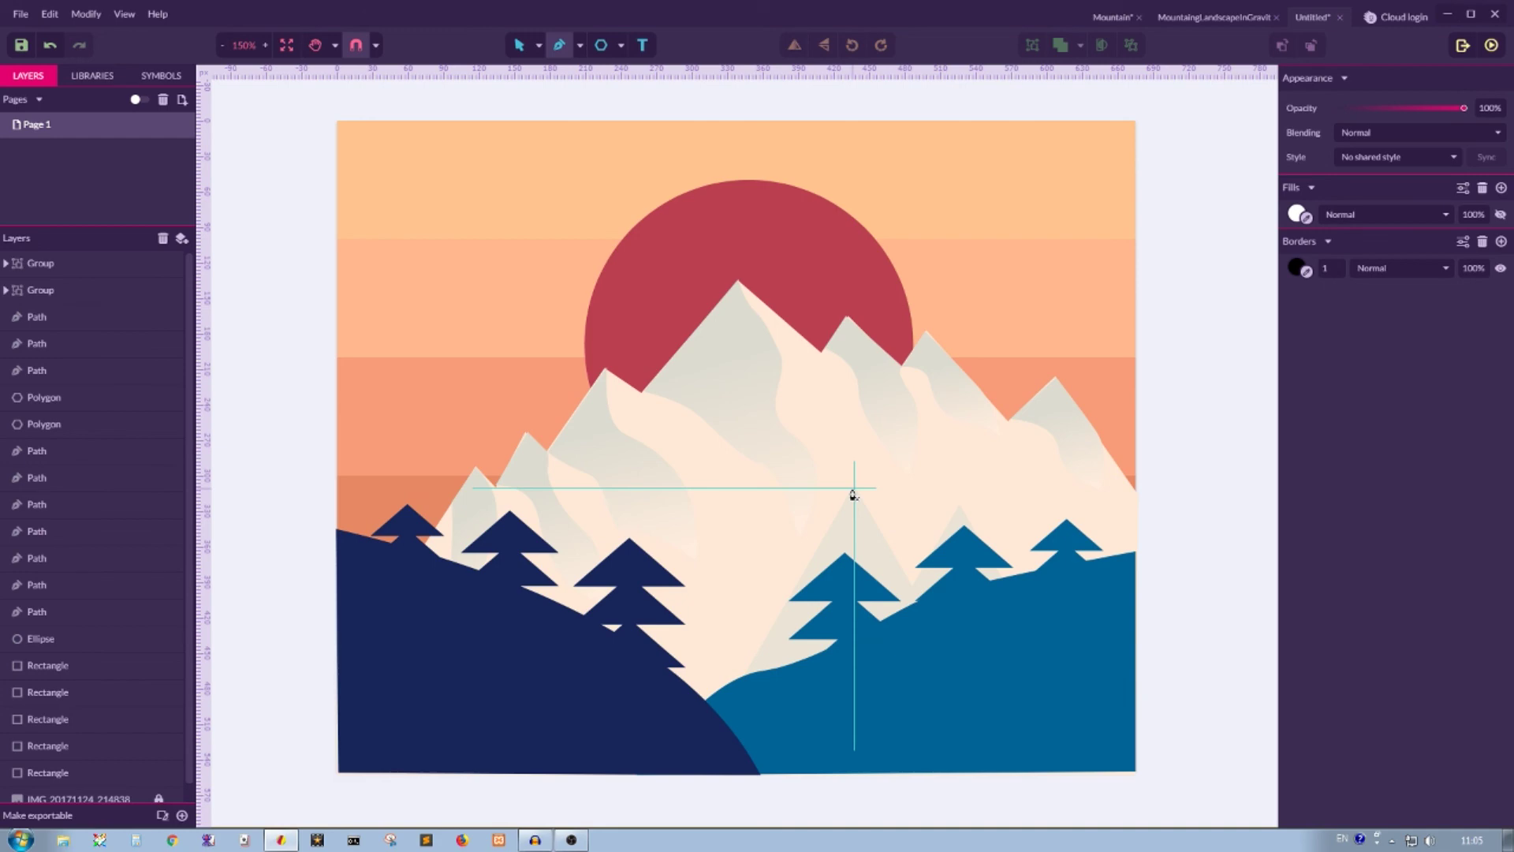
{"action": "left_click", "coordinate": [853, 487]}
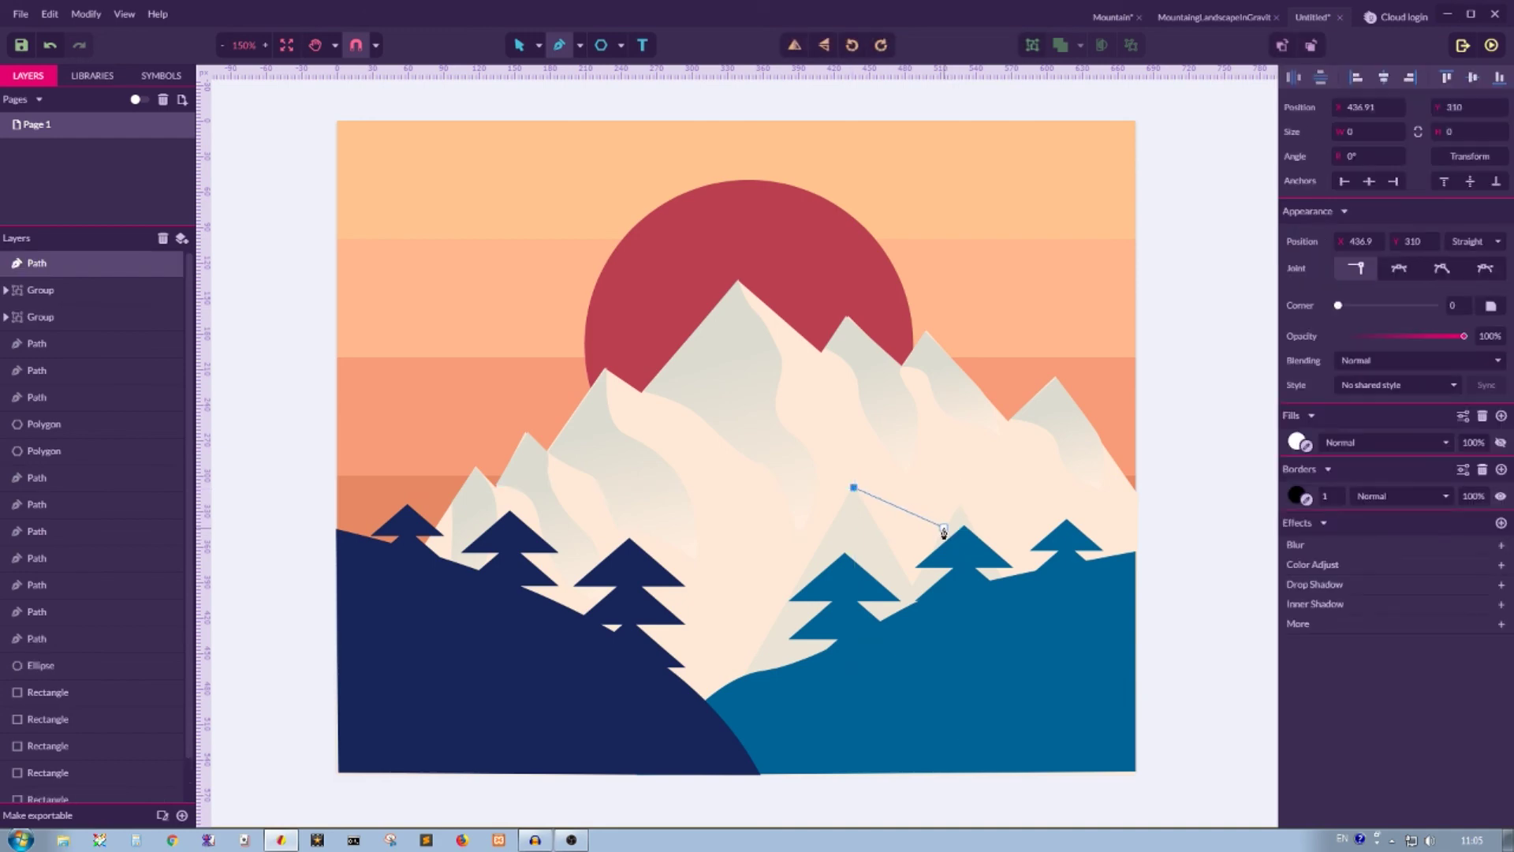
{"action": "left_click", "coordinate": [945, 527]}
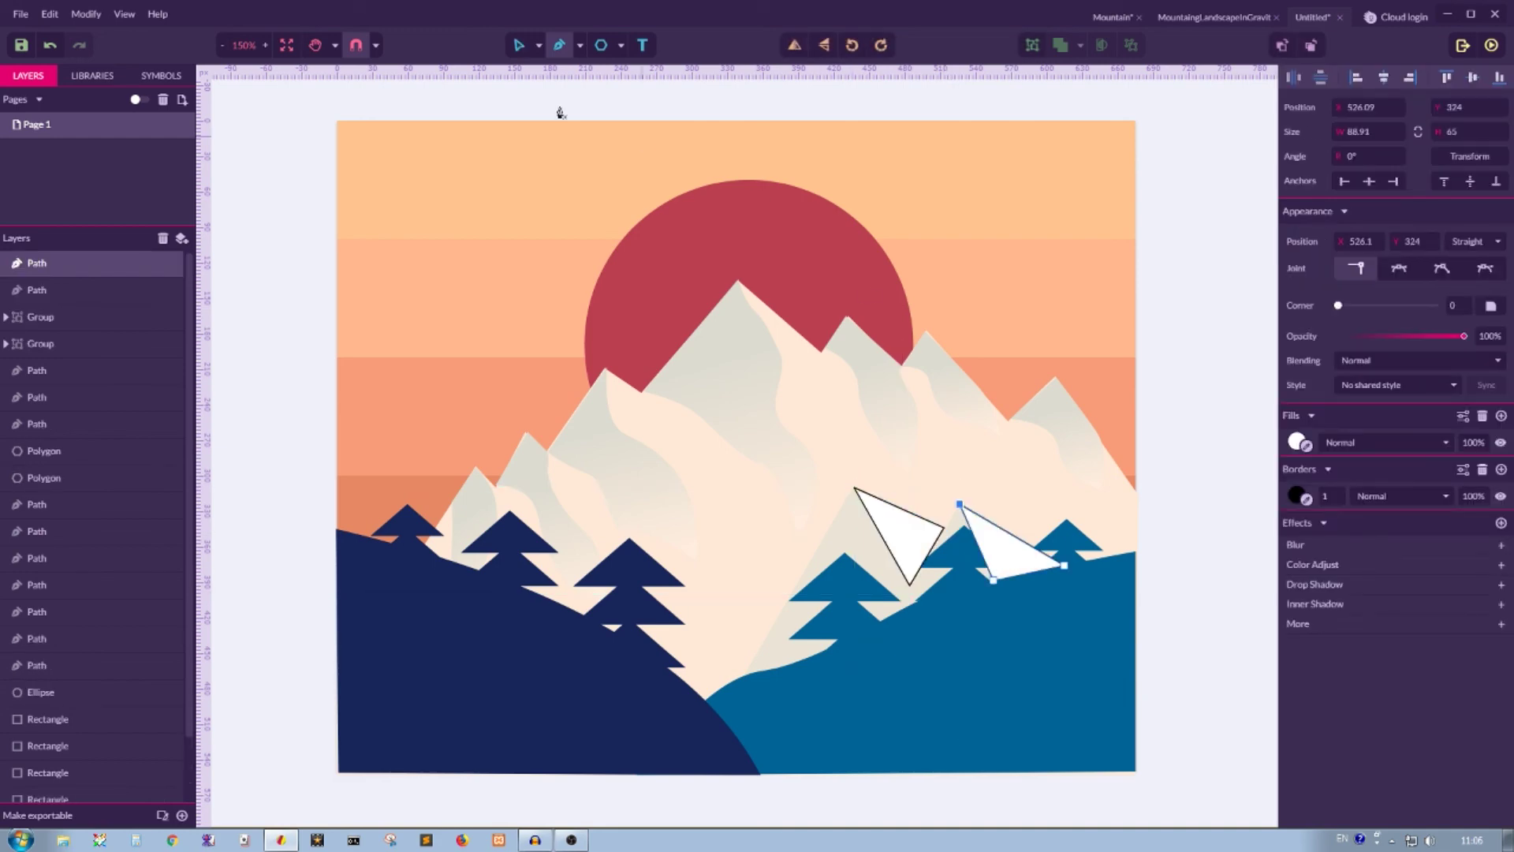
Select both shading triangles and send them three steps back behind the trees with Ctrl+[
{"action": "left_click", "coordinate": [540, 46]}
{"action": "left_click", "coordinate": [587, 71]}
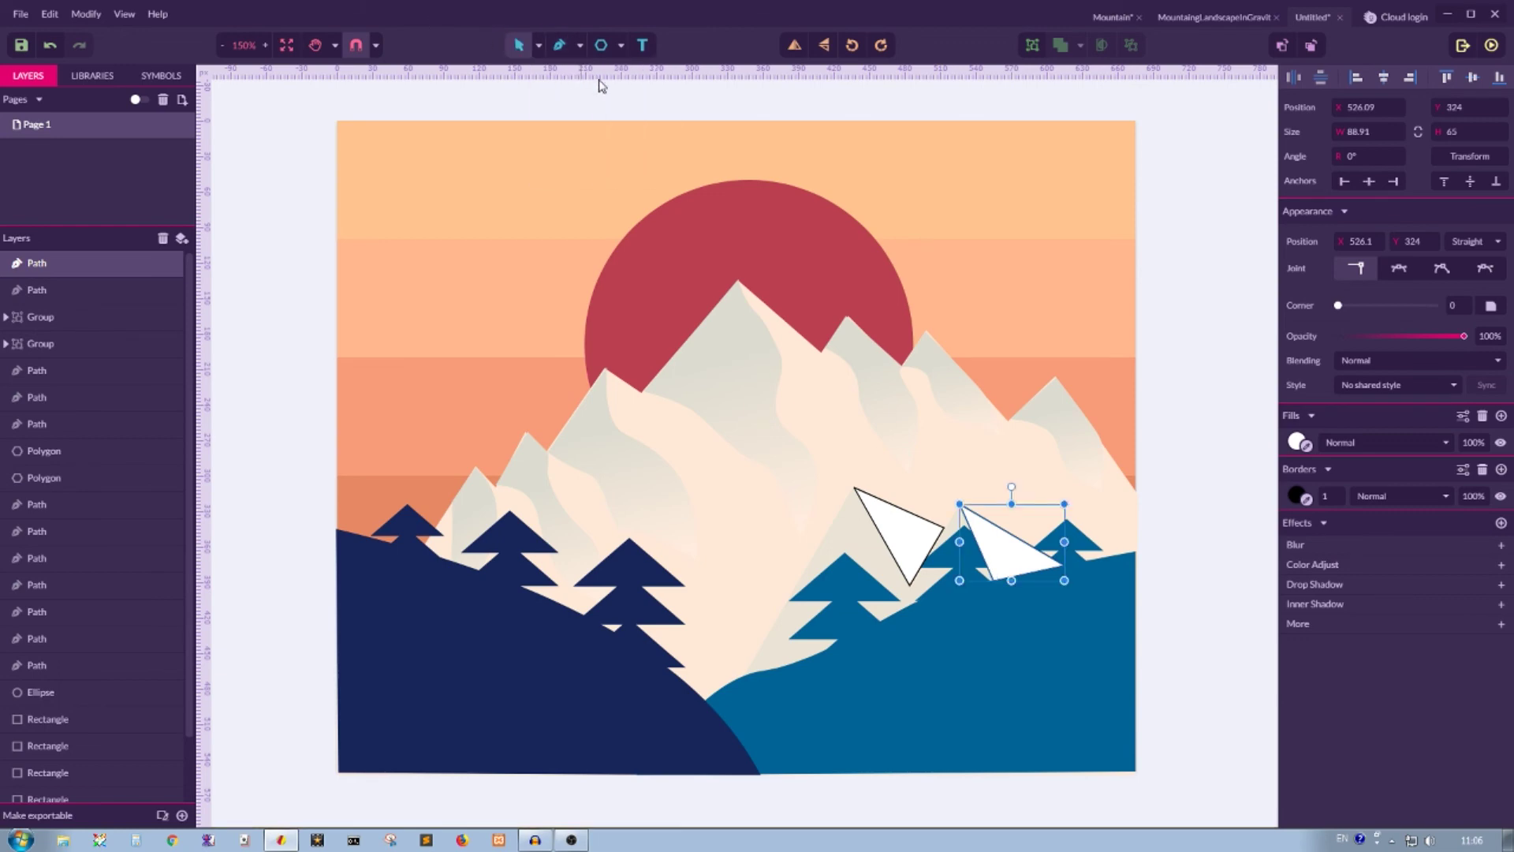
{"action": "left_click", "coordinate": [914, 525]}
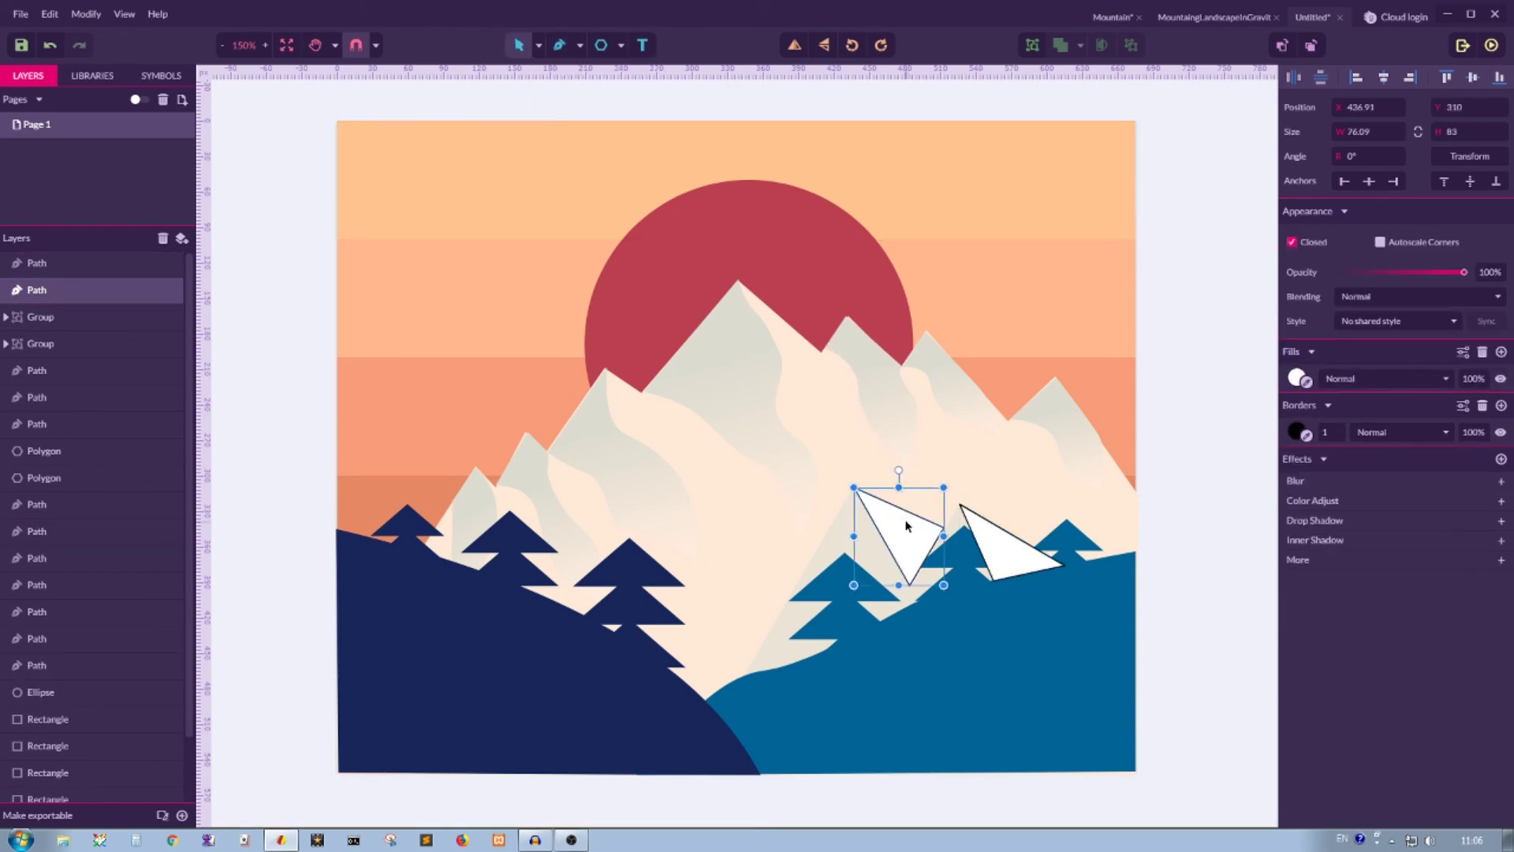
{"action": "left_click", "coordinate": [998, 537], "text": "shift"}
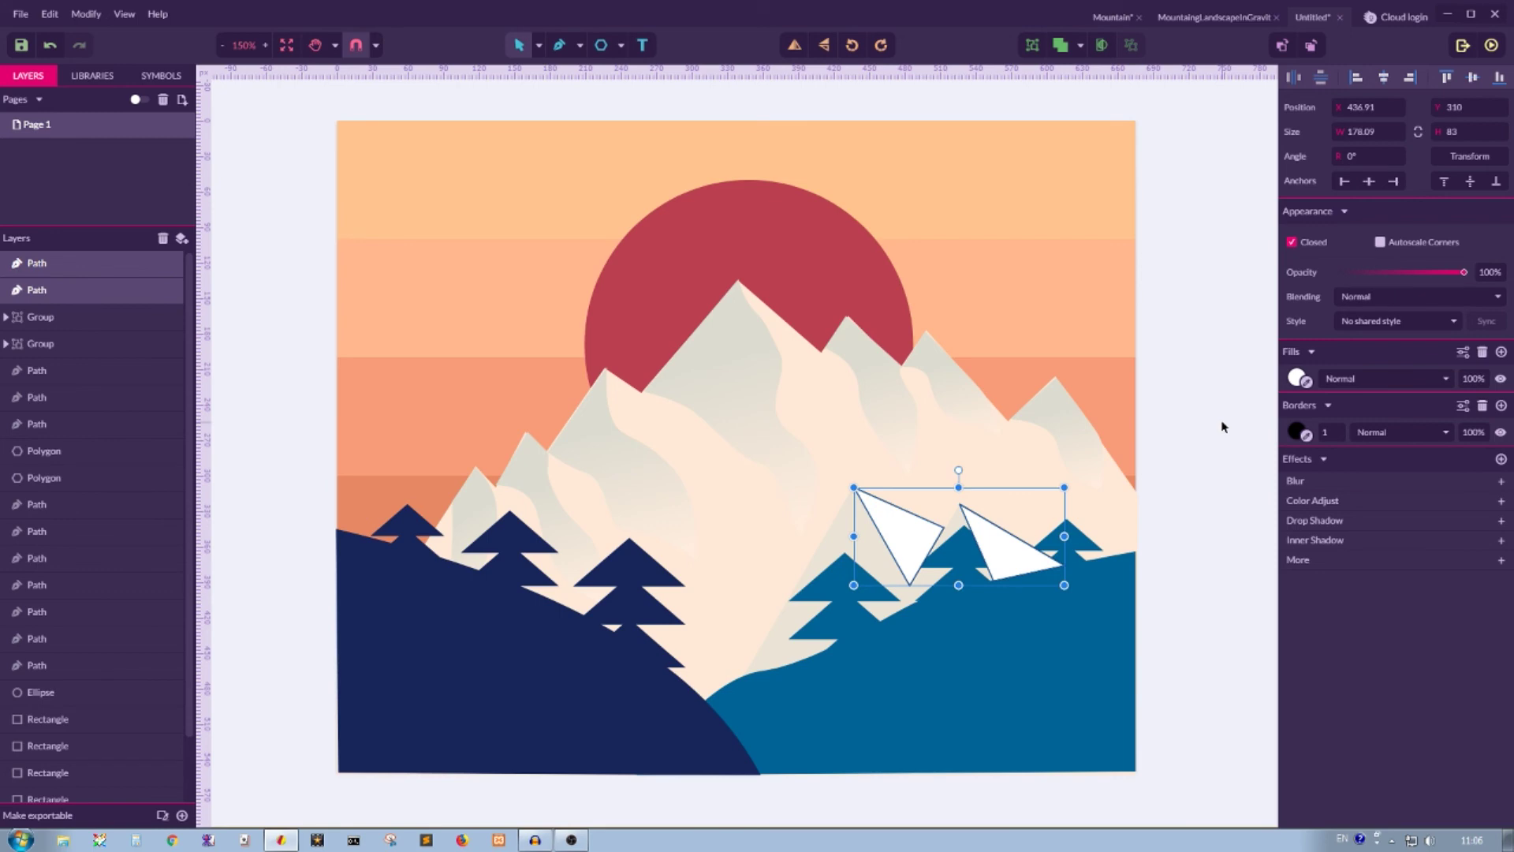
{"action": "key", "text": "ctrl+bracketleft"}
{"action": "key", "text": "ctrl+bracketleft"}
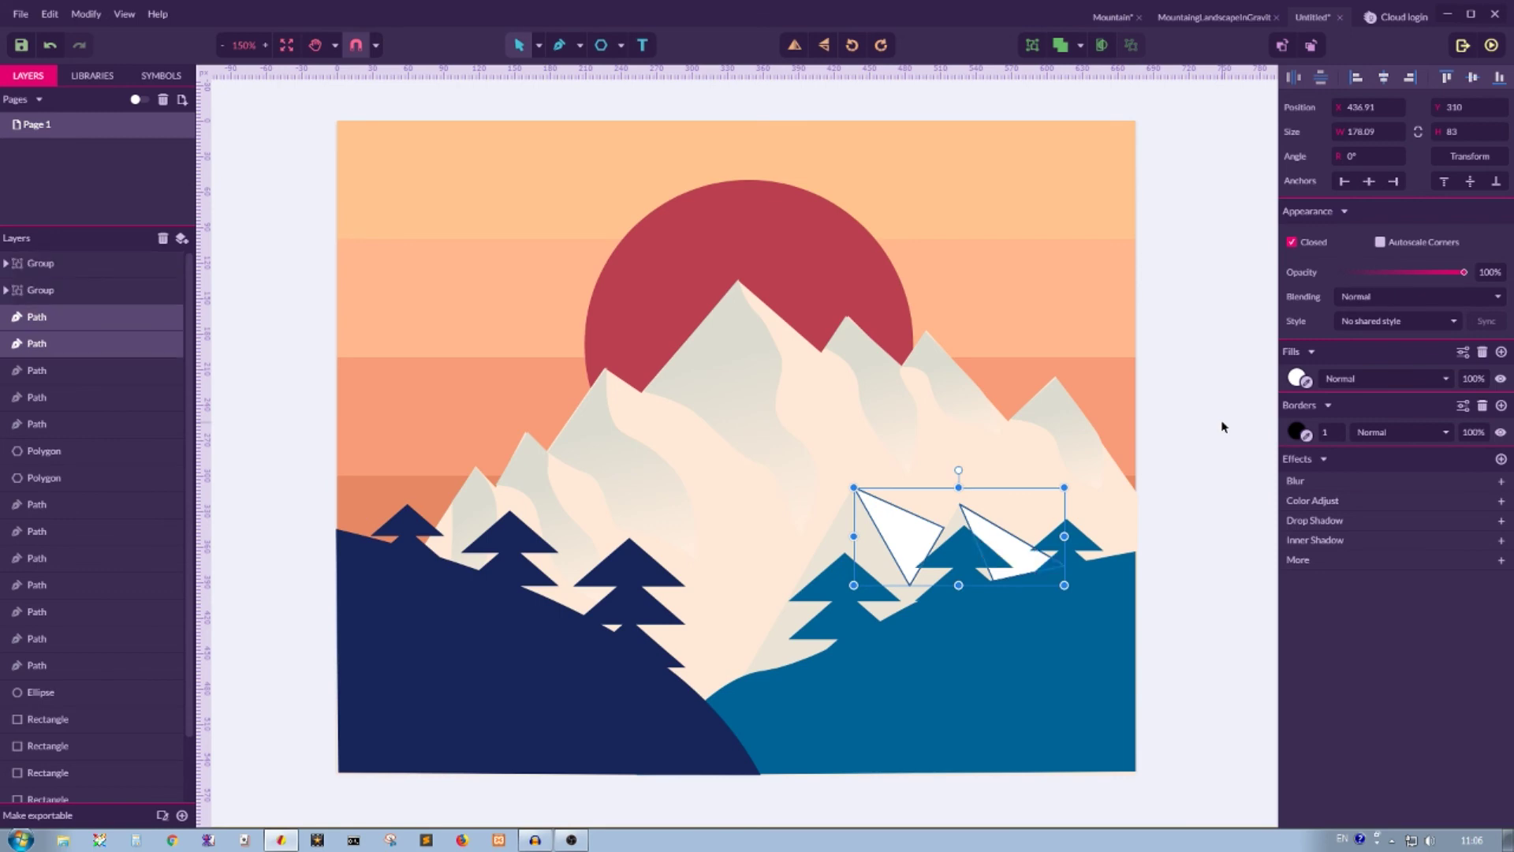
{"action": "key", "text": "ctrl+bracketleft"}
{"action": "key", "text": "ctrl+bracketleft"}
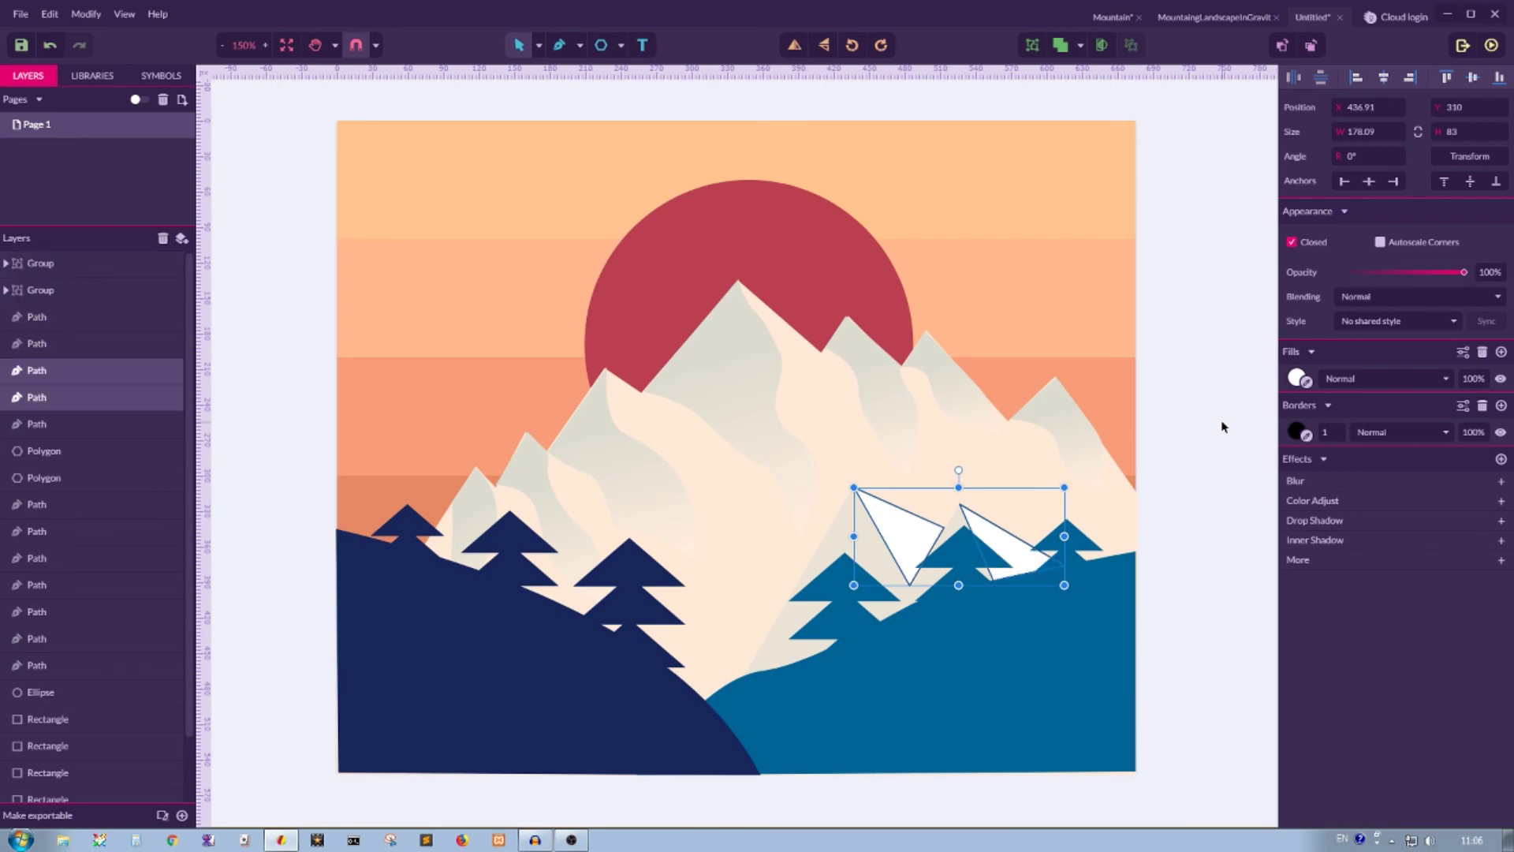
{"action": "key", "text": "ctrl+bracketleft"}
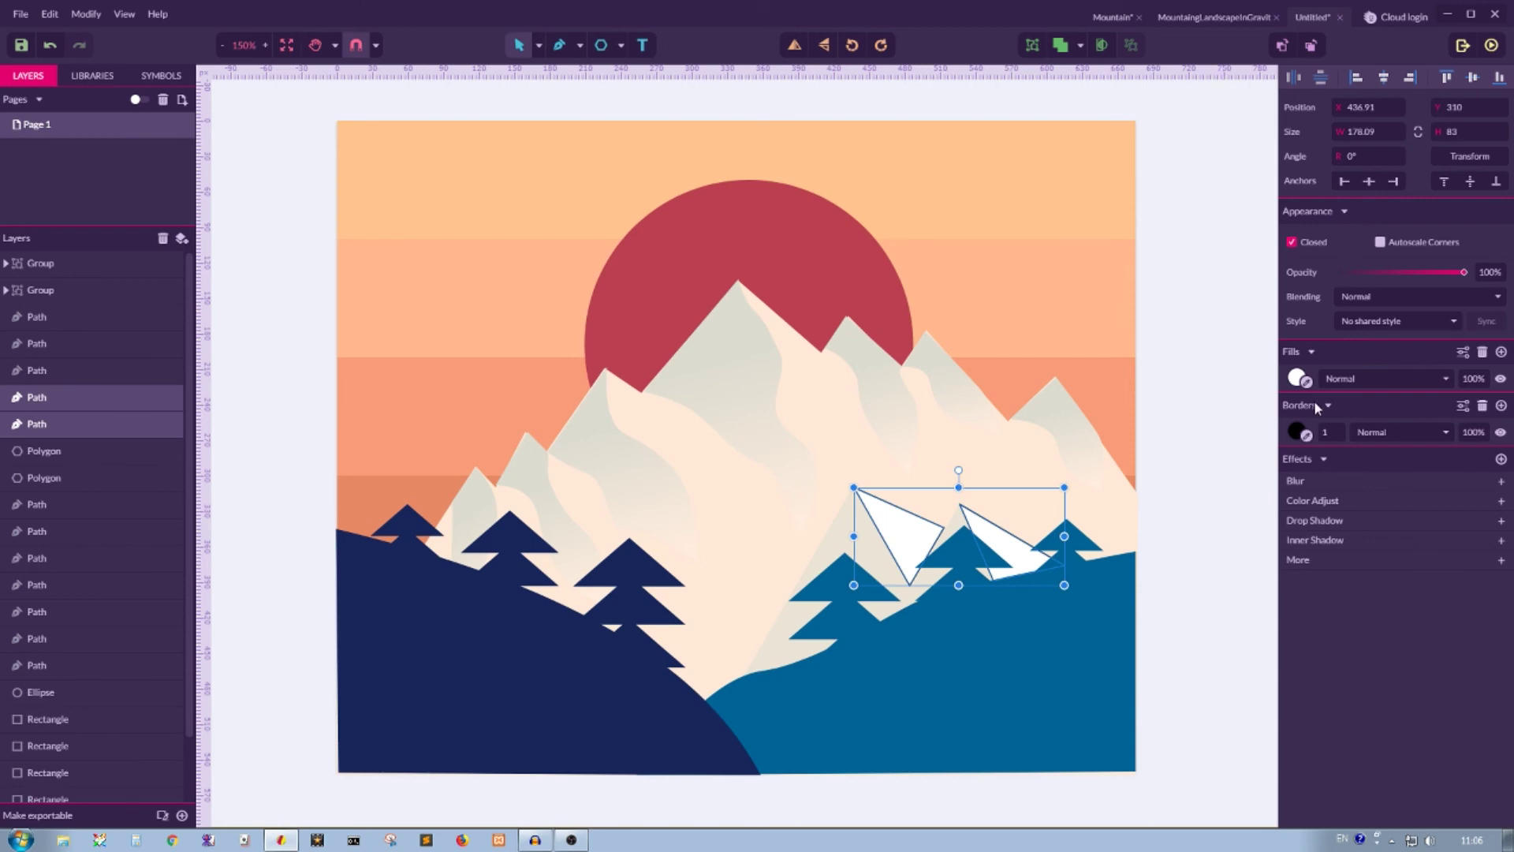
{"action": "left_click", "coordinate": [1286, 432]}
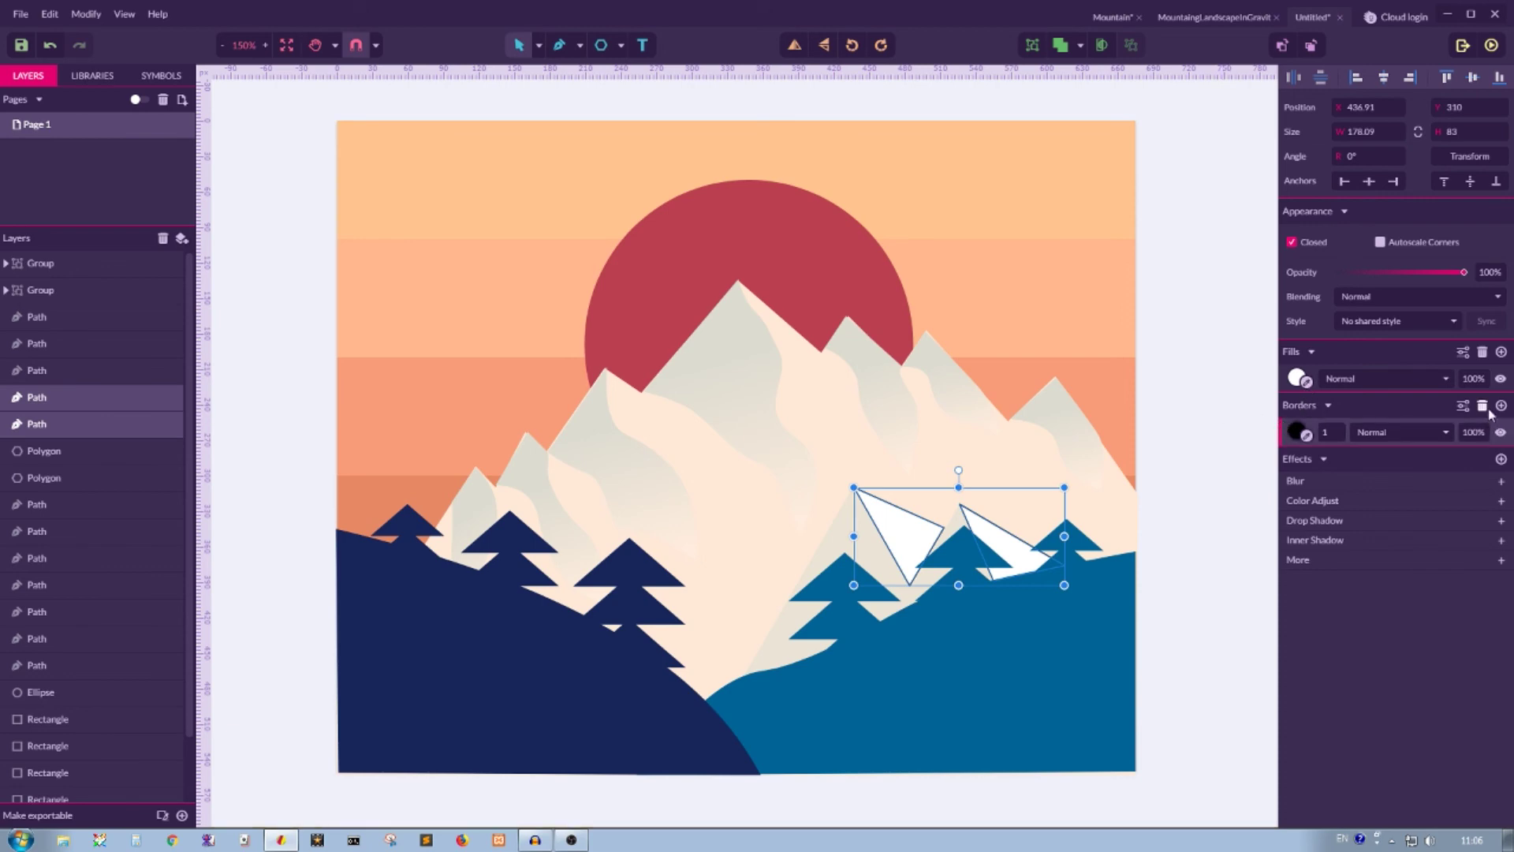
Remove the triangles' outline and fill them with a reversed linear gradient using a #DDDCD1 stop
{"action": "left_click", "coordinate": [1483, 406]}
{"action": "left_click", "coordinate": [1297, 378]}
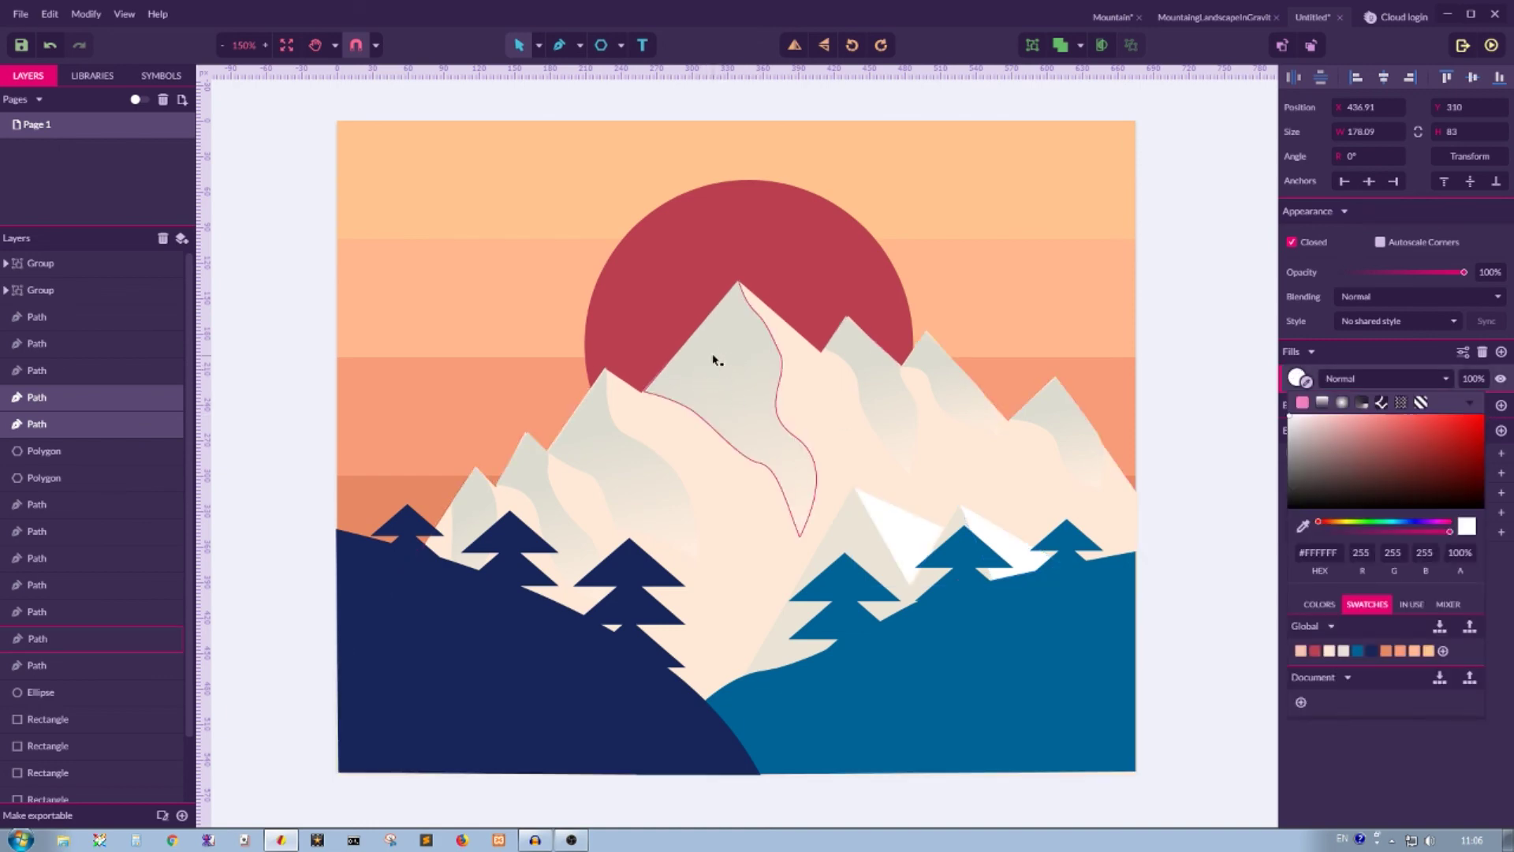
{"action": "left_click", "coordinate": [1323, 402]}
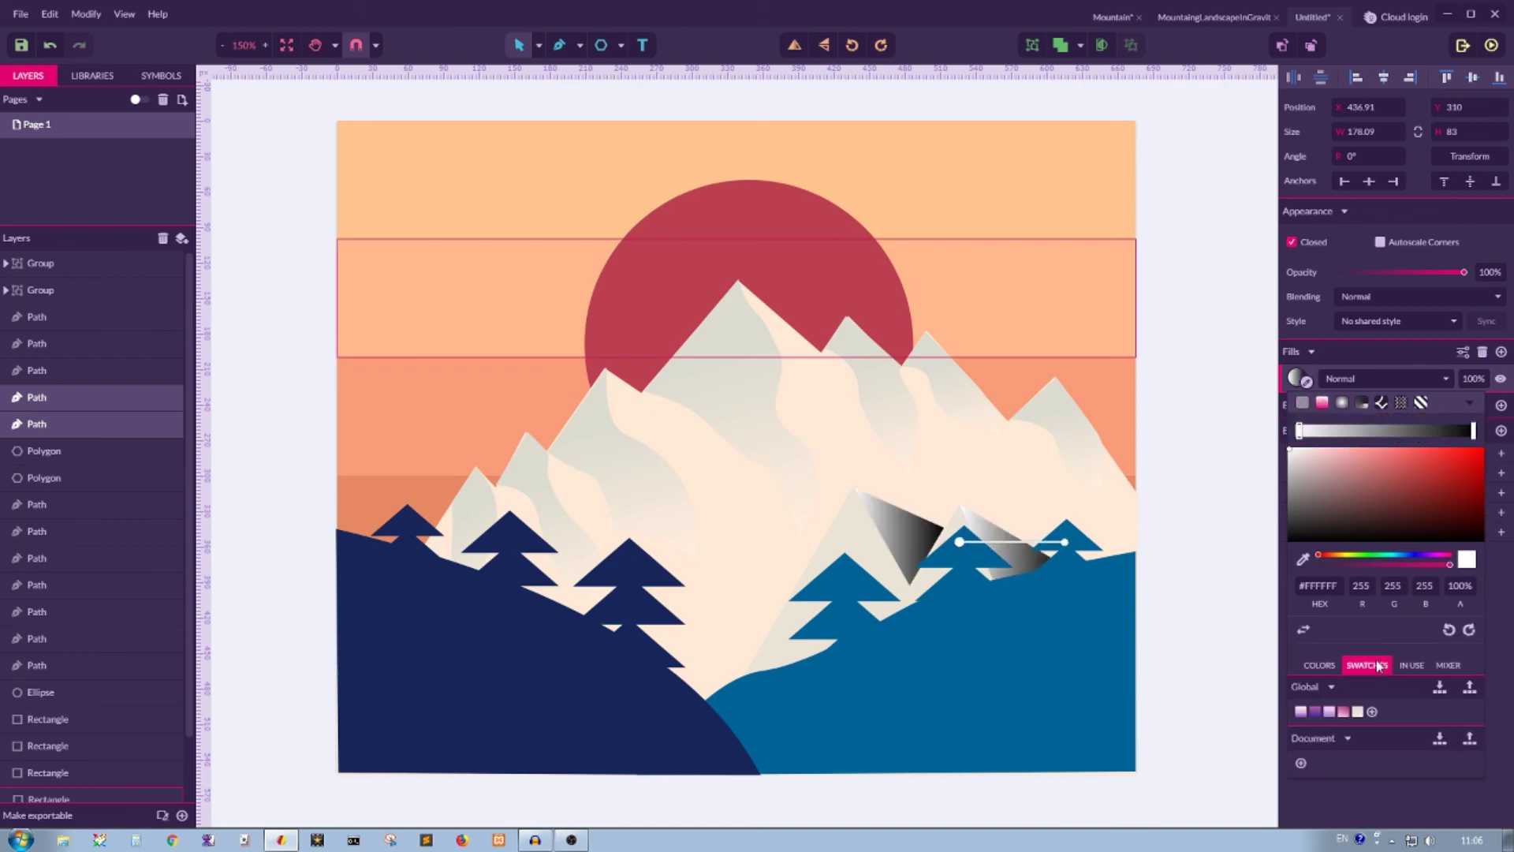
{"action": "left_click", "coordinate": [1358, 712]}
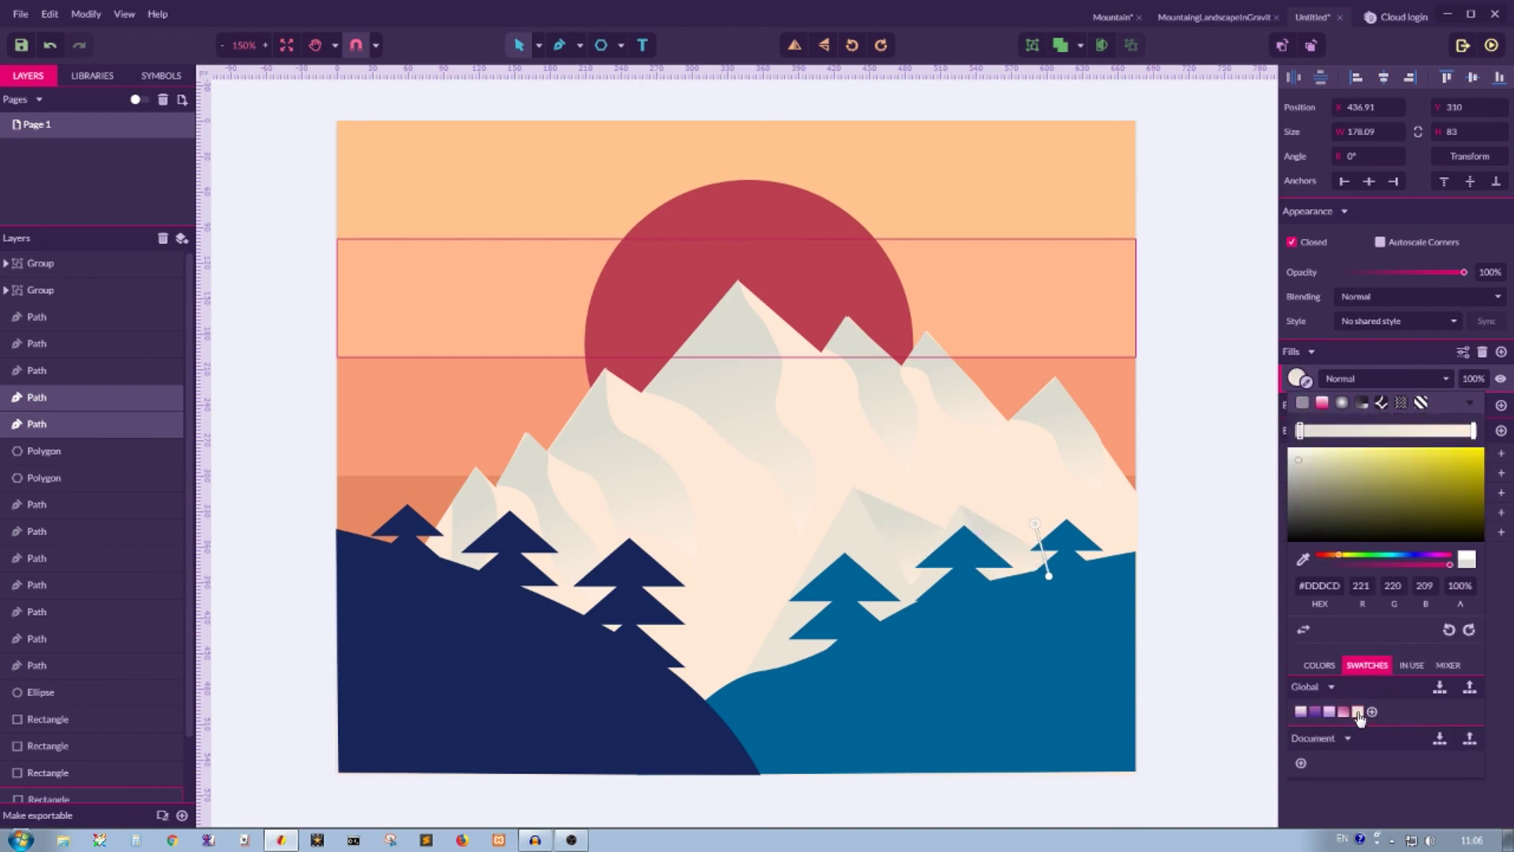
{"action": "left_click", "coordinate": [1303, 631]}
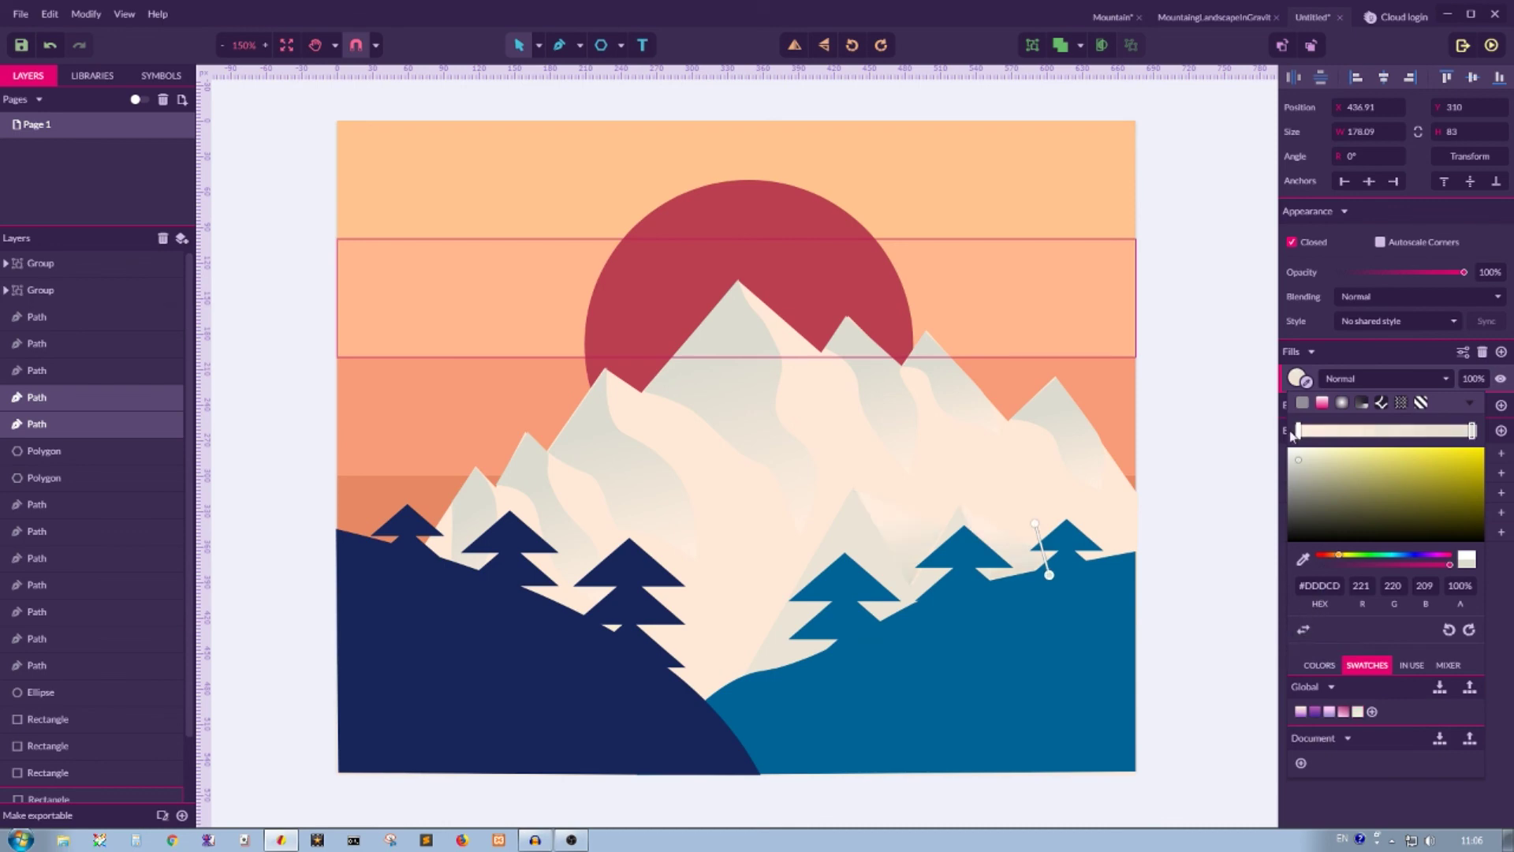
{"action": "left_click", "coordinate": [1207, 413]}
Stretch each shading triangle's gradient handle further down so they blend into the peaks
{"action": "left_click", "coordinate": [1004, 531]}
{"action": "left_click", "coordinate": [996, 548]}
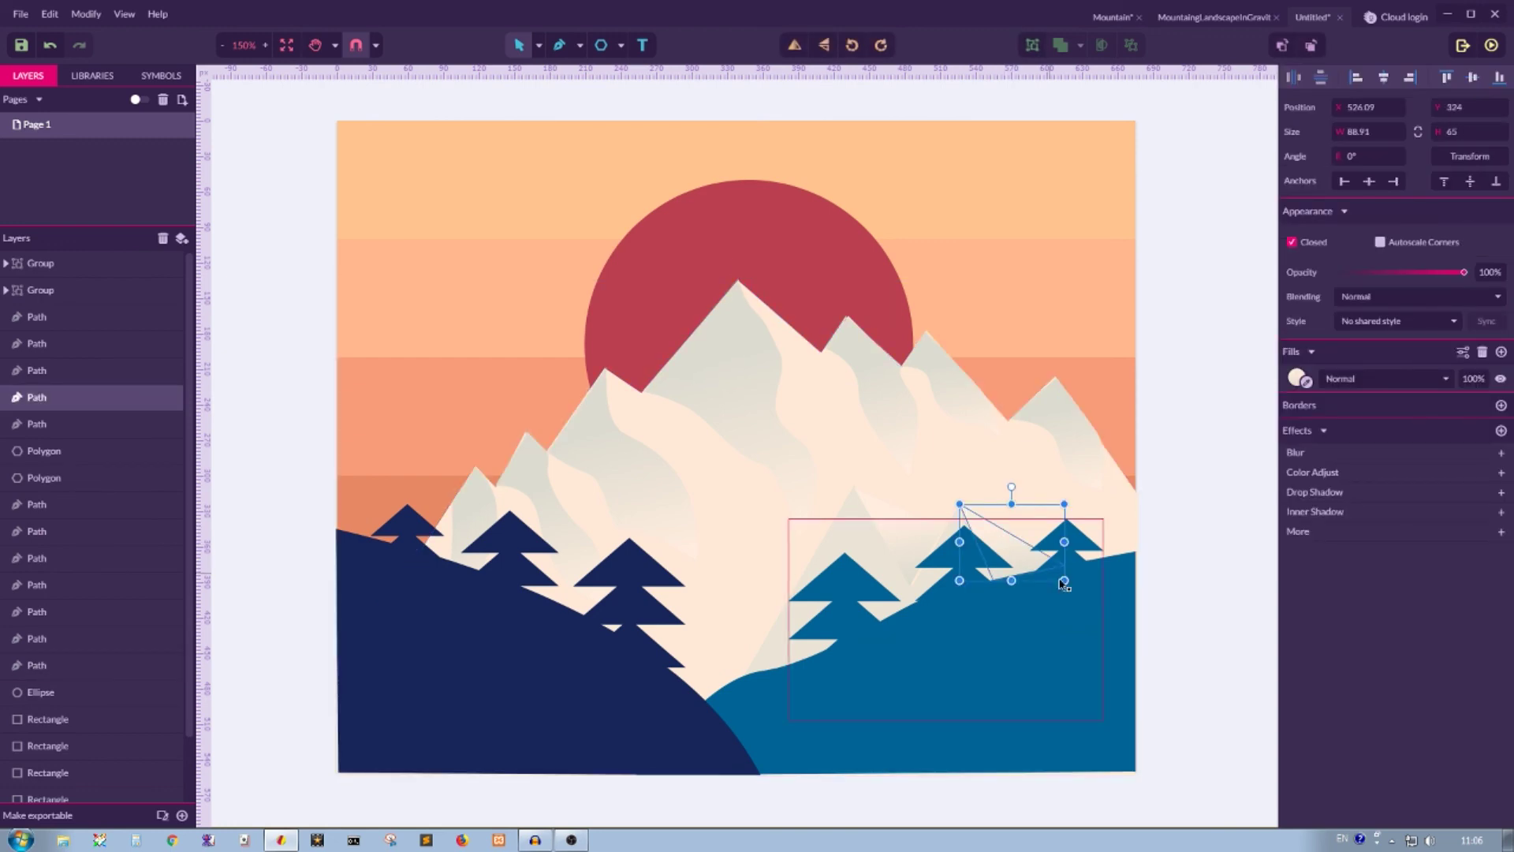
{"action": "double_click", "coordinate": [1047, 569]}
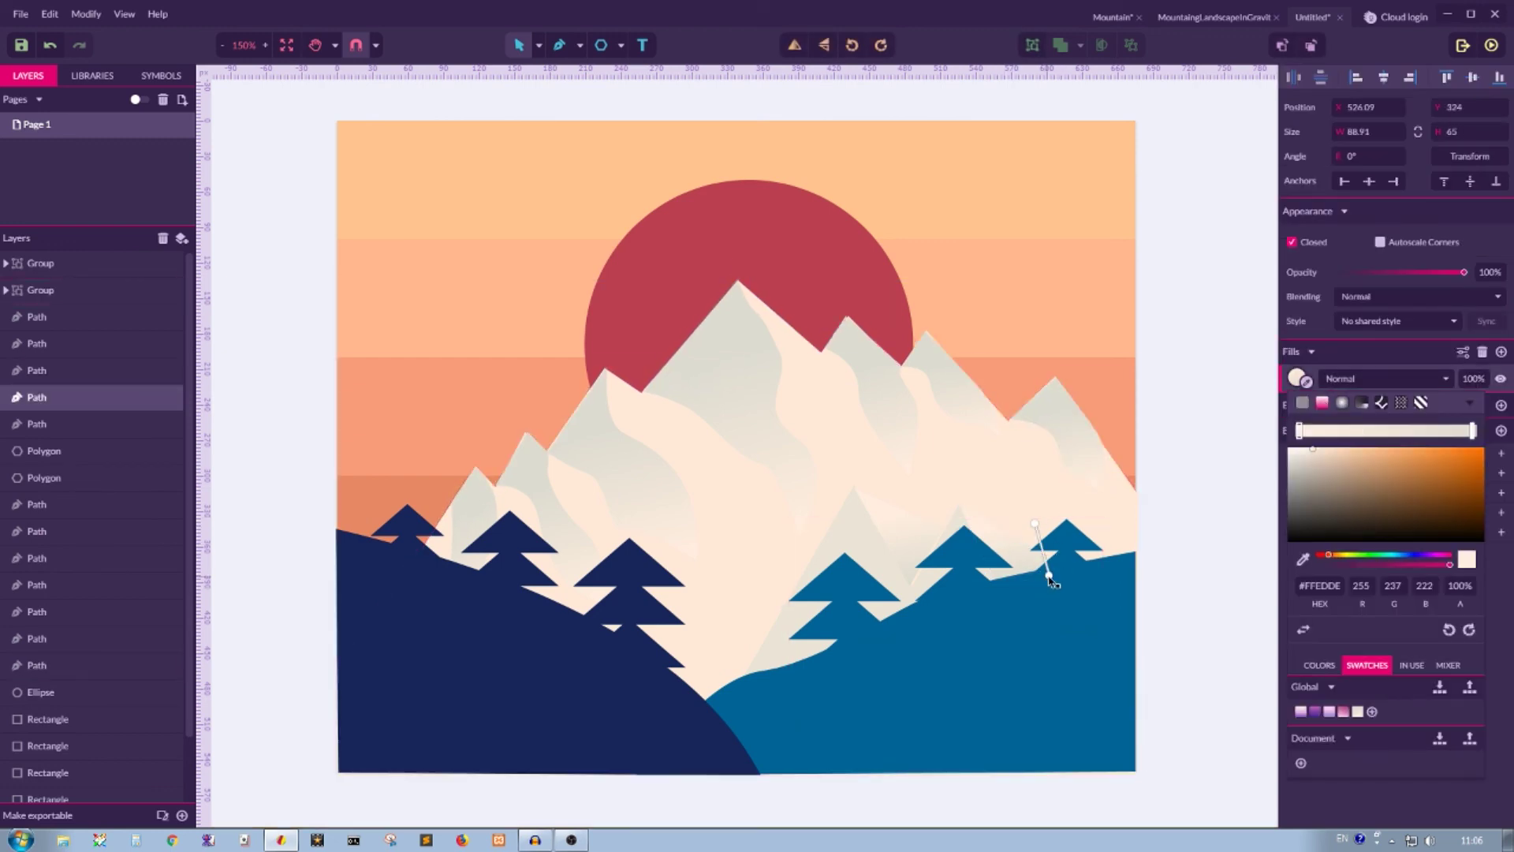
{"action": "left_click_drag", "start_coordinate": [1048, 575], "coordinate": [1057, 604]}
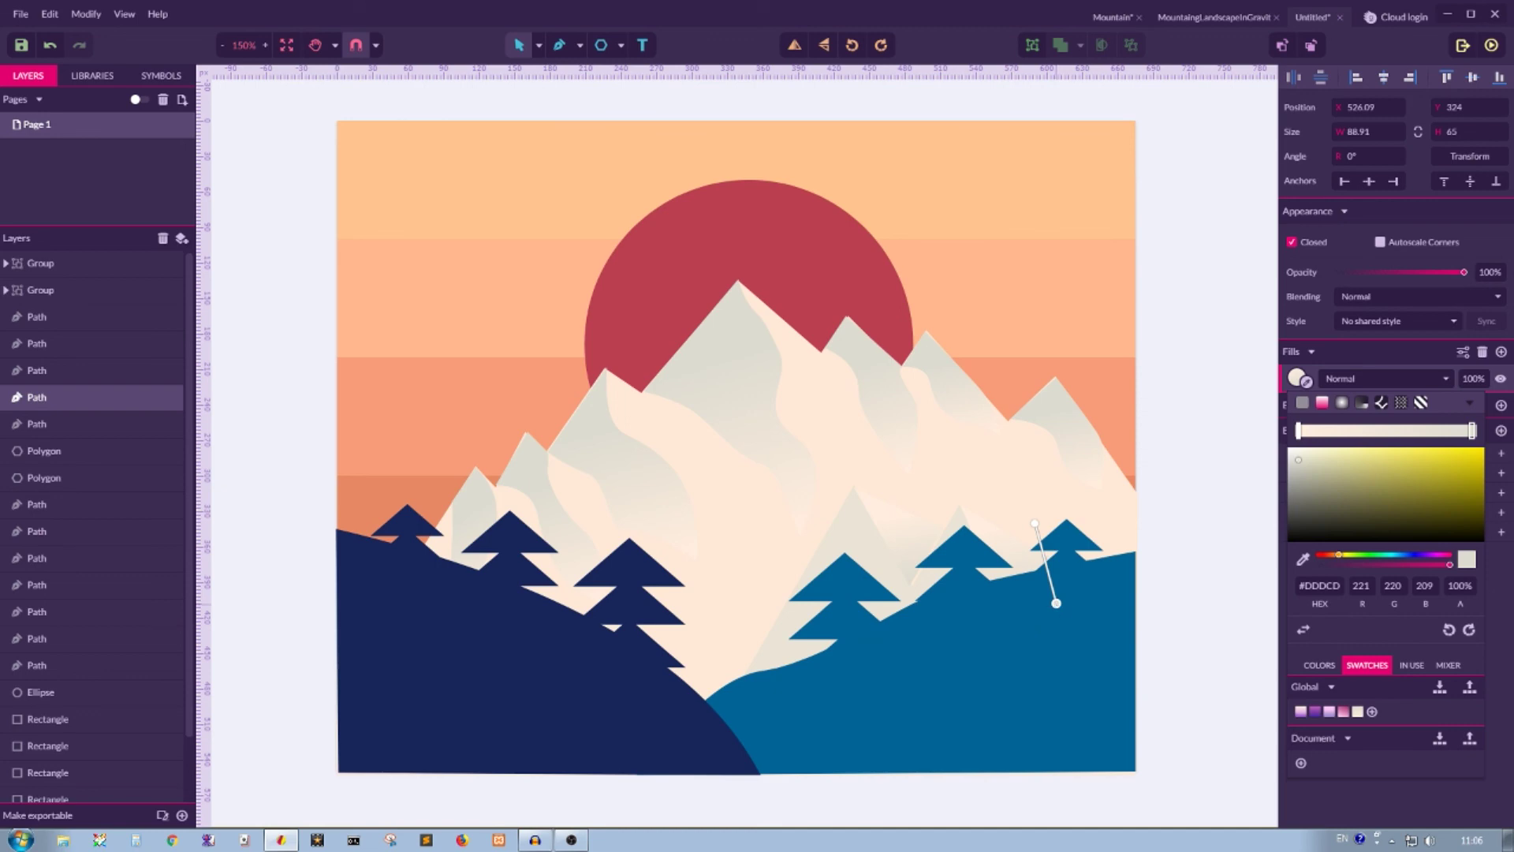
{"action": "left_click", "coordinate": [908, 533]}
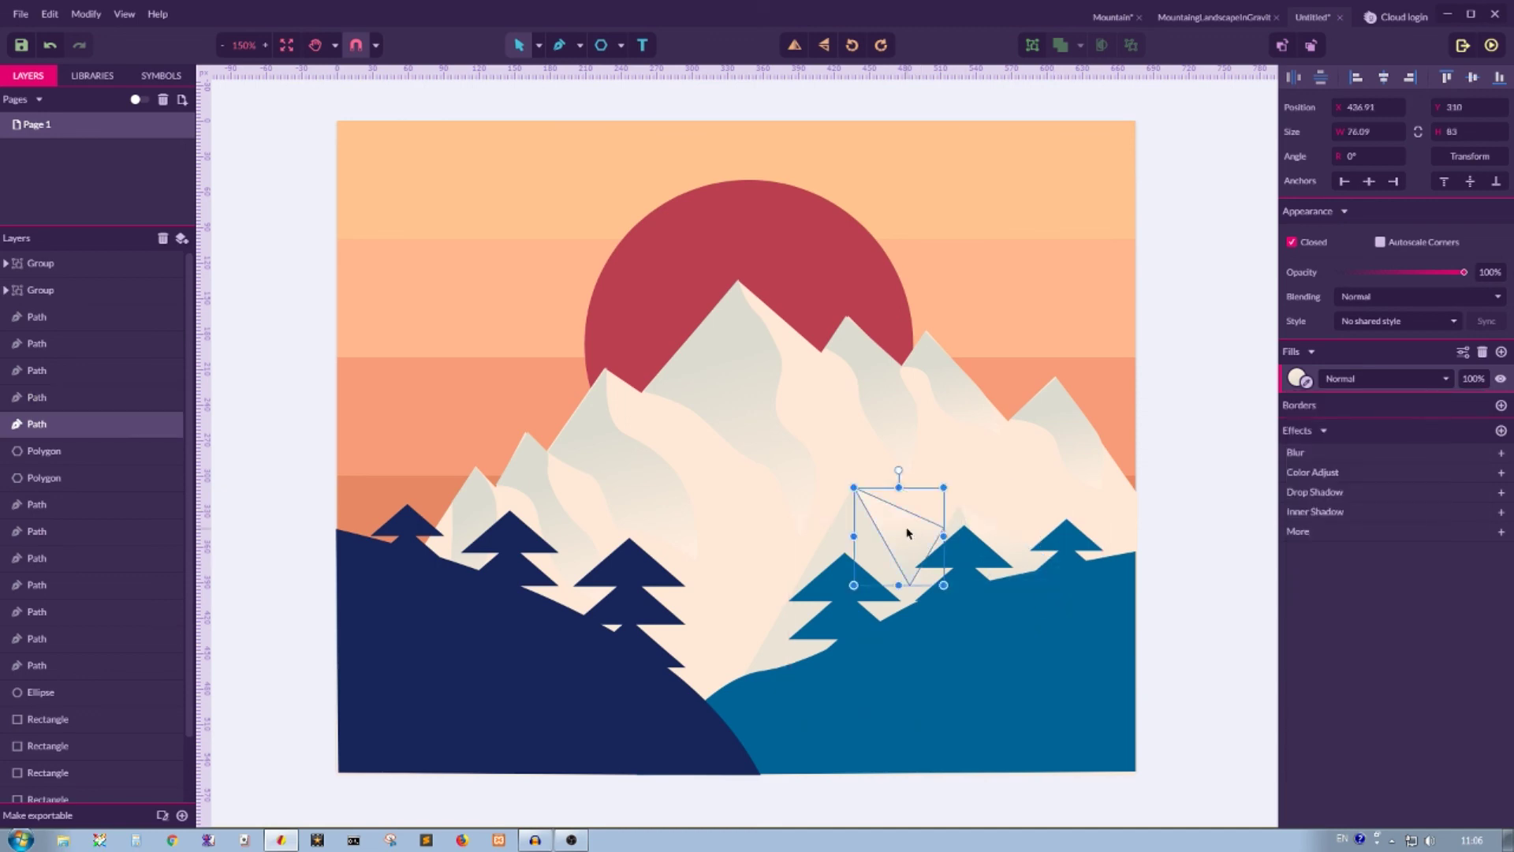
{"action": "left_click", "coordinate": [1300, 379]}
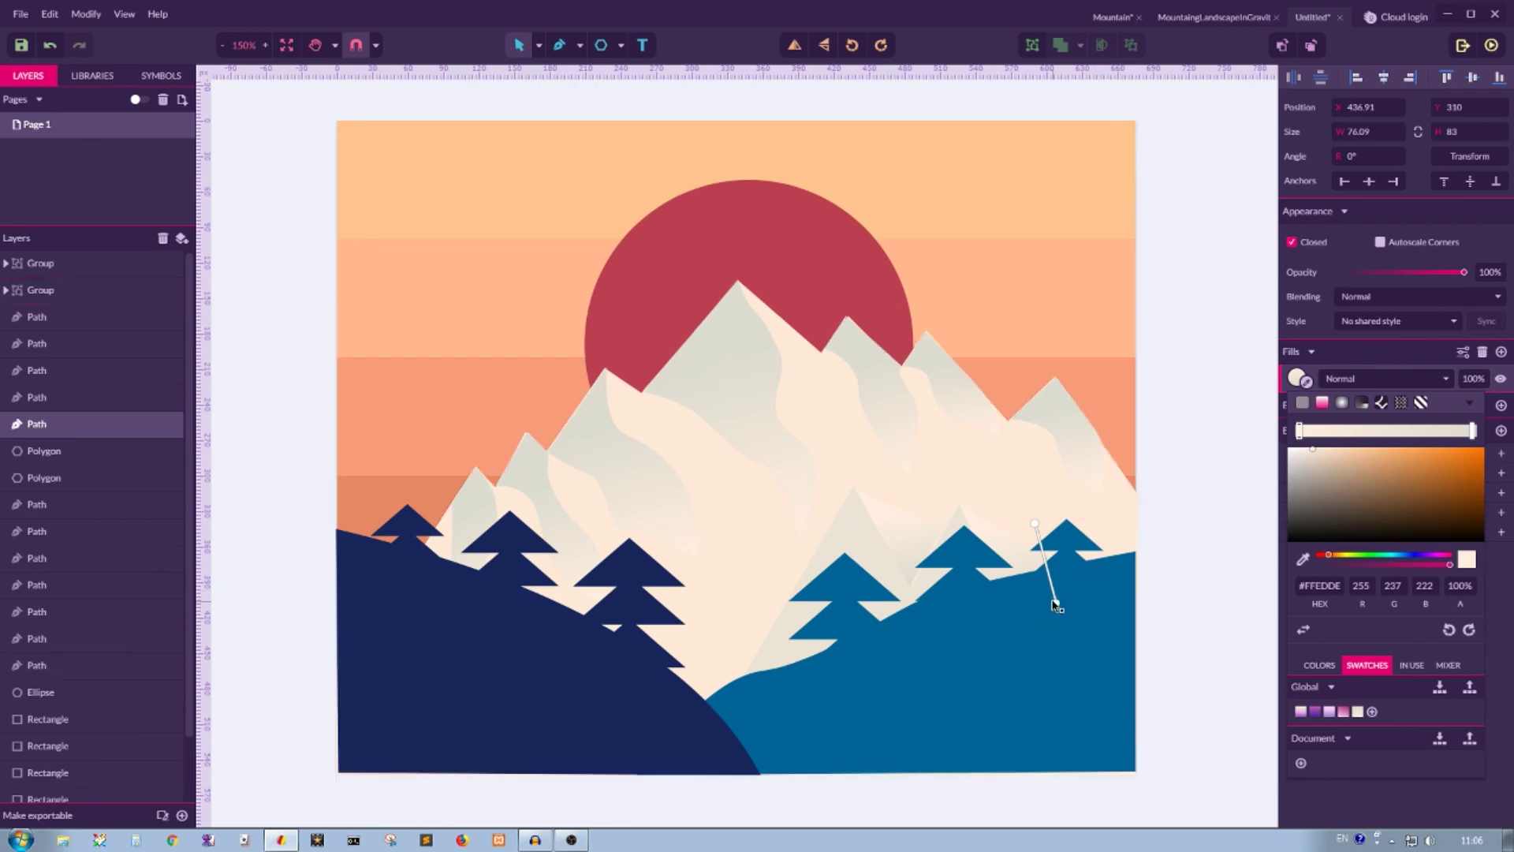
{"action": "left_click_drag", "start_coordinate": [1055, 607], "coordinate": [1057, 627]}
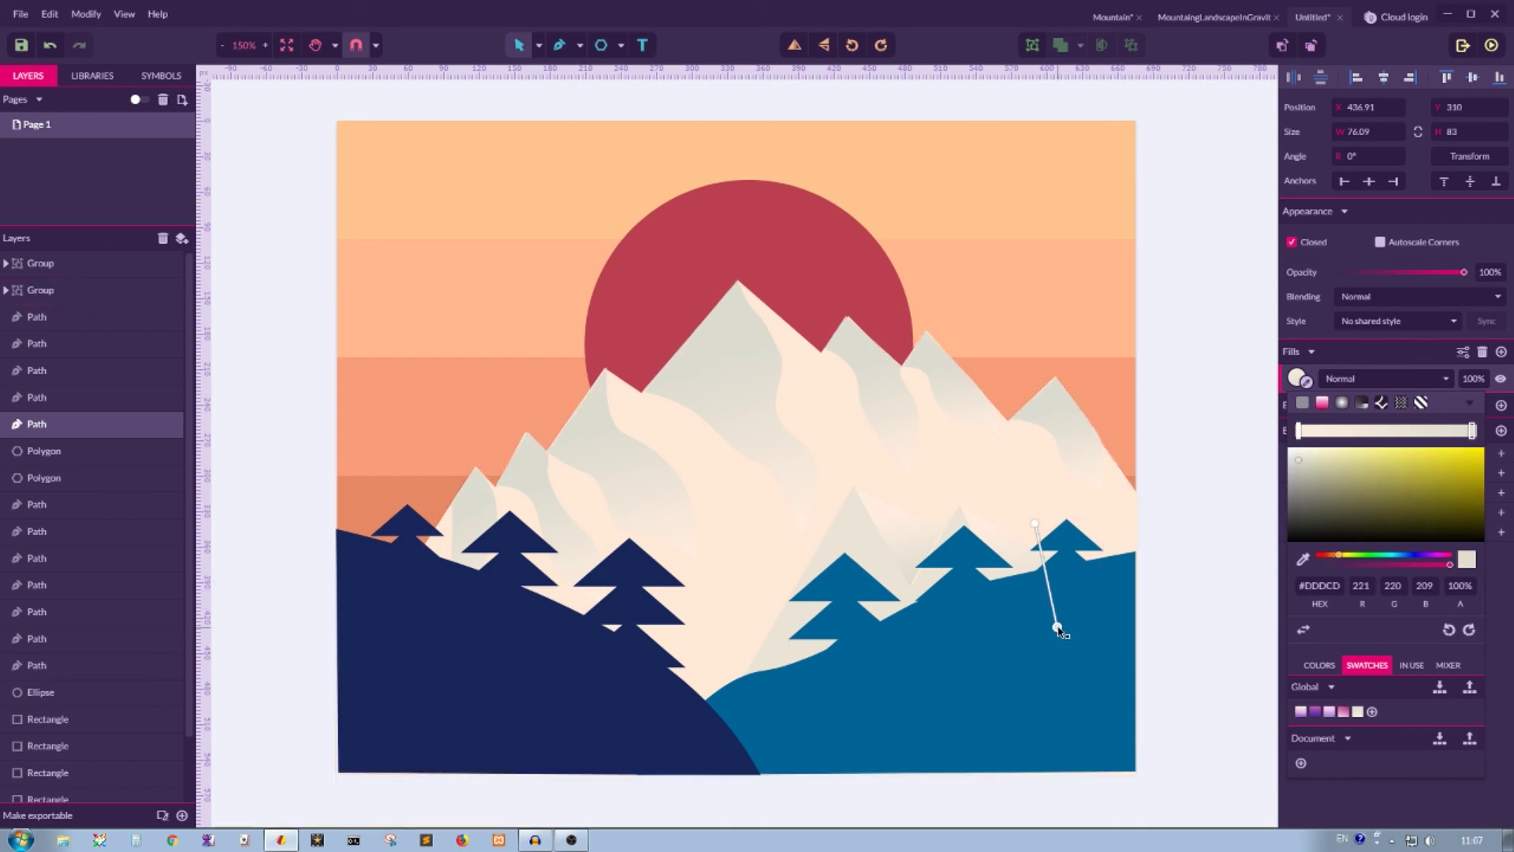
{"action": "left_click", "coordinate": [1195, 374]}
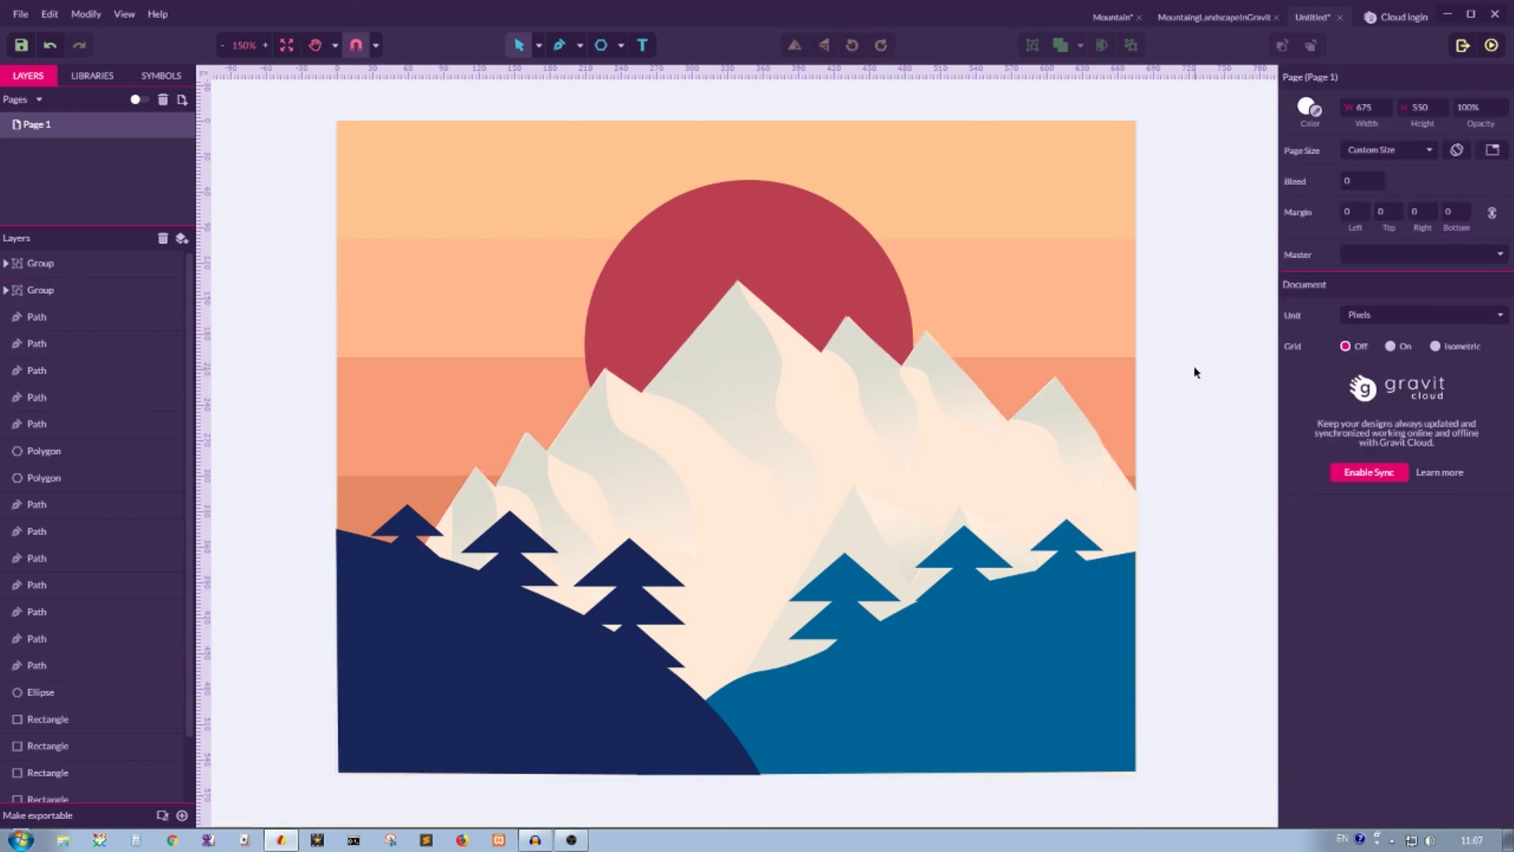
Set the zoom to 100% with Ctrl+1 to view the whole mountain landscape
{"action": "key", "text": "ctrl+1"}
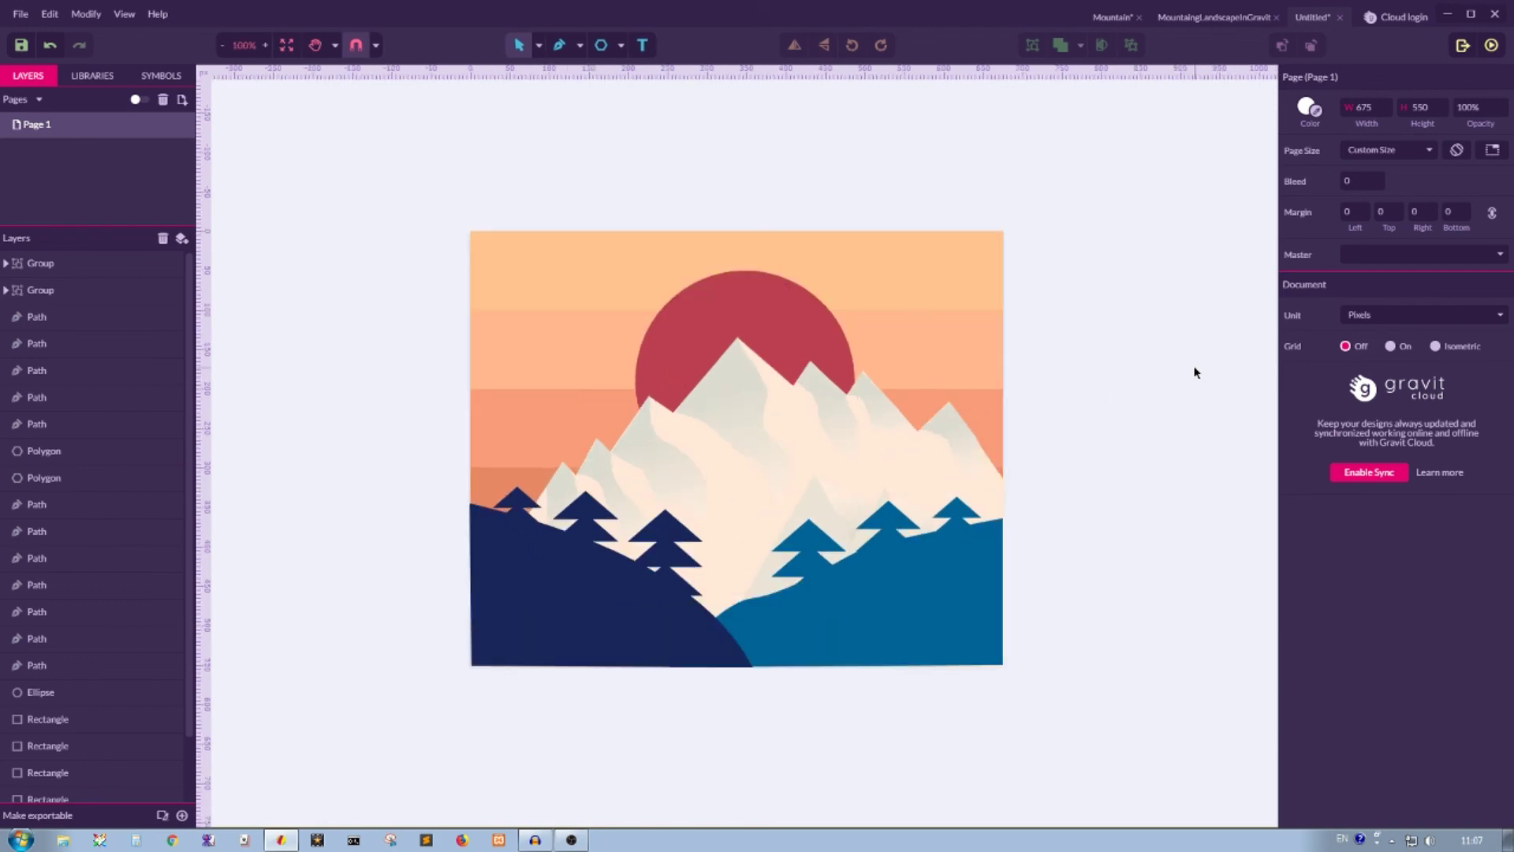